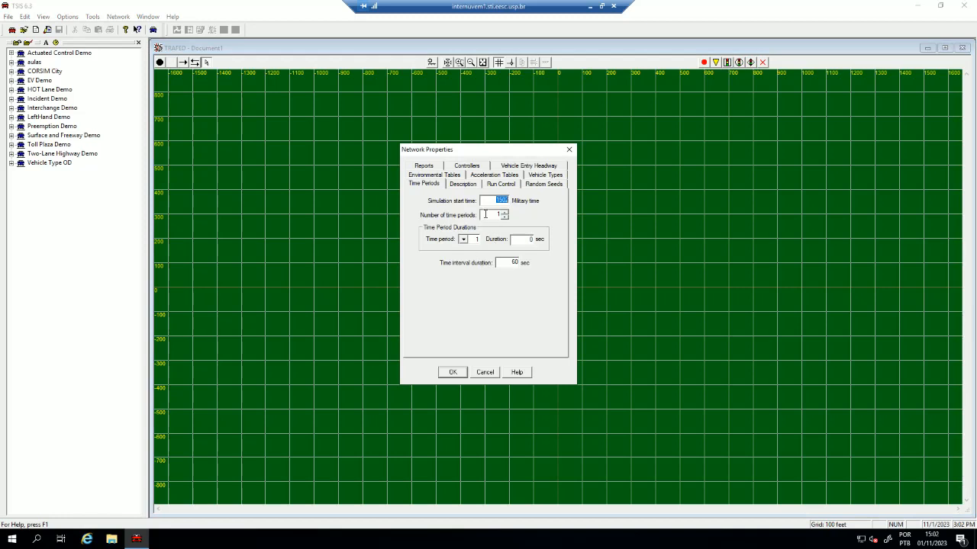
- Enter the simulation start time and set the duration of time period 1 to 900 seconds
type("00")
double_click(516, 243)
type("900")
- Review the run control and random seed settings, and accept an Erlang vehicle entry headway distribution with shape parameter 1
left_click(463, 184)
left_click(503, 186)
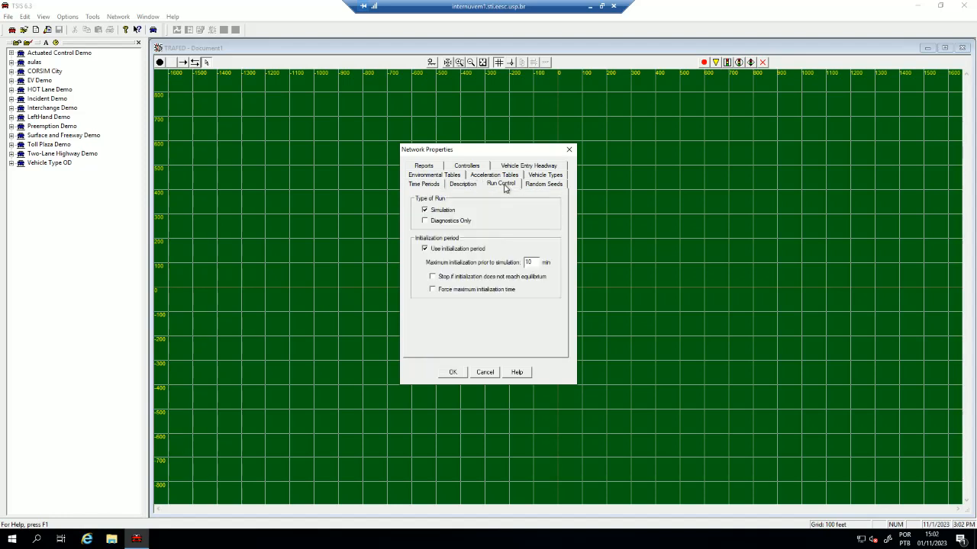
left_click(535, 184)
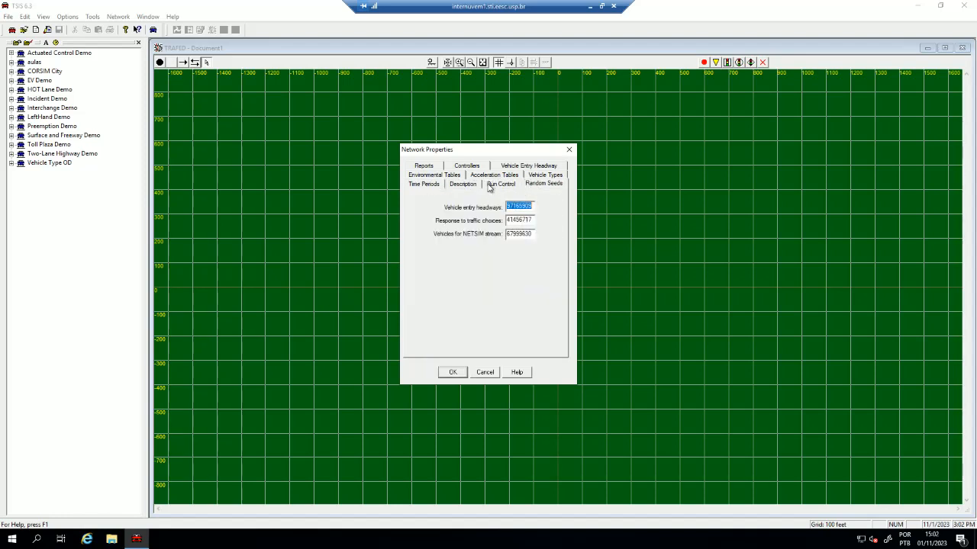
left_click(542, 167)
left_click(432, 229)
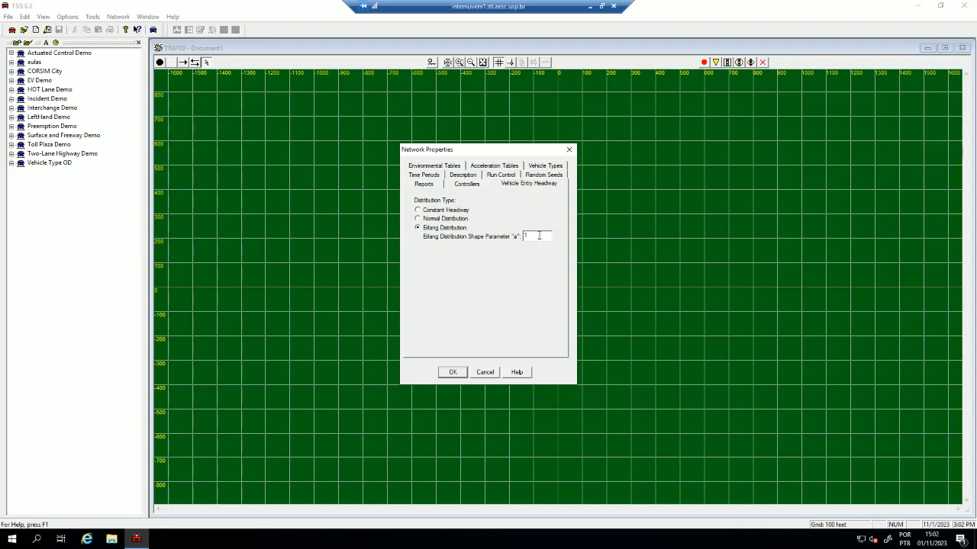
left_click(453, 373)
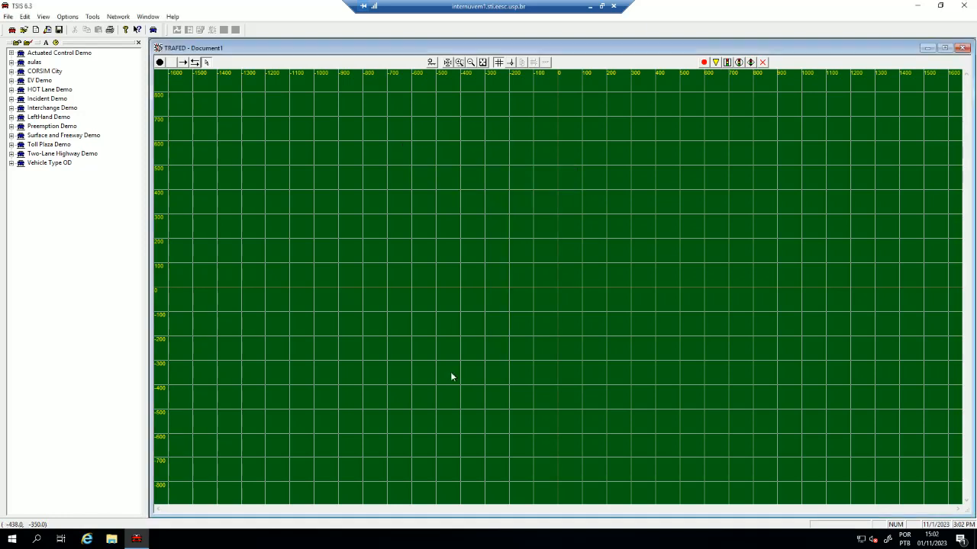
- Save the network as lab04 in the aulas folder
left_click(59, 29)
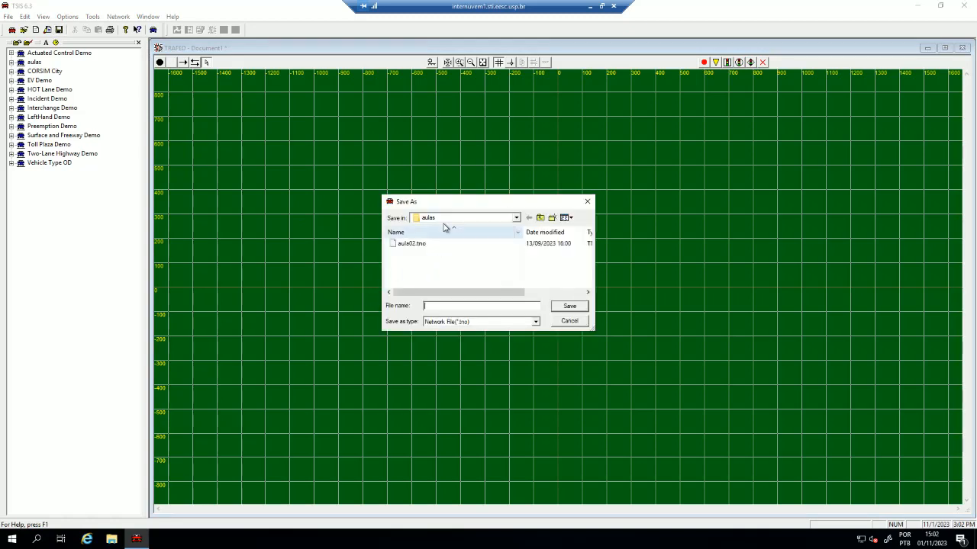
type("lab04")
key("Return")
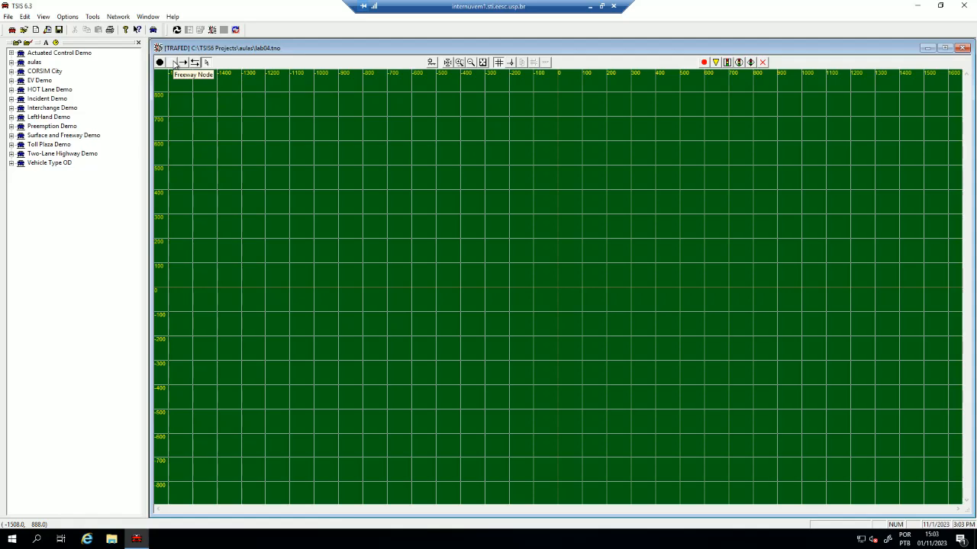
- Check the freeway diagram in lab4_2023.pdf and place seven freeway nodes along the horizontal axis, from the origin to about X 1514
left_click_drag(0, 112, 464, 58)
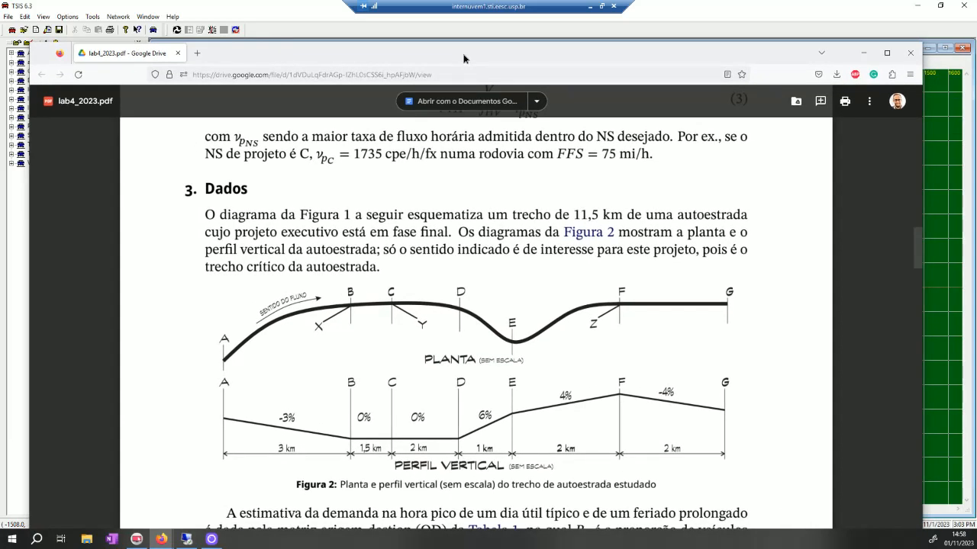
left_click_drag(465, 59, 0, 115)
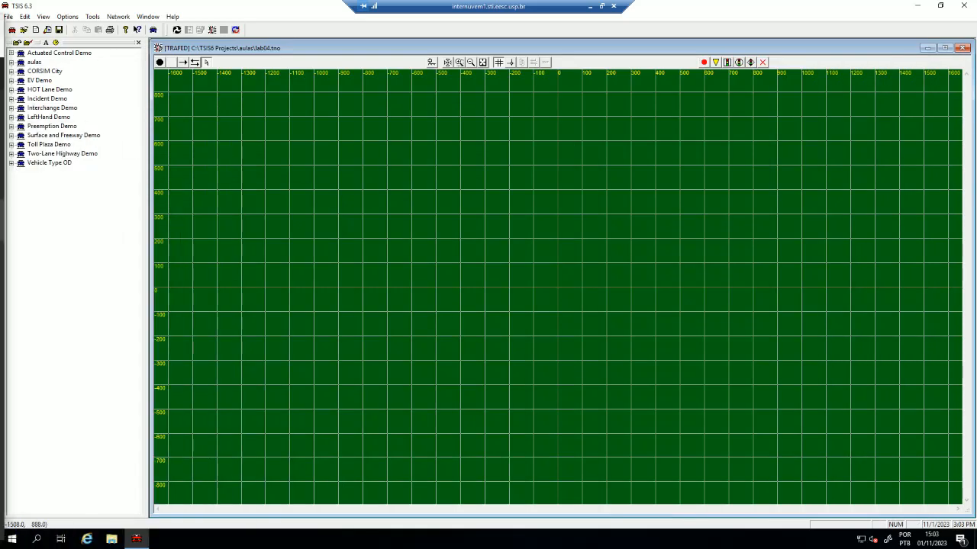
left_click(171, 63)
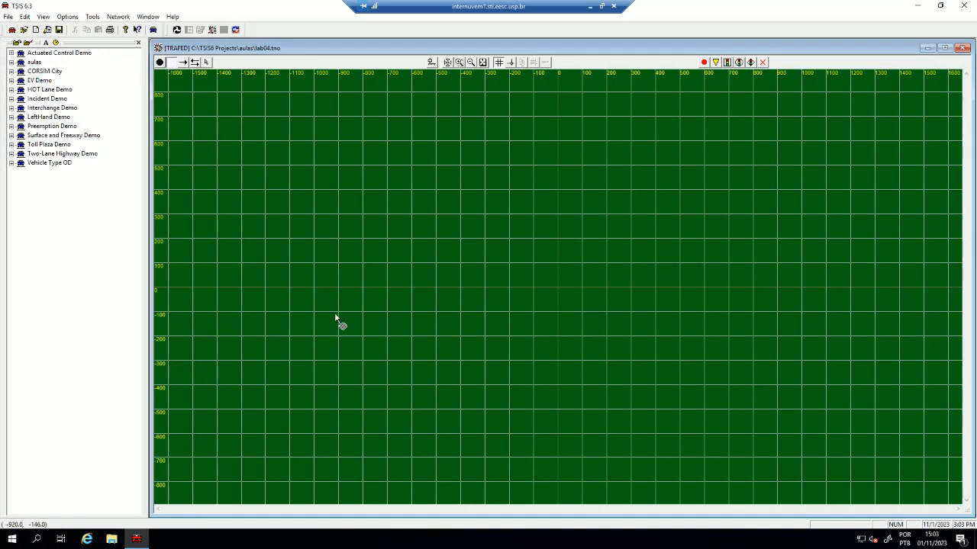
left_click(558, 286)
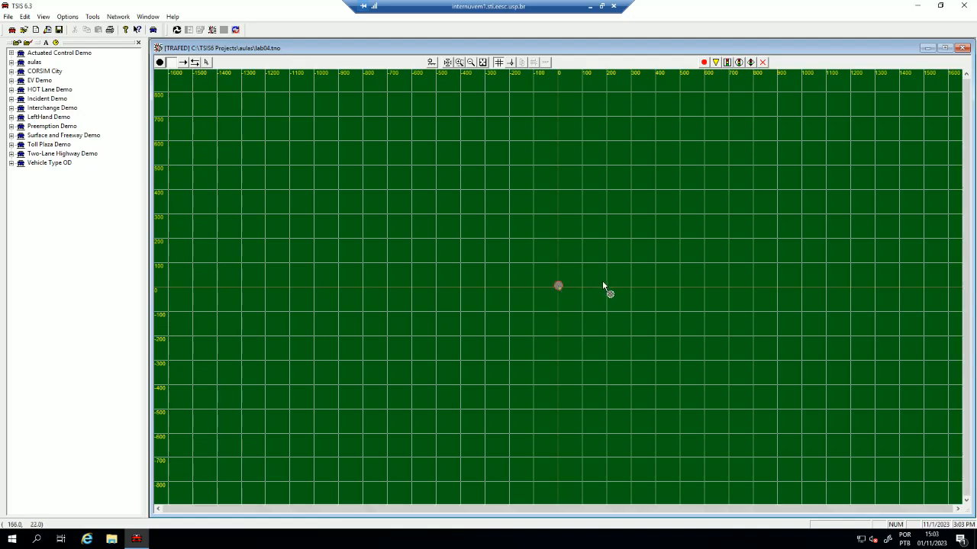
left_click(646, 287)
left_click(718, 287)
left_click(778, 288)
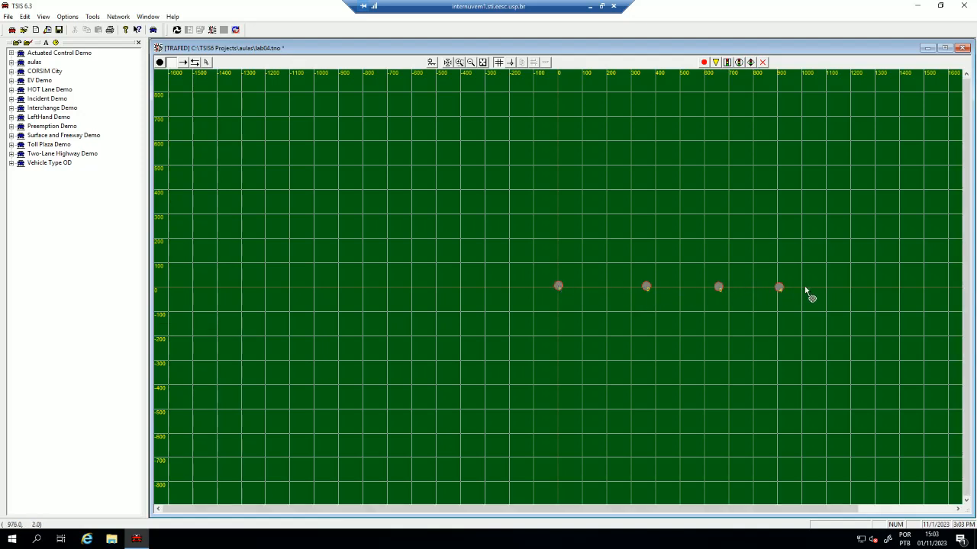
left_click(834, 286)
left_click(875, 287)
left_click(926, 286)
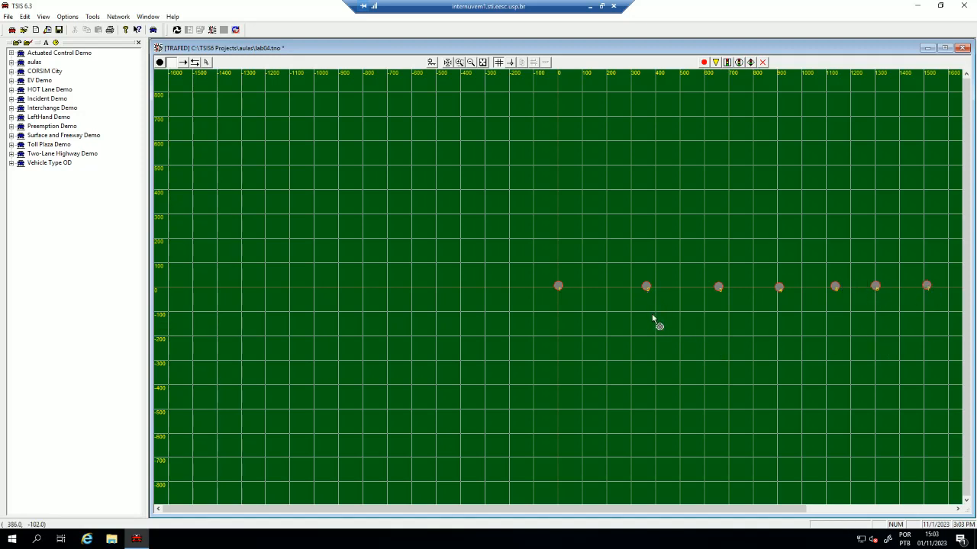
- Place three more freeway nodes below the main row, at about X 300, 726 and 1256
left_click(631, 307)
left_click(734, 313)
left_click(834, 286)
left_click(865, 310)
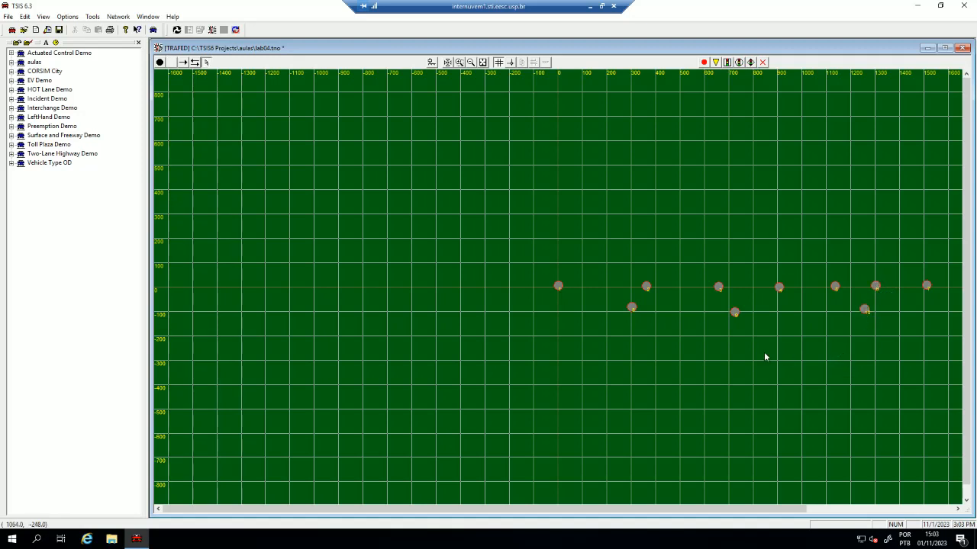
- Move freeway node 1 exactly onto the origin and set node 2's X location to about 9840
double_click(559, 287)
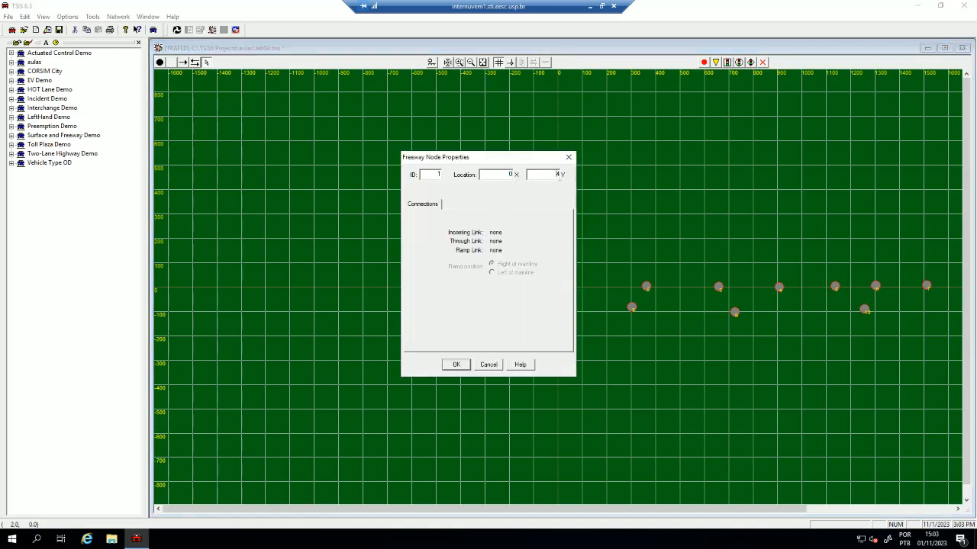
left_click(456, 363)
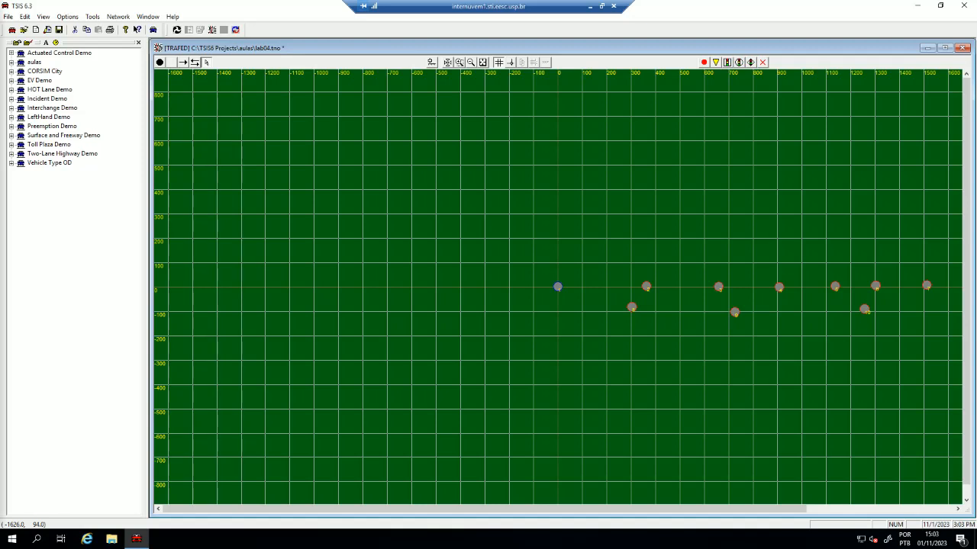
double_click(647, 288)
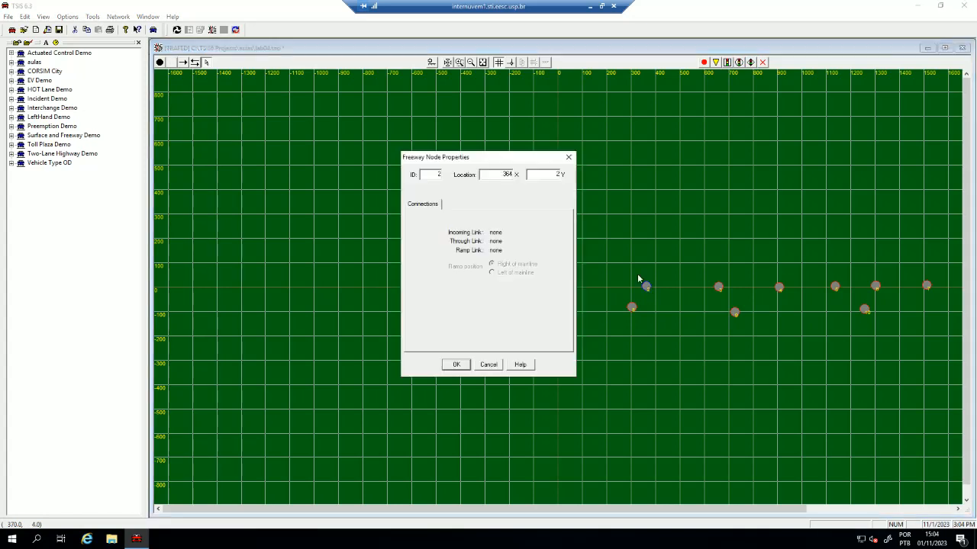
left_click_drag(497, 174, 539, 180)
type("98")
left_click(456, 364)
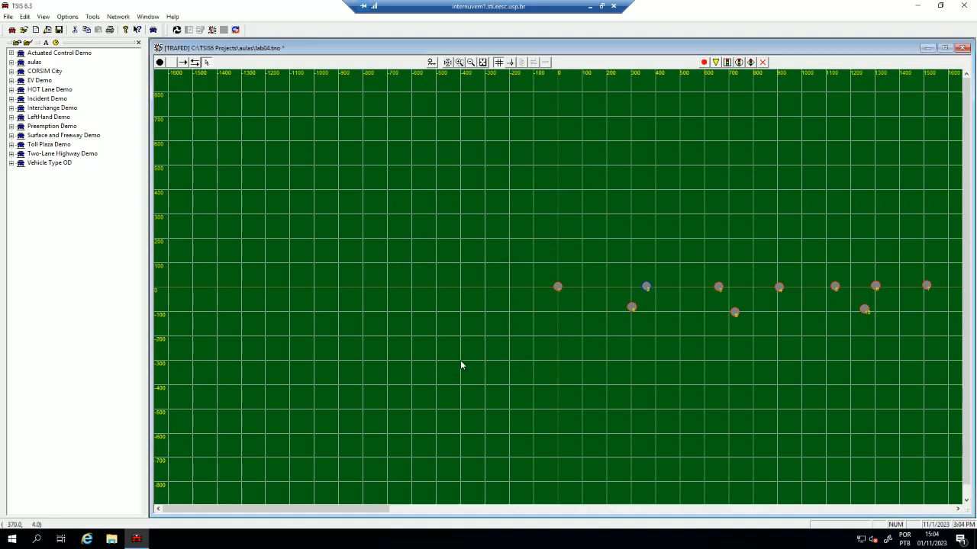
- Set the X location of freeway node 3 to about 14760 and of node 4 to 21325
double_click(719, 288)
type("1476")
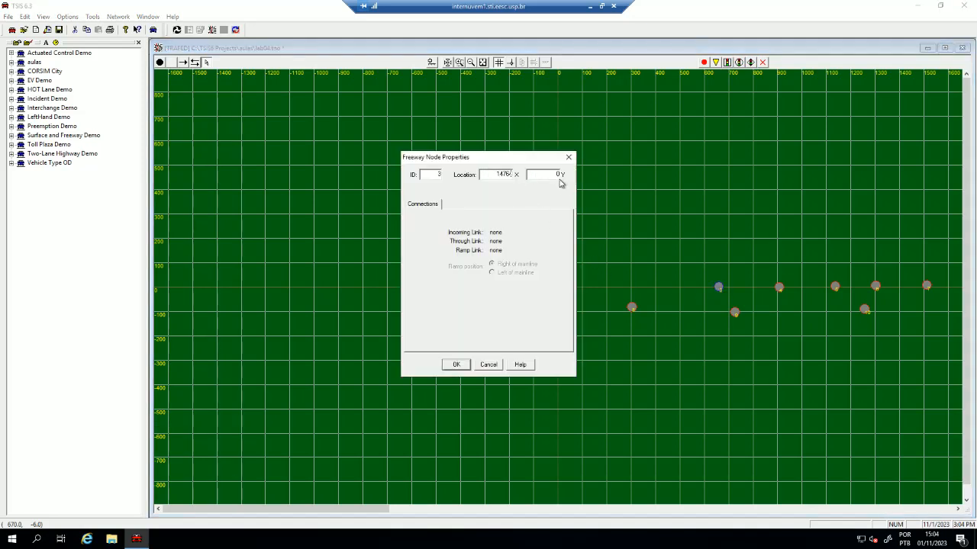
left_click(456, 364)
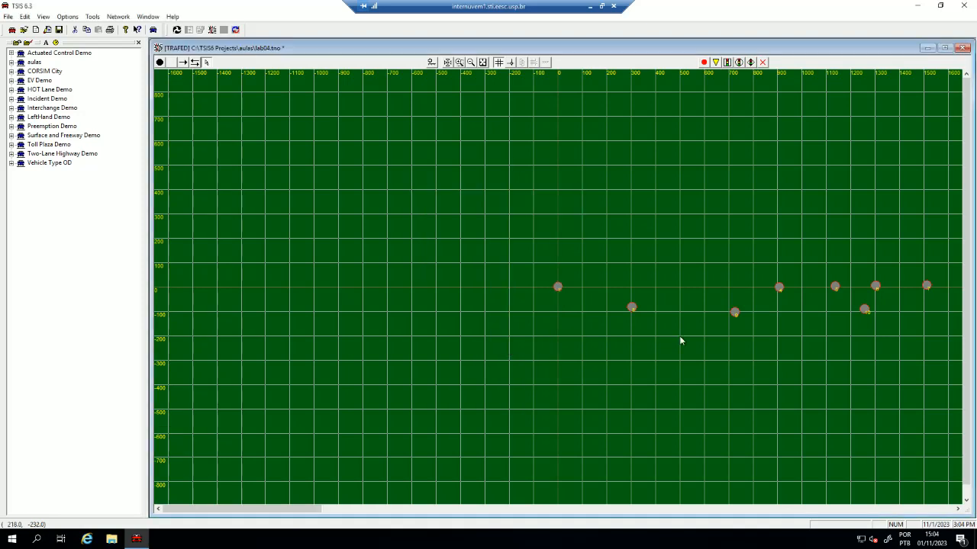
double_click(779, 289)
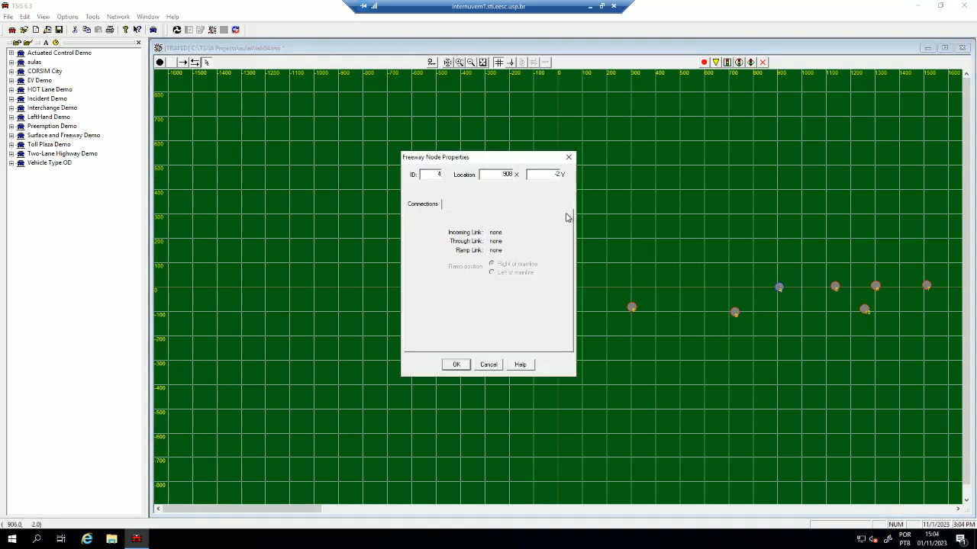
type("21325")
left_click(458, 363)
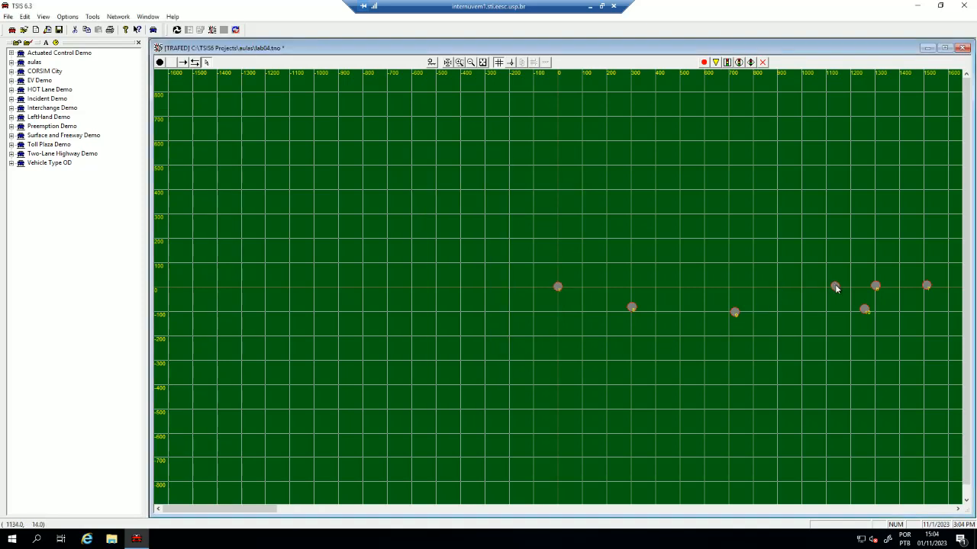
- Move freeway node 5 to X 24606, Y 0 and node 6 to X about 31160, Y 0
double_click(835, 287)
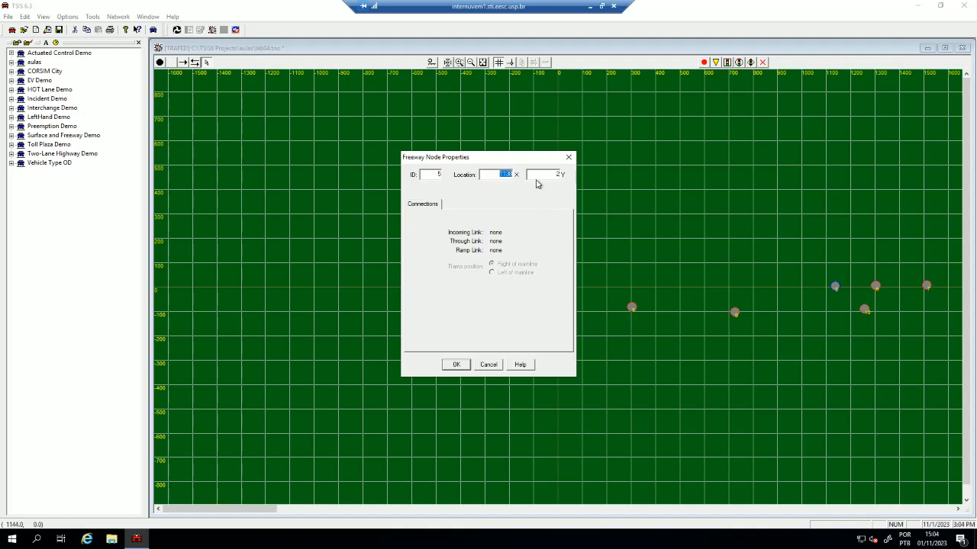
type("246060")
left_click(456, 364)
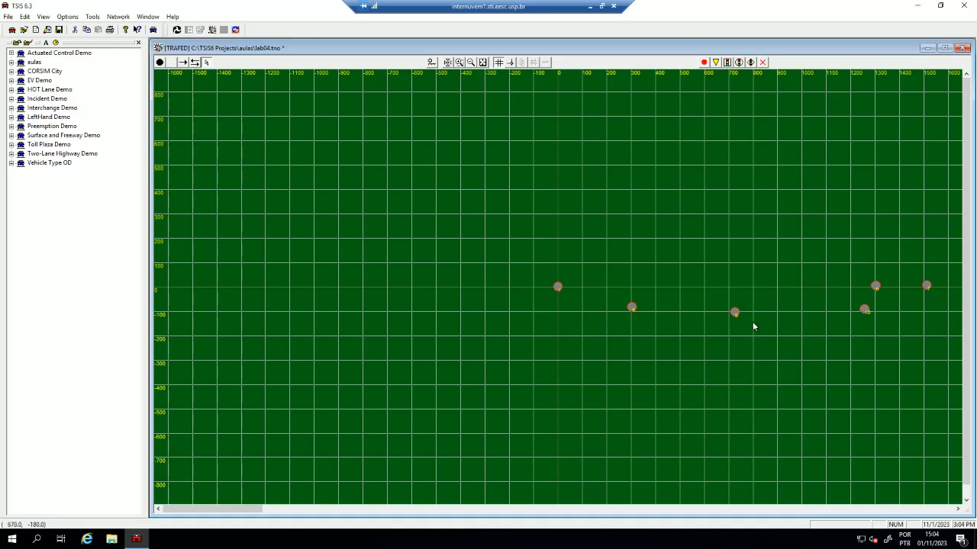
double_click(876, 286)
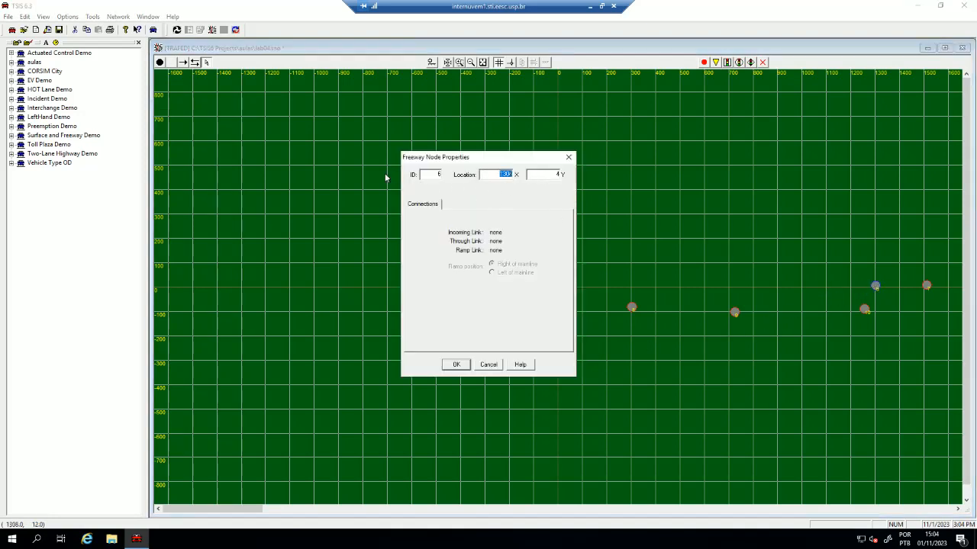
type("3116")
double_click(557, 174)
type("0")
left_click(458, 367)
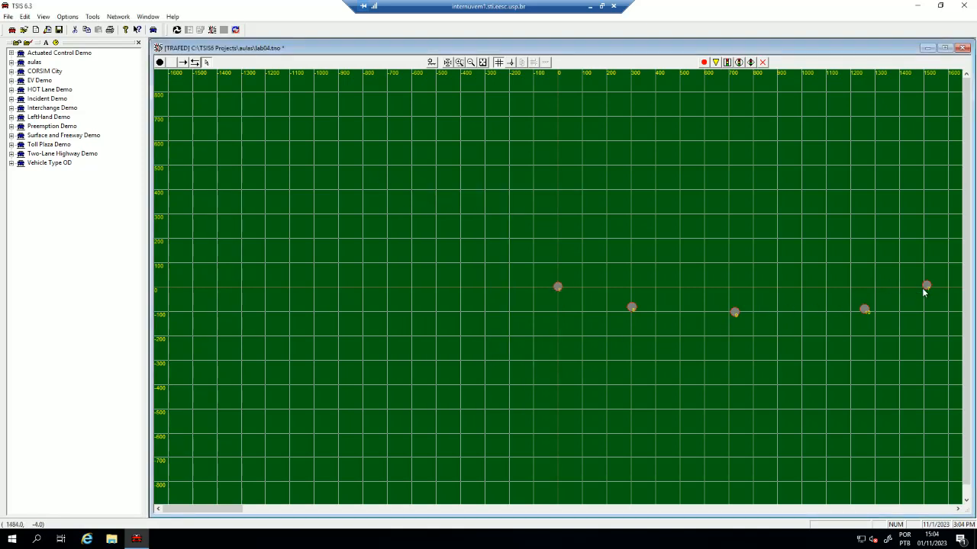
- Move freeway node 7 to X 37730, Y 0
double_click(927, 288)
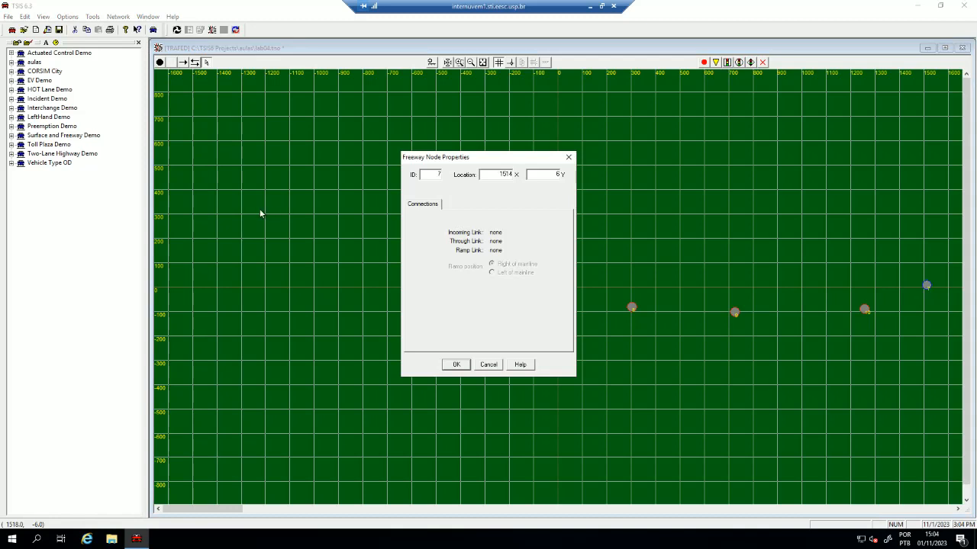
type("3")
left_click_drag(494, 174, 590, 190)
type("77300")
left_click(456, 367)
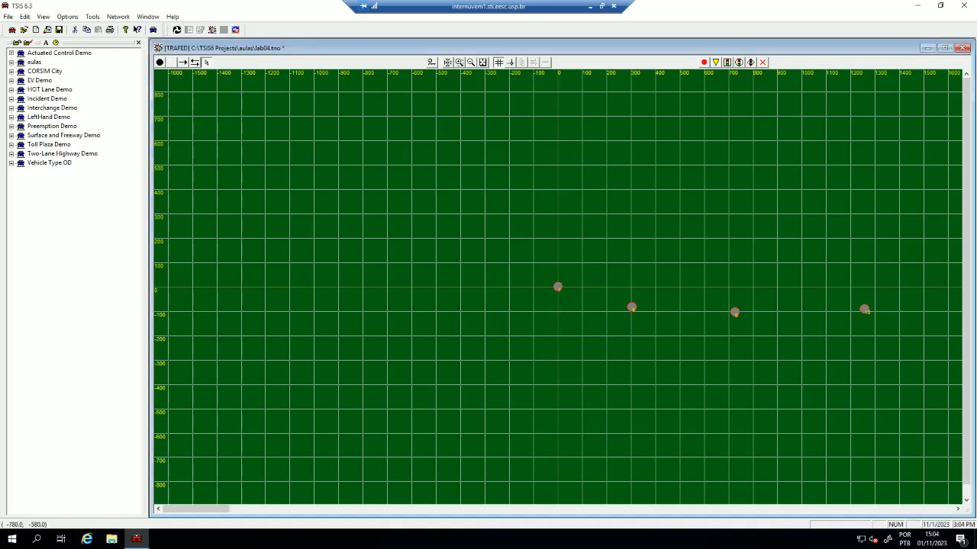
- Move freeway node 8 to X about 14760, Y -100
double_click(634, 311)
double_click(506, 174)
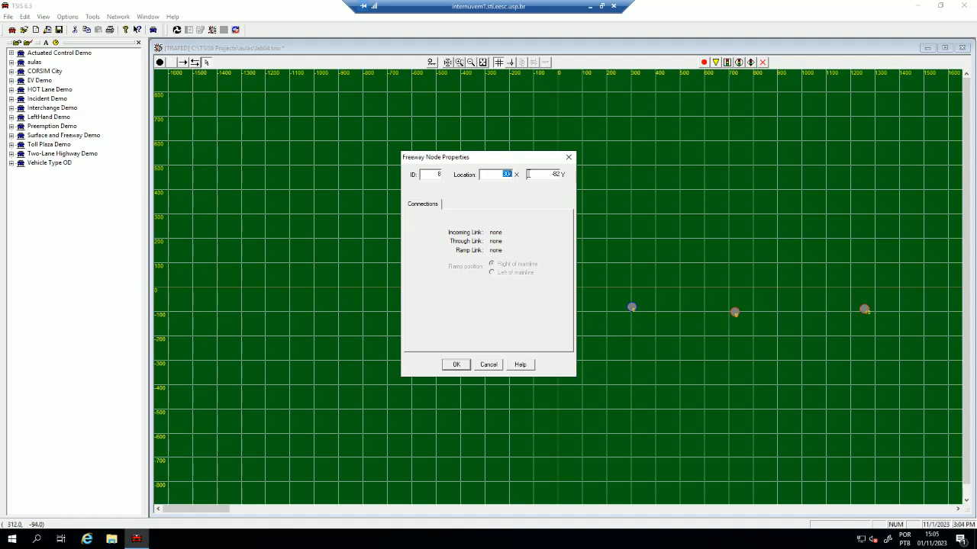
type("1476")
type("100")
left_click(461, 364)
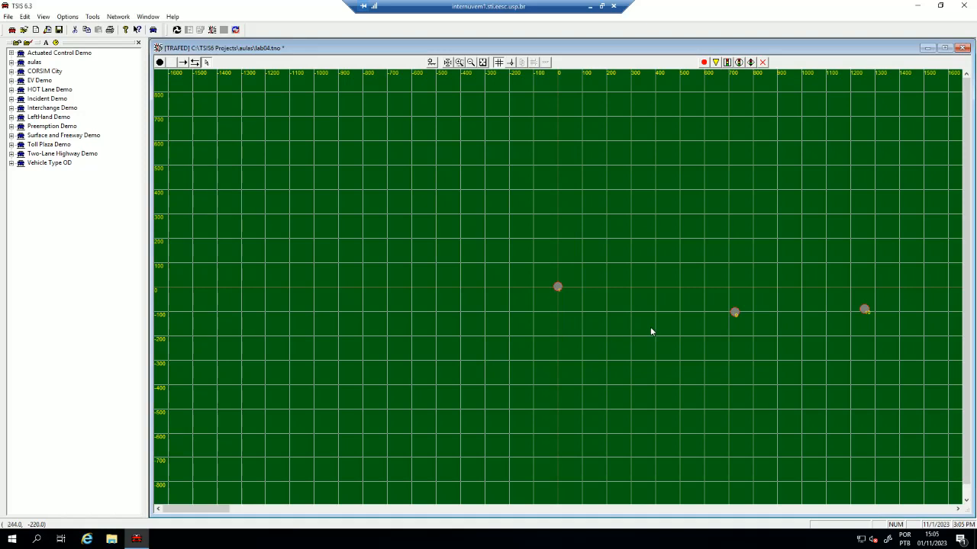
- Set the X location of freeway node 9 to 21325 and of node 10 to about 31160
double_click(735, 312)
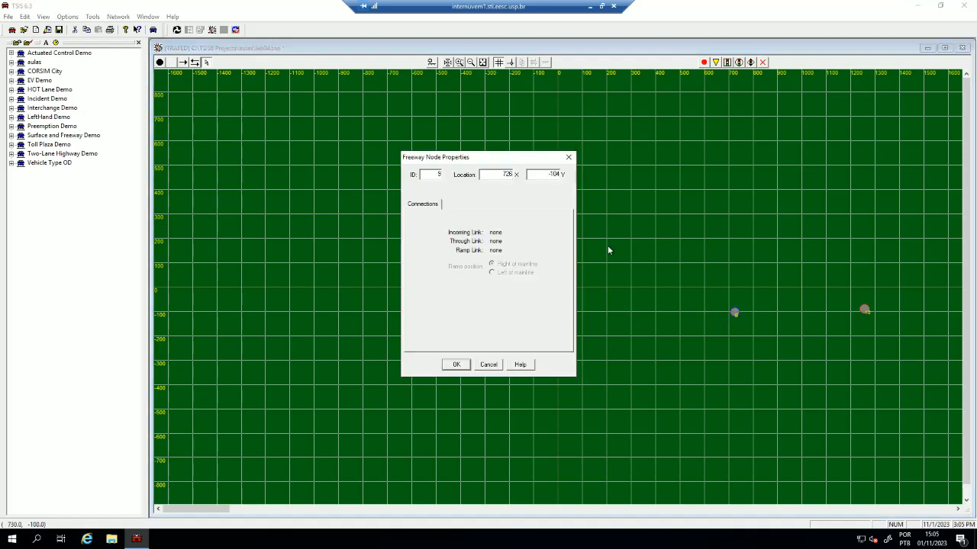
type("21325")
left_click(462, 366)
double_click(863, 310)
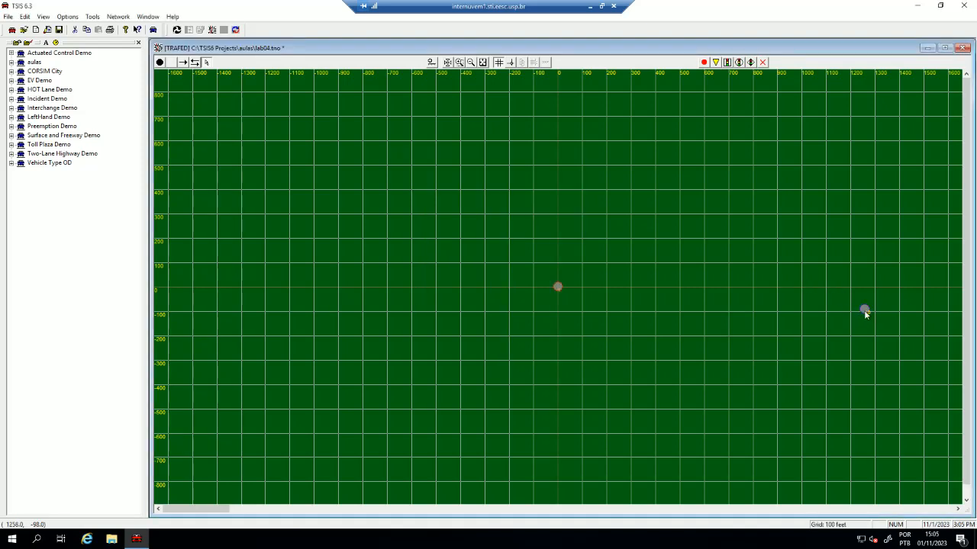
double_click(494, 177)
type("31")
type("0")
left_click(459, 367)
- Fit the whole network in view and check the node placement around node 2
left_click(482, 62)
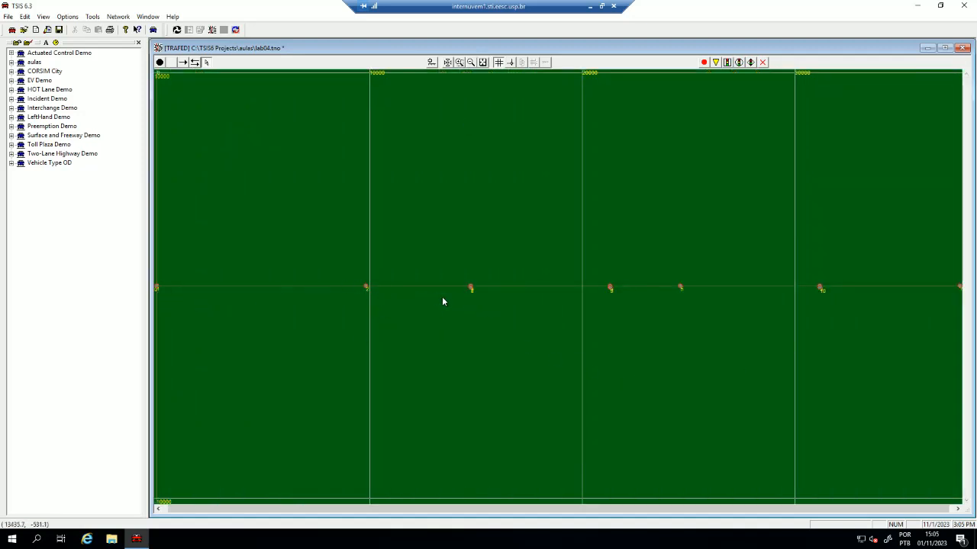
left_click(459, 62)
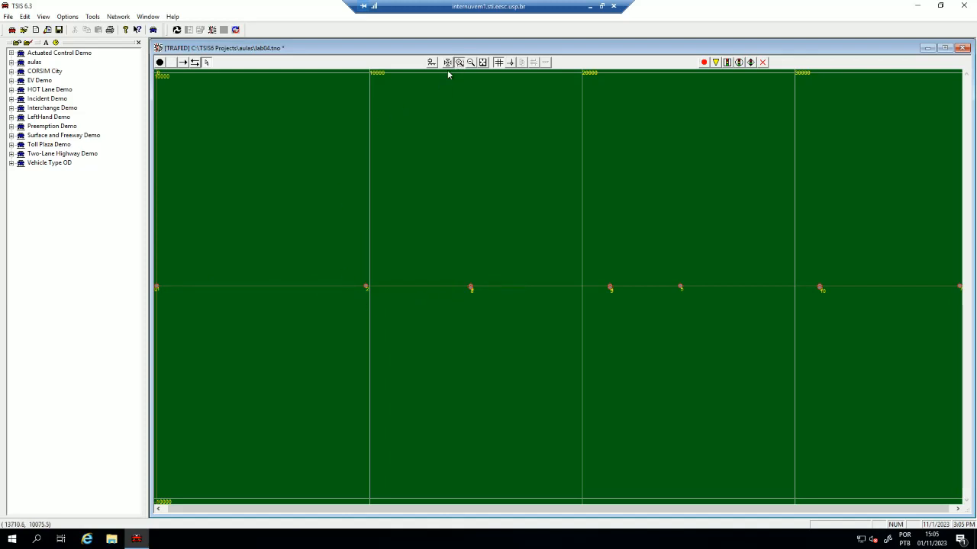
left_click_drag(322, 262, 393, 321)
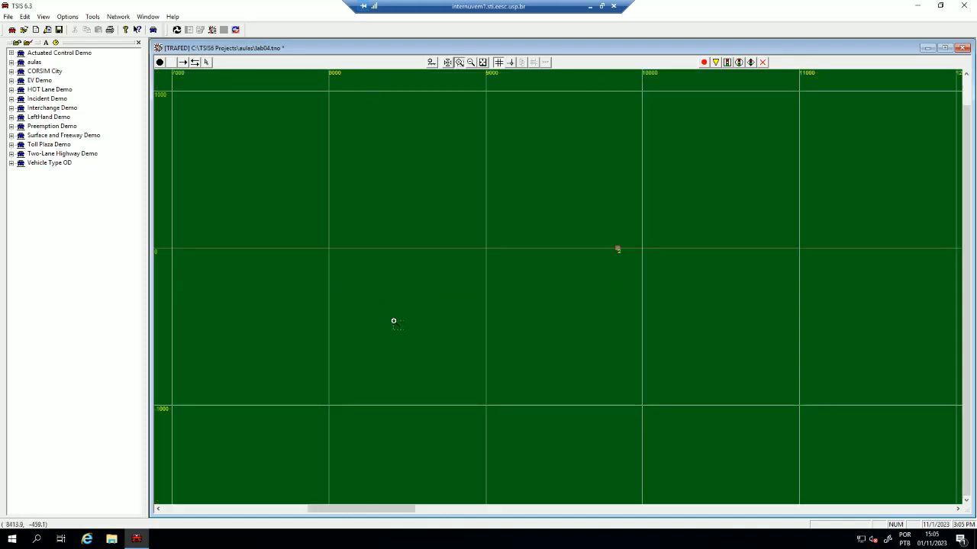
left_click(483, 61)
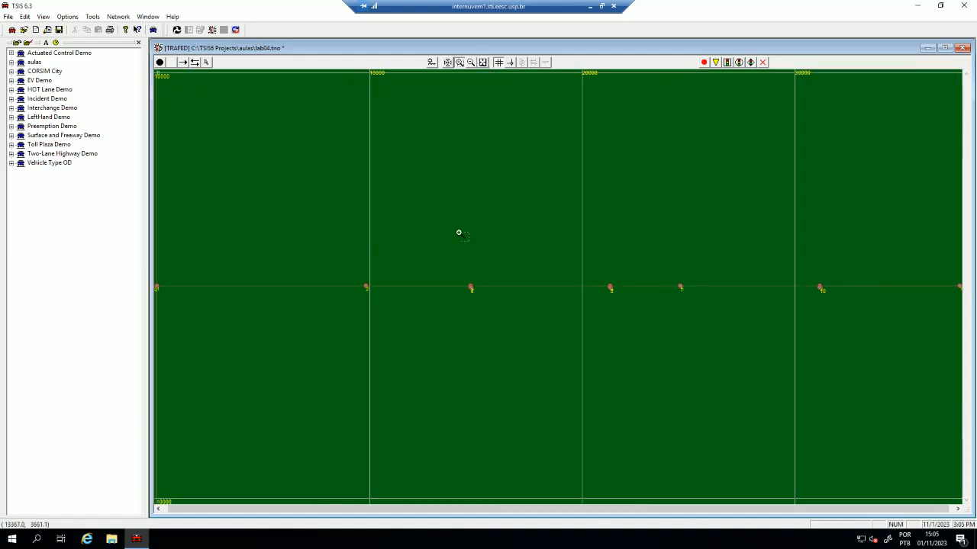
- Move ramp node 10 southwest of node 6 and ramp node 8 southwest of node 2, both about 500 ft below the mainline
right_click(462, 303)
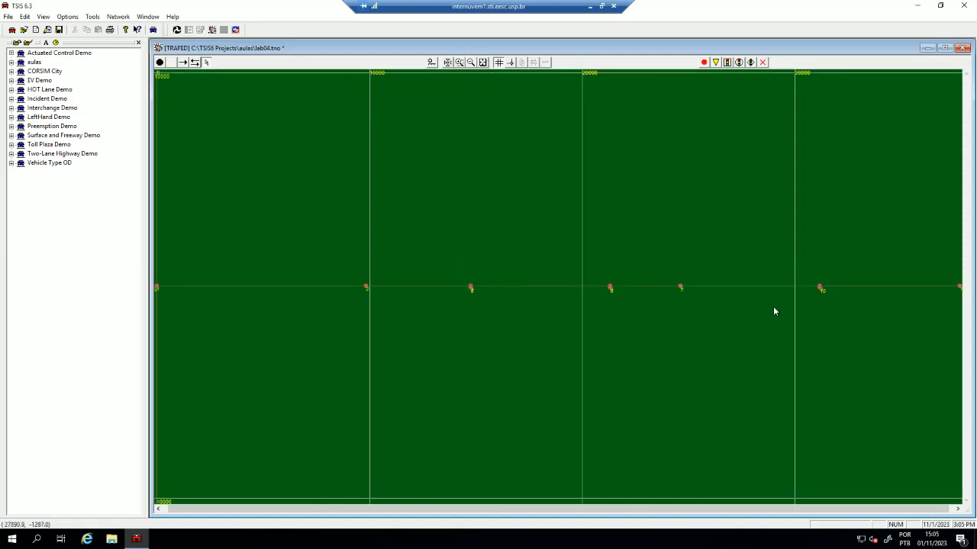
left_click(820, 288)
left_click_drag(811, 297, 811, 297)
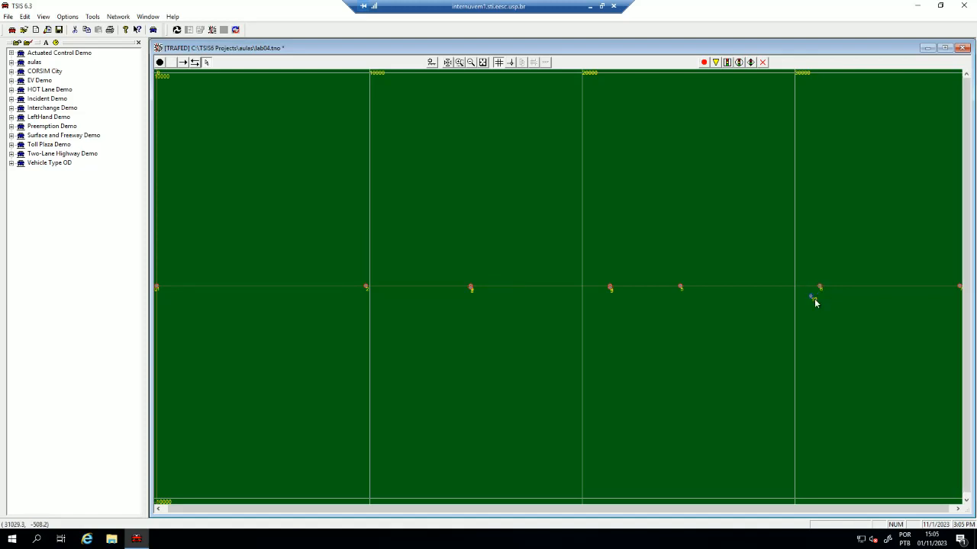
left_click(470, 287)
left_click_drag(360, 297, 356, 297)
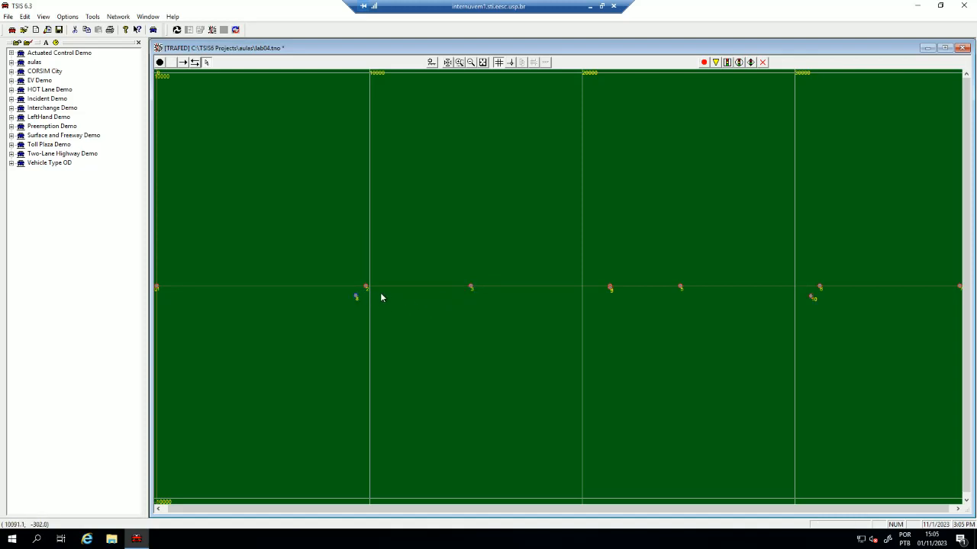
- Move ramp node 9 southeast of node 3, about 650 ft below the mainline, and fit the whole network in view
left_click(610, 288)
left_click(483, 61)
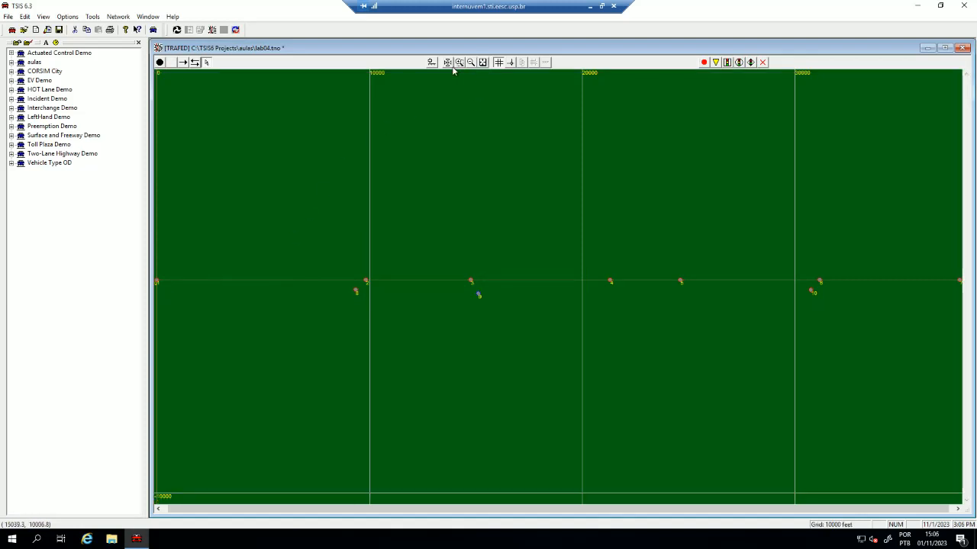
left_click(470, 62)
left_click(193, 295)
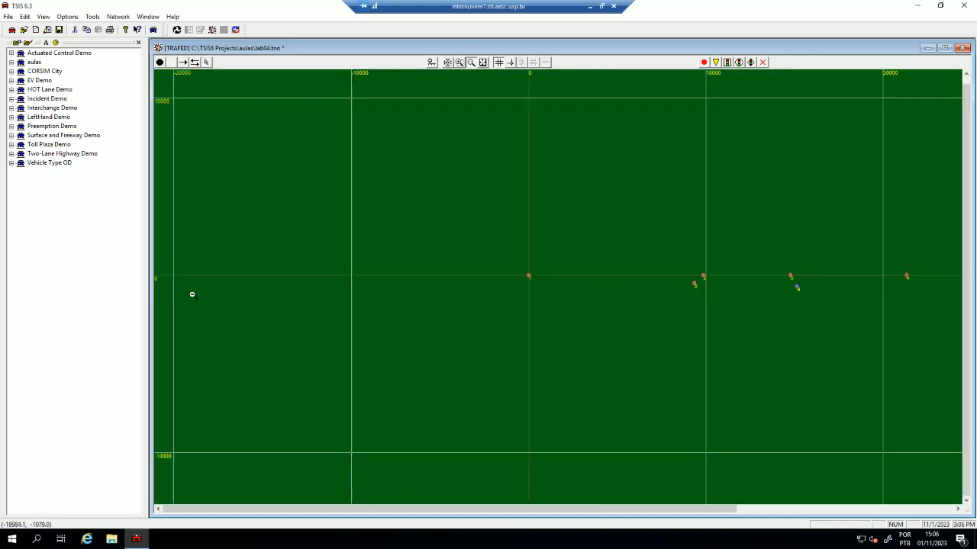
left_click(482, 62)
left_click(345, 250)
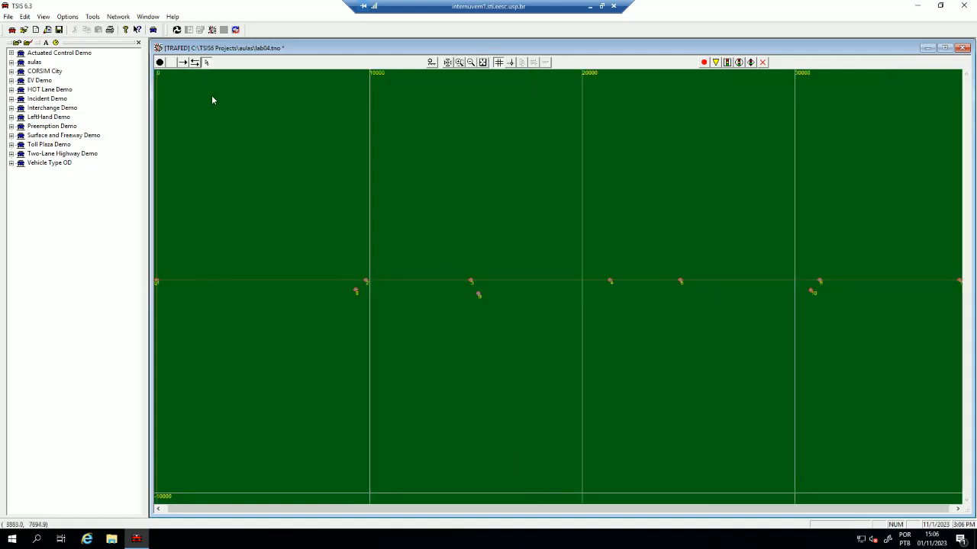
- Draw one-way links along the mainline from node 1 through node 7, plus ramp links 8–2, 3–9 and 10–6
left_click(183, 63)
left_click_drag(157, 282, 681, 283)
left_click_drag(775, 276, 820, 285)
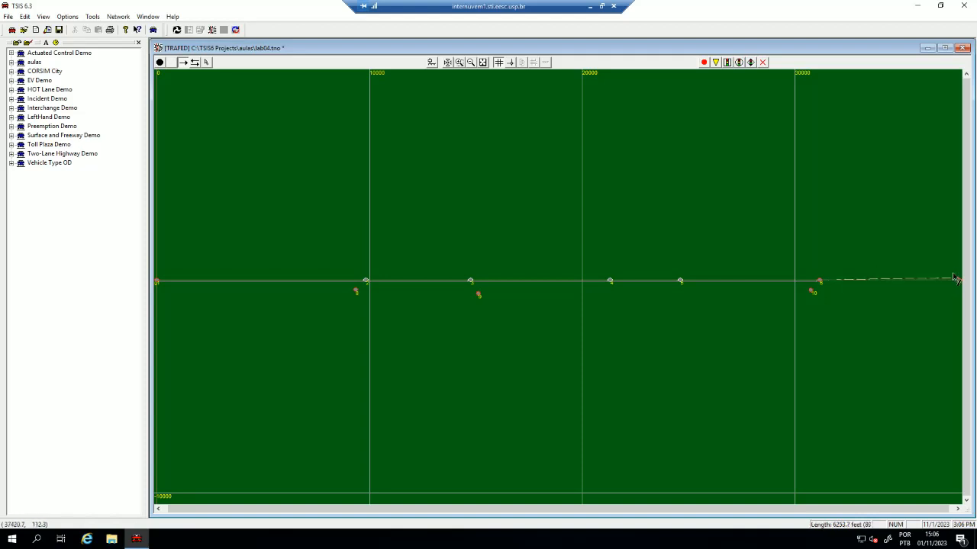
left_click_drag(435, 251, 951, 287)
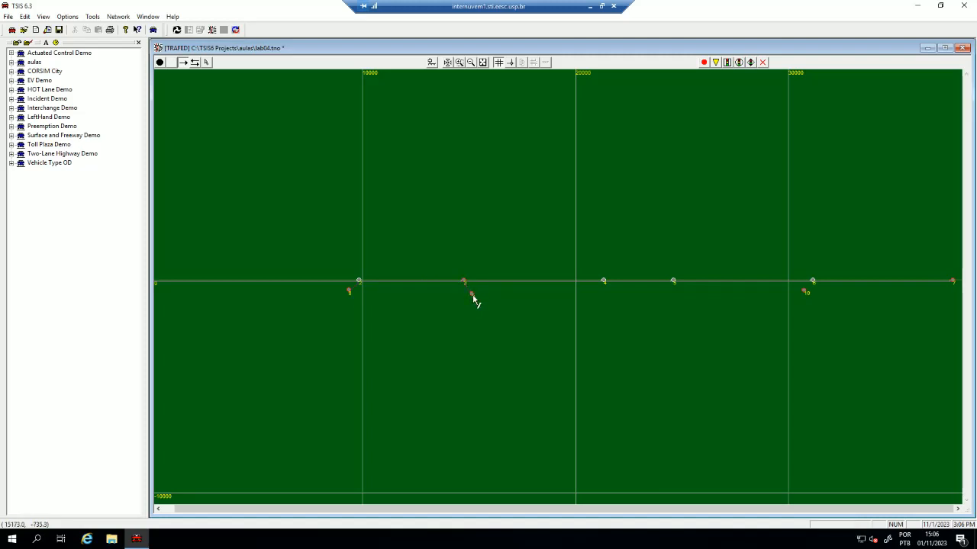
left_click_drag(808, 290, 812, 282)
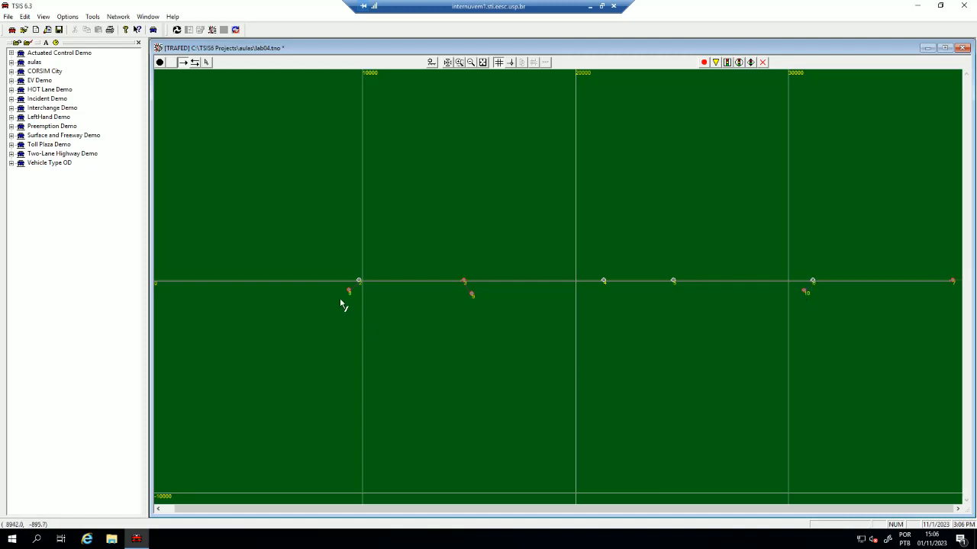
- Undo the stray link drawn near node 8 and draw an entry link about 187 ft long into node 1
mouse_move(338, 300)
left_mouse_down()
mouse_move(348, 291)
mouse_move(338, 306)
left_mouse_up()
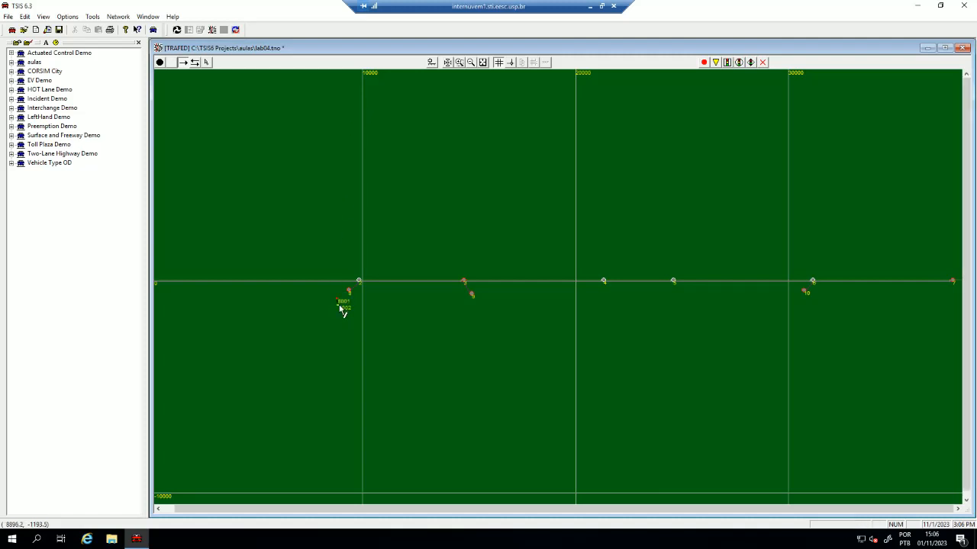
key("ctrl+z")
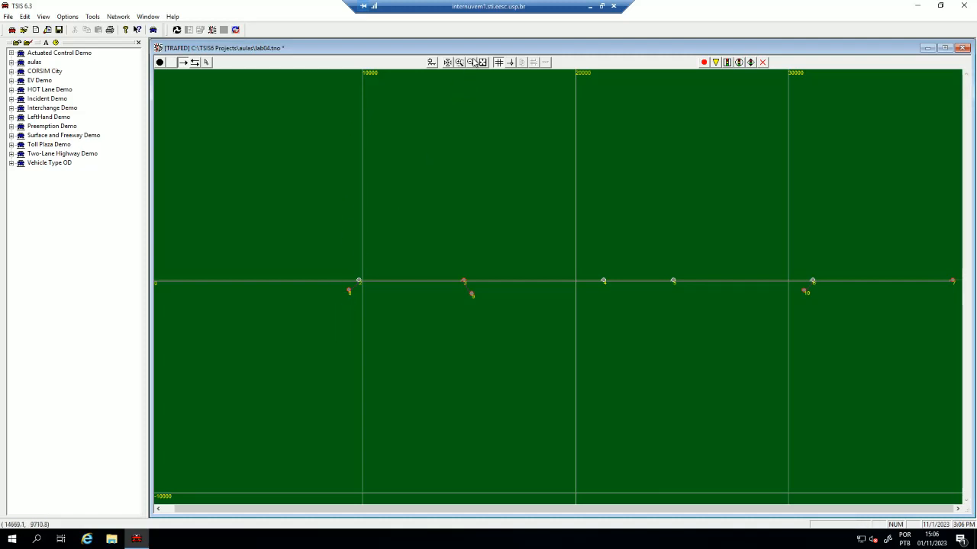
left_click(460, 62)
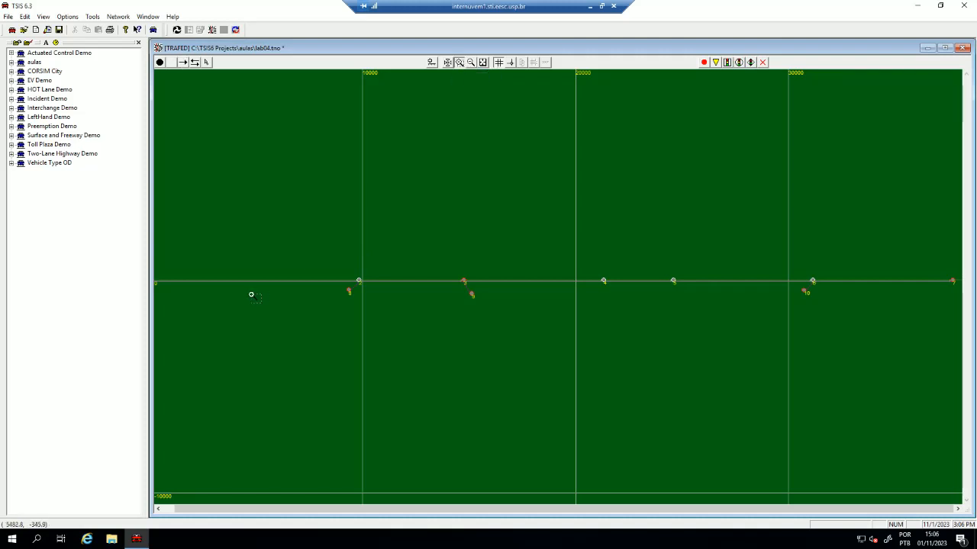
left_click_drag(172, 302, 128, 258)
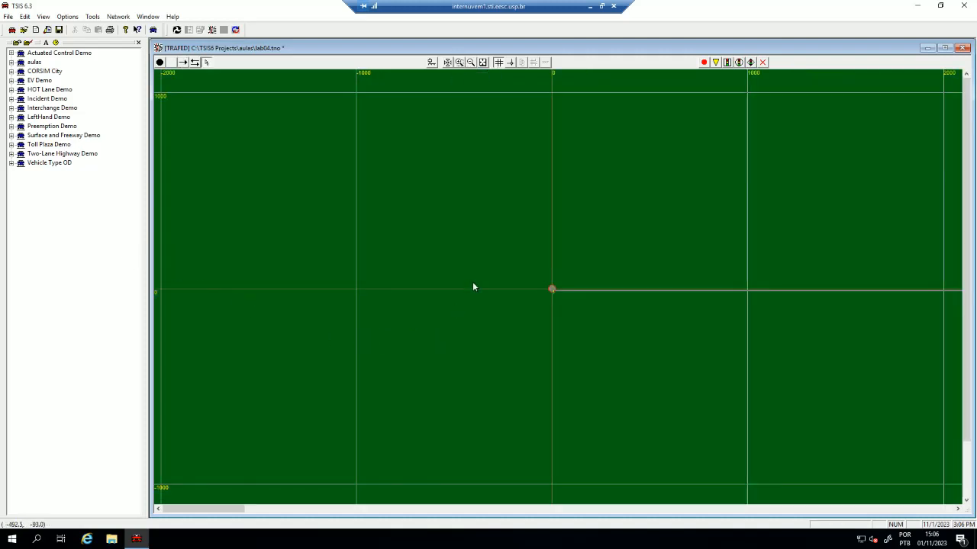
left_click(182, 63)
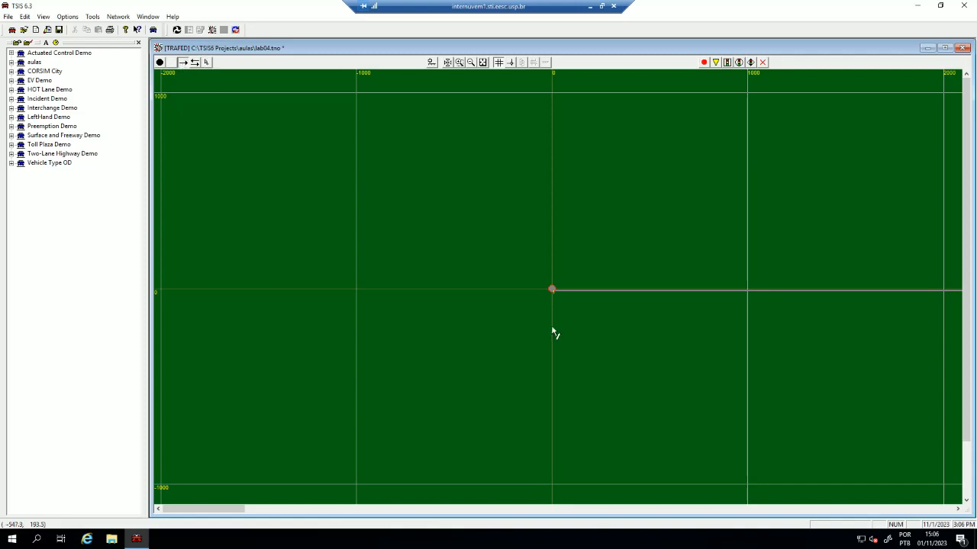
left_click_drag(513, 289, 551, 290)
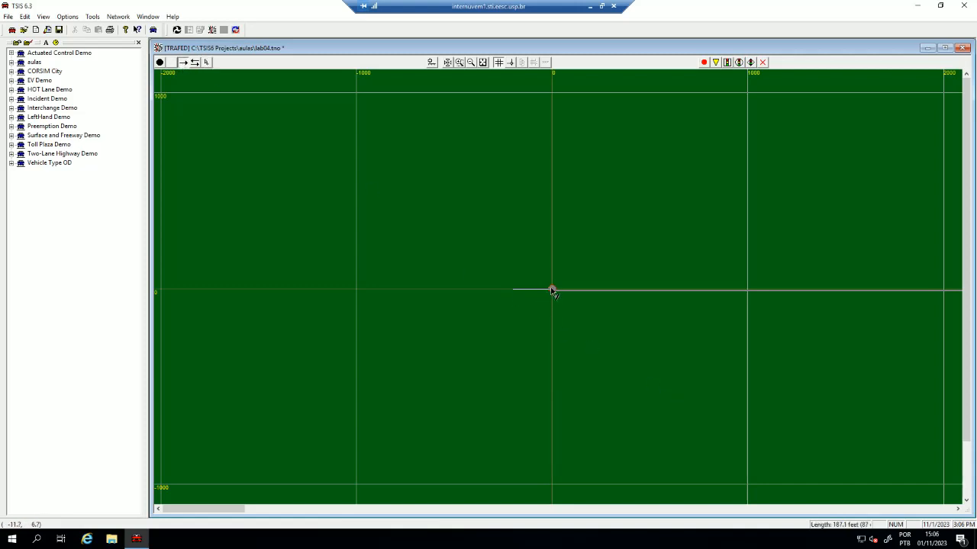
- Draw a short exit link from node 7 at the downstream end of the mainline
left_click(482, 63)
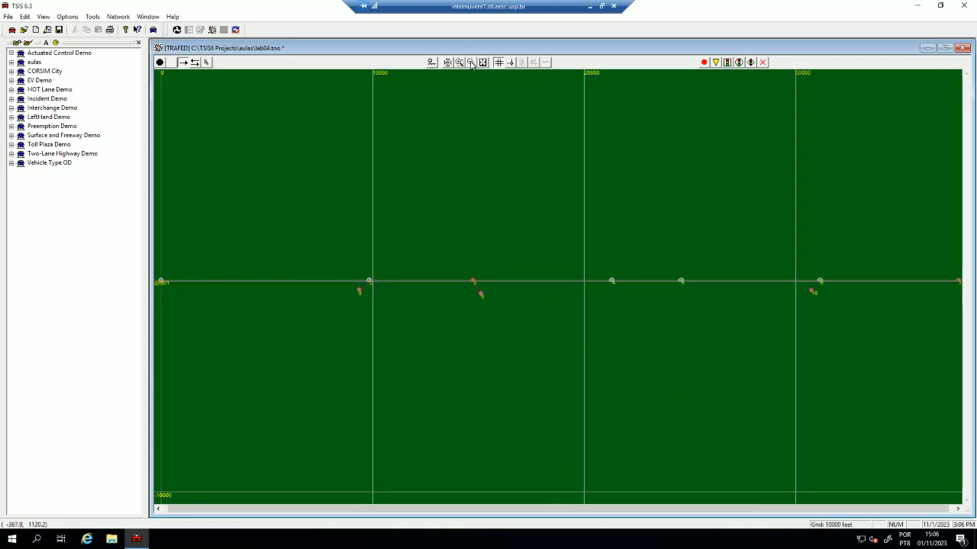
left_click_drag(937, 273, 964, 289)
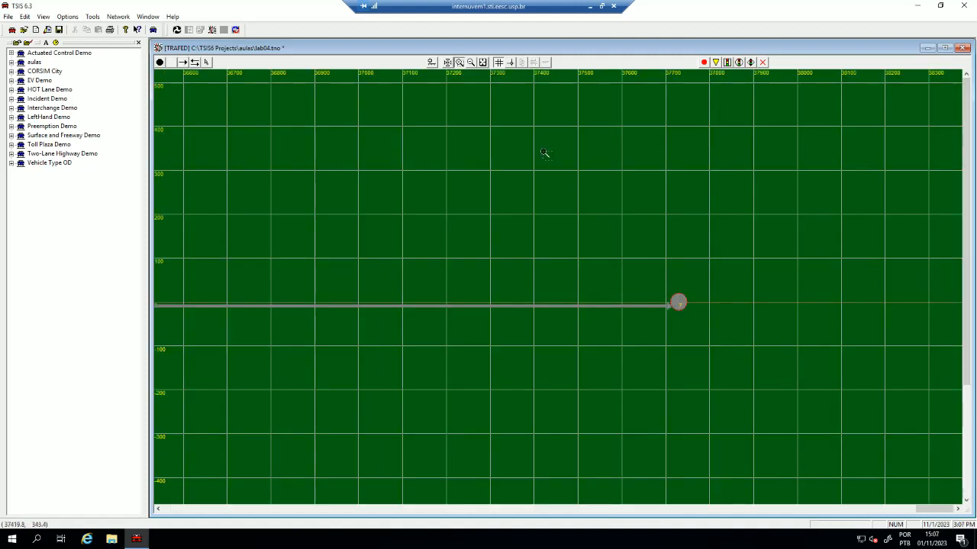
left_click(183, 62)
left_click_drag(681, 307, 759, 306)
- Draw a short entry link into ramp node 8 and a short exit link out of ramp node 9
left_click(482, 62)
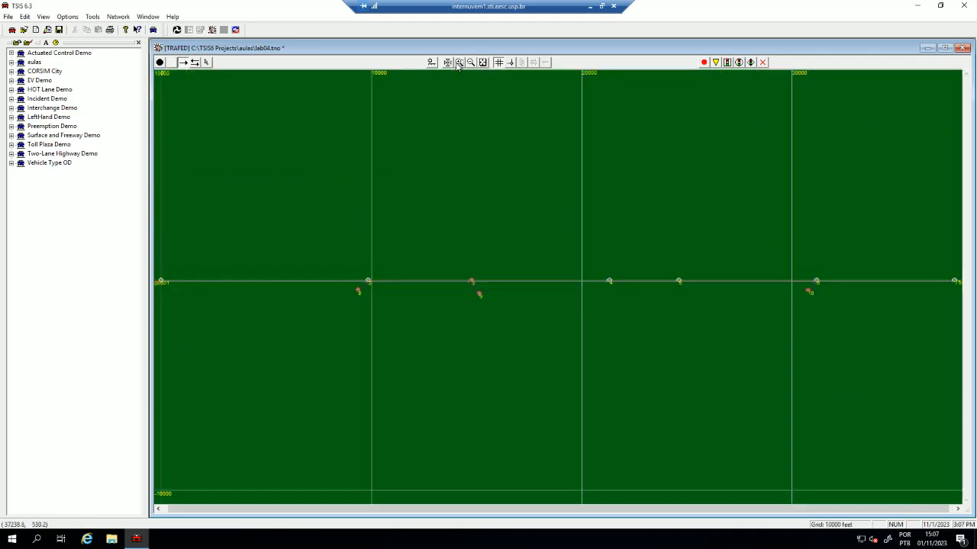
left_click_drag(475, 344, 506, 333)
left_click(183, 62)
left_click_drag(275, 265, 305, 244)
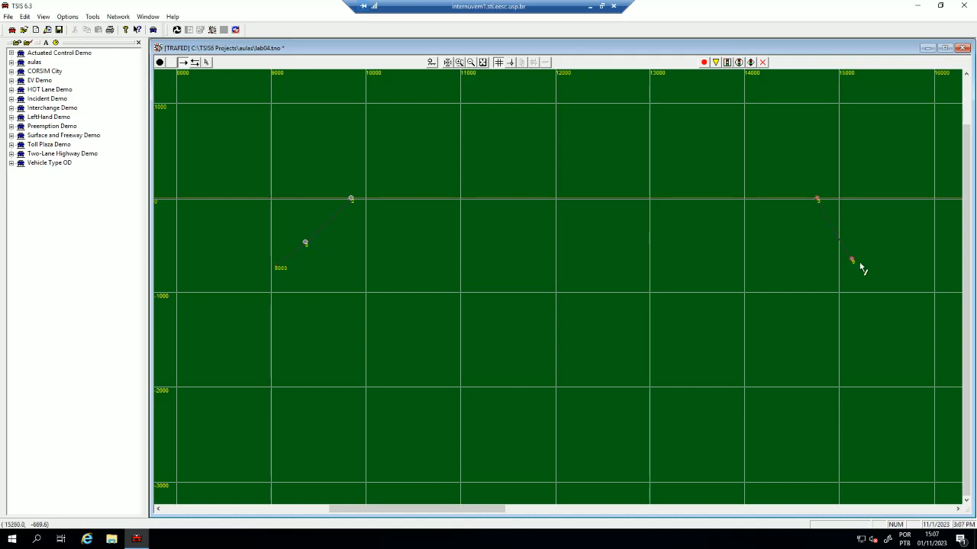
left_click_drag(852, 262, 883, 291)
- Connect a short external link to ramp node 10, in line with ramp 10–6, and fit the network in view
left_click(481, 62)
left_click(460, 63)
left_click_drag(777, 255, 838, 309)
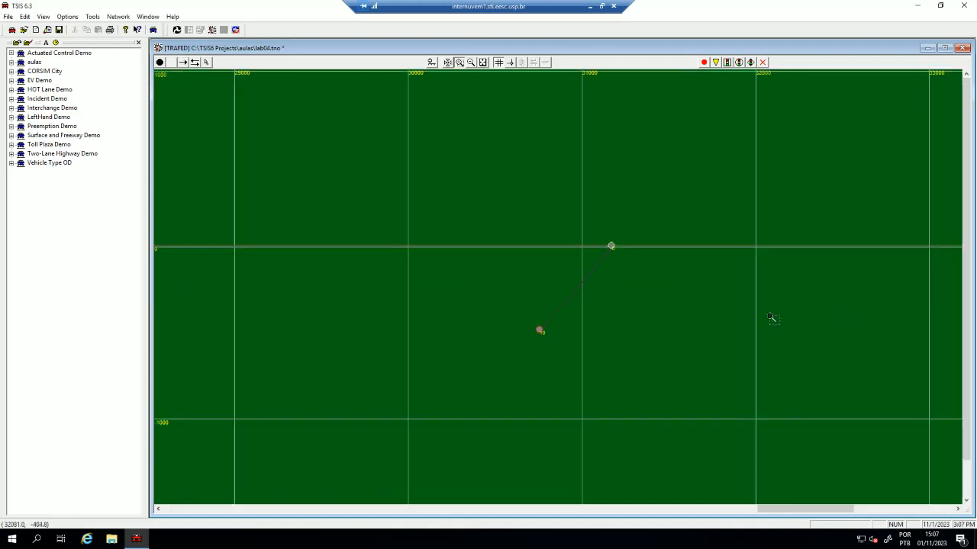
left_click(185, 64)
left_click(537, 332)
left_click(518, 360)
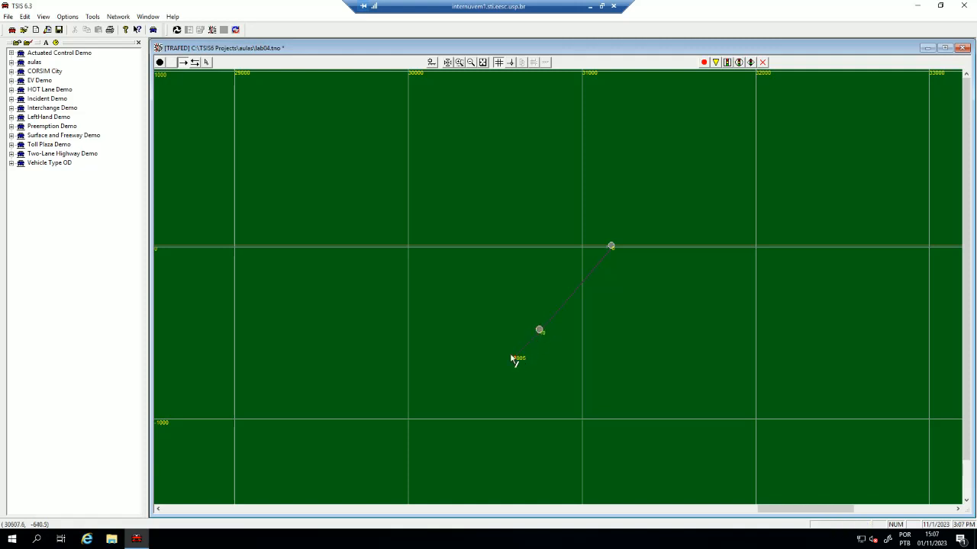
key("Escape")
left_click(482, 65)
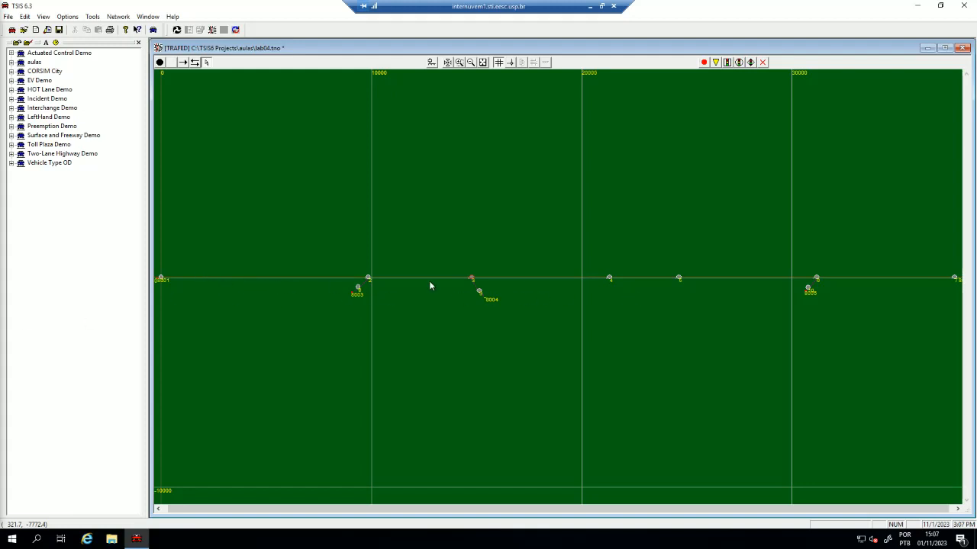
- Set the free-flow speed of freeway link 1–2 to 70 mph, as specified in lab4_2023.pdf
double_click(300, 278)
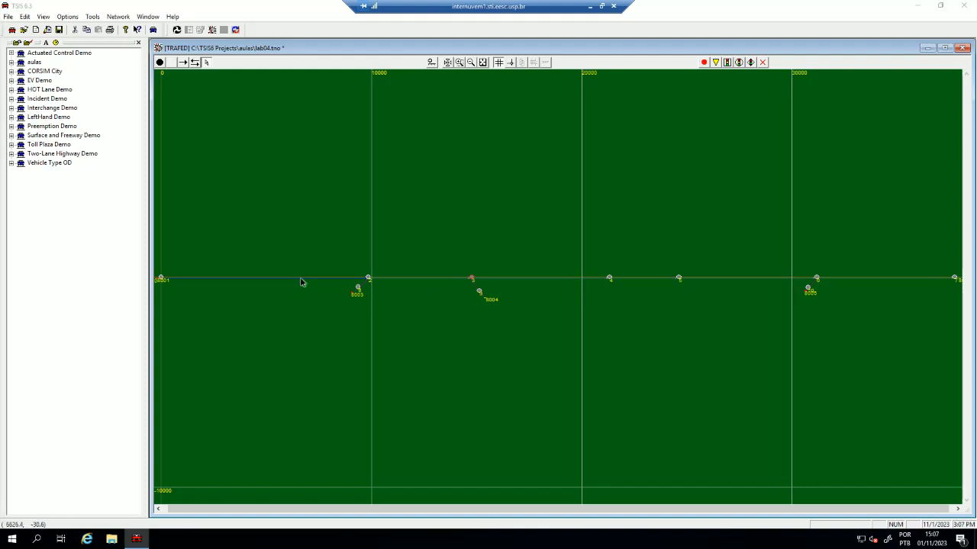
left_click_drag(488, 211, 529, 218)
double_click(463, 232)
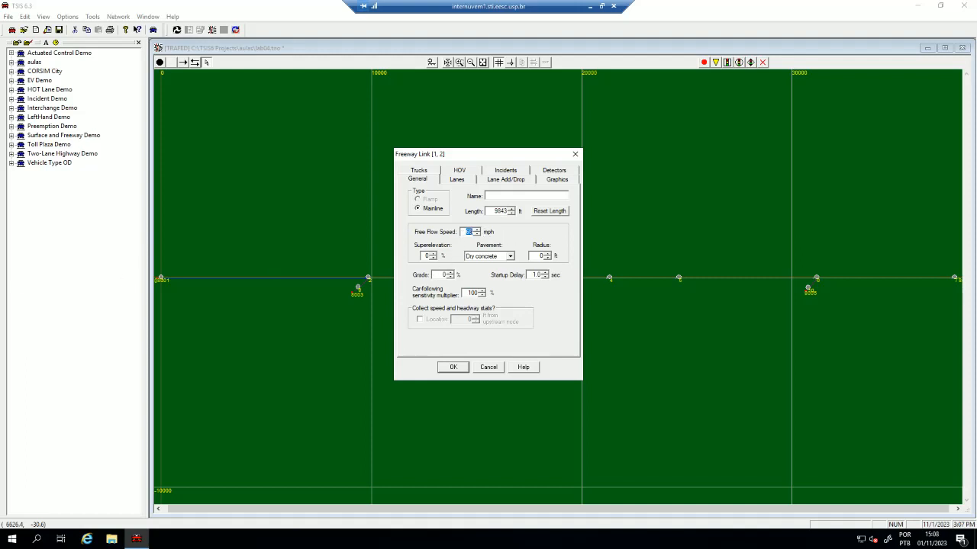
left_click_drag(0, 126, 509, 46)
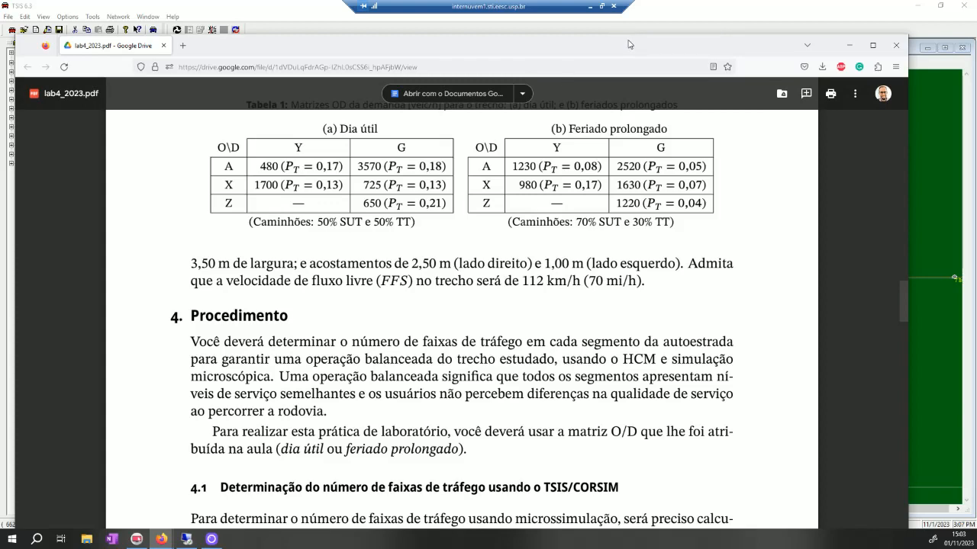
left_click_drag(611, 46, 0, 47)
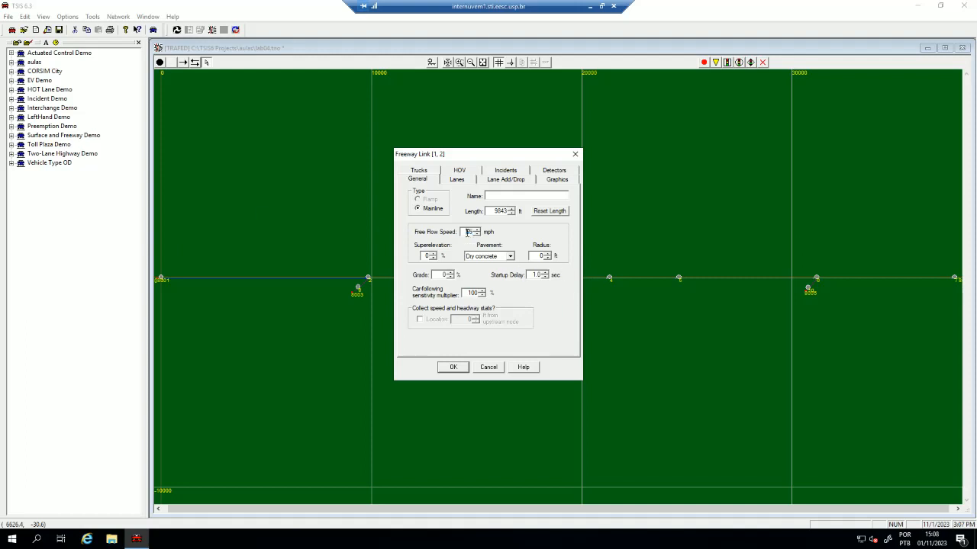
left_click(454, 367)
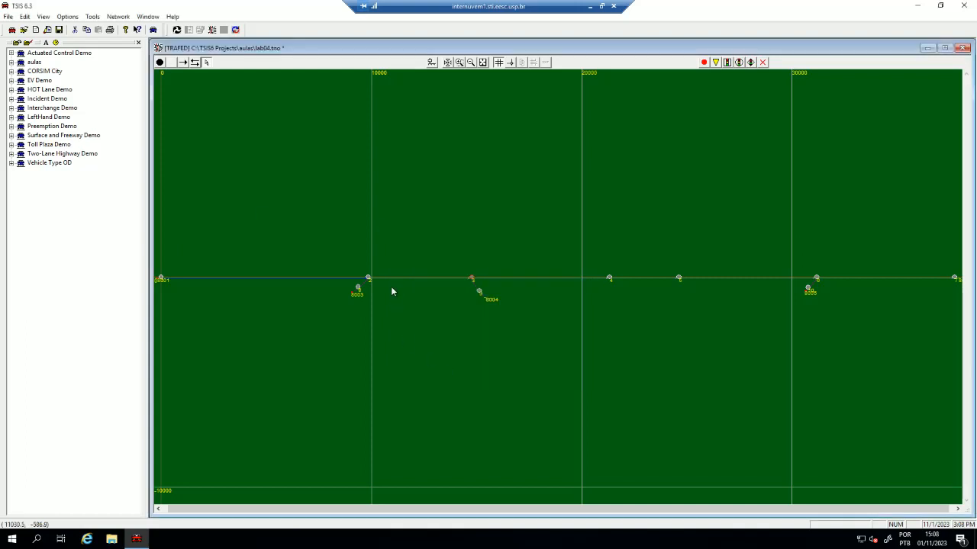
- Set the free-flow speed of the entry link from 8001 into node 1 to 70 mph
left_click(459, 62)
left_click_drag(183, 305, 152, 255)
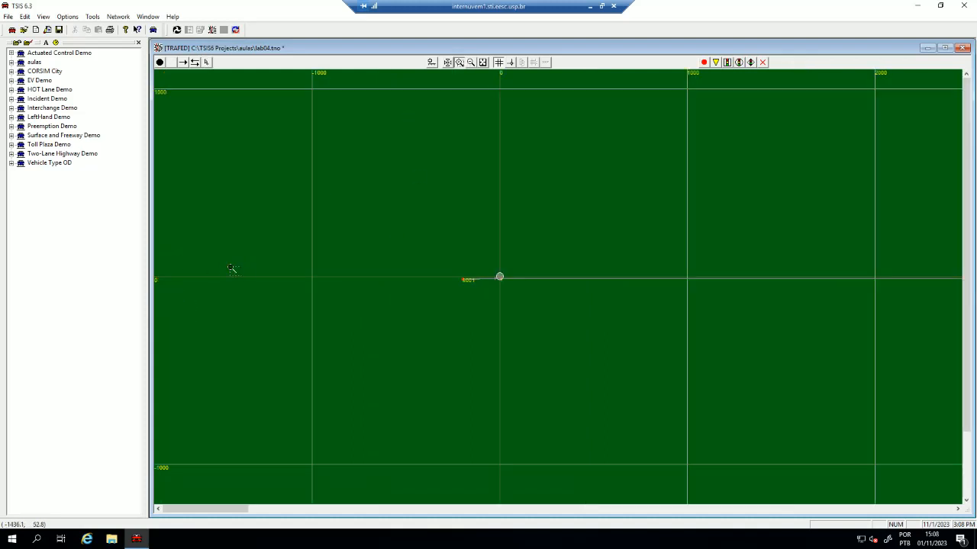
double_click(476, 281)
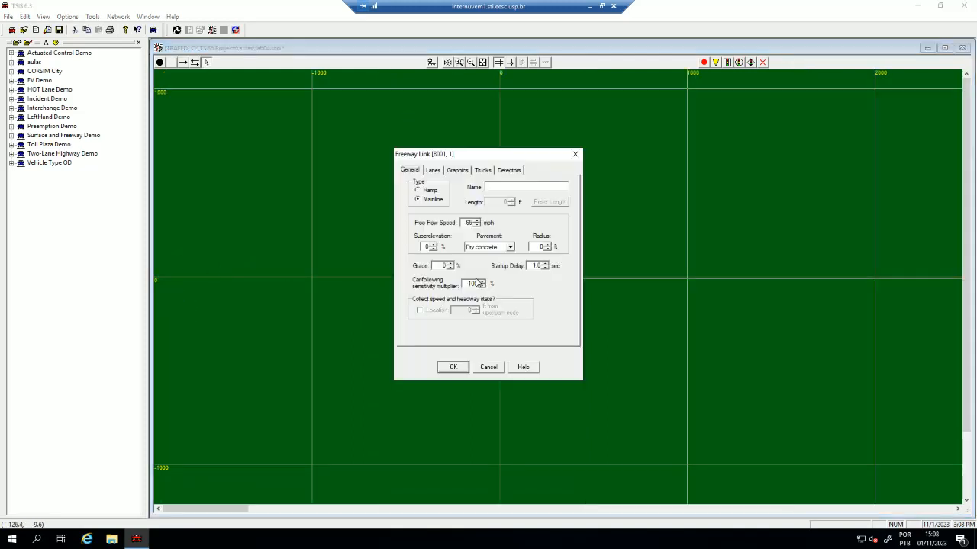
left_click(453, 367)
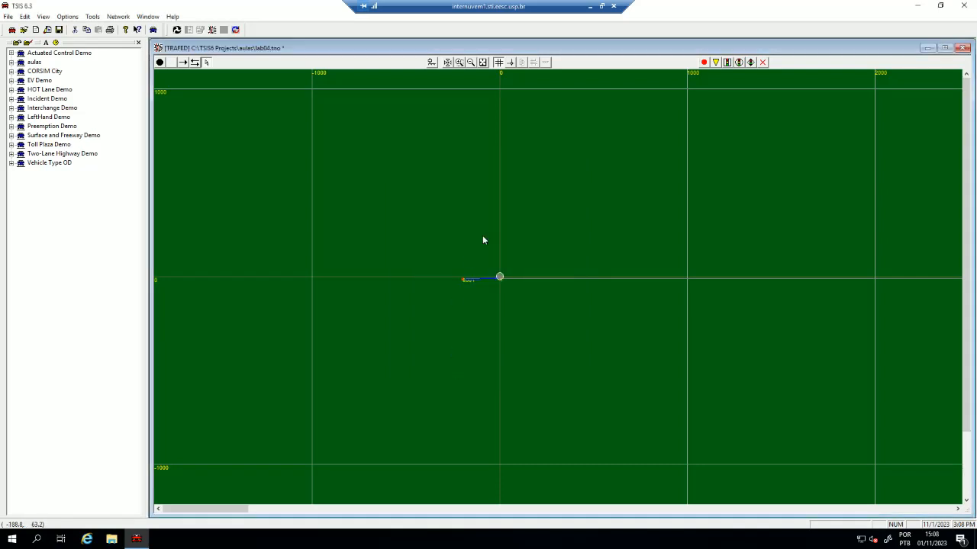
- Set the free-flow speed of mainline links 2–3 and 3–4 to 70 mph
left_click(481, 62)
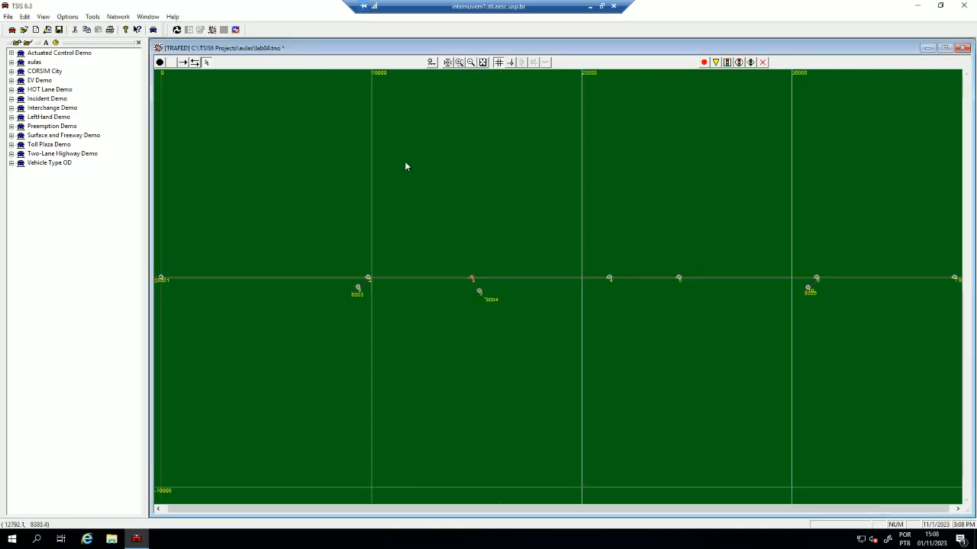
left_click(387, 277)
double_click(388, 279)
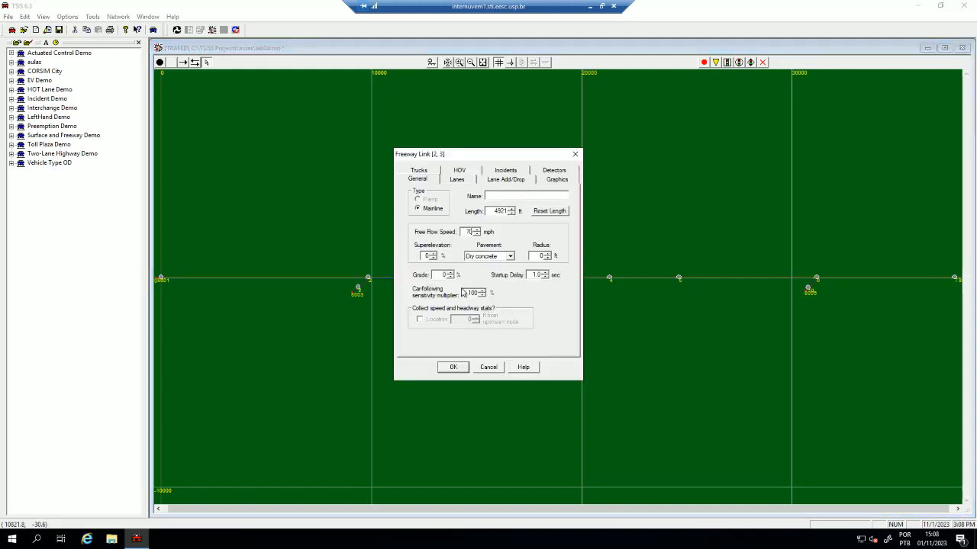
left_click(452, 367)
double_click(501, 279)
key("Return")
- Set the free-flow speed of mainline links 4–5, 5–6 and 6–7 to 70 mph
double_click(626, 280)
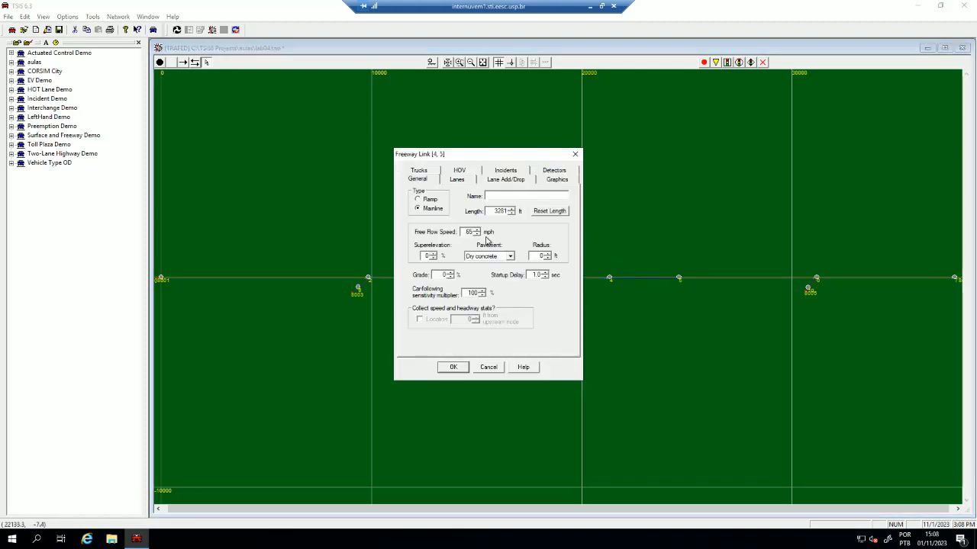
key("Return")
left_click(730, 278)
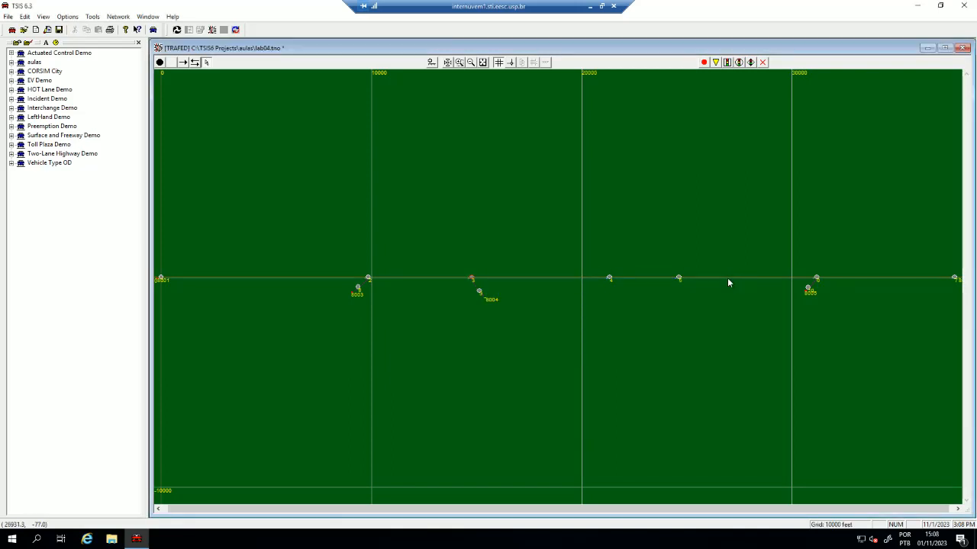
double_click(727, 278)
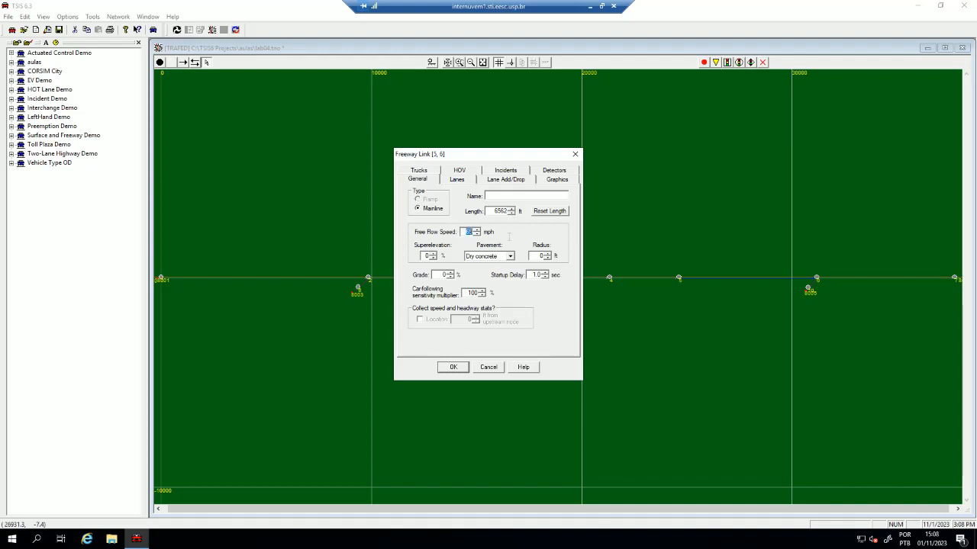
key("Return")
left_click(839, 283)
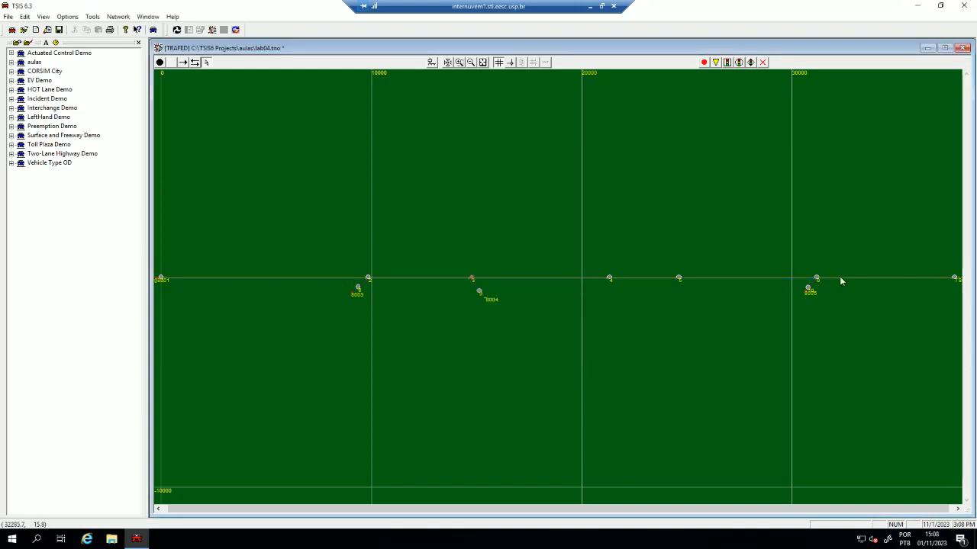
double_click(839, 278)
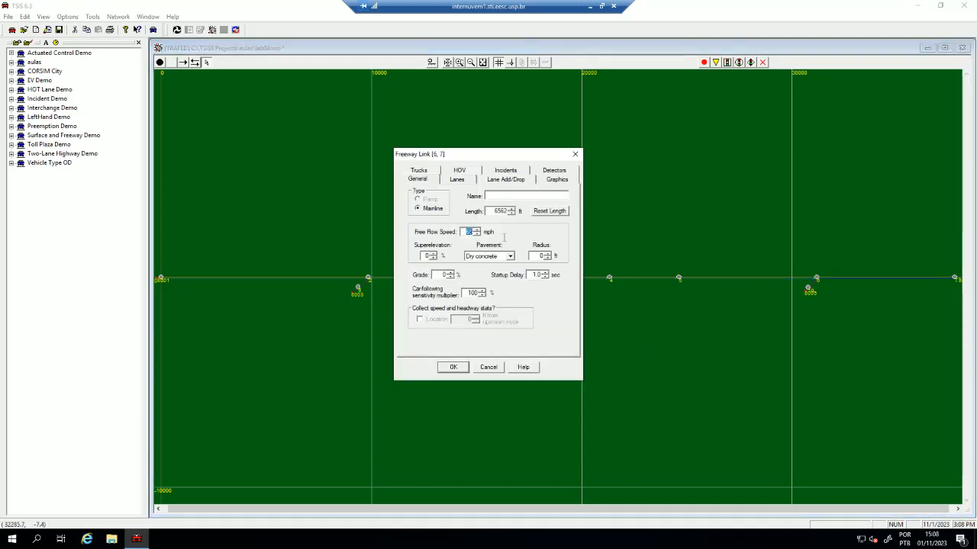
key("Return")
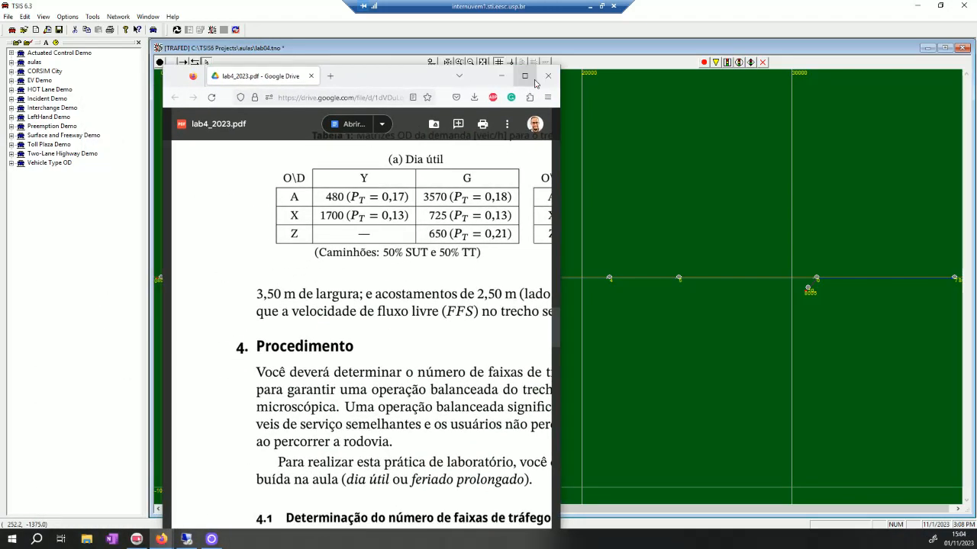
- Consult the vertical profile in lab4_2023.pdf in the browser and set the grade of freeway link 1–2 to -3%
left_click(525, 76)
scroll(330, 345, "up", 5)
scroll(331, 345, "up", 3)
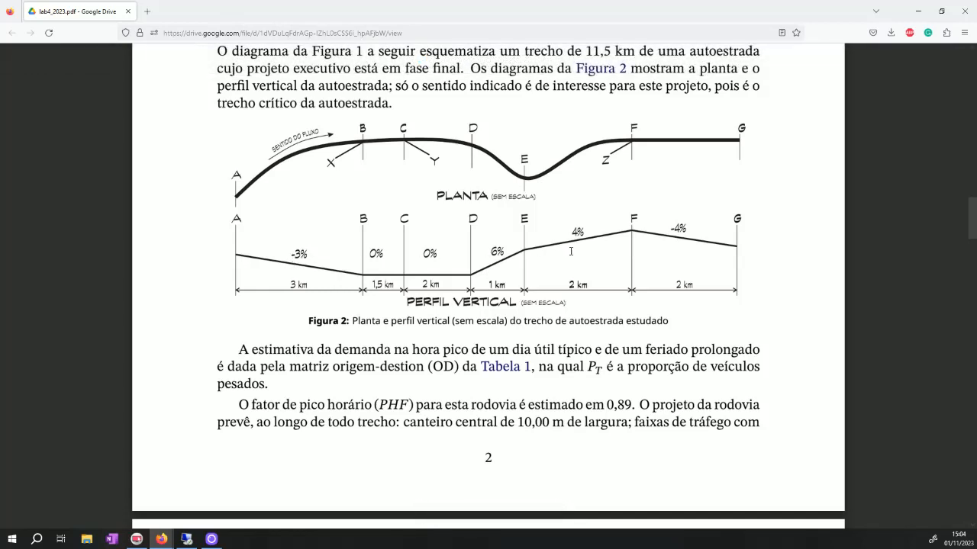
left_click_drag(640, 15, 0, 229)
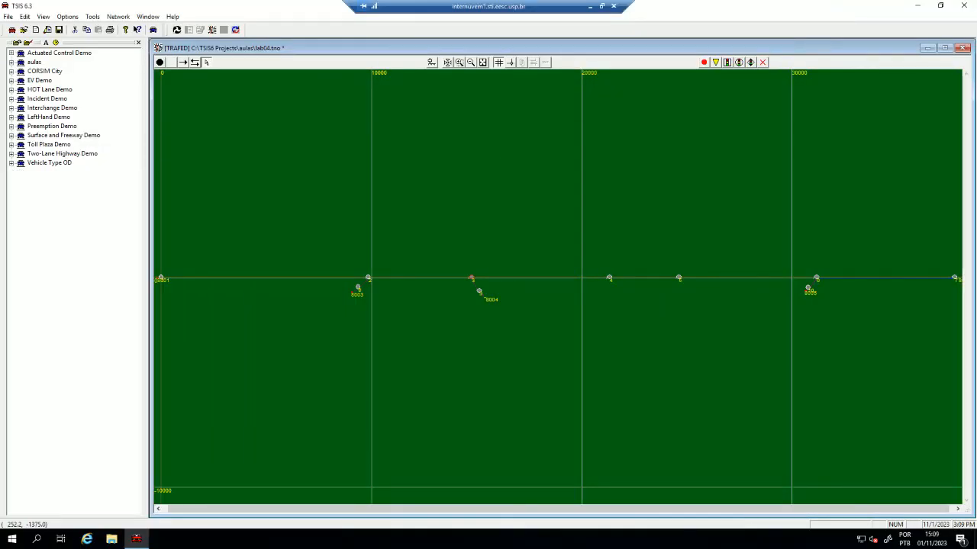
double_click(258, 279)
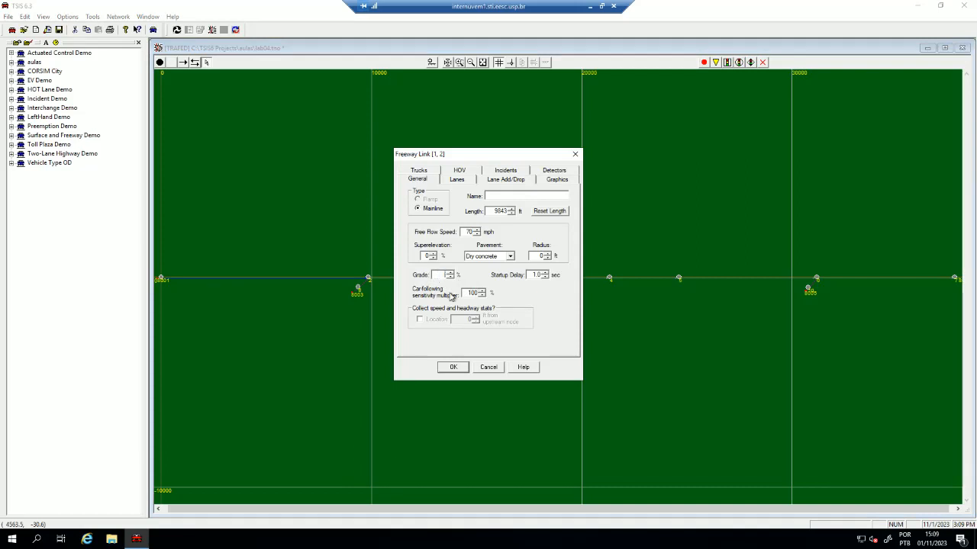
left_click(453, 367)
- Set the grade of mainline link 4–5 to 6%
left_click(388, 278)
left_click(504, 280)
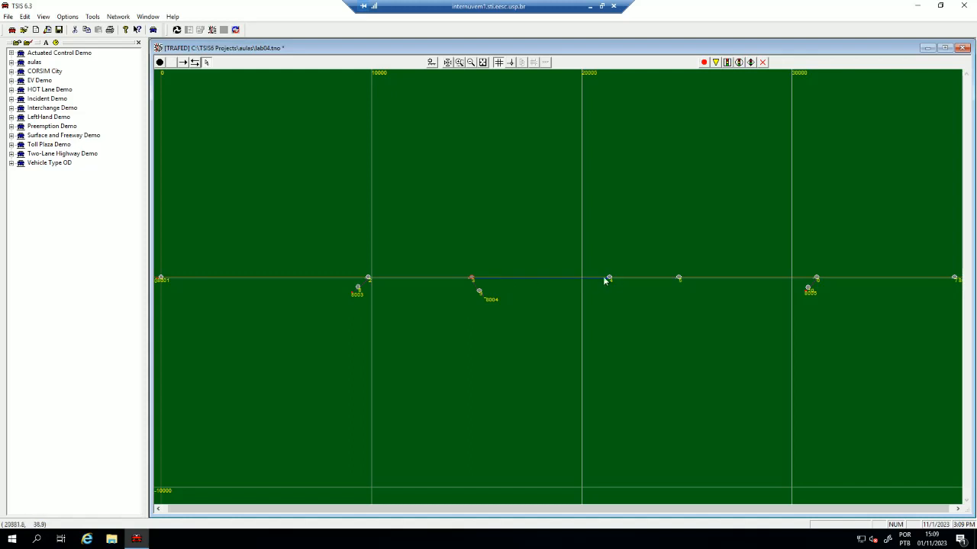
double_click(625, 279)
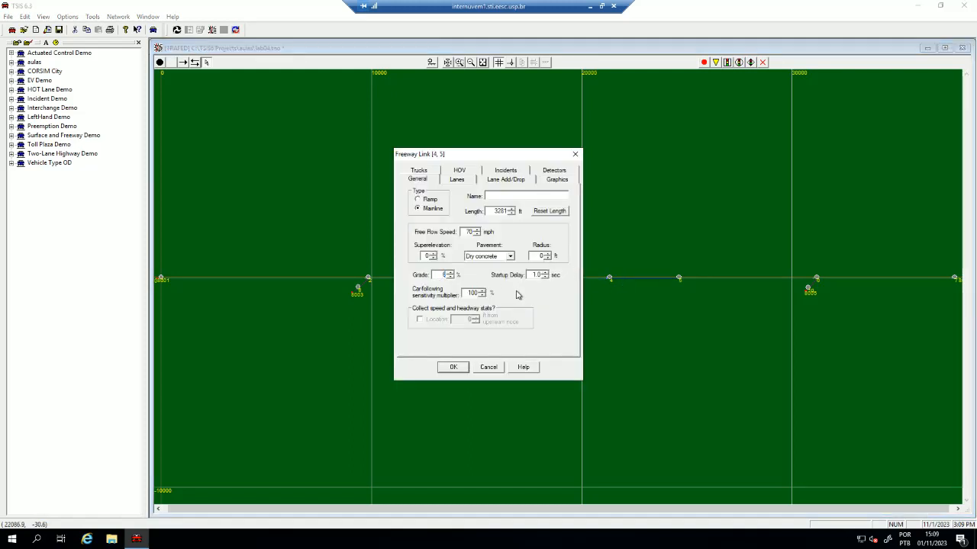
key("Return")
- Set the grades of mainline links 5–6 and 6–7 to the lab sheet's 4% and -4%
double_click(732, 279)
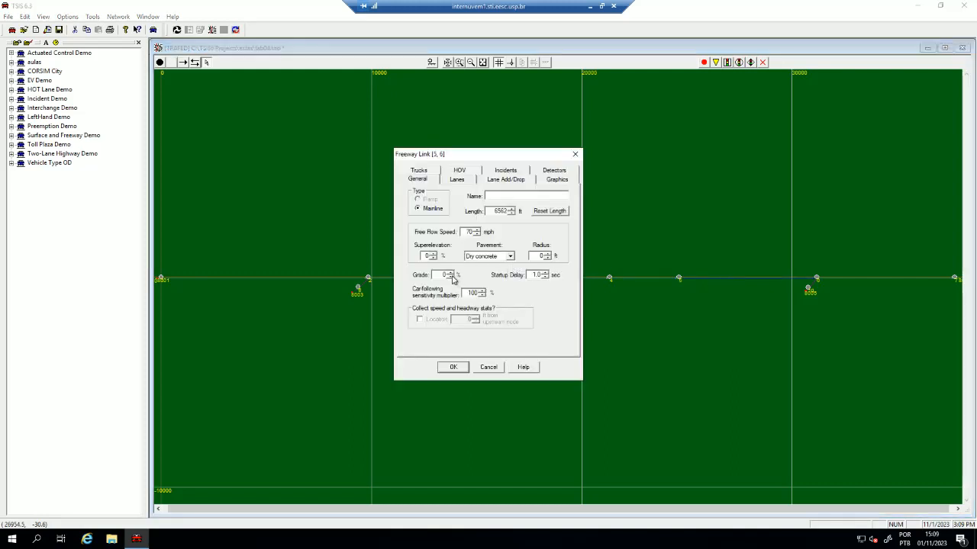
key("Return")
double_click(839, 278)
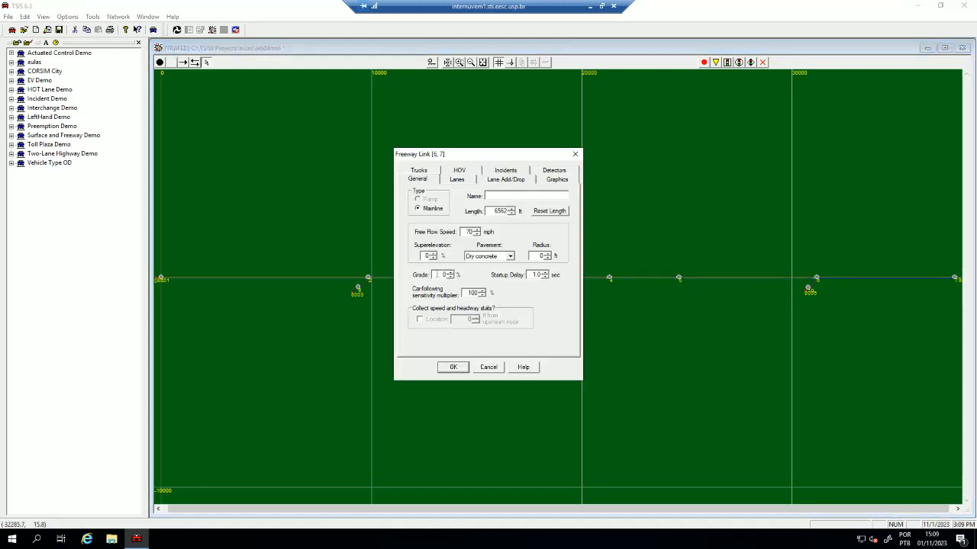
key("Return")
left_click(427, 325)
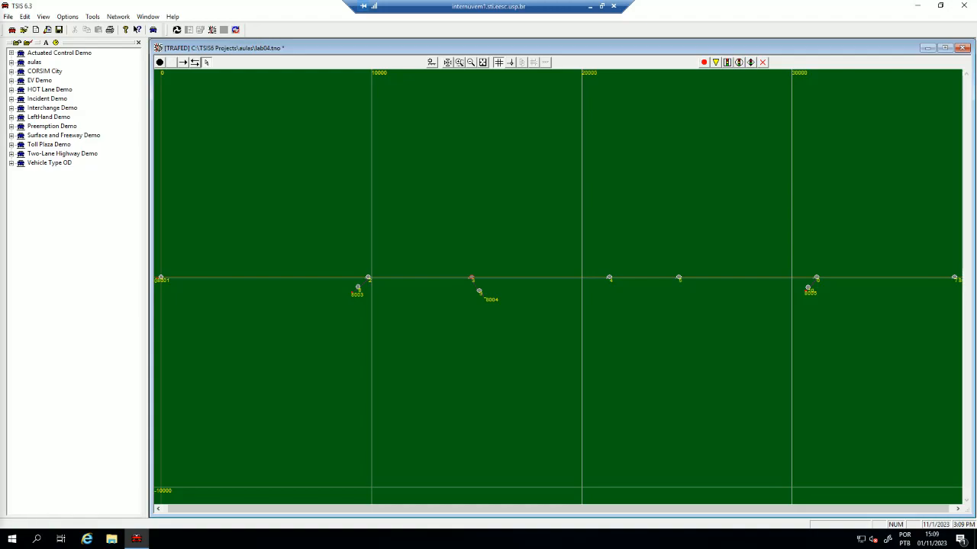
- Switch to lab4_2023.pdf in the browser and examine the SUT and TT truck shares below both demand matrices in Tabela 1
left_click(589, 6)
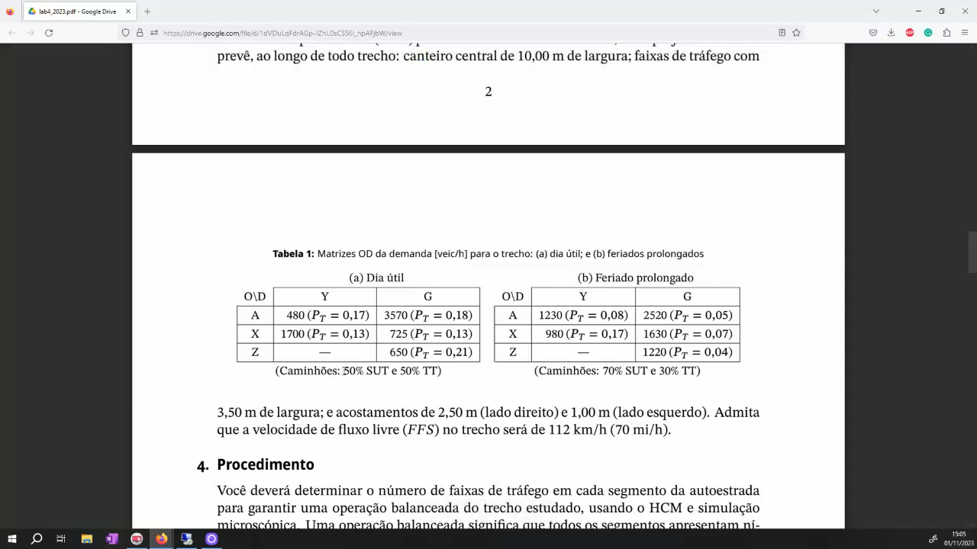
left_click_drag(344, 371, 441, 372)
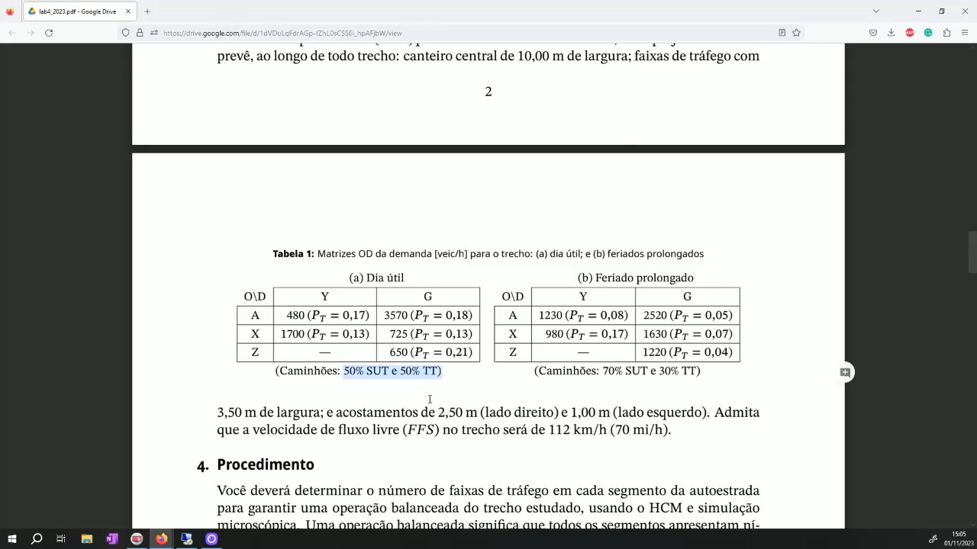
left_click(459, 383)
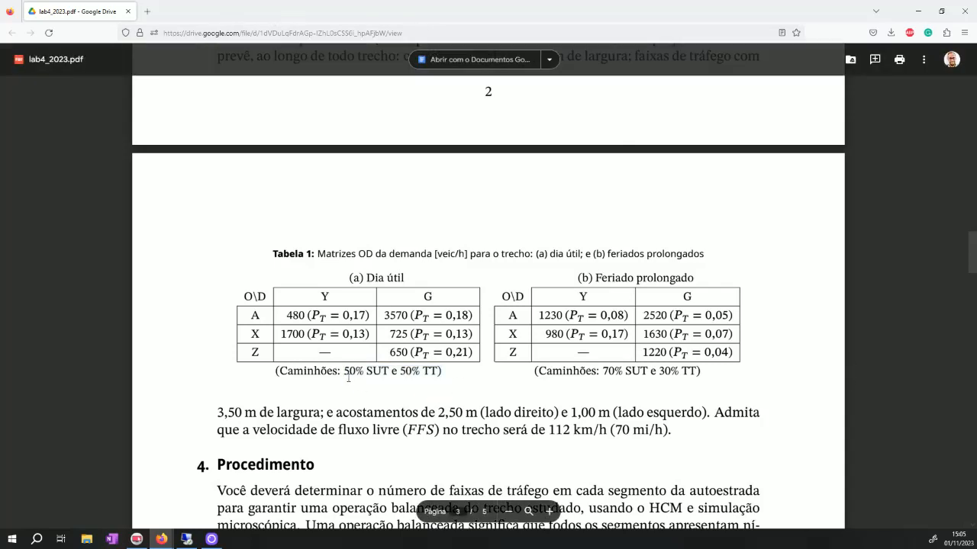
left_click_drag(344, 372, 450, 368)
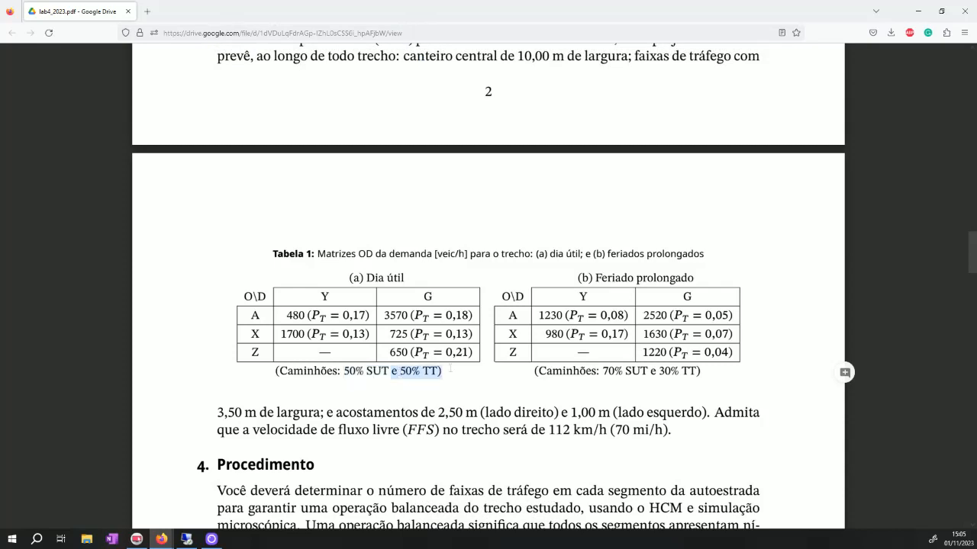
left_click(443, 376)
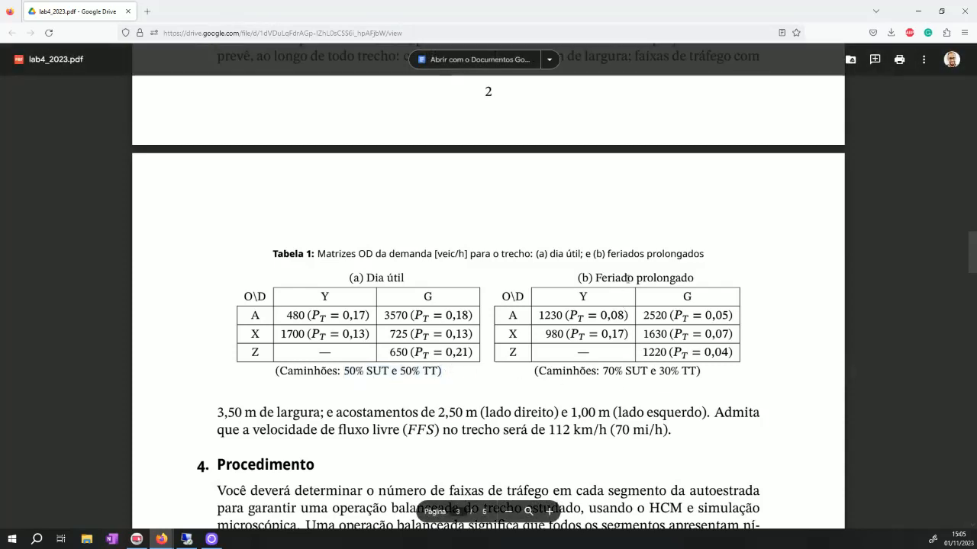
left_click_drag(602, 372, 689, 370)
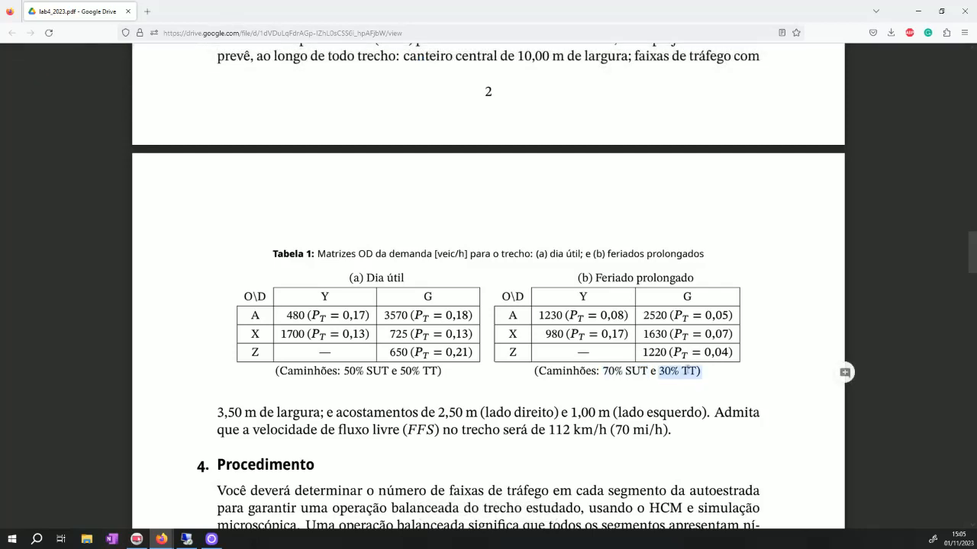
left_click(708, 372)
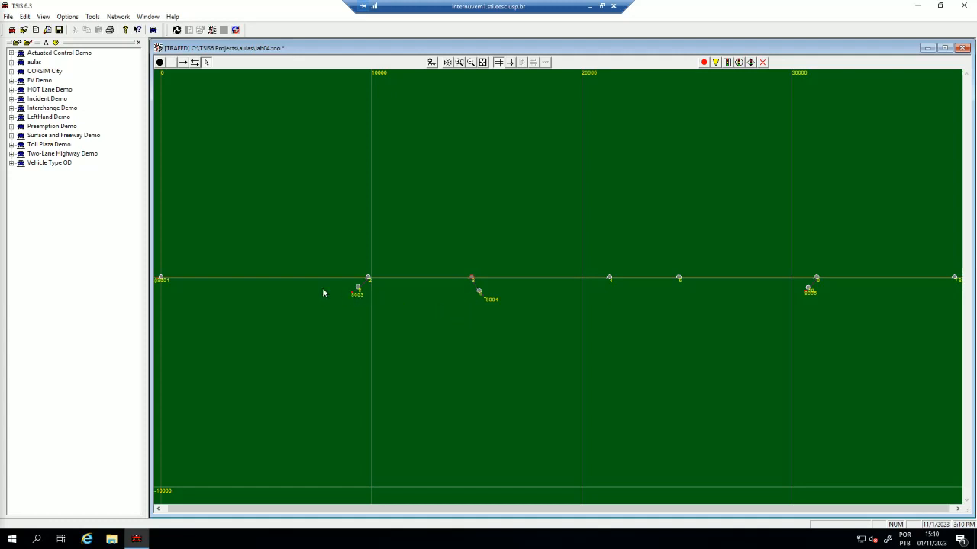
- Examine the weekday origin-destination demand from A to Y and from A to G in Tabela 1 of the lab sheet
left_click_drag(0, 84, 496, 42)
scroll(326, 342, "down", 1)
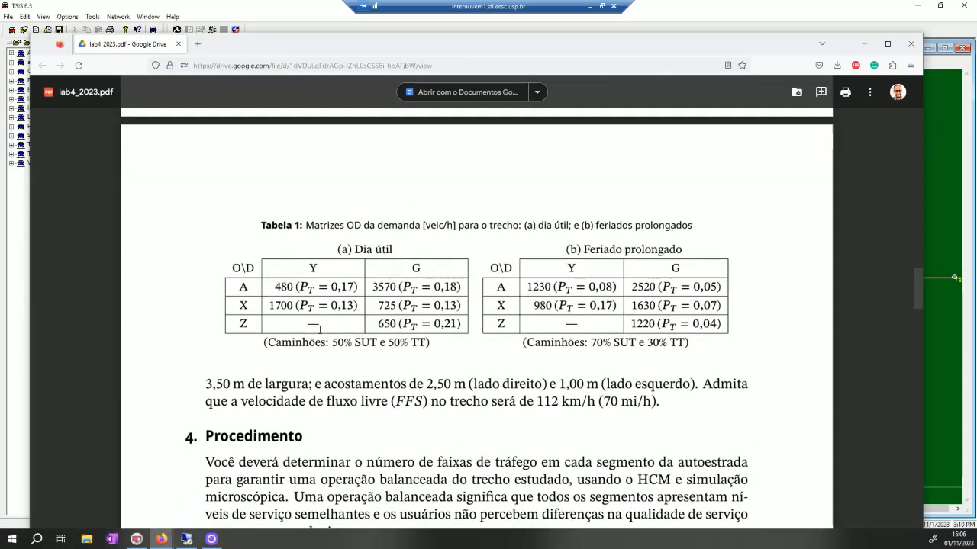
double_click(277, 286)
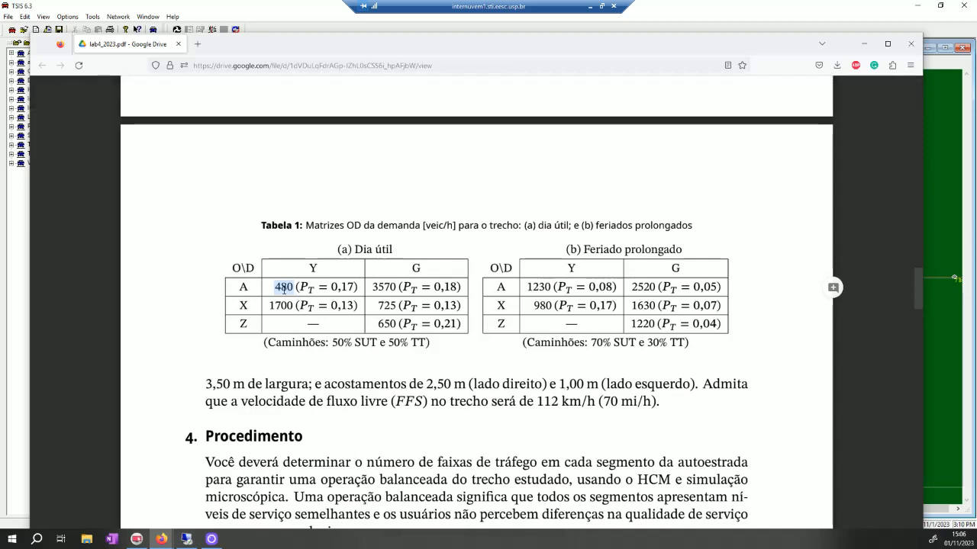
double_click(242, 288)
double_click(313, 268)
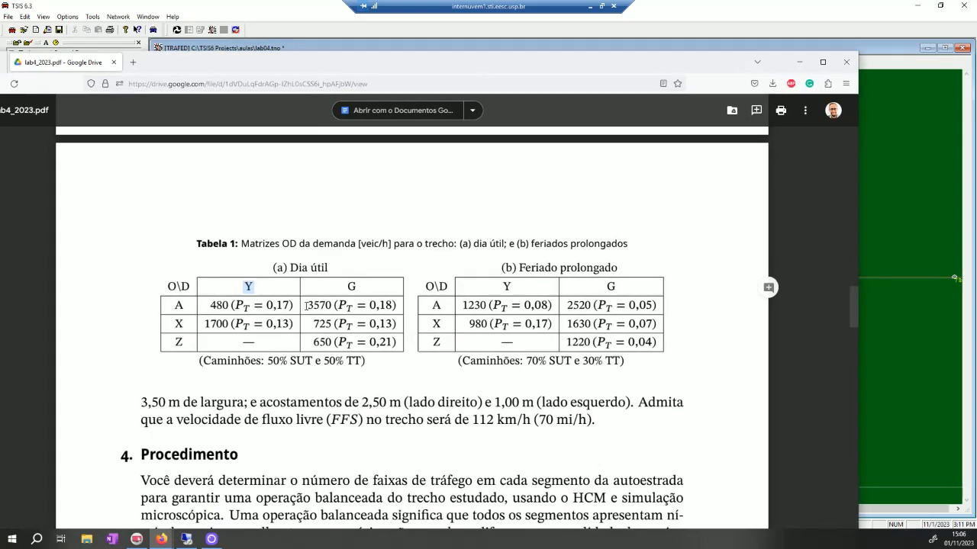
double_click(306, 305)
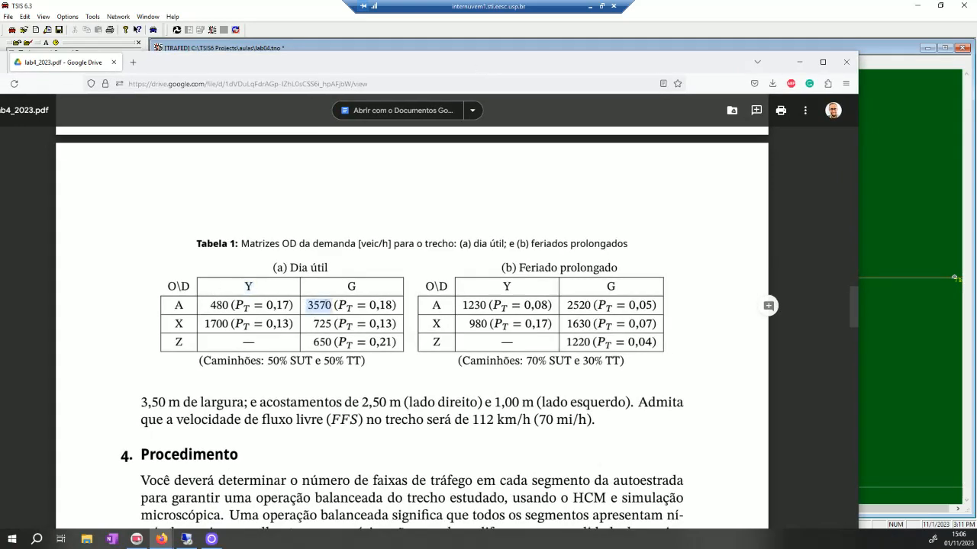
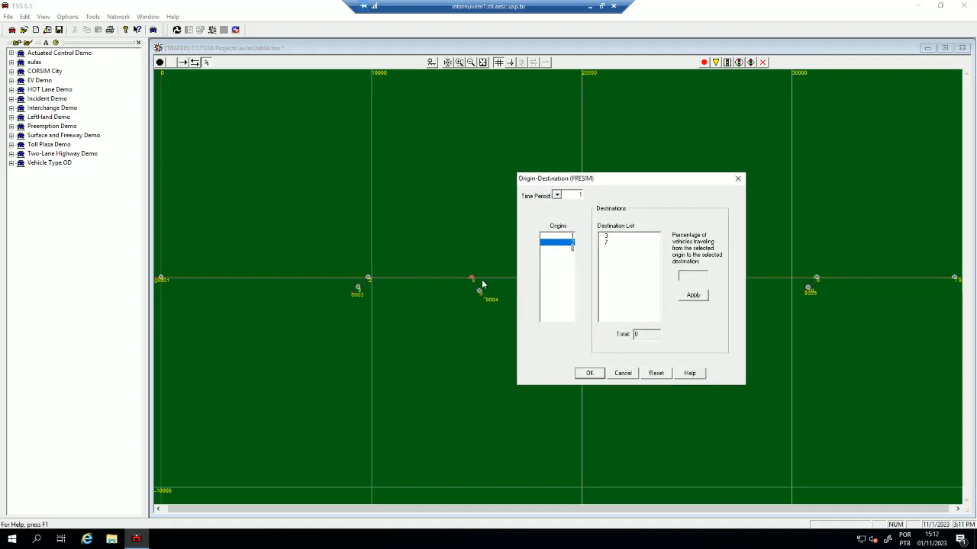
- In the FRESIM origin-destination table, assign 70 percent of origin 1's vehicles to destination 3 and 30 percent to destination 7
left_click(563, 249)
left_click_drag(624, 176, 501, 177)
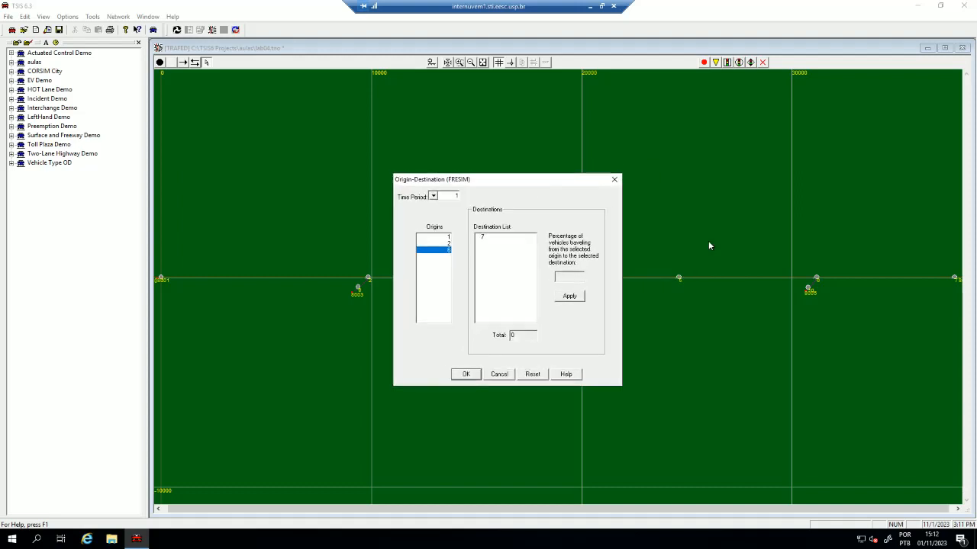
left_click(444, 237)
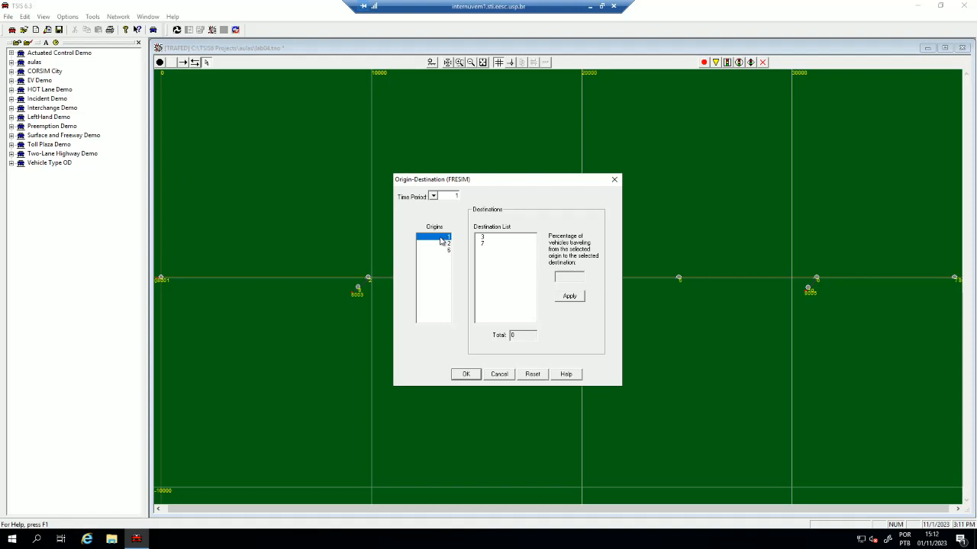
left_click(488, 238)
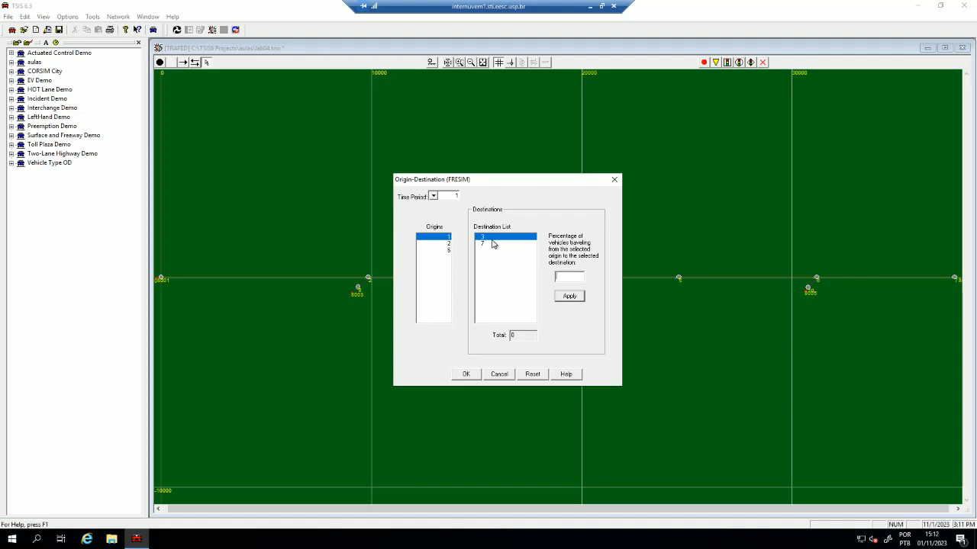
left_click(563, 276)
left_click(568, 295)
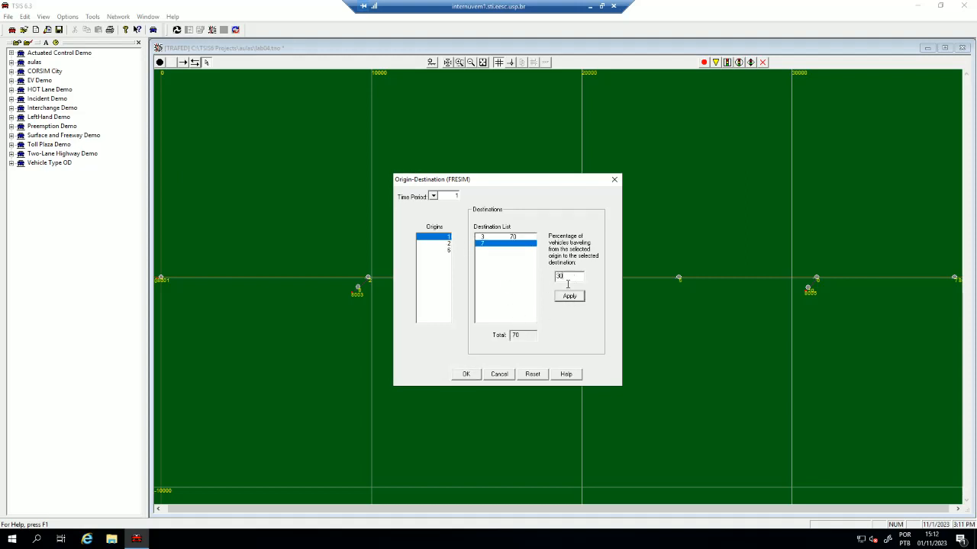
type("30")
left_click(569, 296)
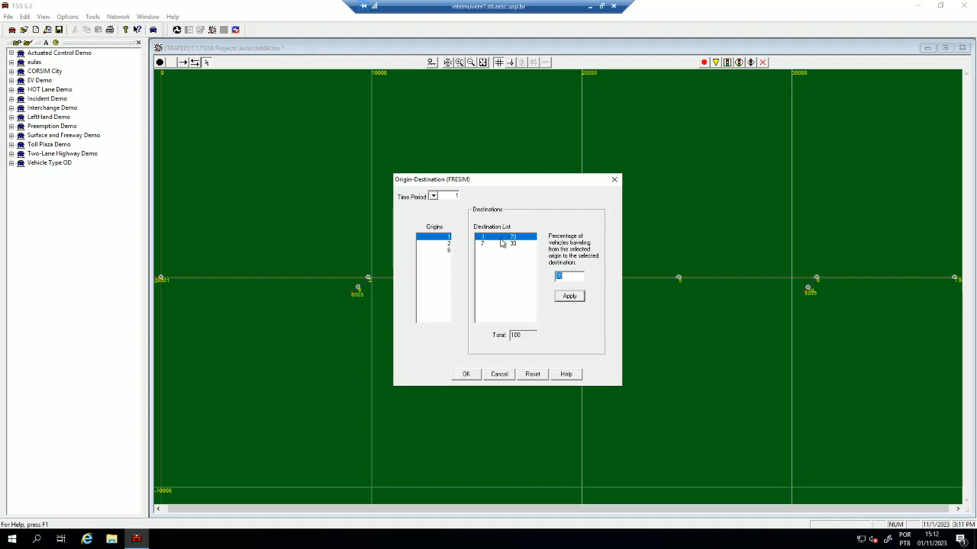
- Review origin 2's destinations, assign 100 percent of origin 6's vehicles to destination 7, and return to origin 1
left_click(432, 243)
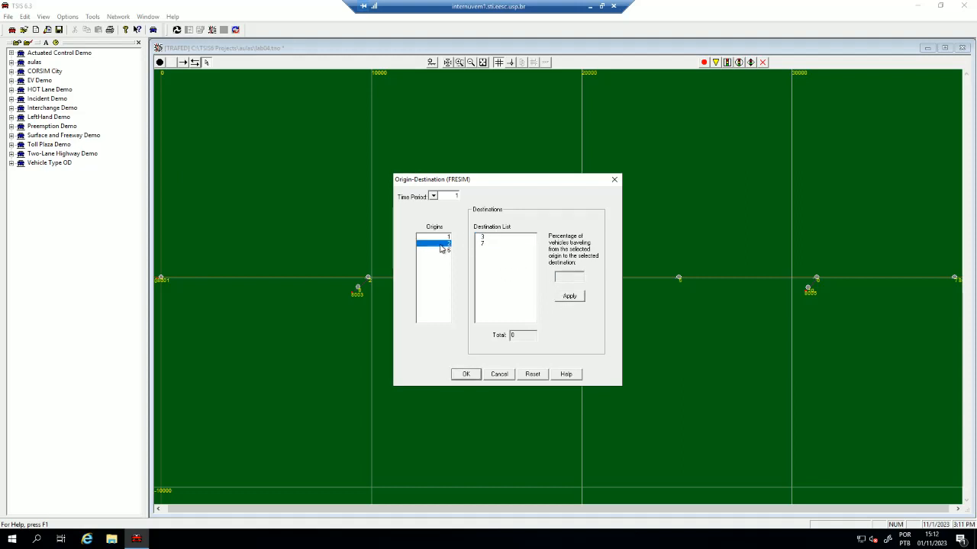
left_click(490, 237)
left_click(494, 244)
left_click(431, 250)
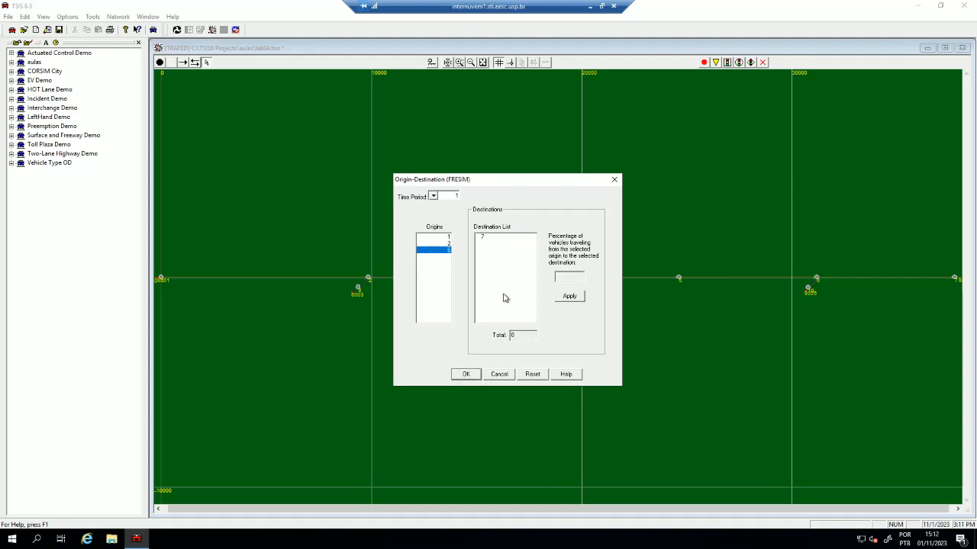
left_click(501, 238)
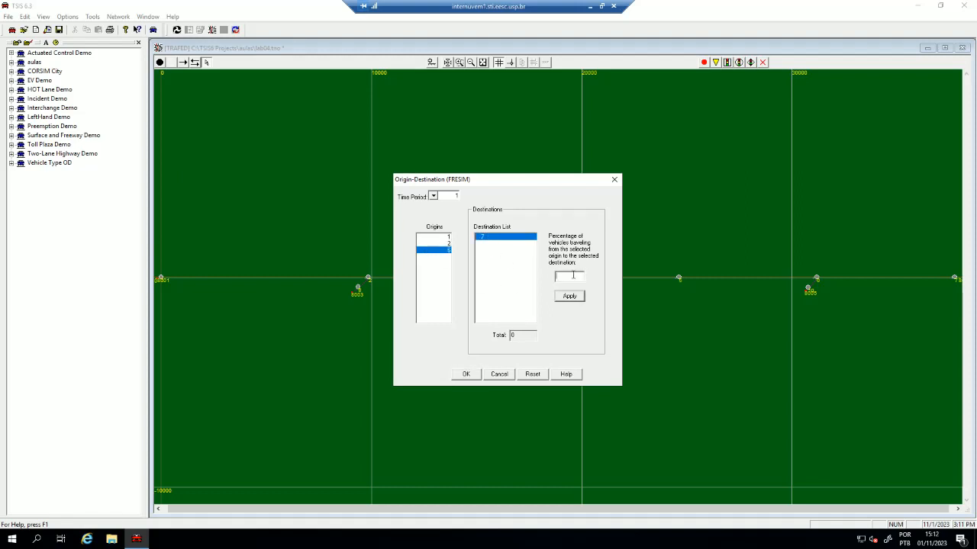
type("100")
left_click(571, 297)
left_click(441, 237)
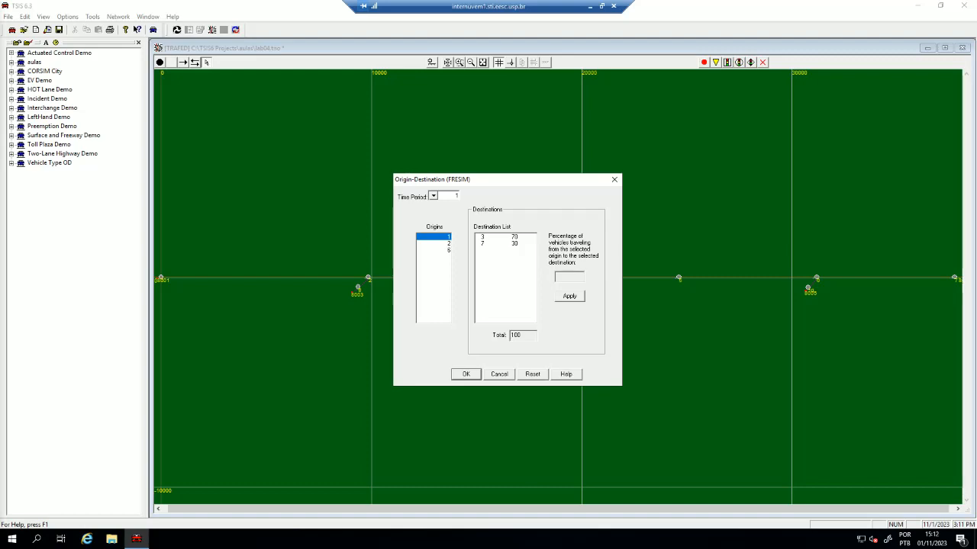
- Switch to the lab04-MatrizOD spreadsheet in the browser and set the VOLUME sheet's zoom to 150%
left_click_drag(0, 267, 620, 90)
left_click(661, 92)
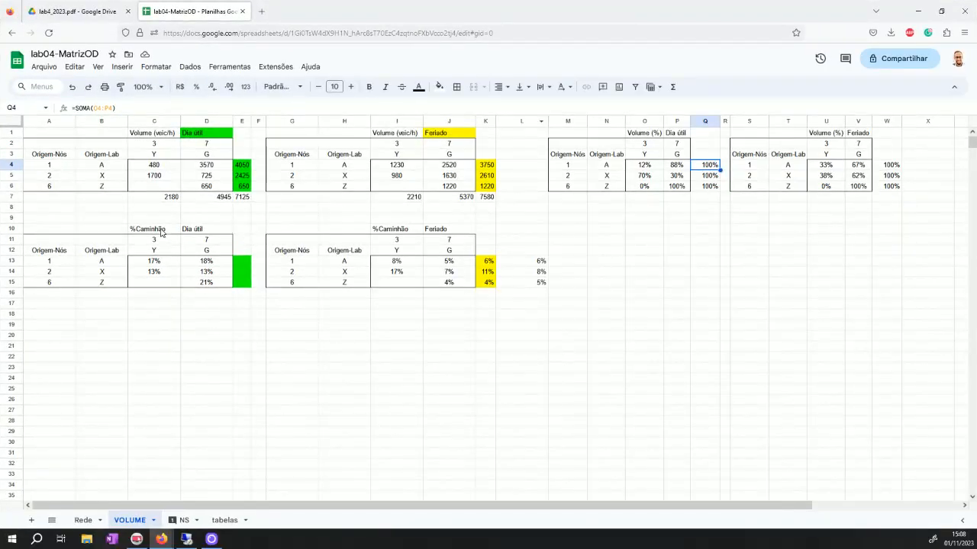
left_click(144, 87)
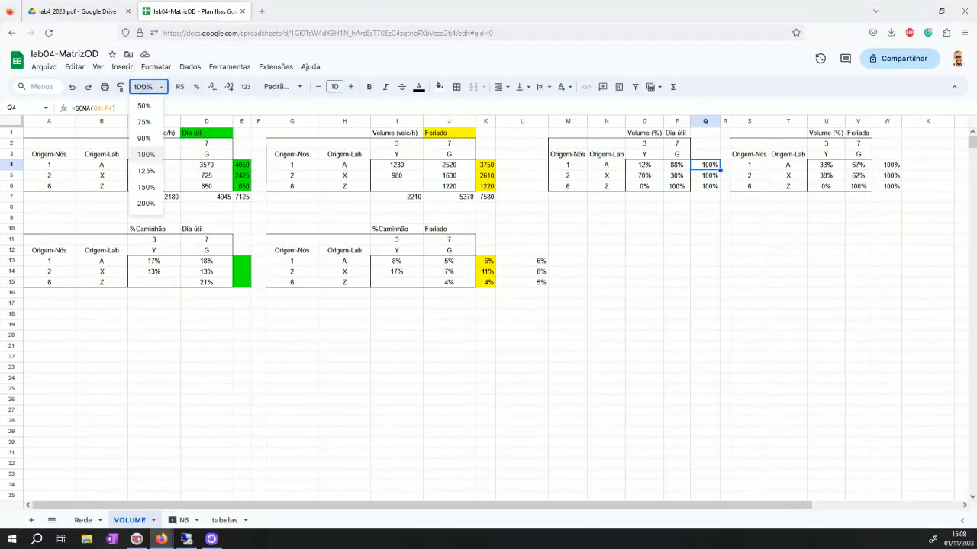
type("150")
key("Return")
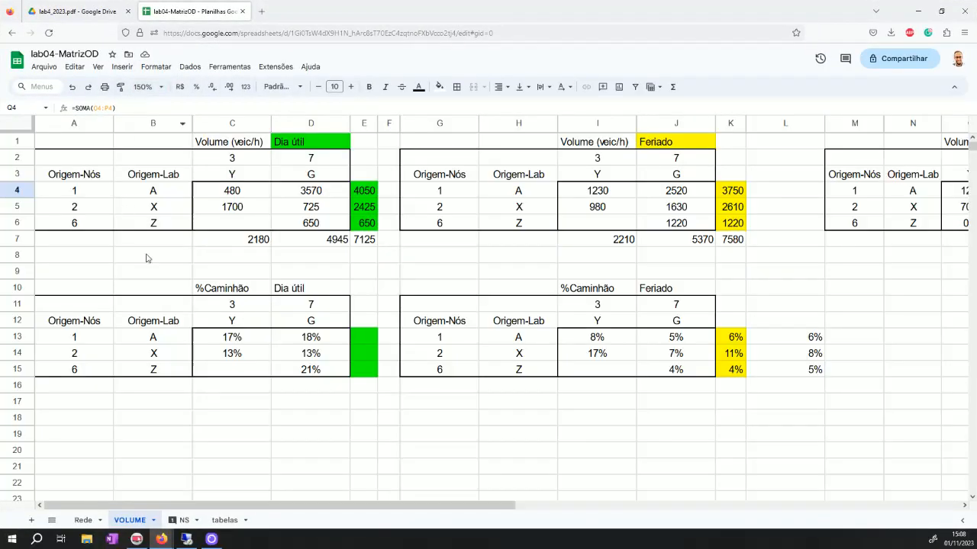
- Examine the weekday (Dia útil) and holiday (Feriado) volume matrices on the VOLUME sheet
left_click_drag(260, 212, 318, 218)
left_click(296, 145)
left_click_drag(597, 190, 672, 223)
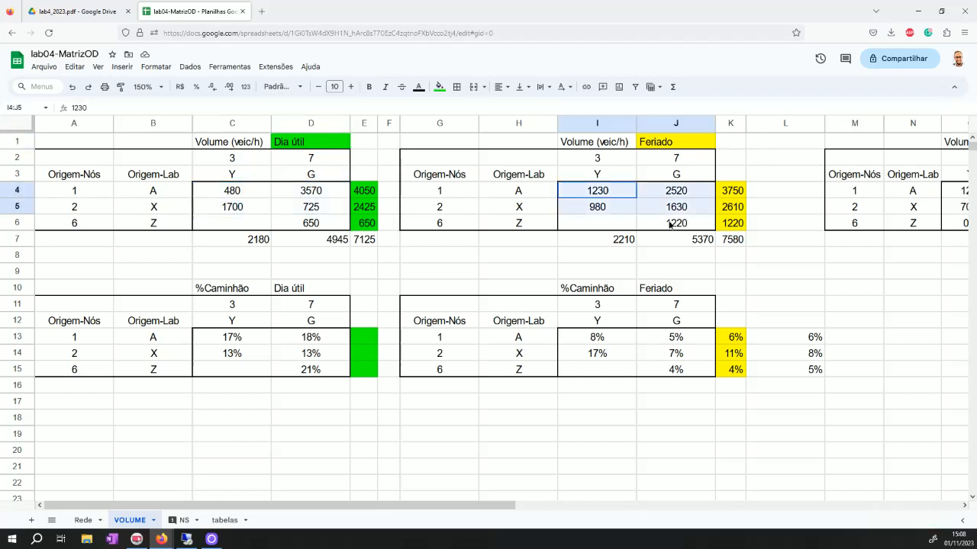
left_click(767, 242)
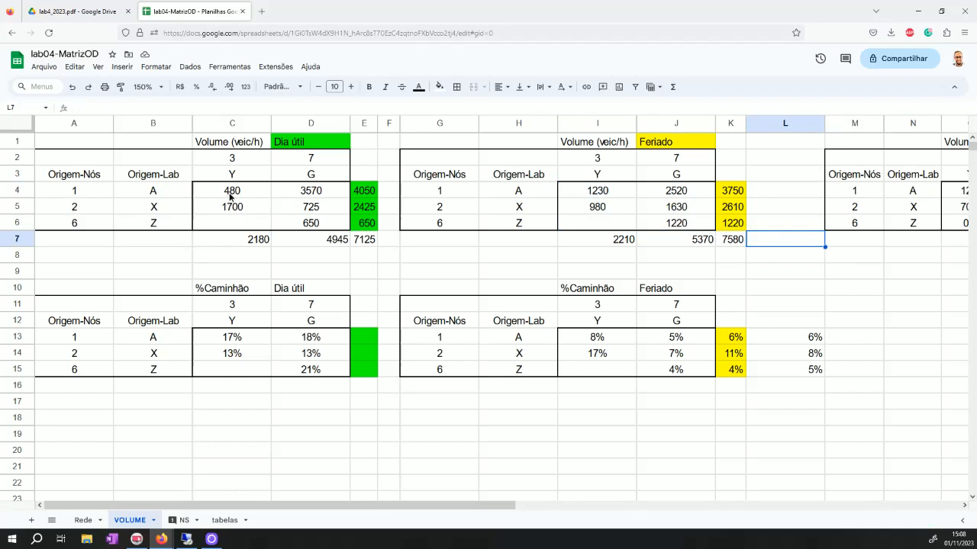
left_click_drag(229, 196, 303, 224)
left_click(323, 207)
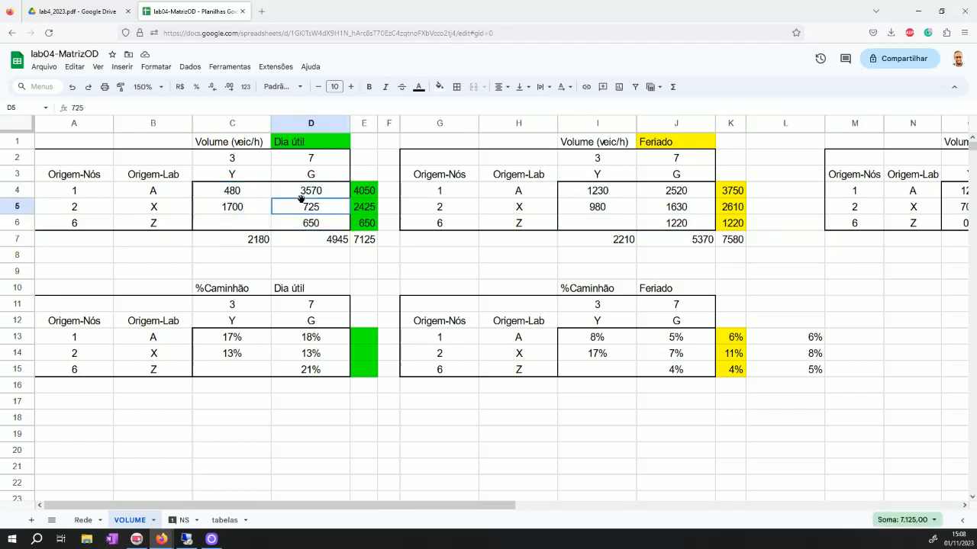
- Review the origin and destination node labels of the weekday volume matrix and narrow the Origem-Lab column beside it
left_click(158, 194)
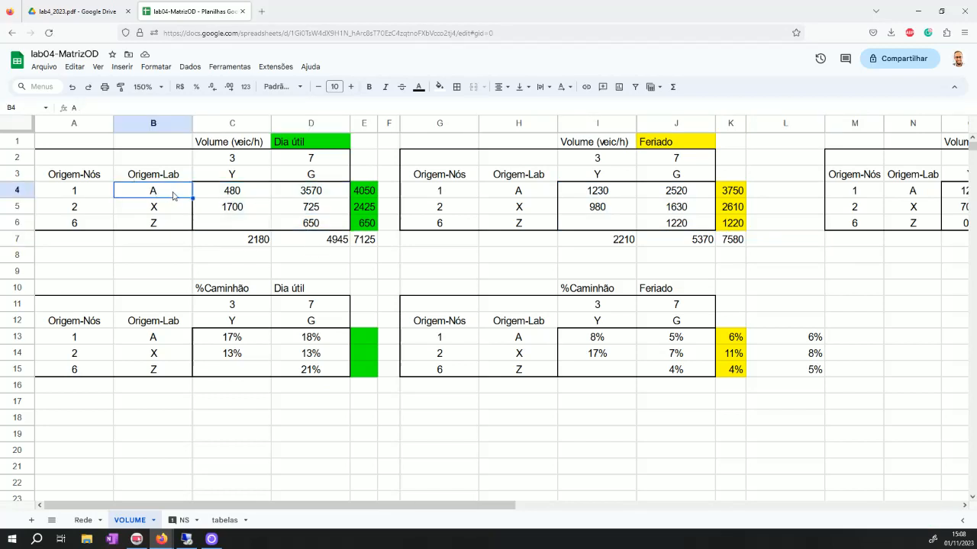
left_click_drag(95, 199, 89, 220)
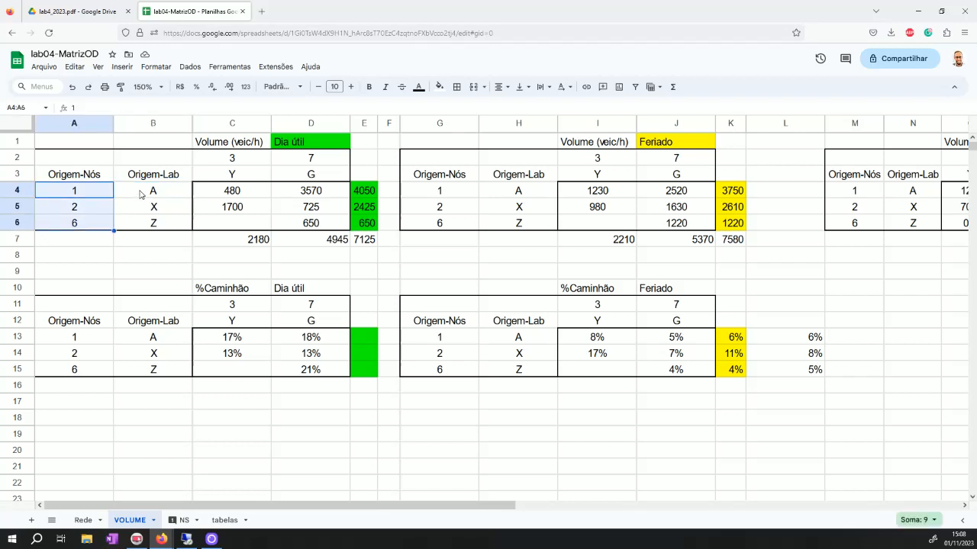
left_click_drag(237, 159, 319, 160)
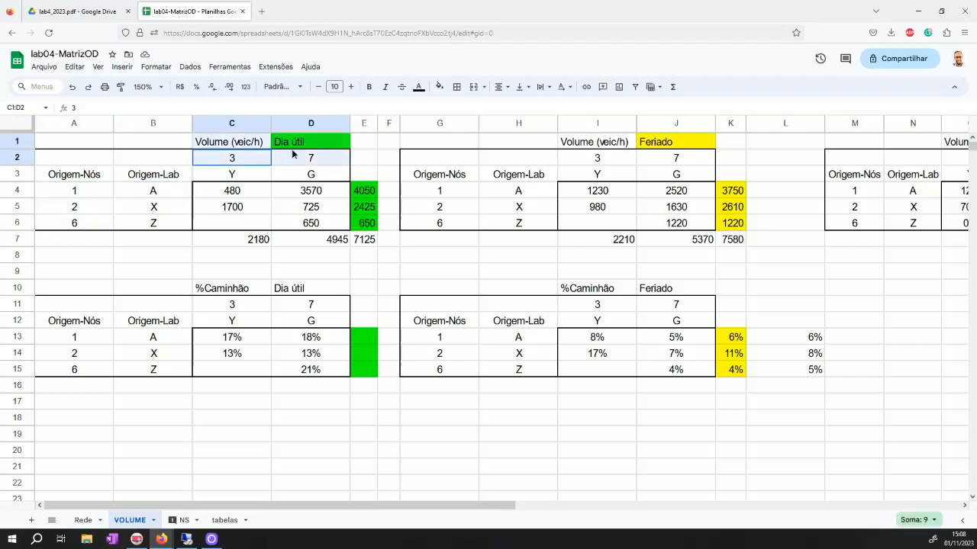
left_click(84, 214)
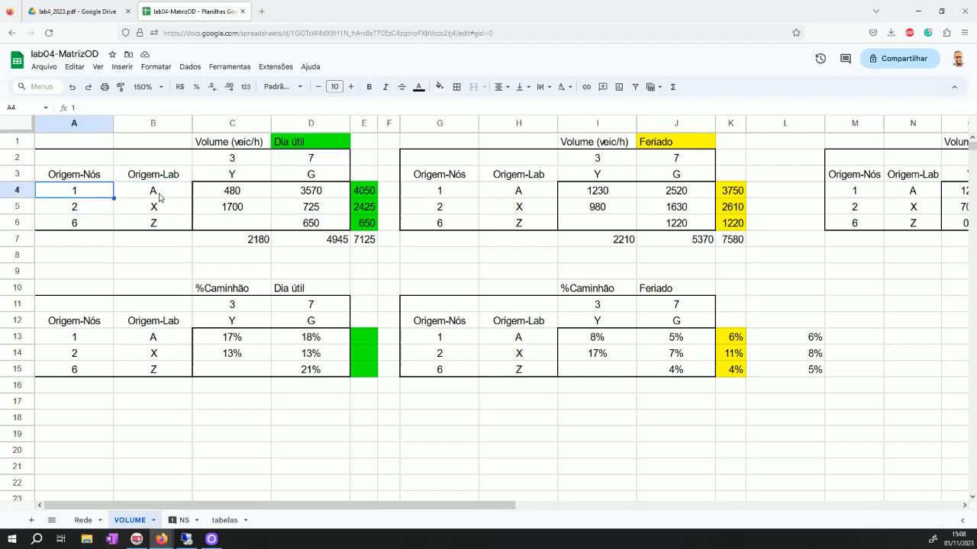
left_click_drag(160, 198, 153, 225)
left_click_drag(193, 123, 171, 124)
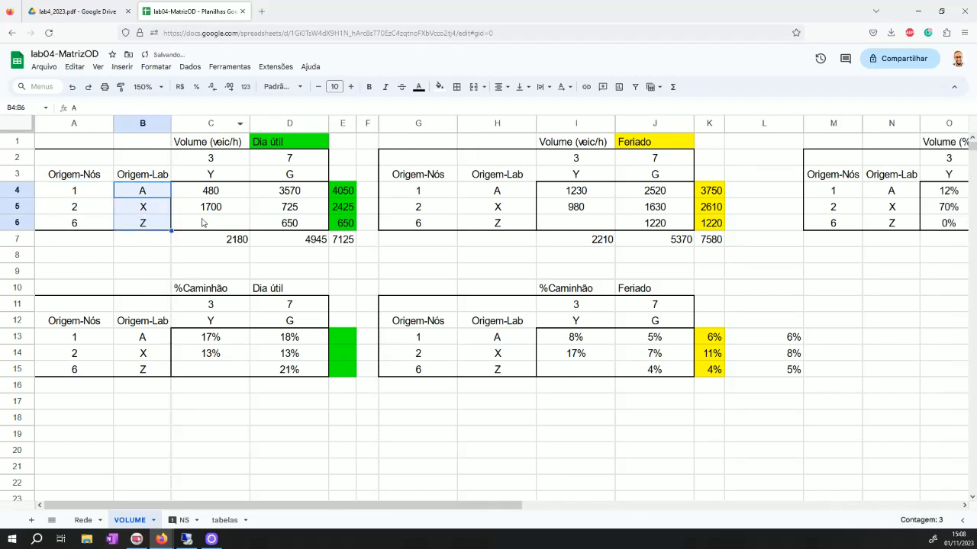
- Examine the weekday volumes from origin A to Y and G and the total volumes of origins A, X and Z
left_click(220, 190)
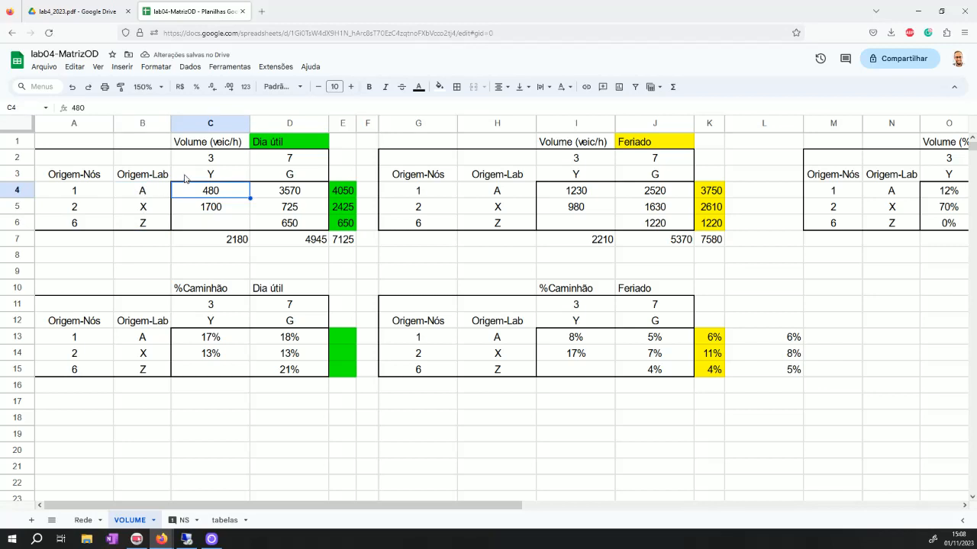
left_click(281, 191)
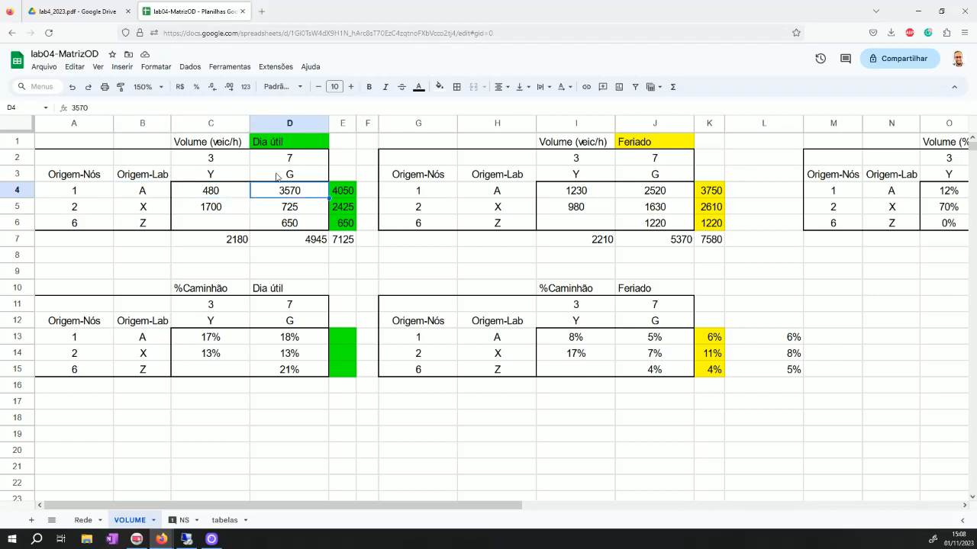
left_click(343, 194)
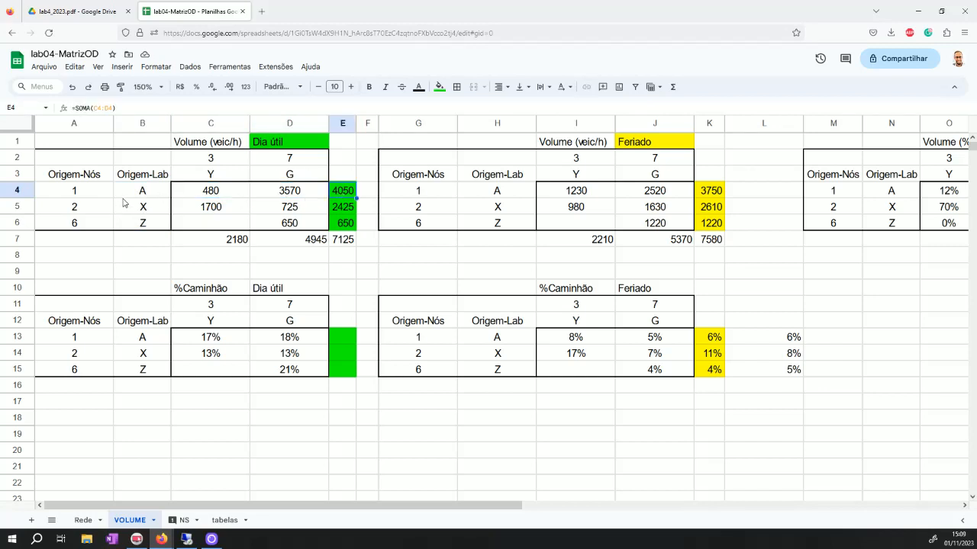
left_click(132, 196)
left_click(338, 194)
left_click(145, 209)
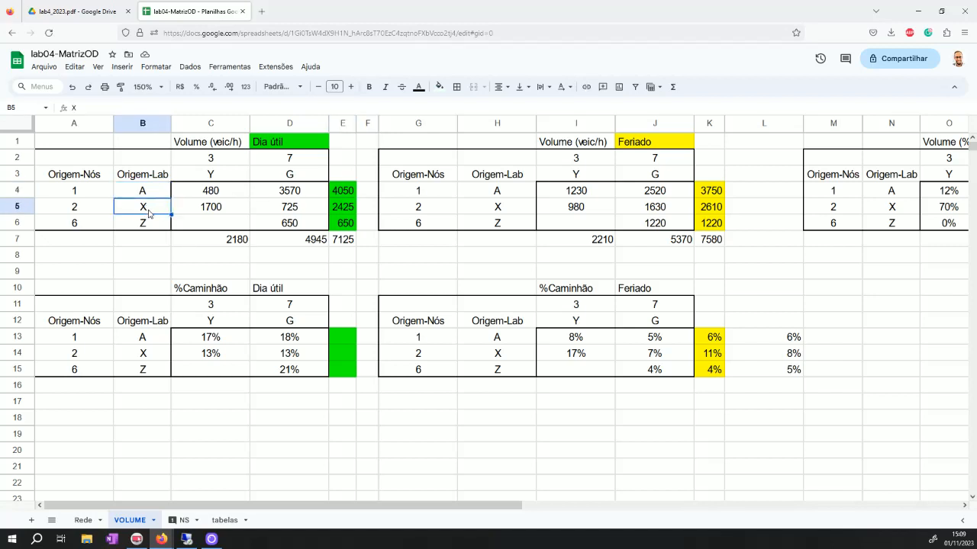
left_click(353, 210)
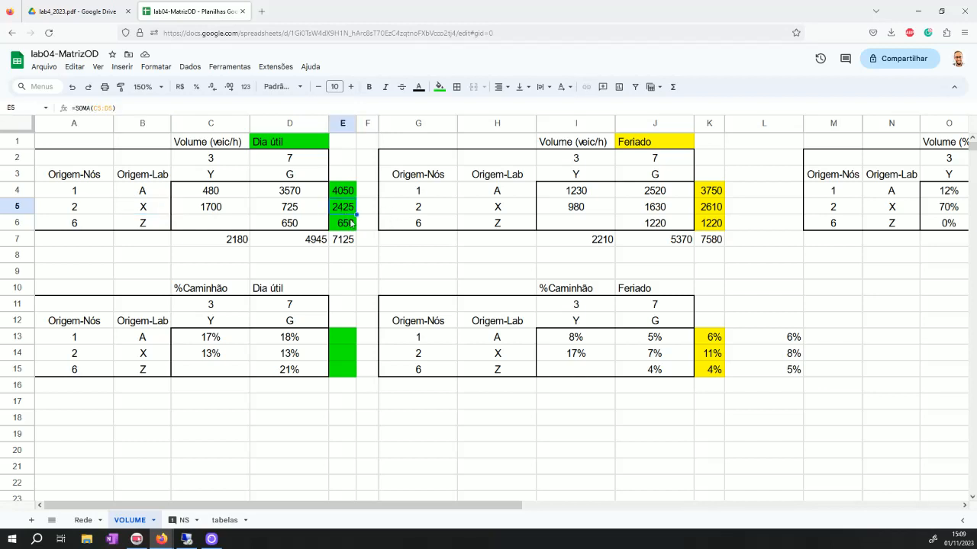
left_click(132, 226)
left_click(348, 229)
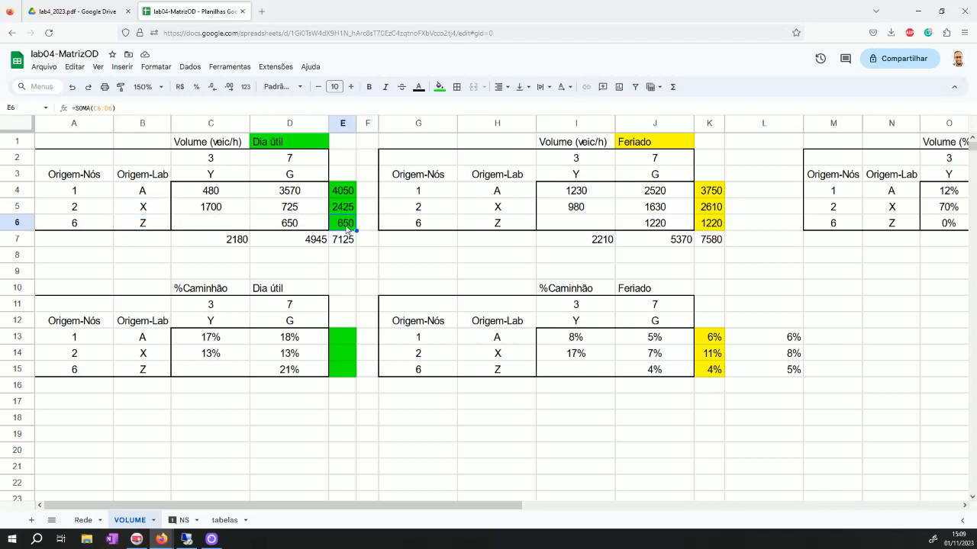
- Examine the holiday total volumes of the three origins in the yellow cells
left_click(709, 194)
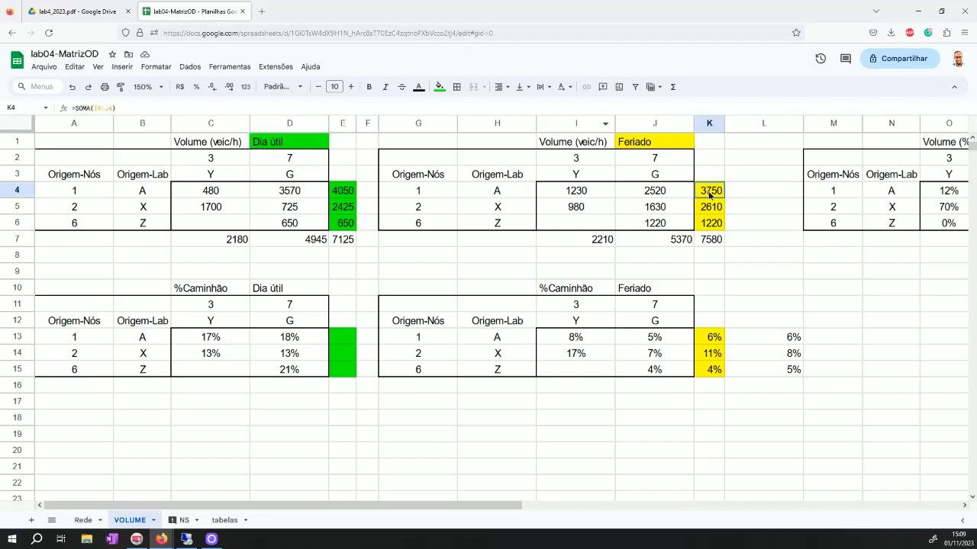
left_click_drag(709, 193, 709, 222)
left_click(711, 270)
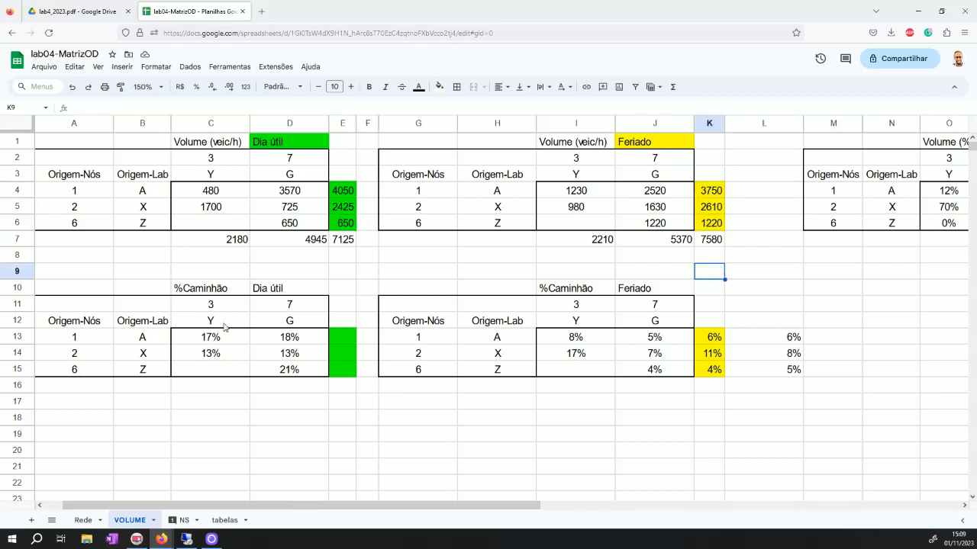
- Inspect the formula behind the weekday percentage from origin A to Y in the Volume (%) table, leaving the cell unedited
left_click(197, 143)
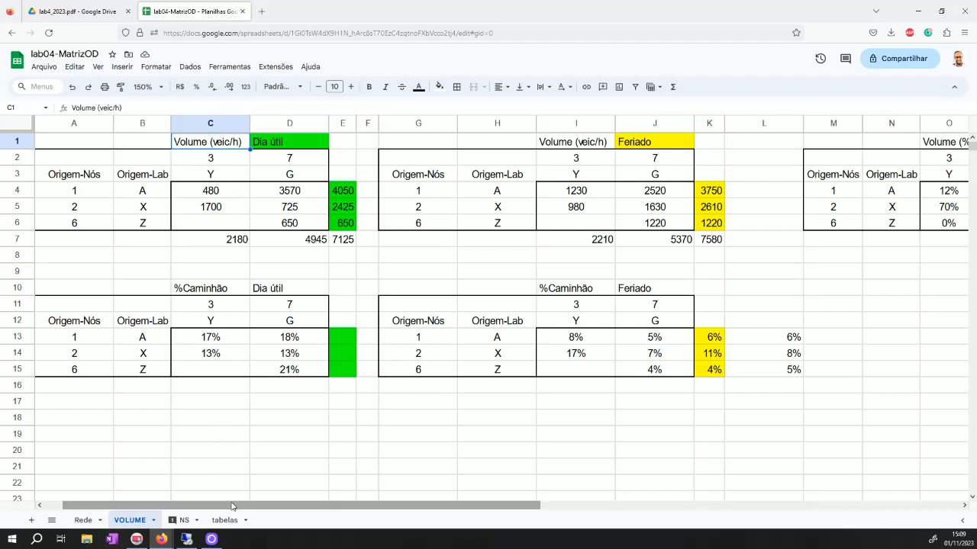
left_click_drag(259, 507, 385, 481)
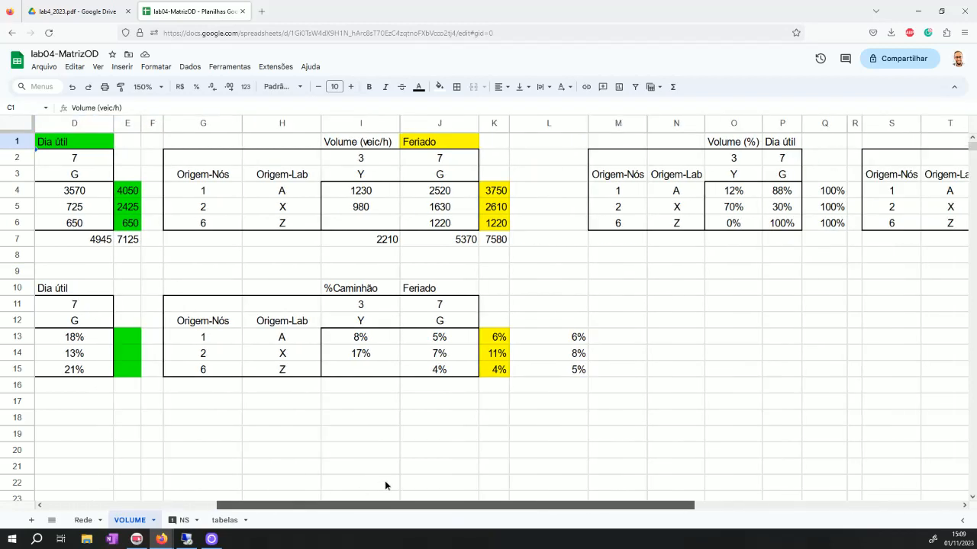
left_click(730, 197)
key("Return")
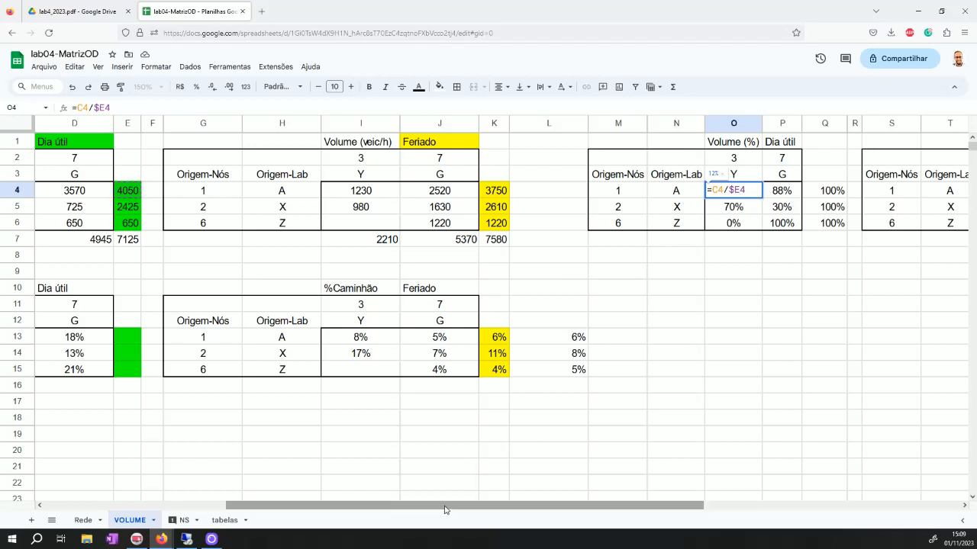
left_click_drag(446, 509, 349, 511)
key("Escape")
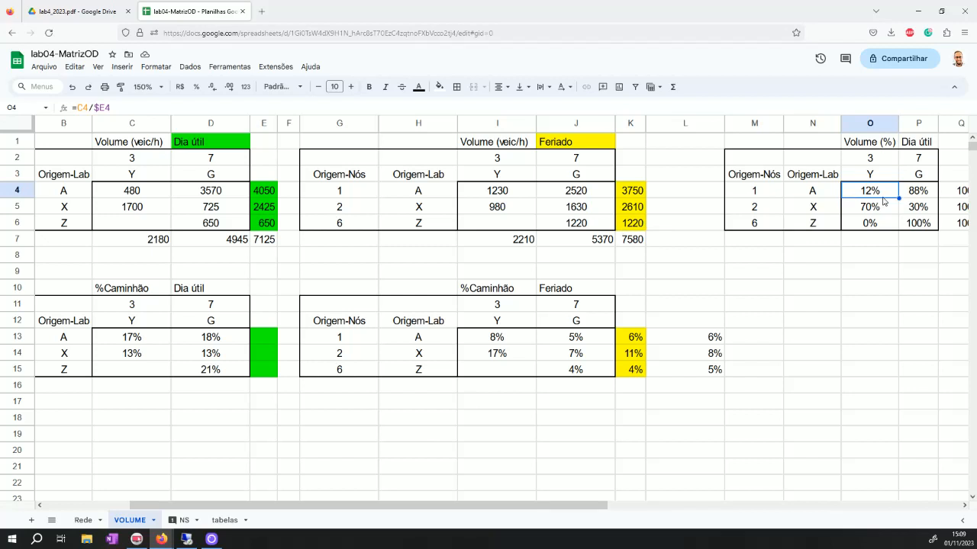
- Compare origin A's weekday volumes and total with its percentage shares for destinations Y and G
left_click(815, 196)
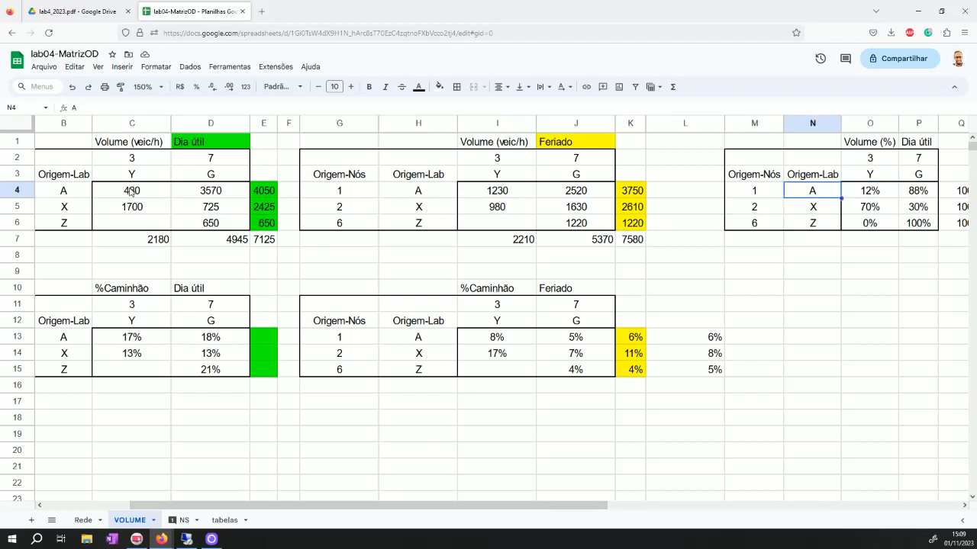
left_click(72, 193)
left_click(124, 195)
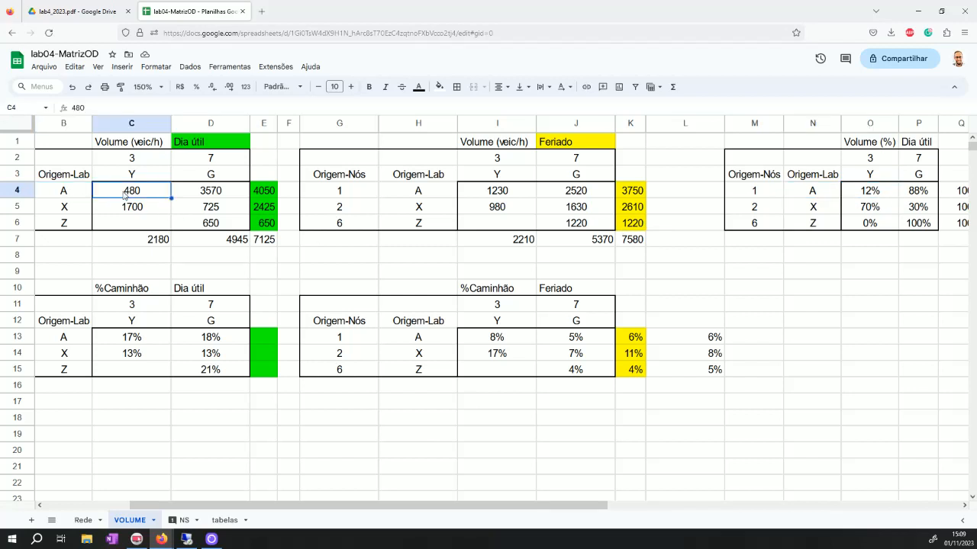
left_click(200, 193)
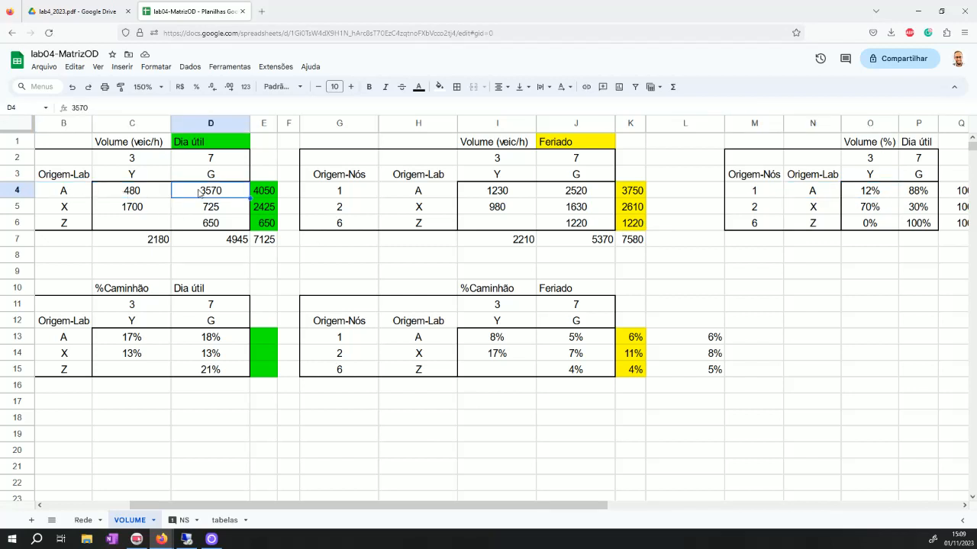
left_click(258, 195)
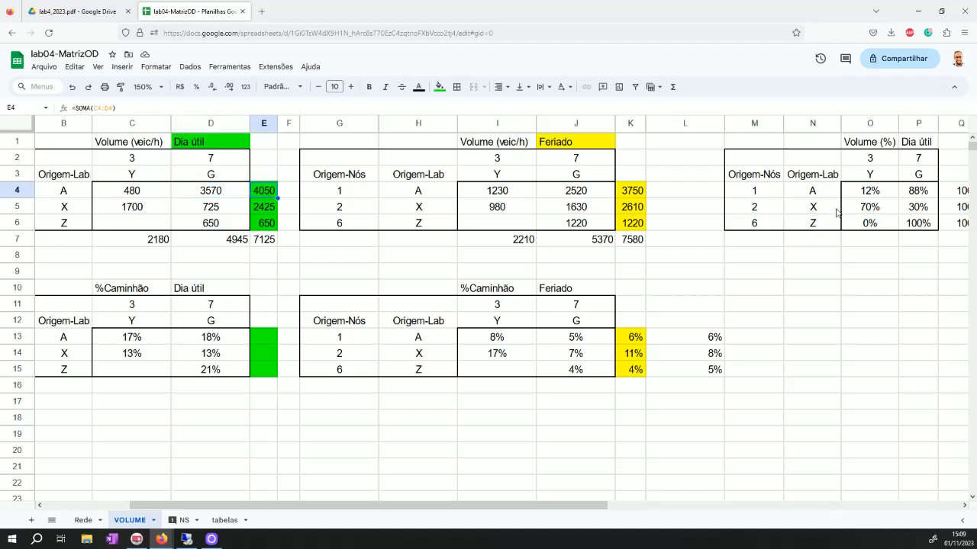
left_click(870, 194)
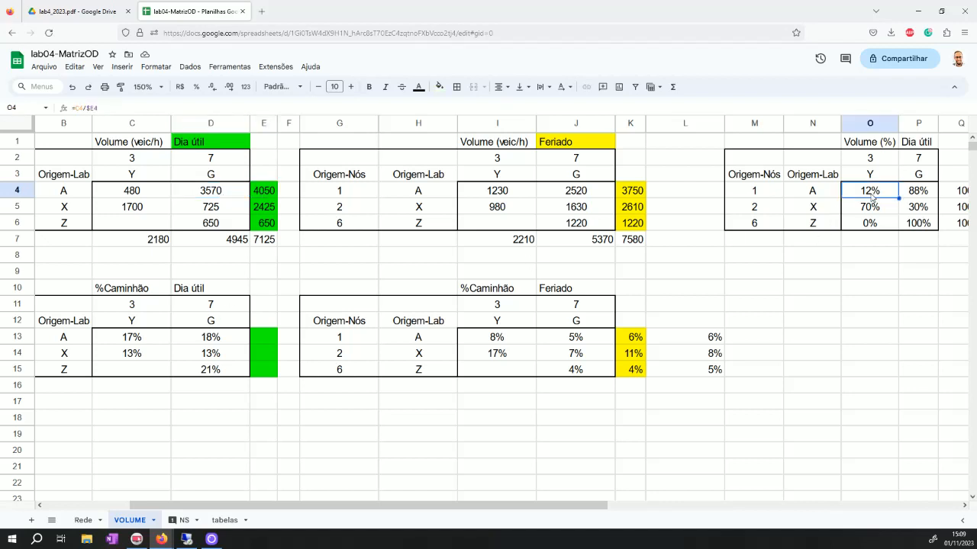
left_click(929, 194)
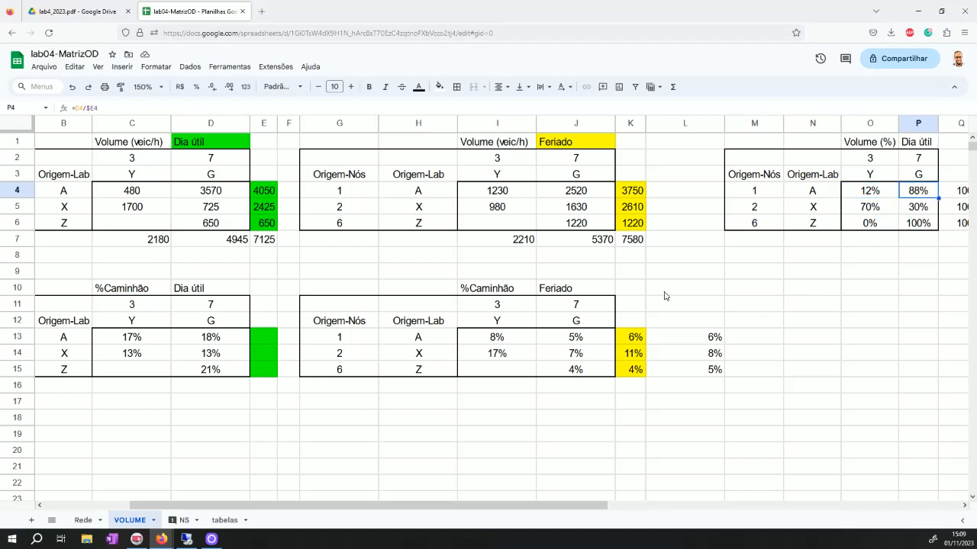
- Examine the weekday percentage shares of origins X and Z in the Volume (%) table
left_click(813, 211)
left_click(872, 206)
left_click(920, 210)
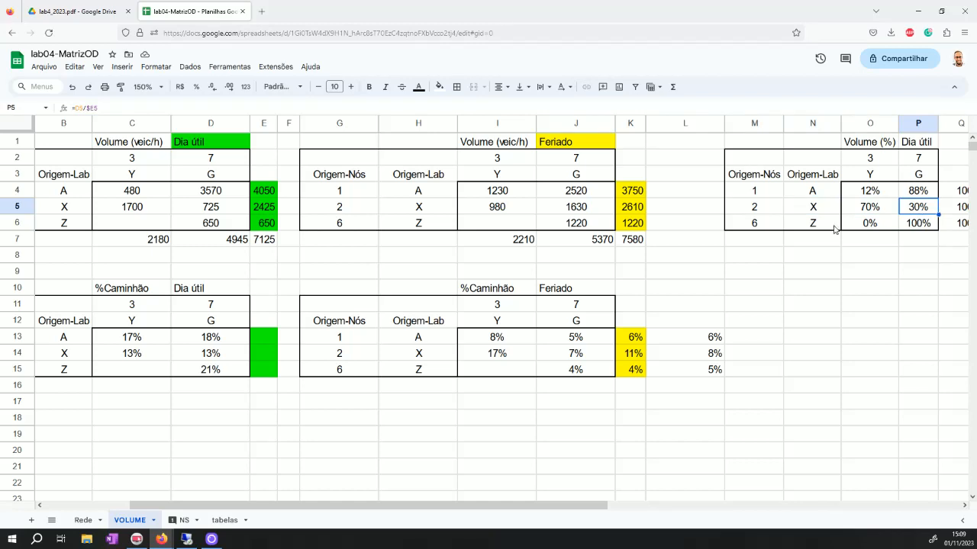
left_click(926, 223)
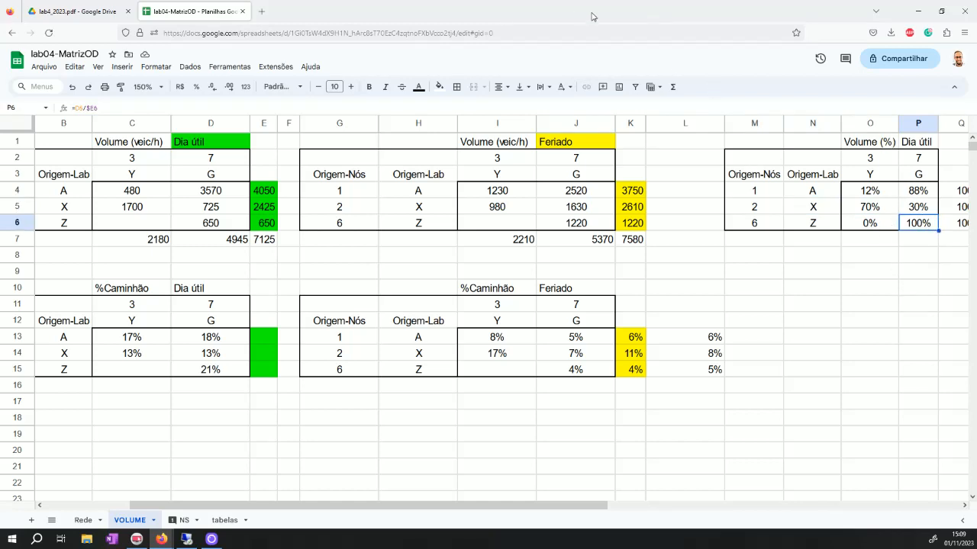
- Switch back to TRAFED and set origin 1's percentages to 12 for destination 3 and 88 for destination 7
left_click_drag(594, 17, 0, 191)
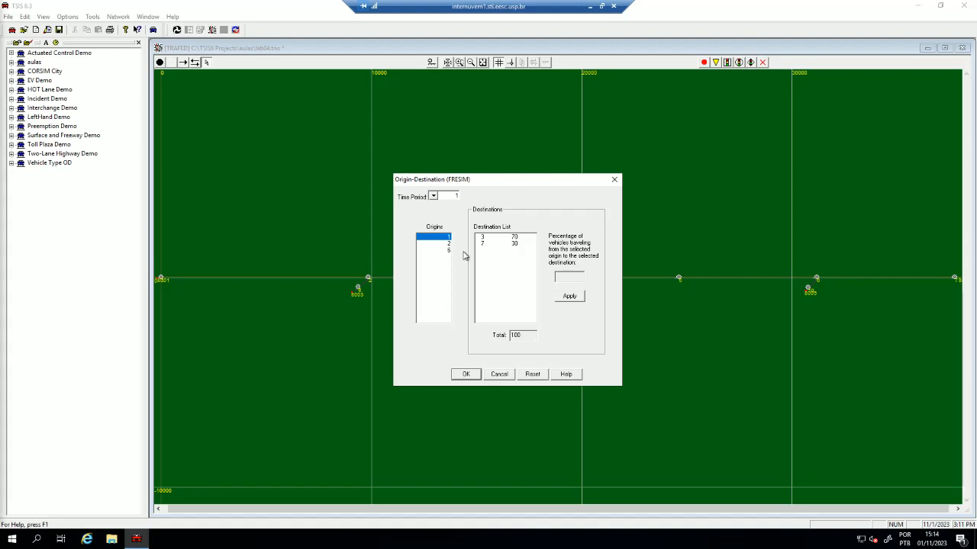
left_click(483, 237)
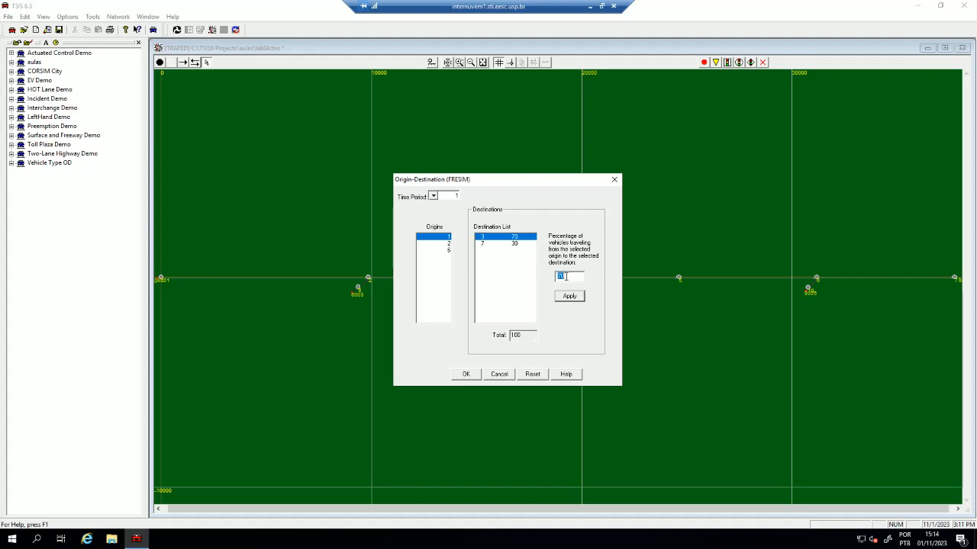
type("12")
left_click(574, 302)
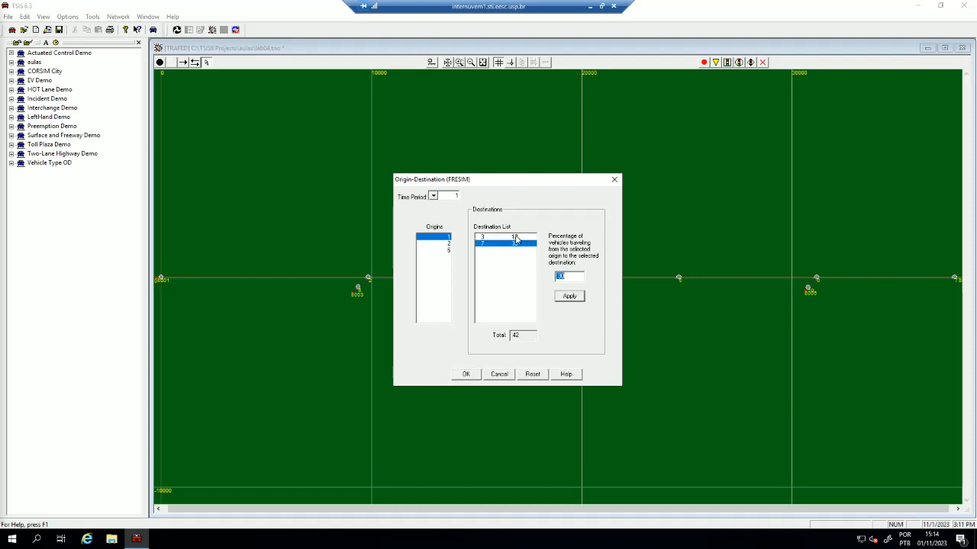
type("88")
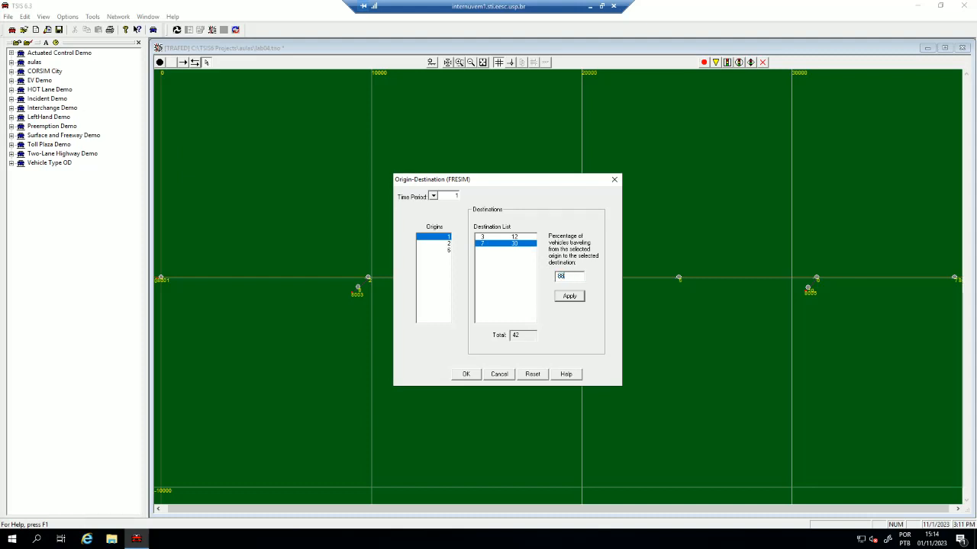
left_click(569, 297)
- Set origin 2's percentages to 70 for destination 3 and 30 for destination 7, check origin 6, and accept the table
left_click(448, 244)
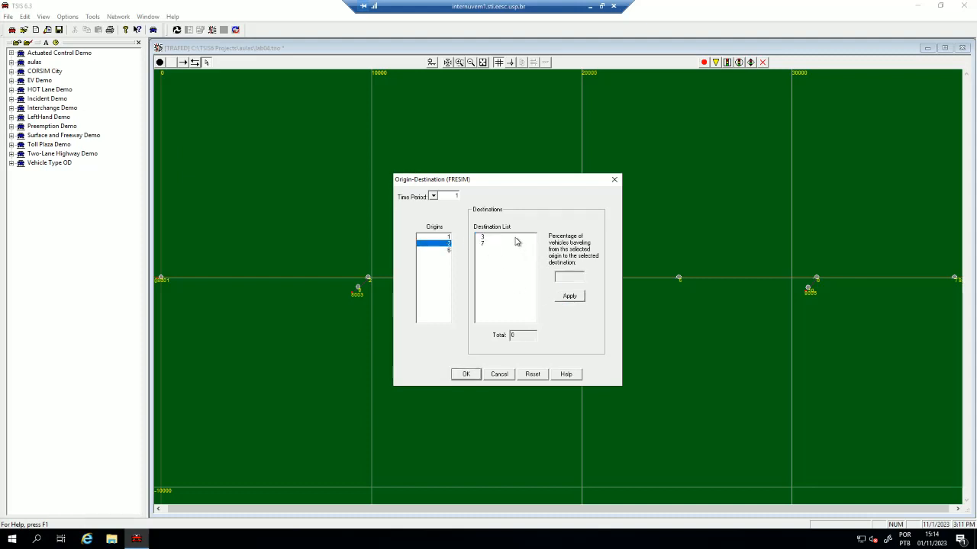
left_click(561, 296)
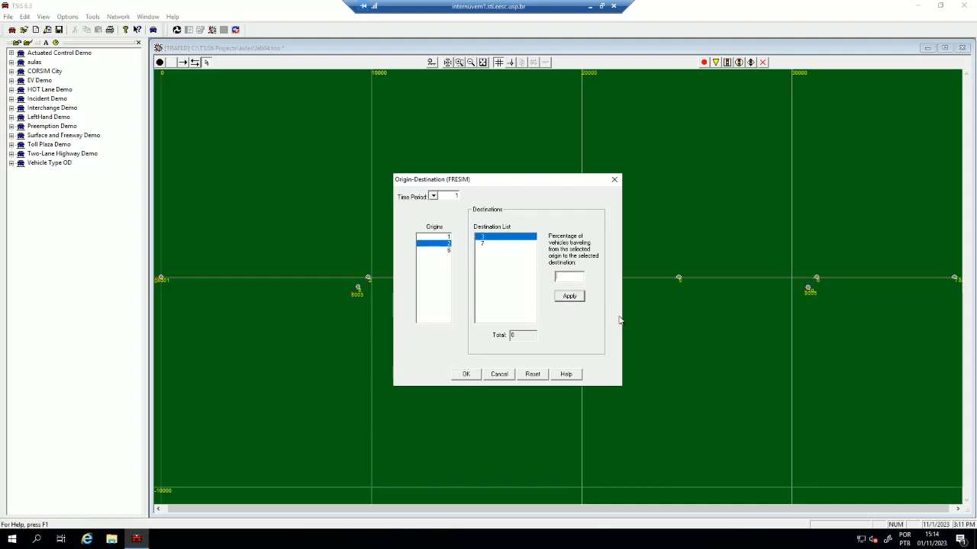
type("70")
left_click(569, 297)
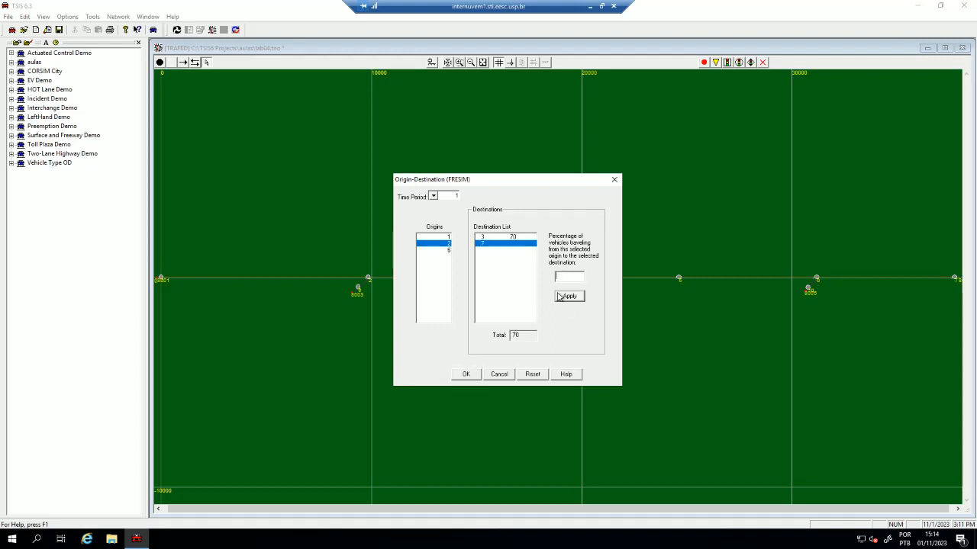
type("30")
left_click(576, 297)
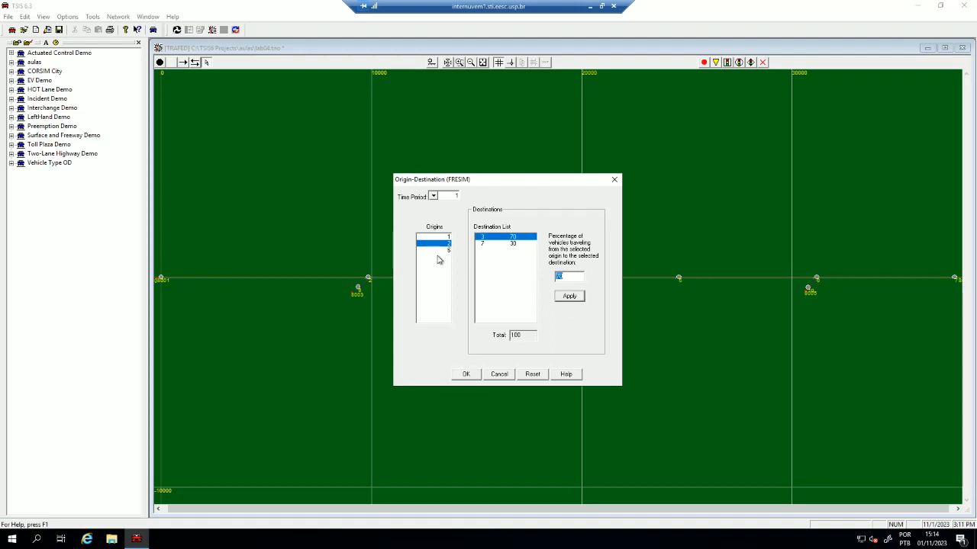
left_click(447, 250)
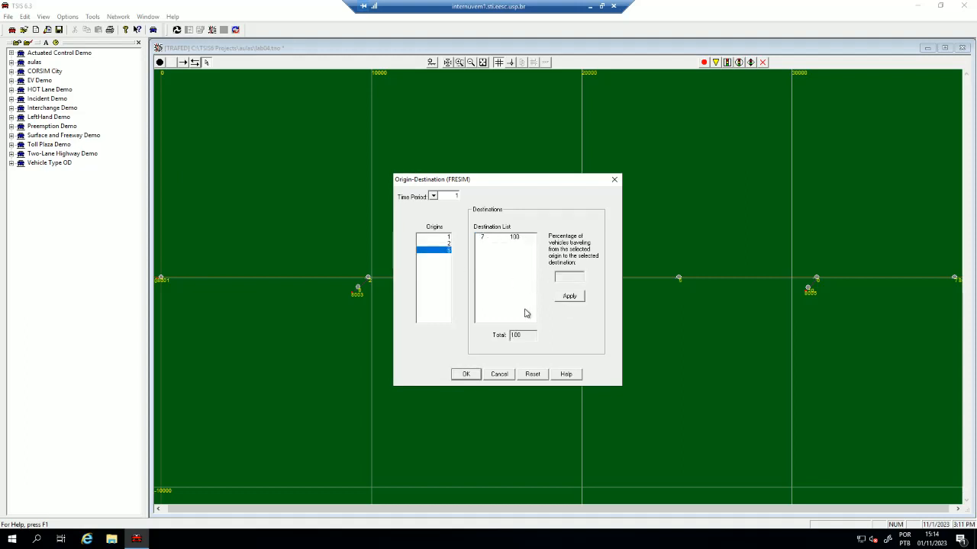
left_click(466, 374)
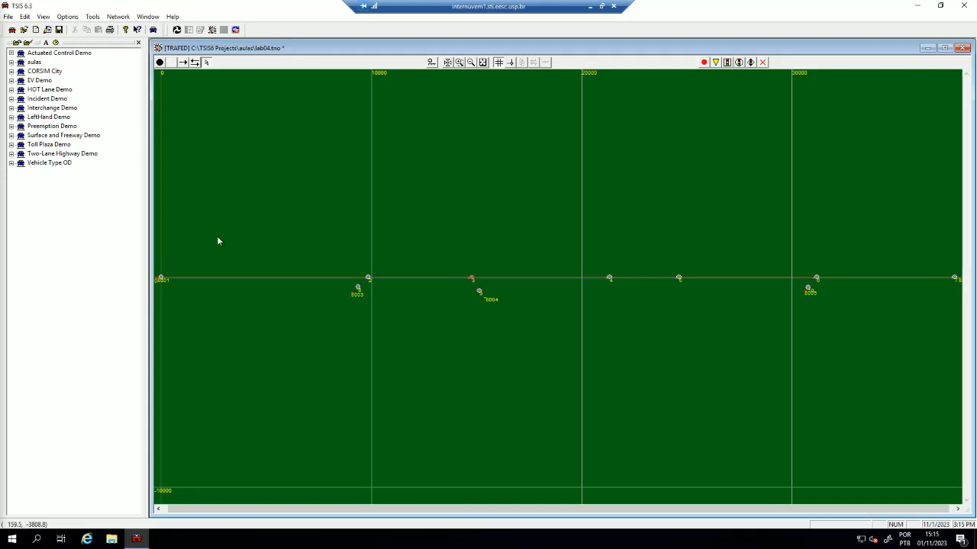
- Open entry node 8001's properties and examine the weekday and holiday volume totals per origin in the lab04-MatrizOD spreadsheet
double_click(157, 281)
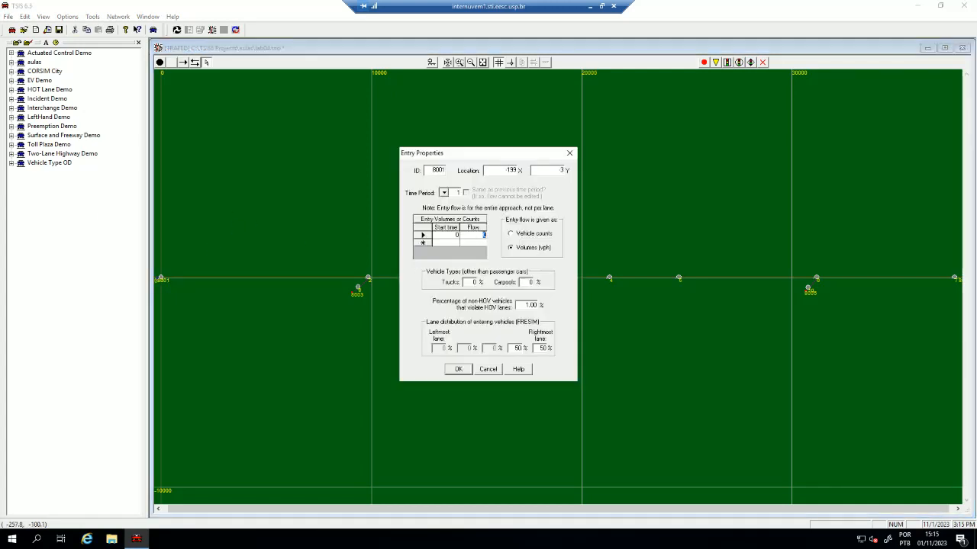
left_click_drag(0, 43, 510, 24)
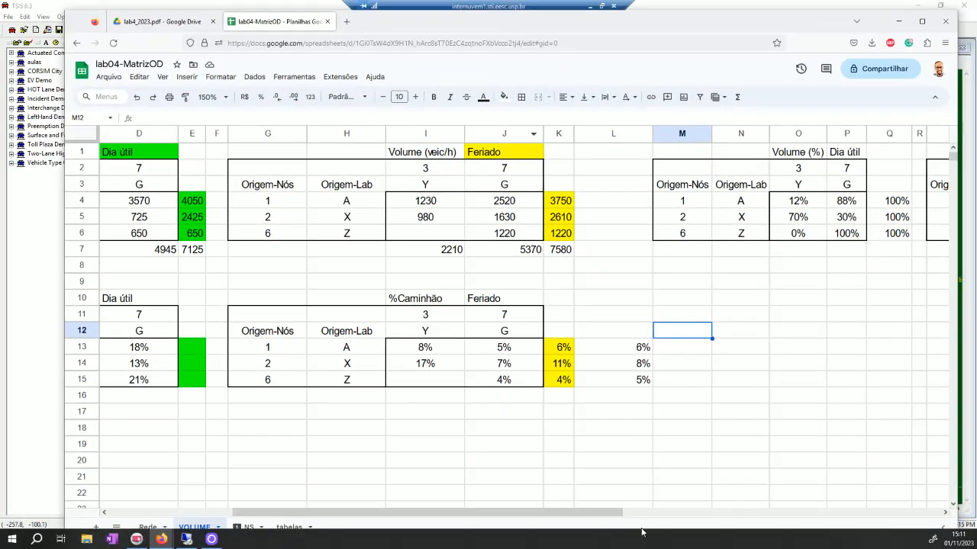
left_click_drag(589, 512, 374, 532)
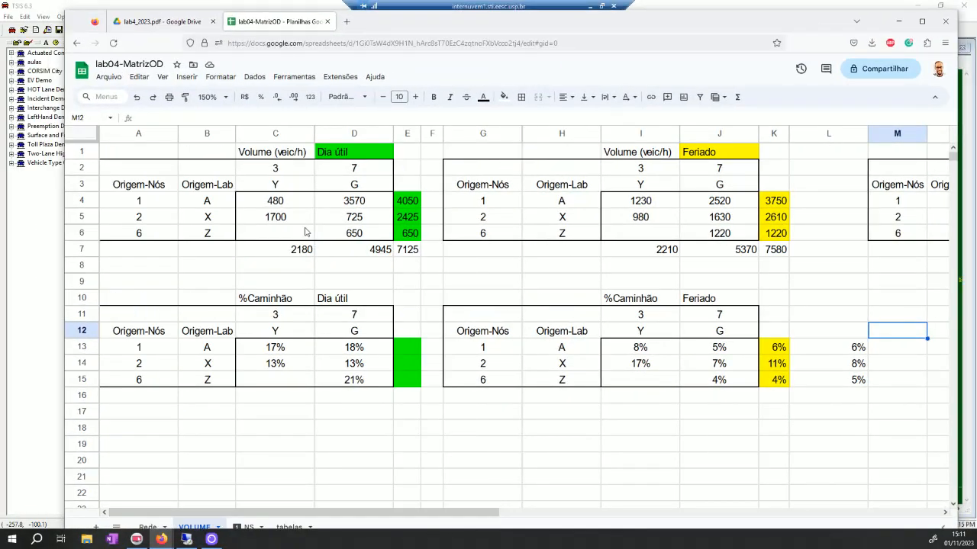
left_click_drag(289, 205, 392, 199)
left_click(408, 200)
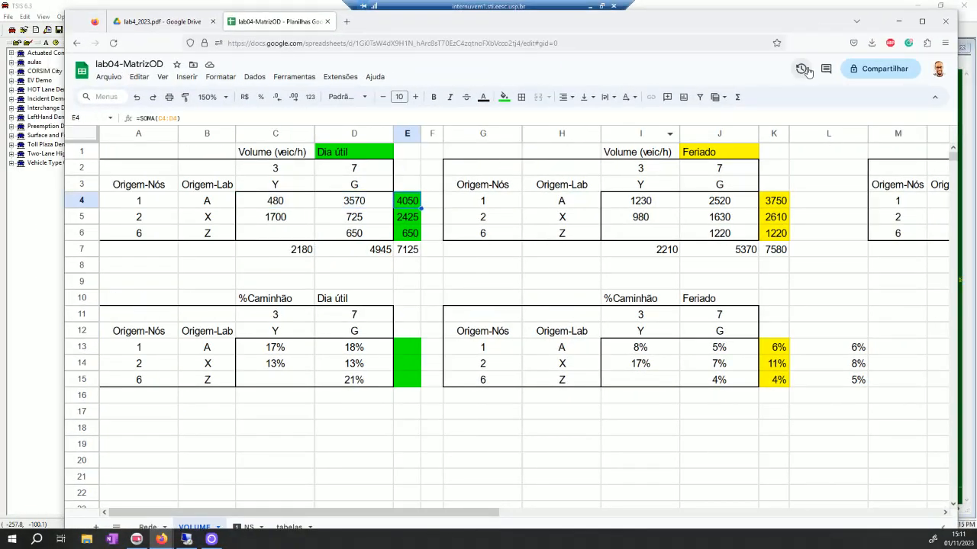
left_click(405, 220)
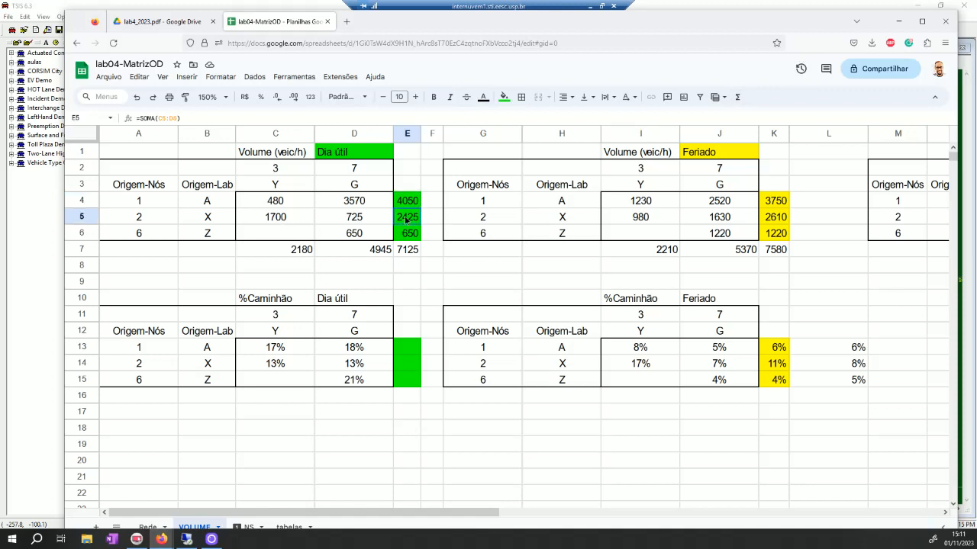
left_click(407, 237)
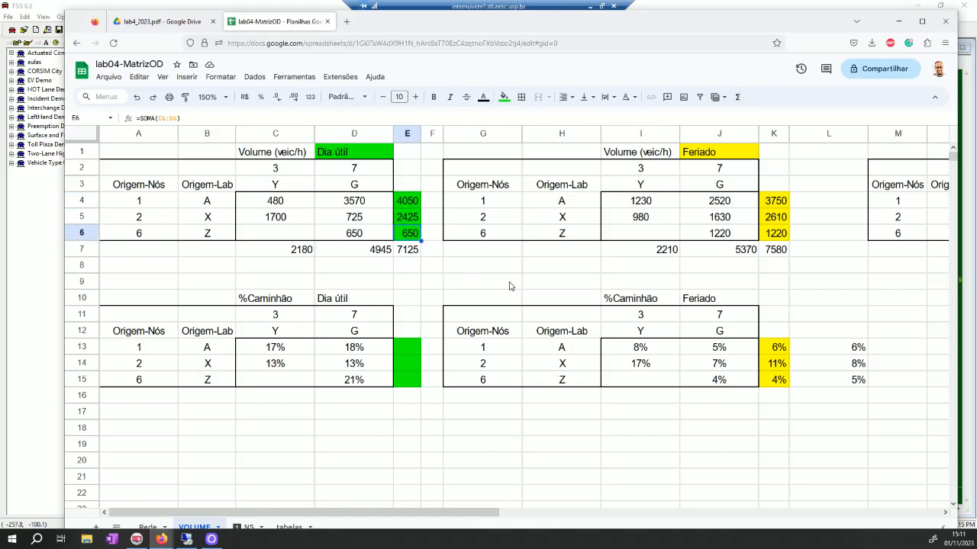
left_click_drag(779, 202, 777, 232)
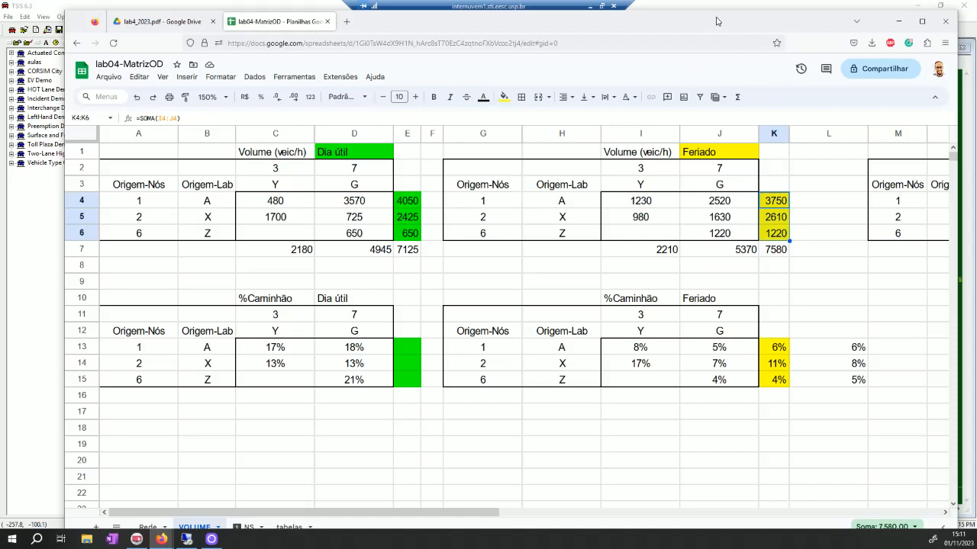
- Switch back to TRAFED and set entry node 8001's flow to 4050 vph and its truck percentage to 17
left_click_drag(718, 21, 0, 29)
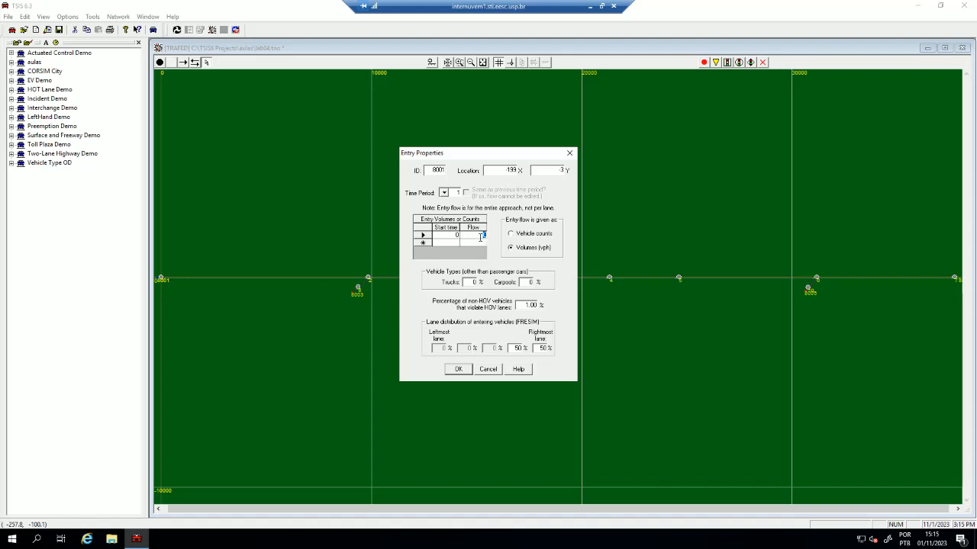
type("4000")
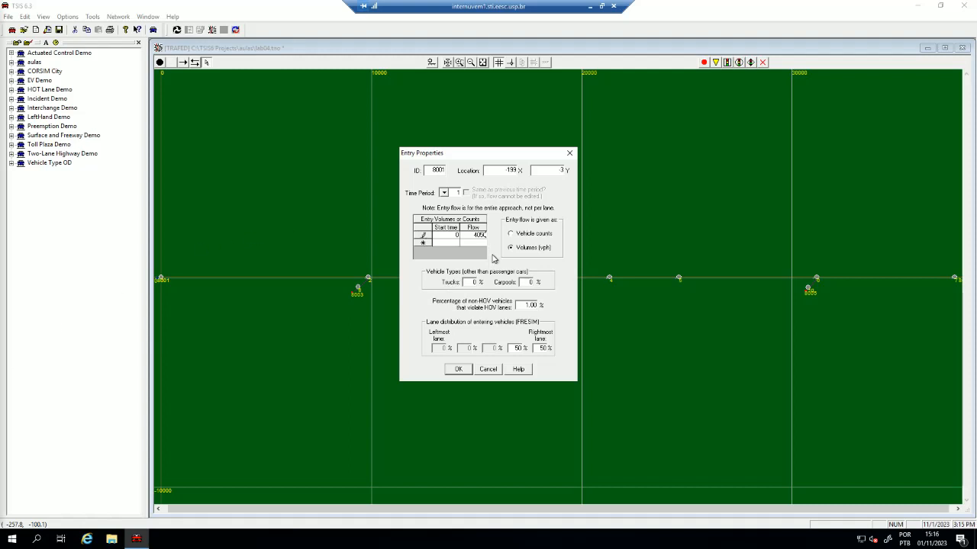
double_click(470, 283)
type("1")
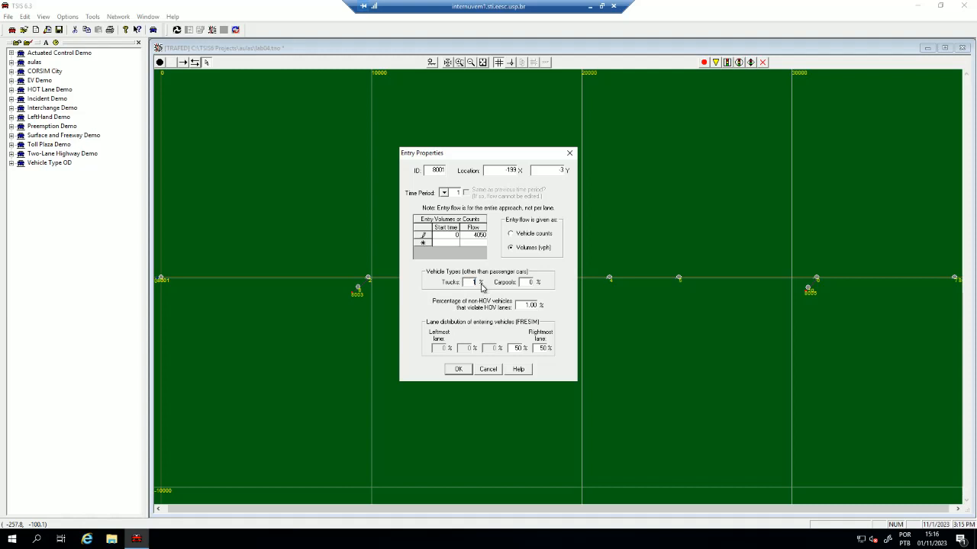
type("7")
left_click(465, 371)
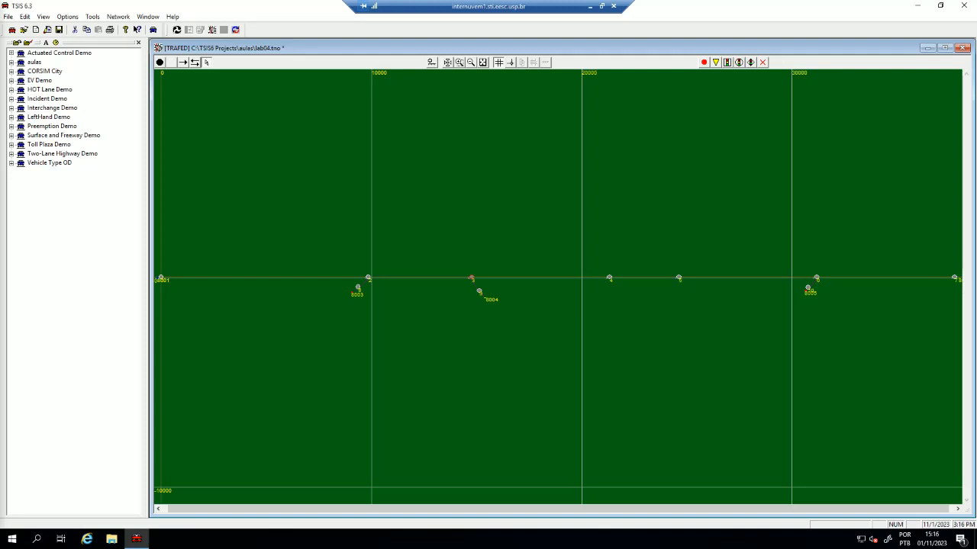
left_click(156, 280)
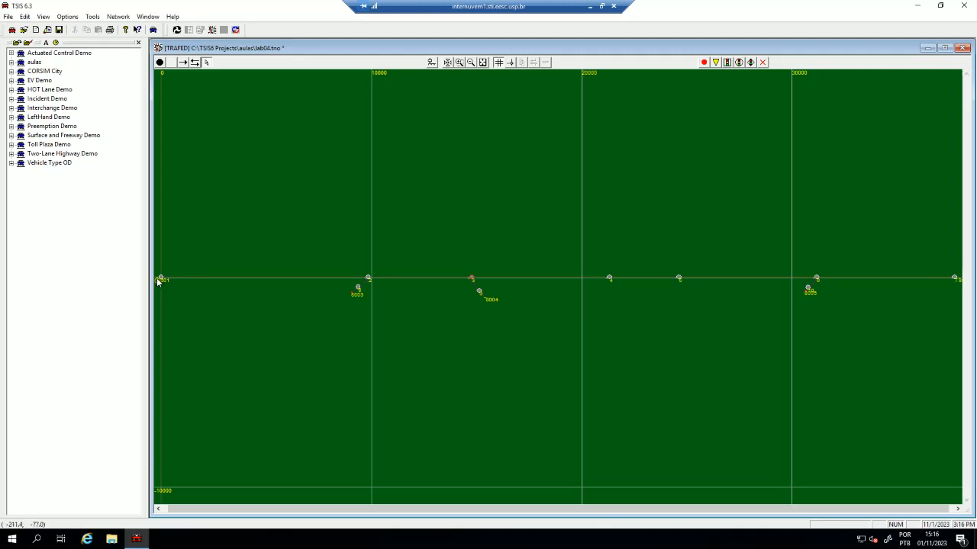
double_click(157, 280)
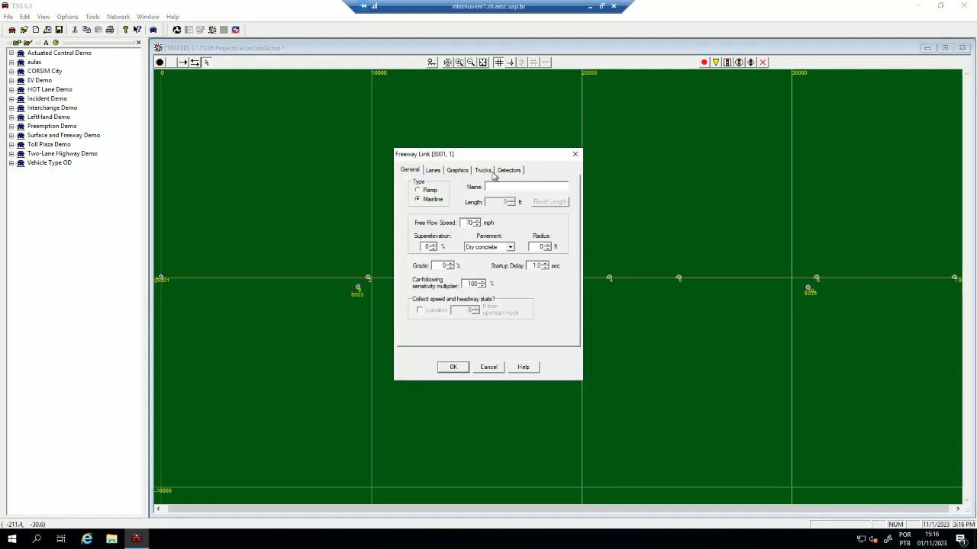
left_click(489, 367)
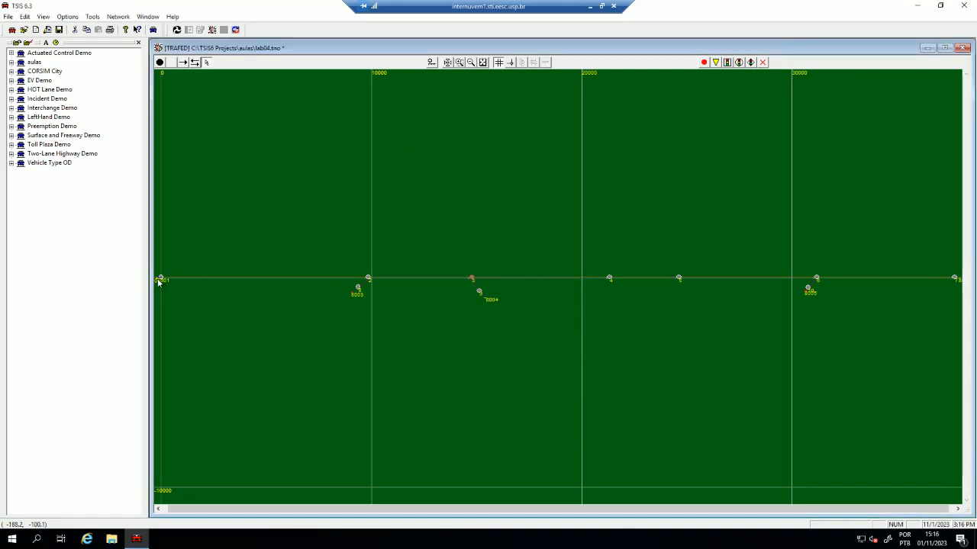
- Reset the truck percentage of entry node 8001 to 0
double_click(160, 280)
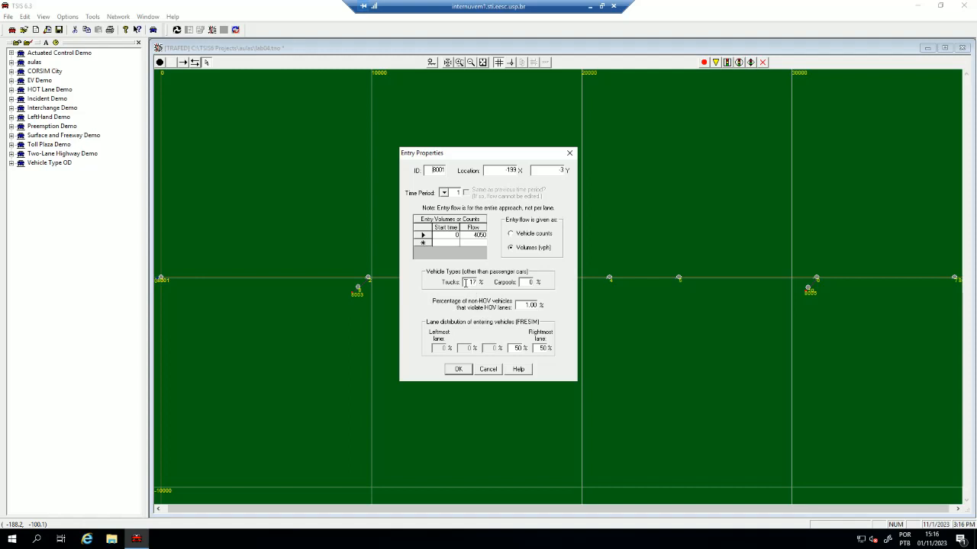
double_click(468, 282)
type("0")
left_click(458, 369)
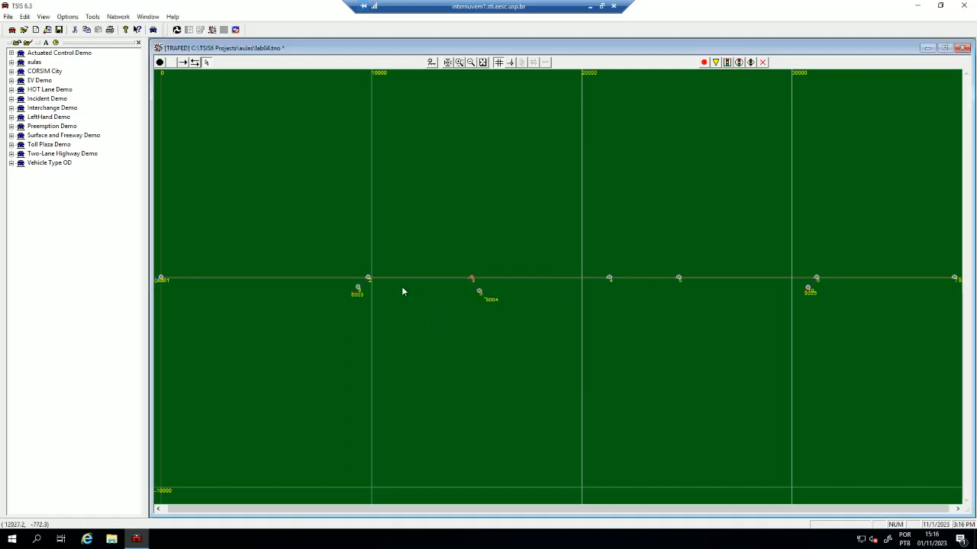
- Set the flow of entry node 8003, at the first on-ramp, to 2425 vph
double_click(356, 291)
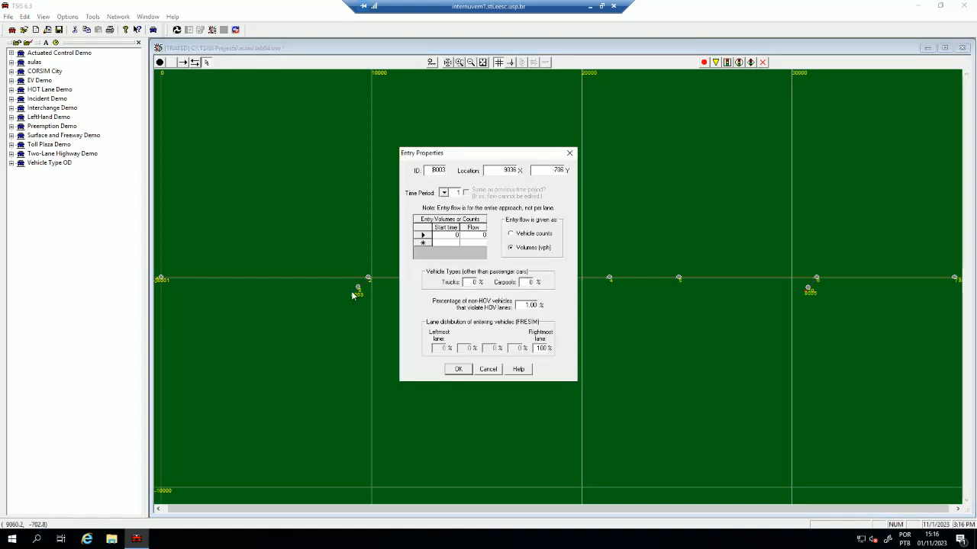
left_click(480, 236)
type("2425")
left_click(462, 371)
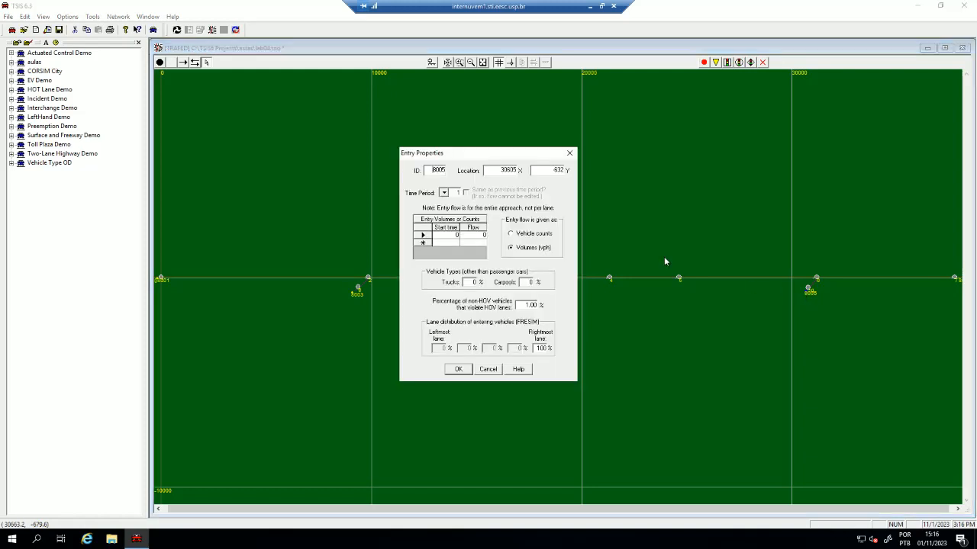
- Set the flow of entry node 8005, at the second on-ramp, to 650 vph
double_click(807, 291)
left_click(476, 236)
type("650")
key("Return")
left_click(459, 369)
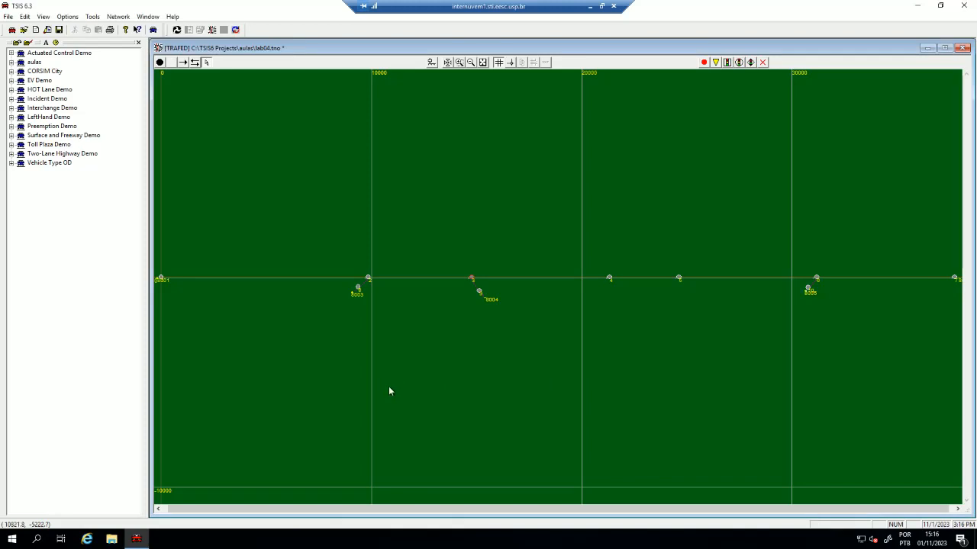
- Examine the relative turn volumes for through and exiting traffic at freeway node 3, leaving them unedited
double_click(471, 278)
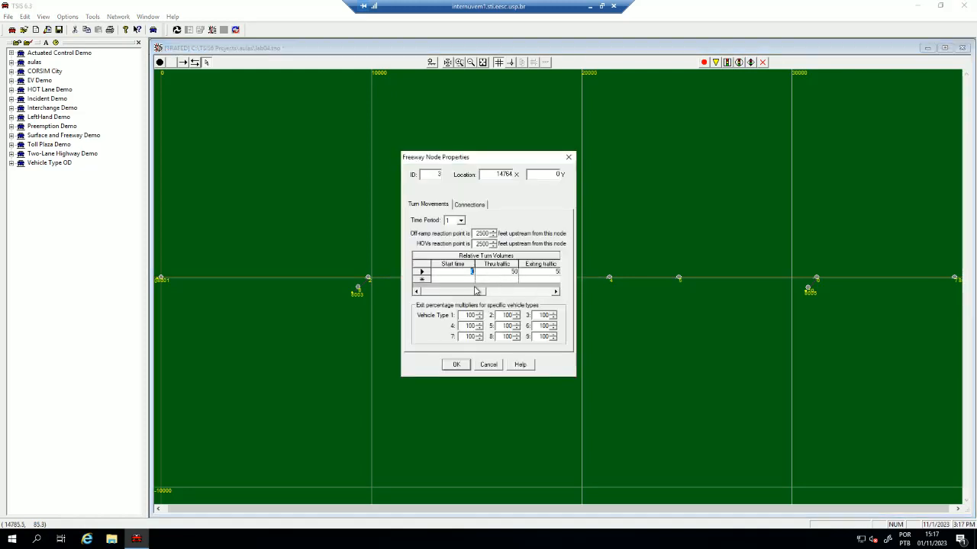
left_click_drag(477, 291, 538, 293)
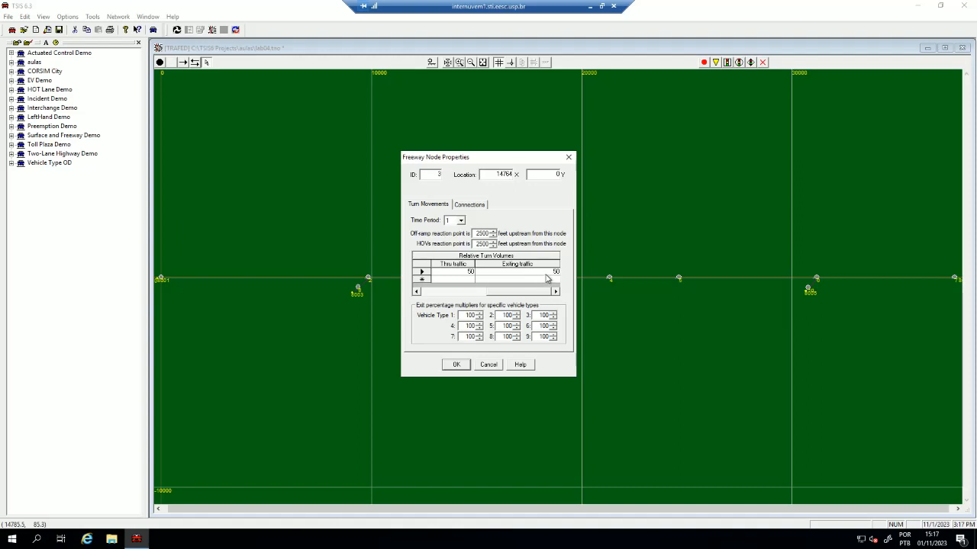
left_click_drag(450, 285, 449, 285)
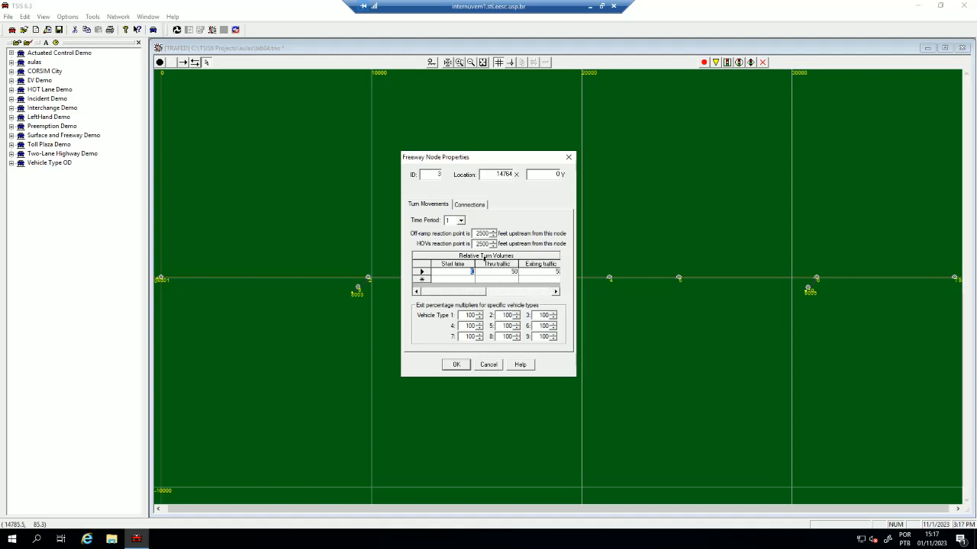
left_click(455, 364)
left_click(457, 319)
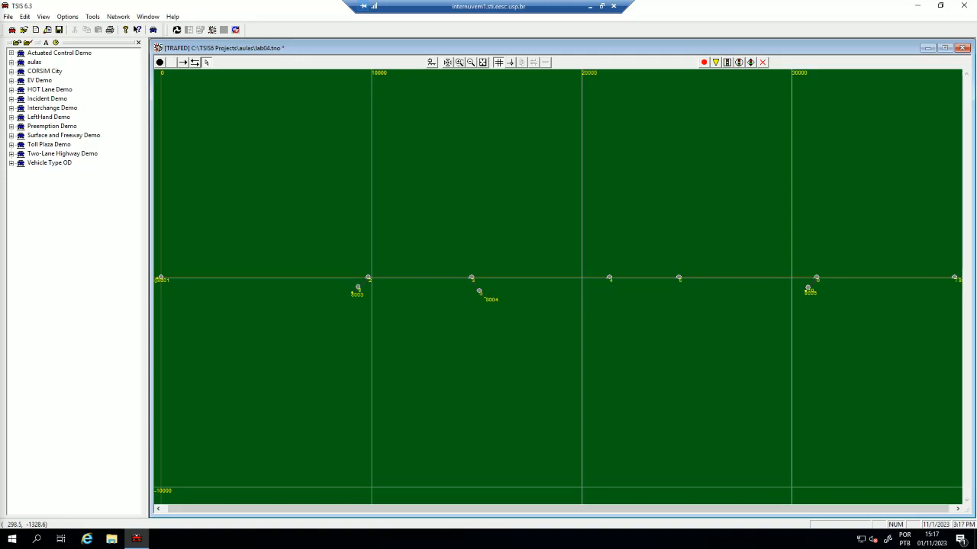
- Switch to the lab04-MatrizOD spreadsheet and lab4_2023.pdf and examine the weekday flows and truck proportions of origin A
left_click_drag(0, 11, 340, 12)
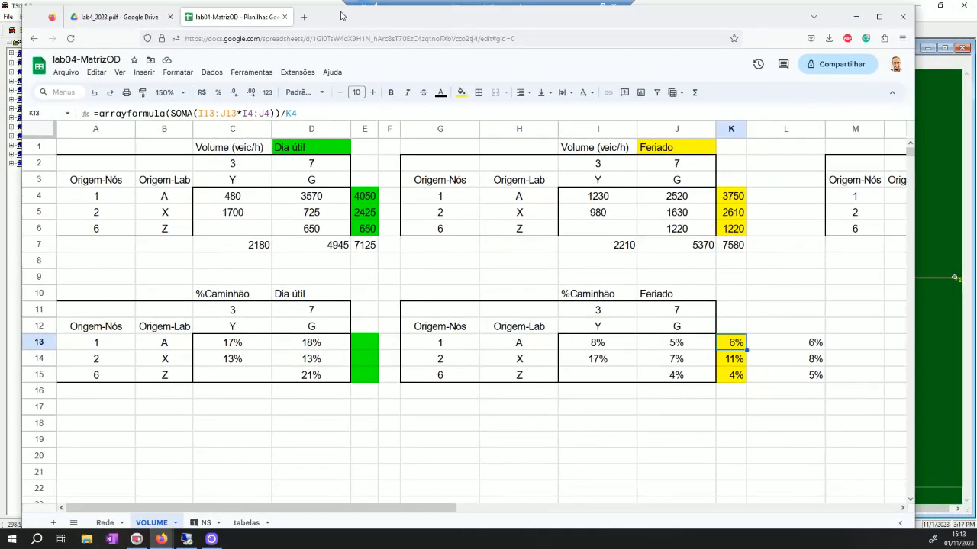
left_click(363, 338)
left_click(234, 345)
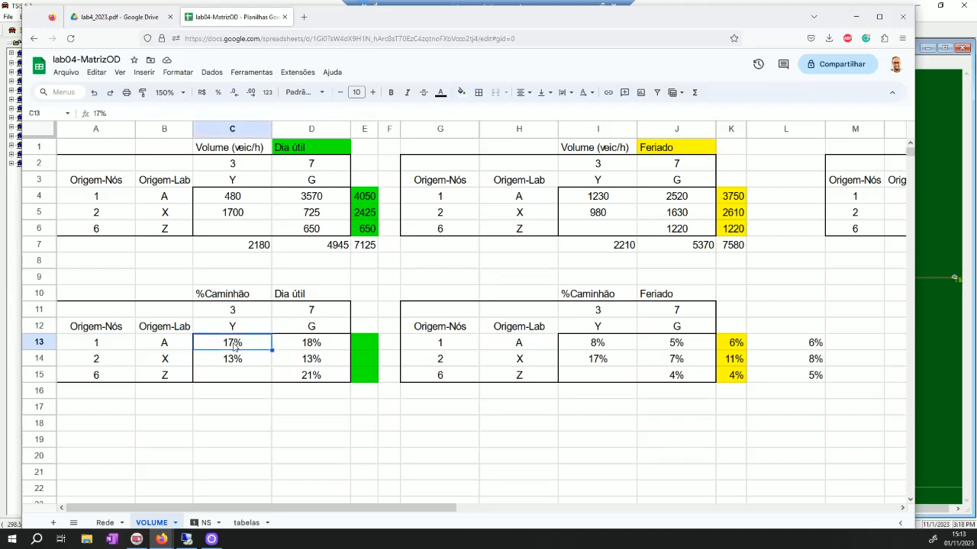
left_click(114, 17)
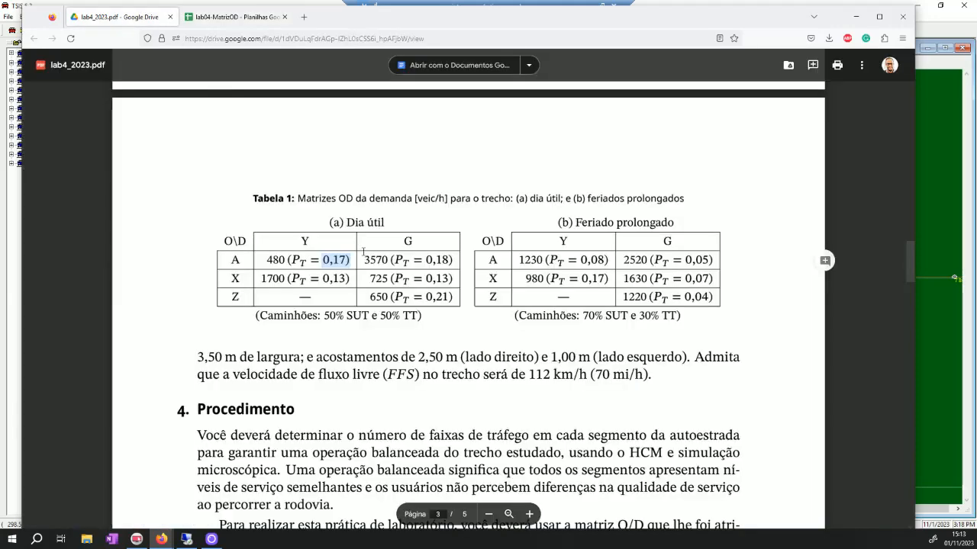
double_click(275, 259)
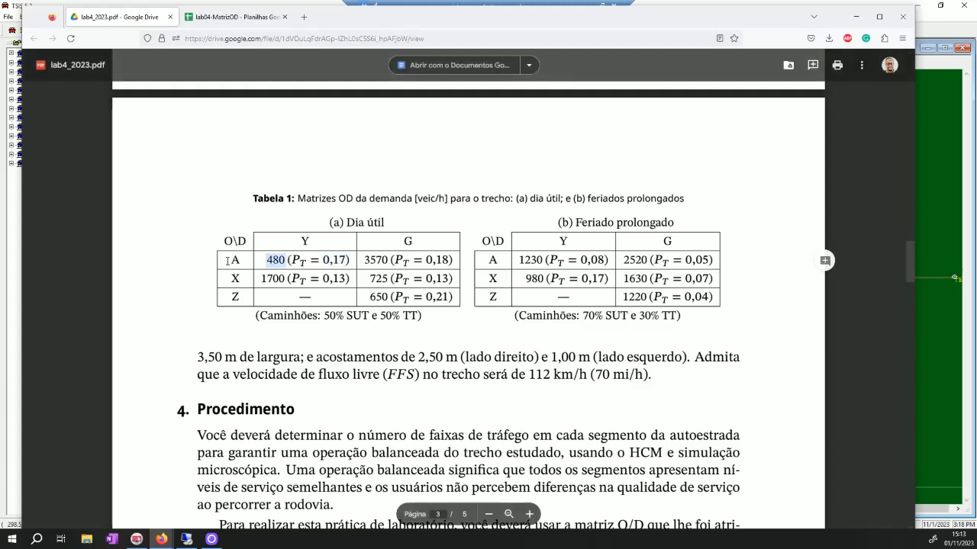
double_click(432, 260)
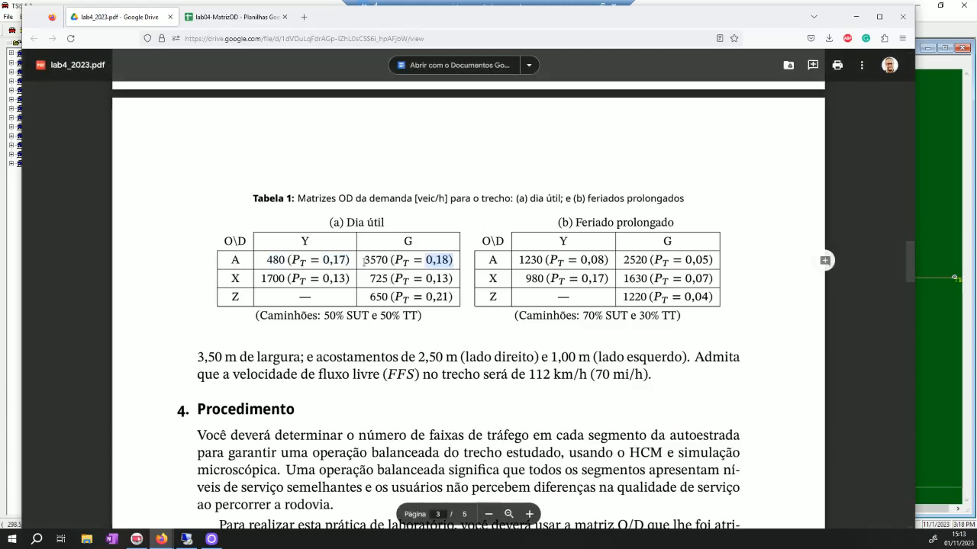
double_click(376, 261)
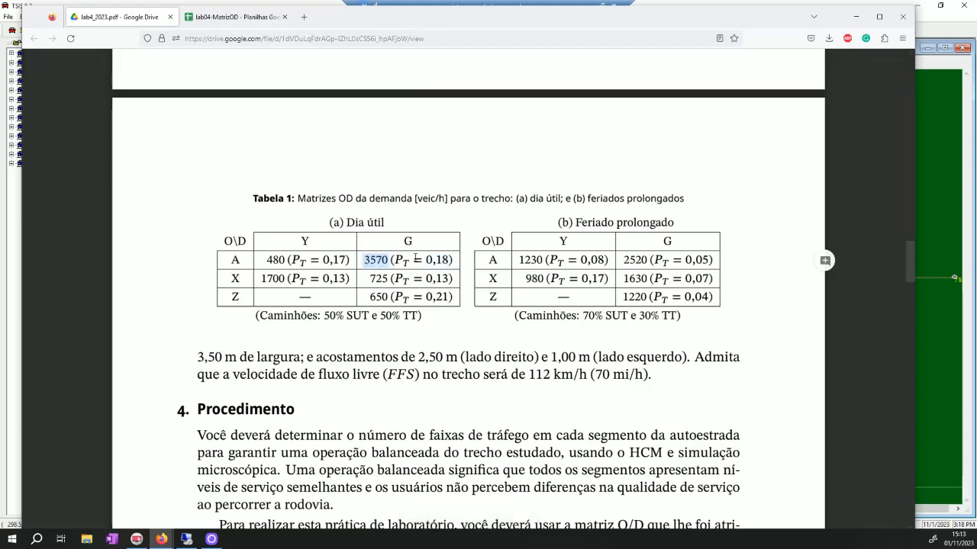
left_click(444, 255)
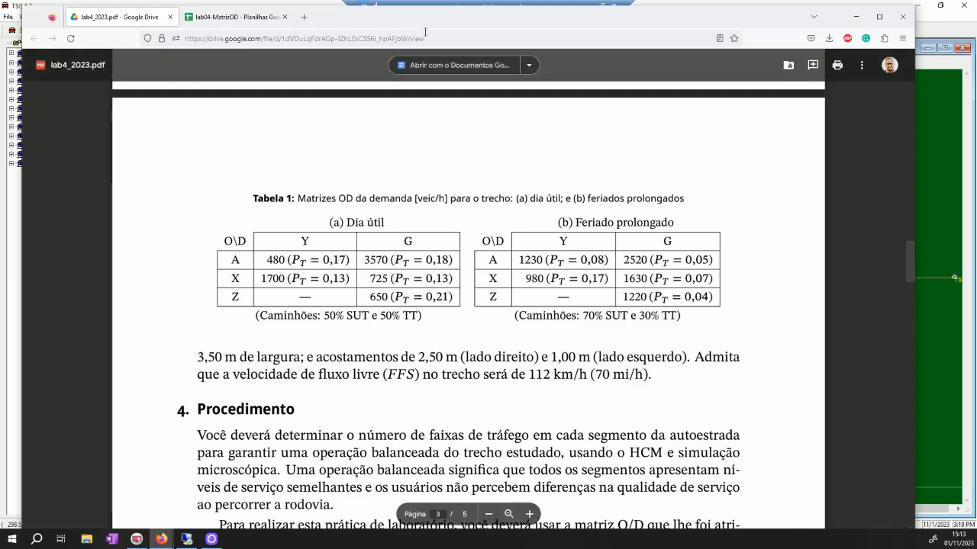
- Enter the formula =C13*C4+D13*D4 in cell E13 of the VOLUME sheet to sum origin A's weekday truck flows
left_click(240, 21)
left_click(353, 345)
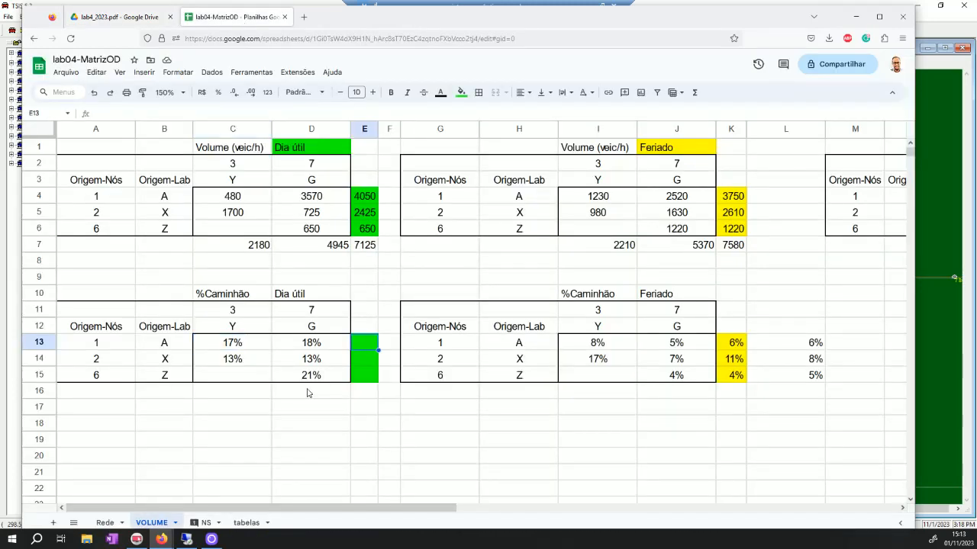
type("=")
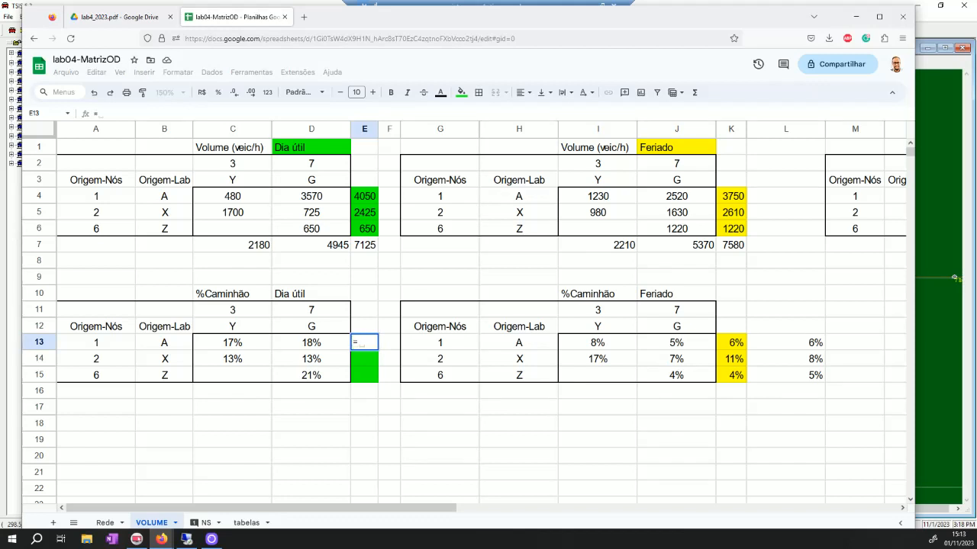
key("Left")
key("Left")
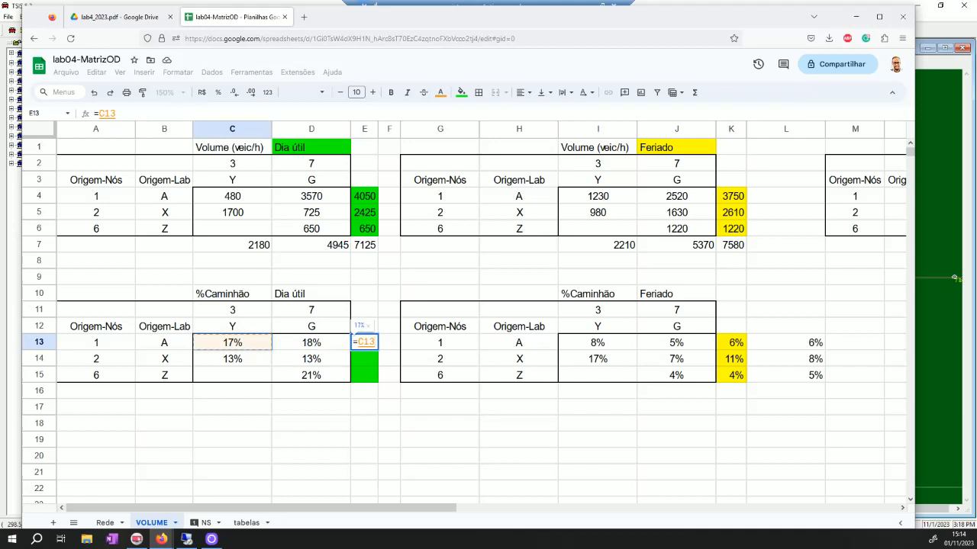
type("*")
key("Up")
key("Up")
key("Up")
key("Up")
key("Up")
key("Up")
key("Up")
key("Up")
key("Left")
key("Left")
key("Up")
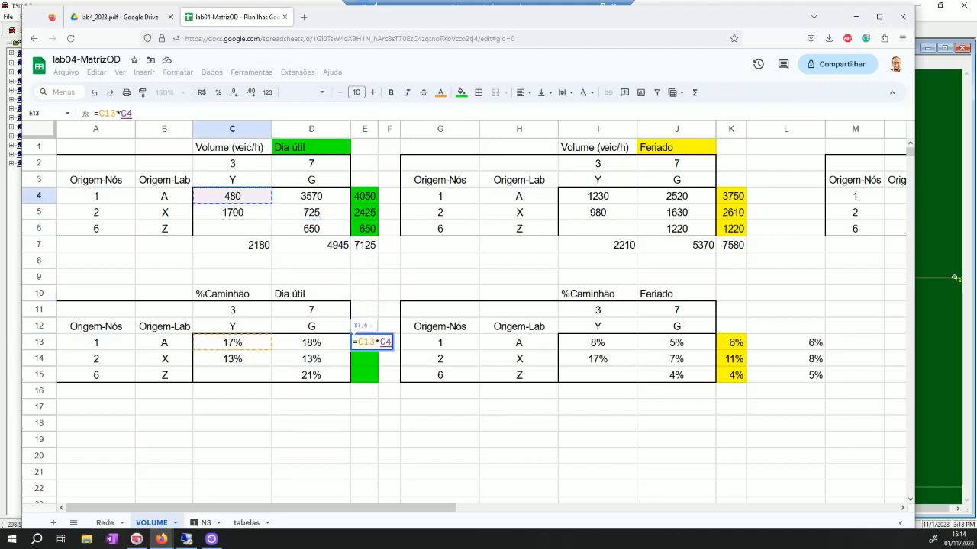
type("+")
key("Left")
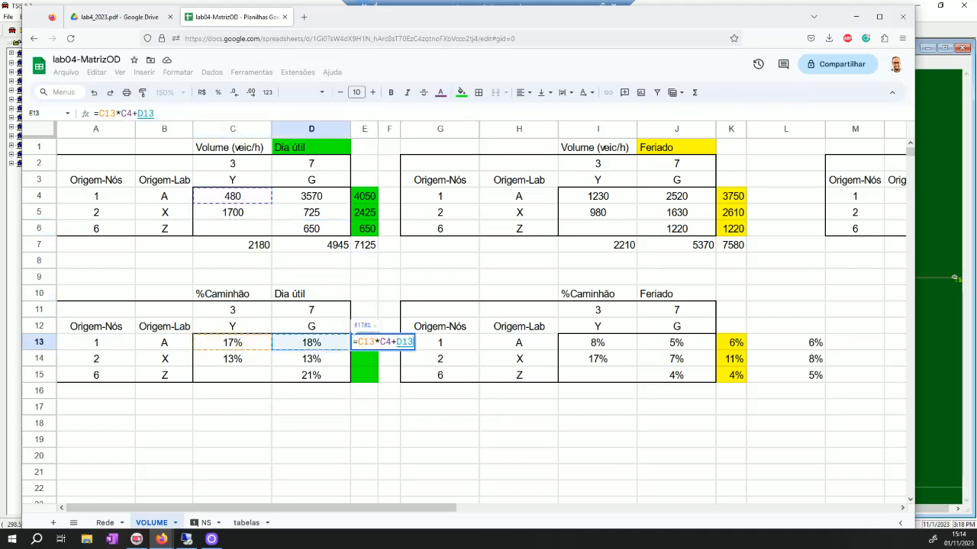
type("*")
key("Up")
key("Up")
key("Up")
key("Up")
key("Up")
key("Up")
key("Up")
key("Up")
key("Up")
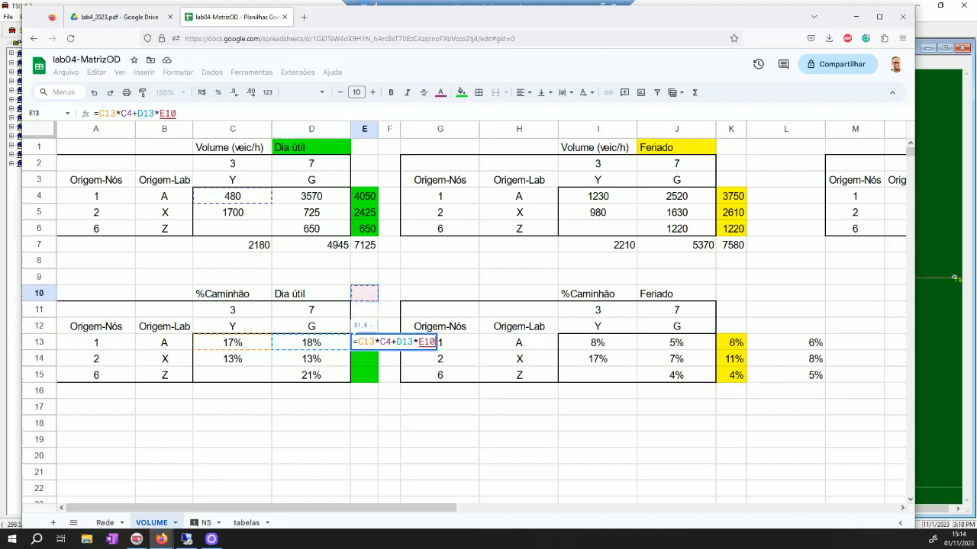
key("Left")
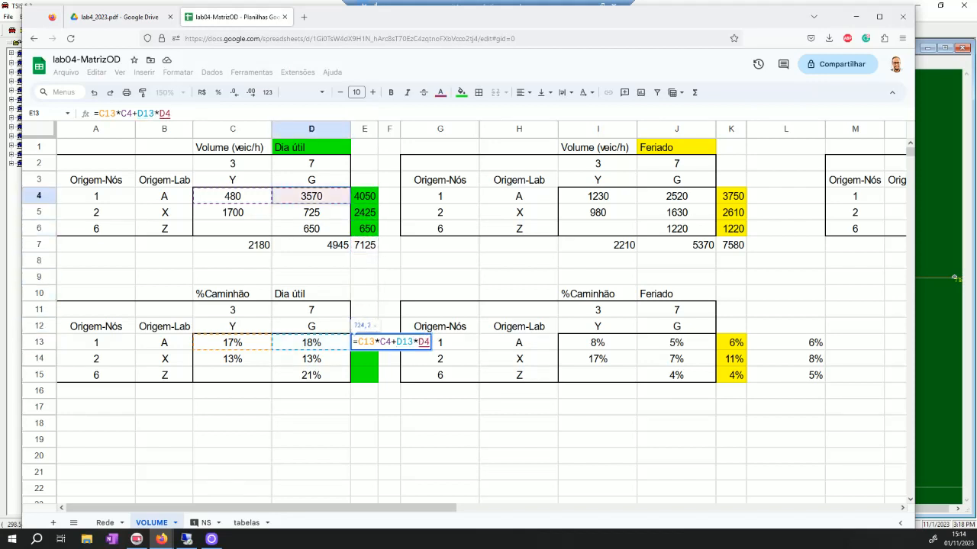
key("Return")
key("Up")
key("F2")
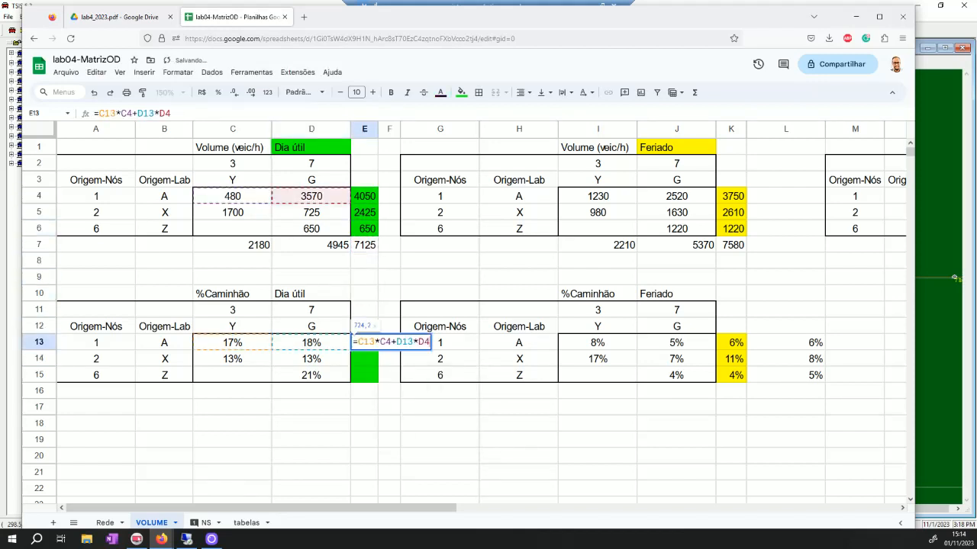
key("Escape")
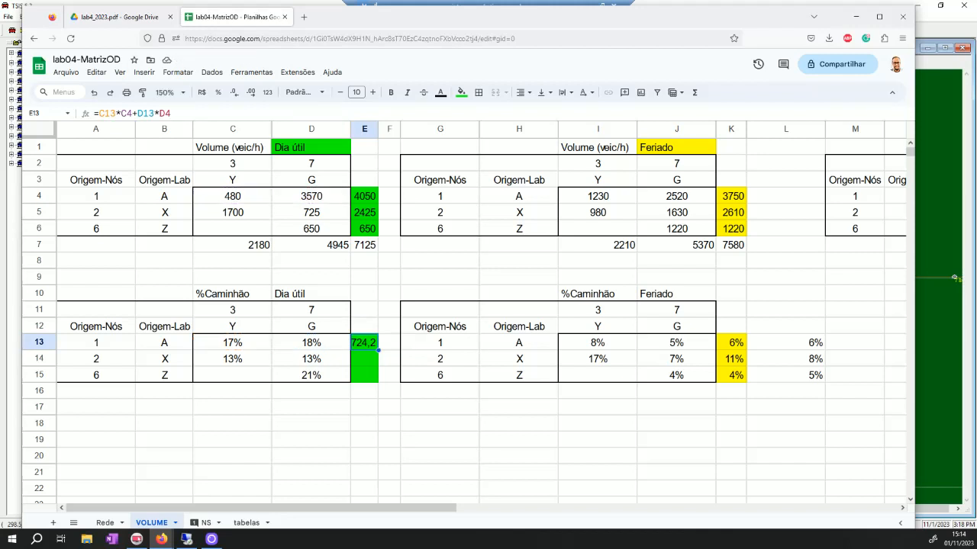
- Enclose the sum in E13 in parentheses and divide it by E4, making the formula =(C13*C4+D13*D4)/E4
key("F2")
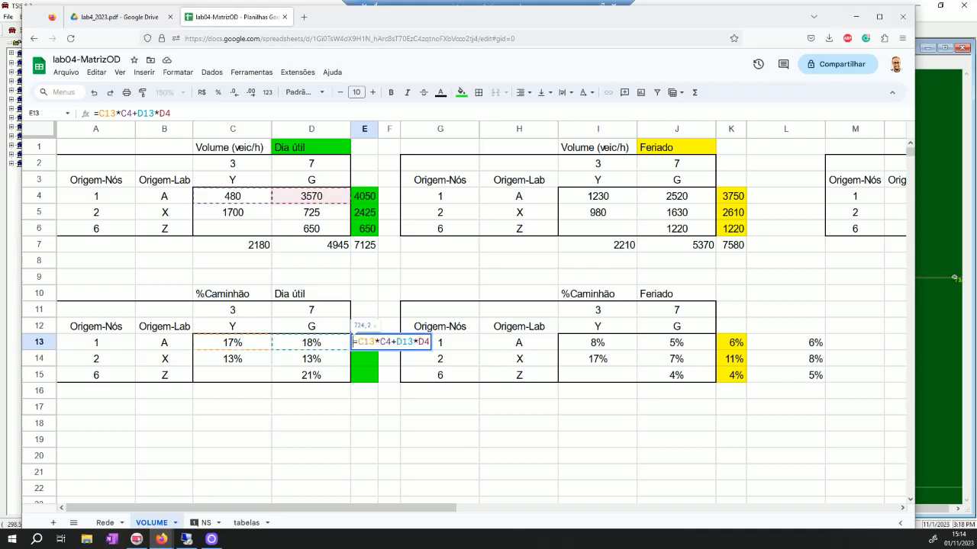
key("Home")
key("Right")
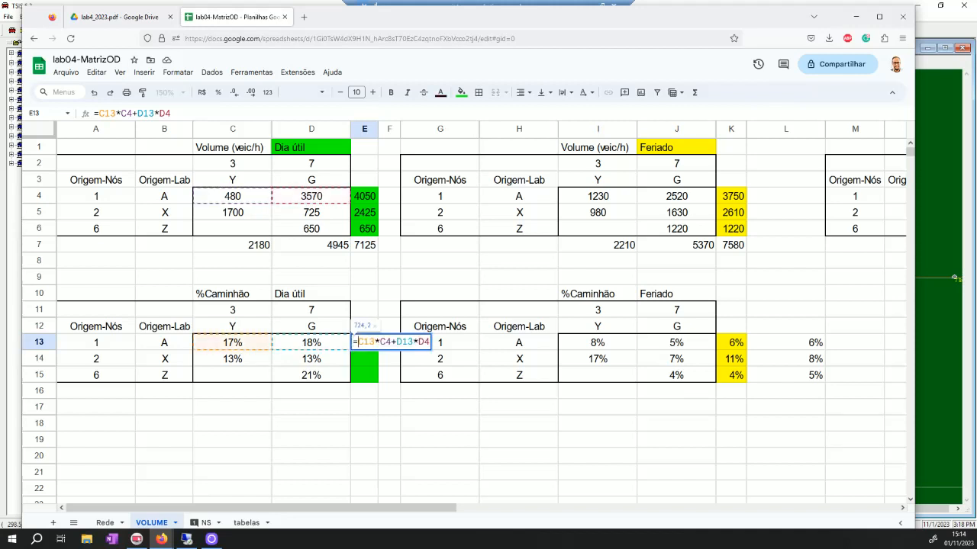
type("(")
key("End")
type(")/")
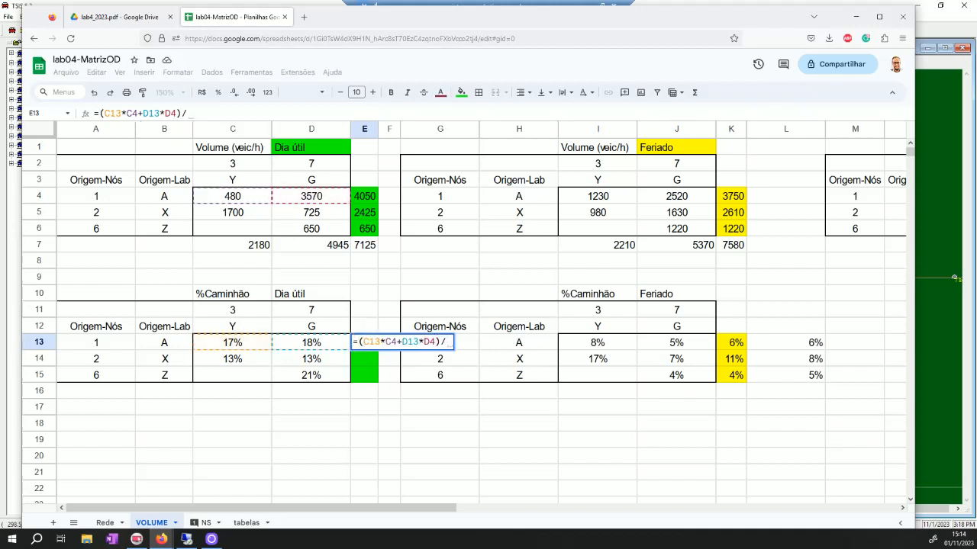
left_click(365, 197)
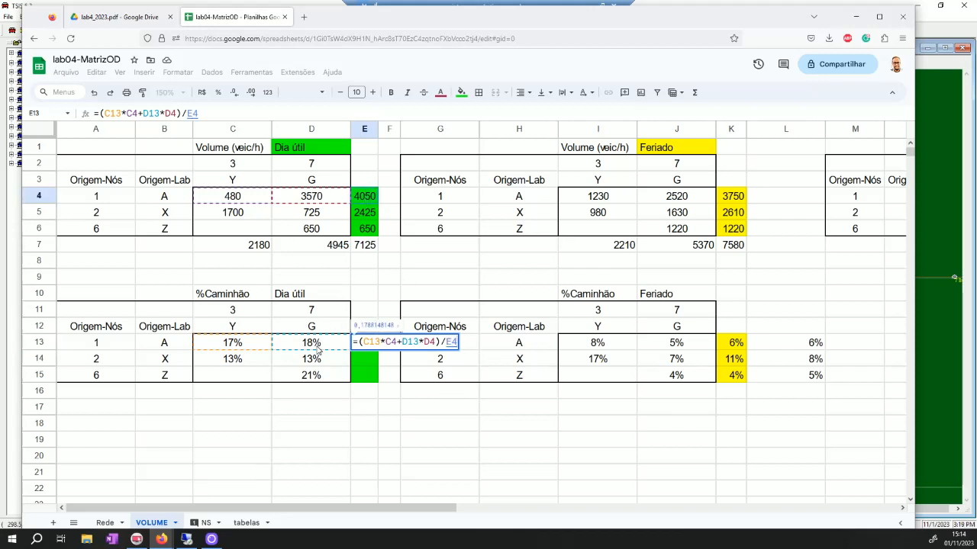
key("Return")
- Format the weighted truck share in cell E13 as a percentage without decimals
left_click(369, 342)
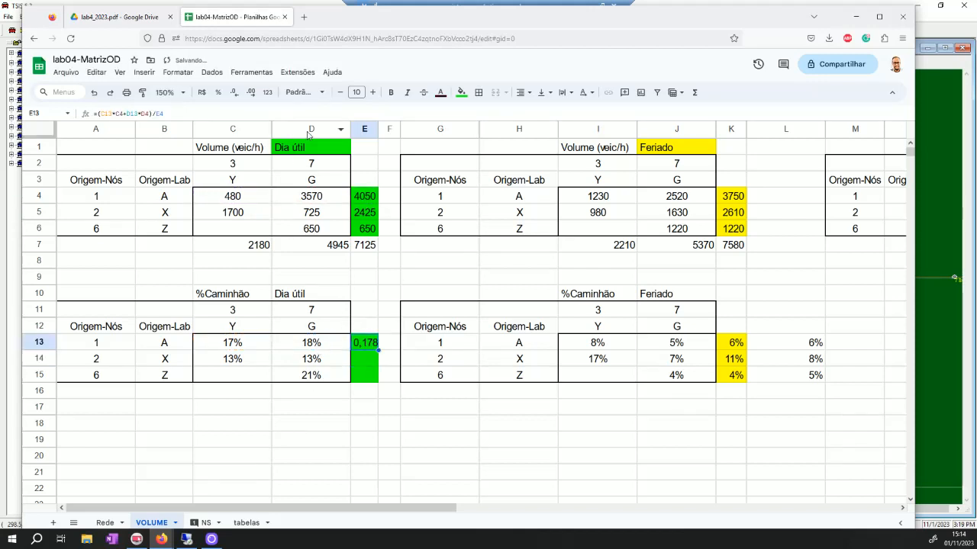
left_click(218, 92)
left_click(238, 95)
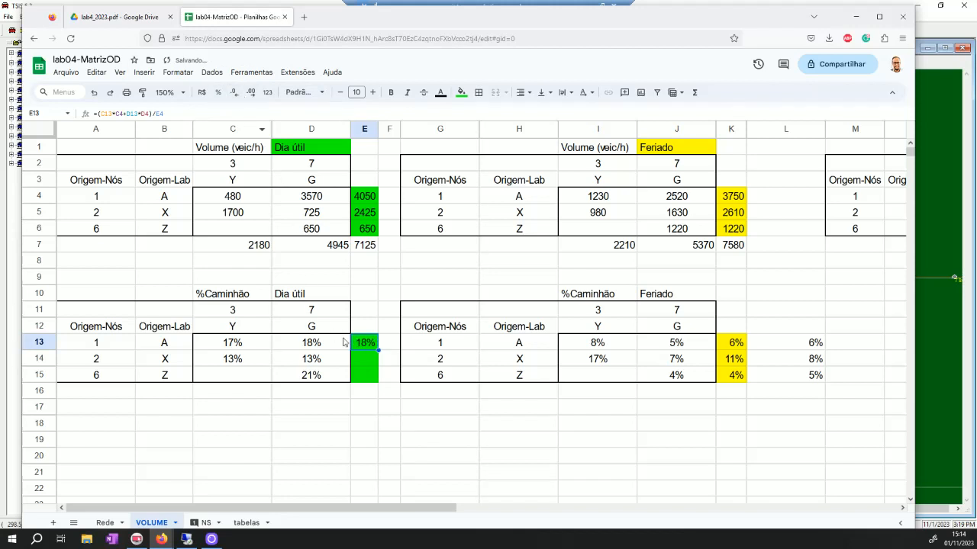
- Fill the weighted truck percentage formula from E13 down to E15 and check the cell references in the copies
left_click(320, 345)
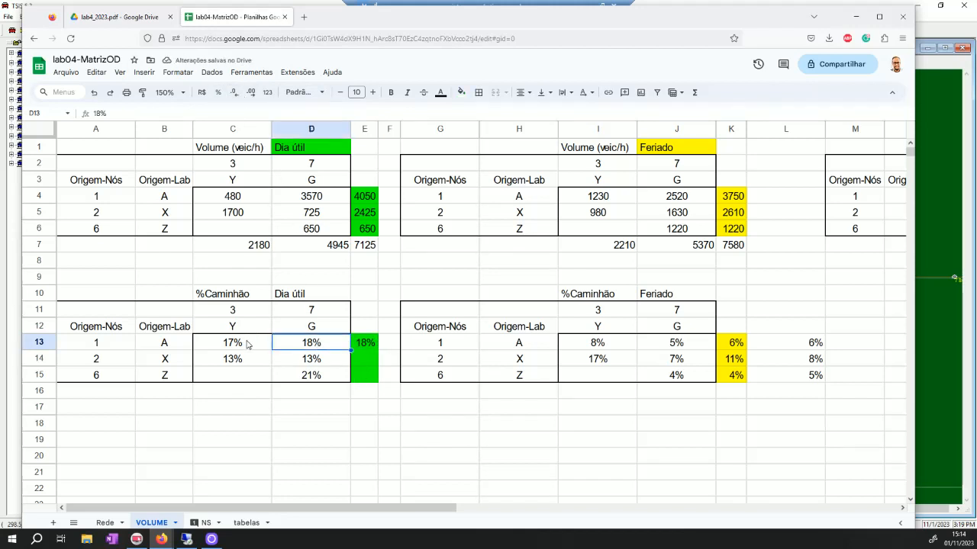
left_click_drag(247, 343, 298, 345)
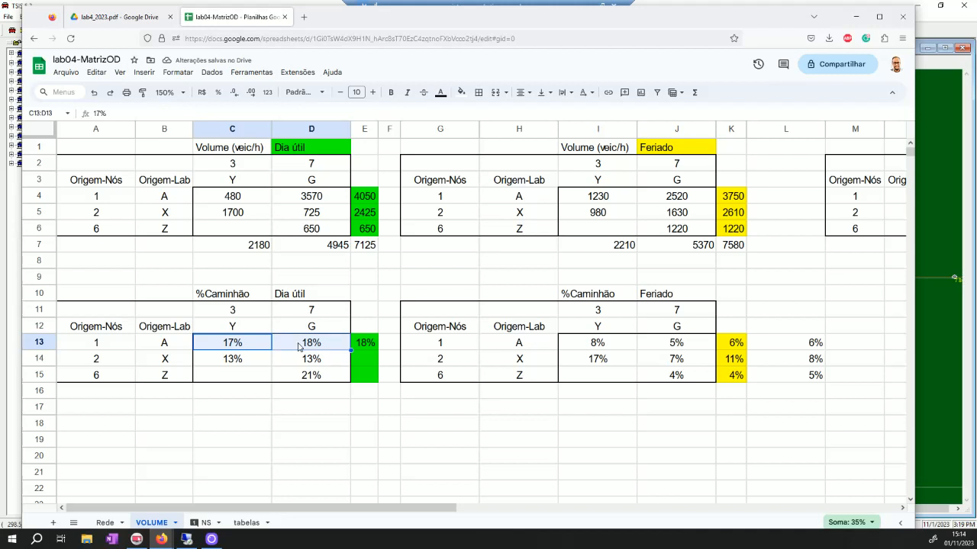
left_click(362, 345)
key("F2")
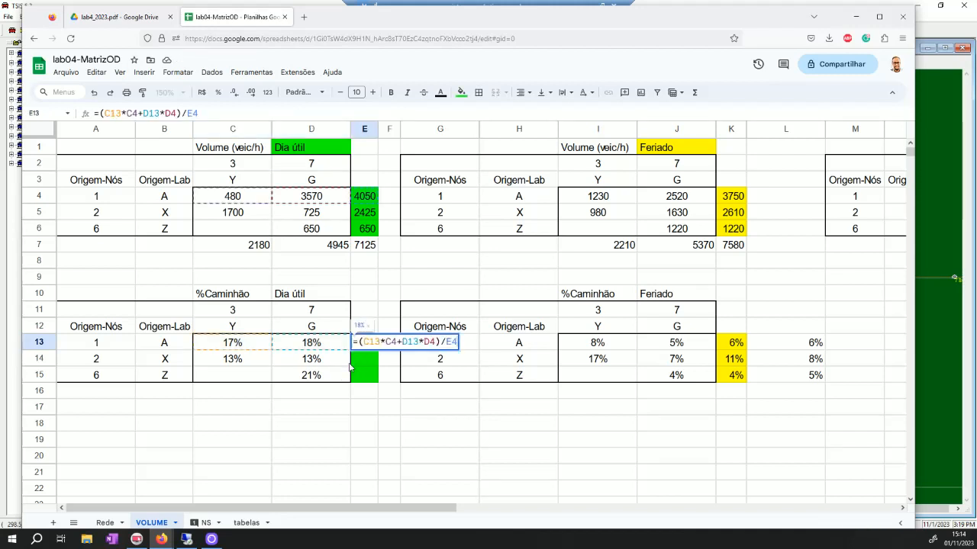
key("Escape")
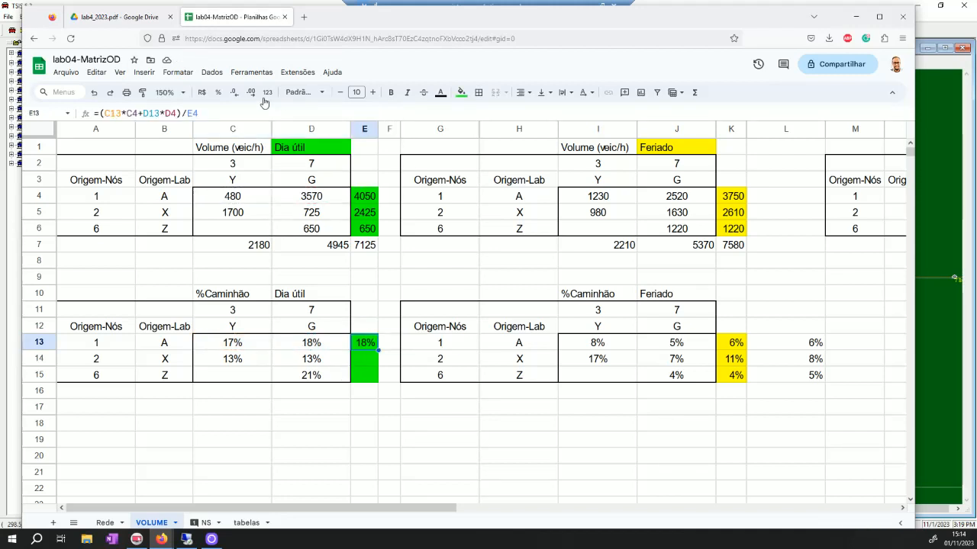
left_click_drag(379, 351, 374, 379)
left_click(367, 360)
double_click(368, 359)
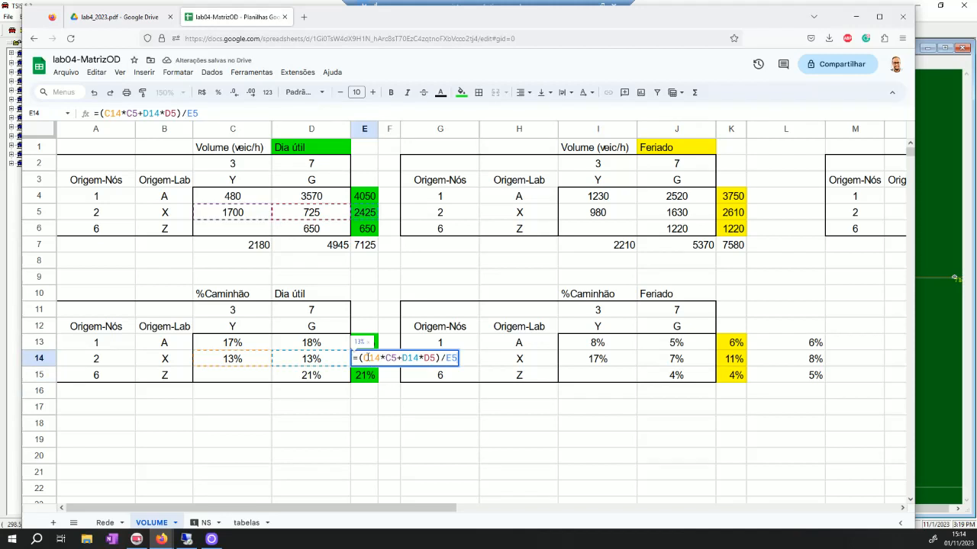
key("Escape")
key("Down")
key("F2")
key("Escape")
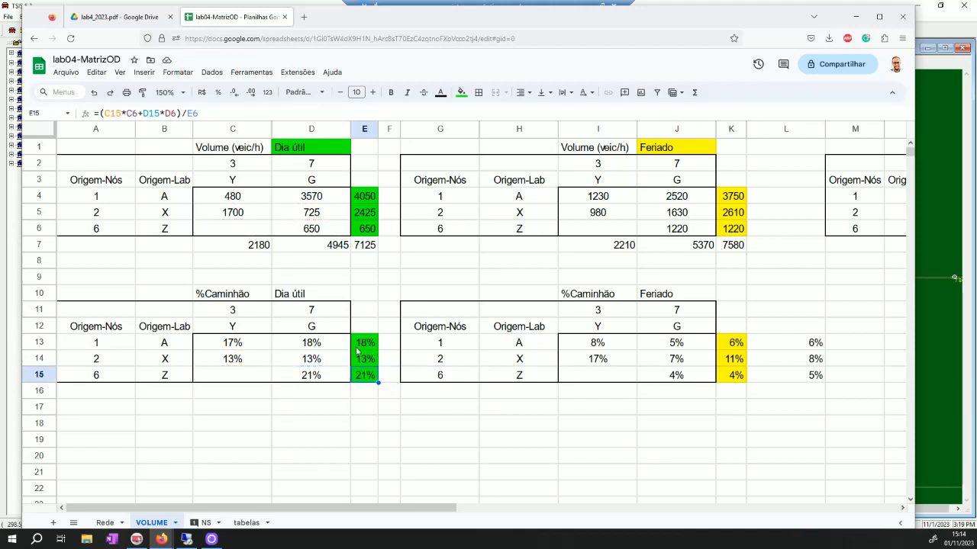
- Switch back to TRAFED and set the truck percentage of entry node 8001 to 18
left_click_drag(548, 19, 0, 46)
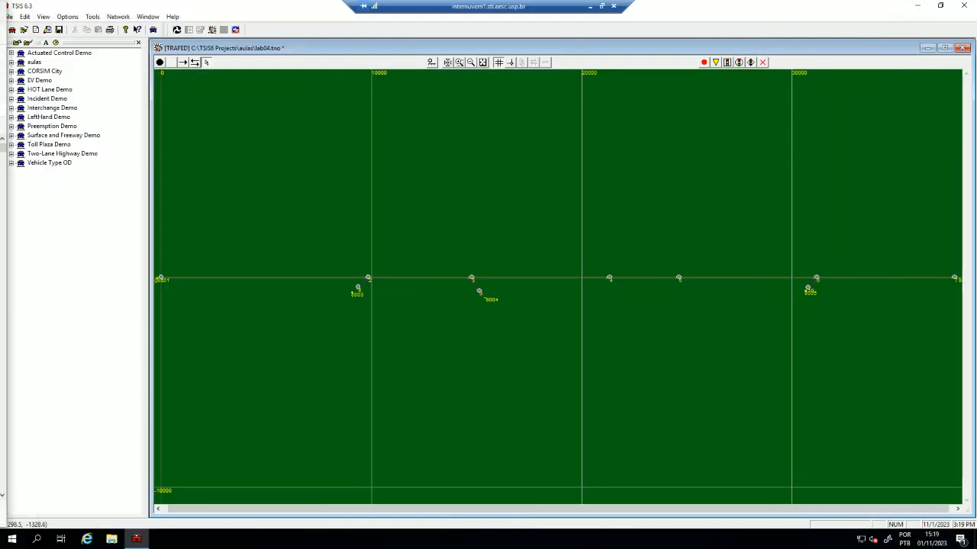
double_click(161, 279)
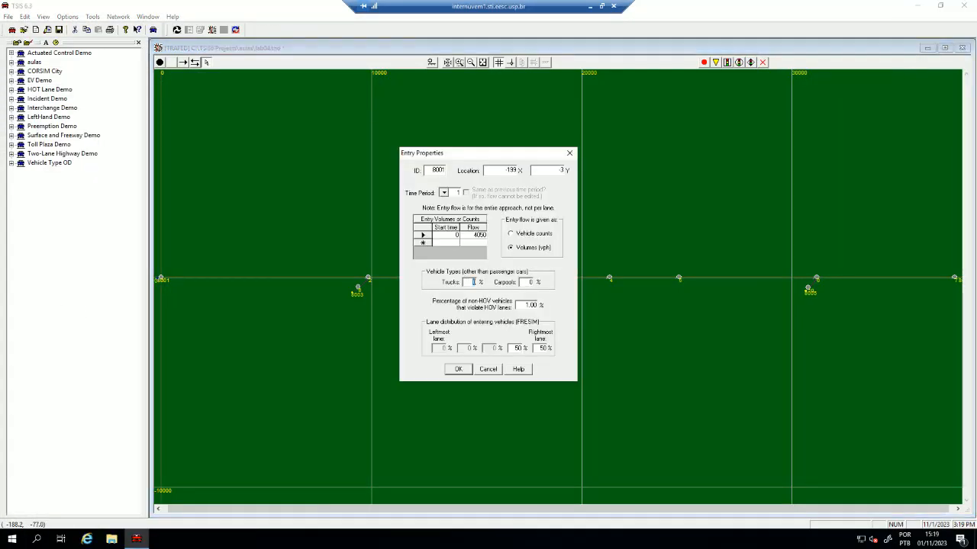
left_click(458, 368)
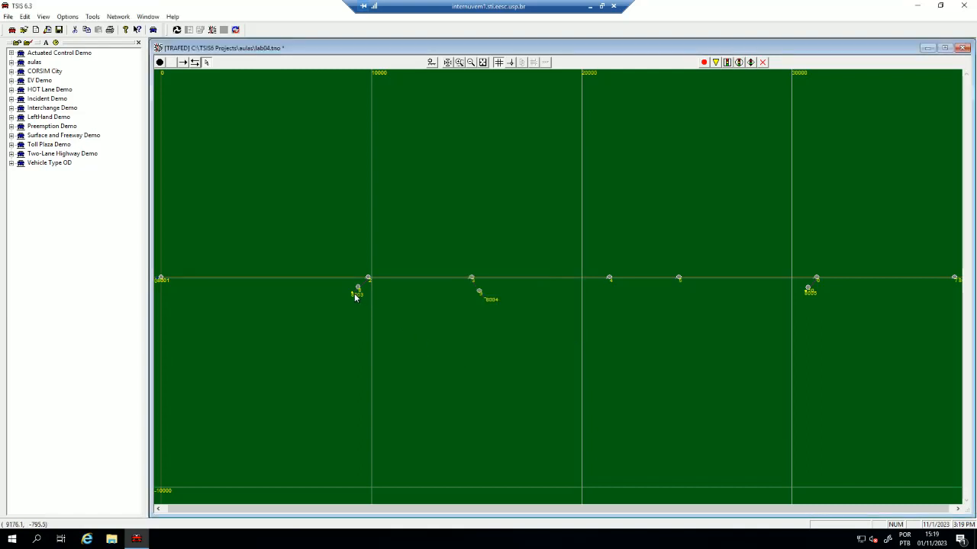
- Set the truck percentage to 13 at entry node 8003 and to 21 at entry node 8005
double_click(355, 293)
type("13")
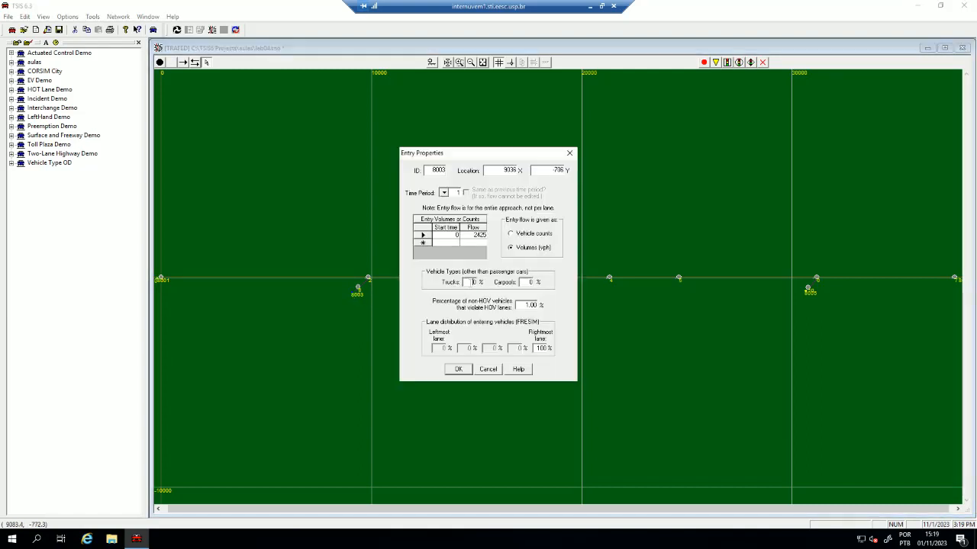
left_click(457, 370)
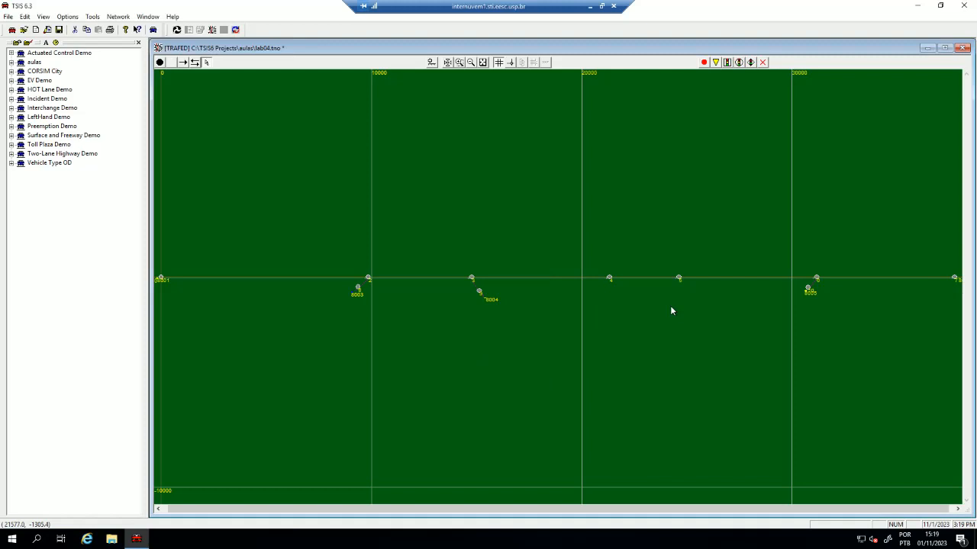
double_click(808, 294)
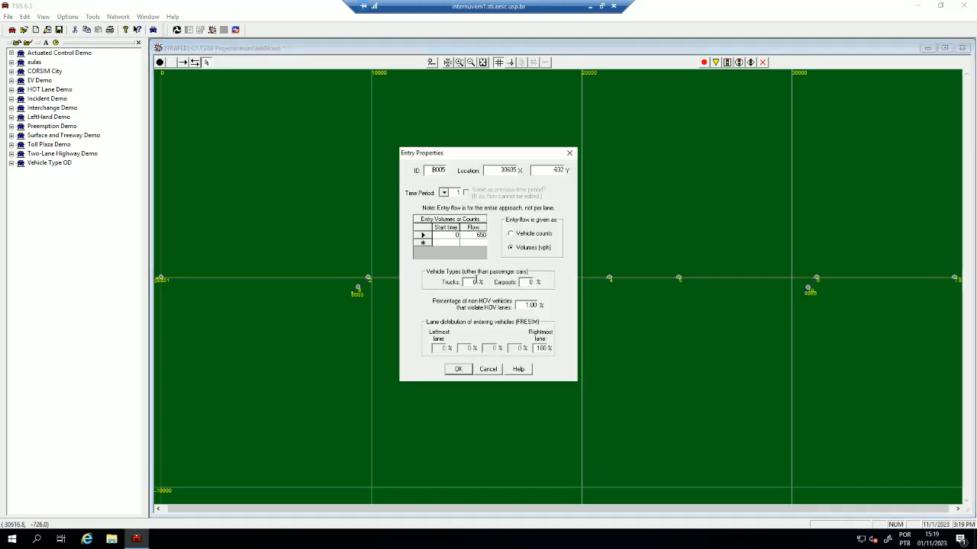
left_click(462, 371)
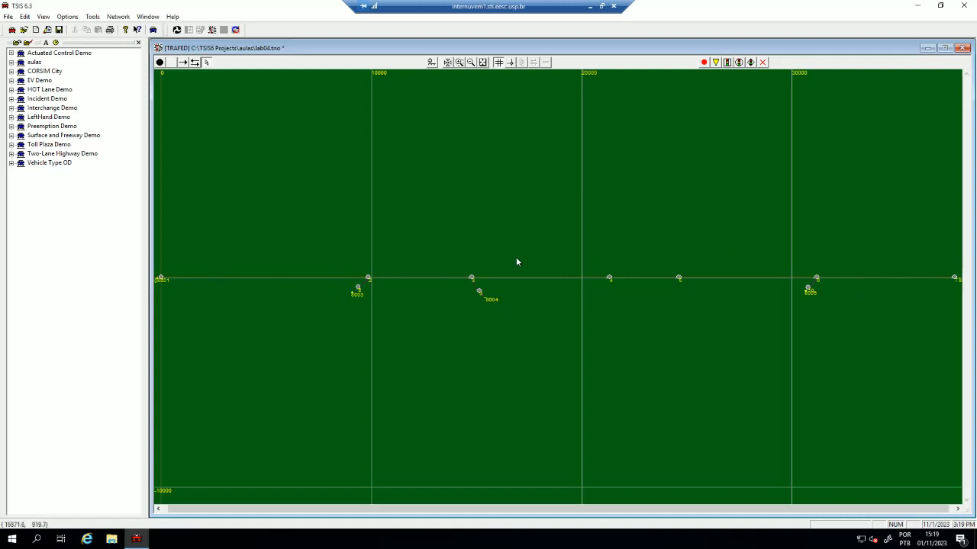
- Save and translate the lab04 network for CORSIM, read the lane warnings and close the simulation window without running it
left_click(176, 30)
left_click(478, 305)
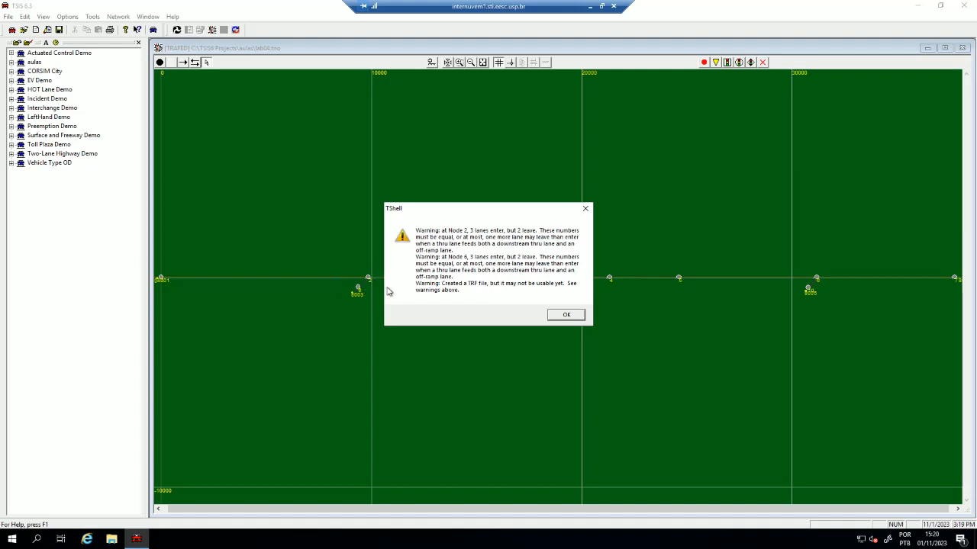
left_click(565, 315)
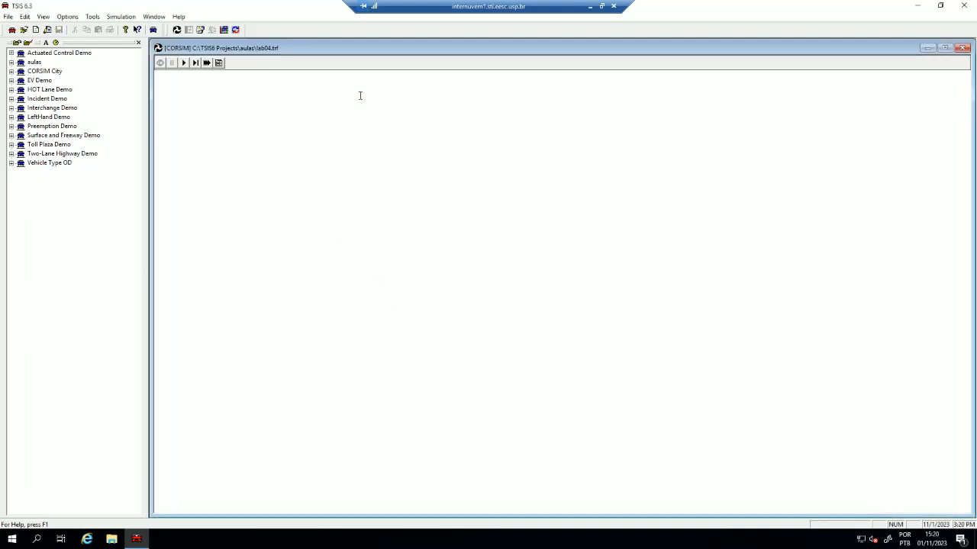
left_click(964, 48)
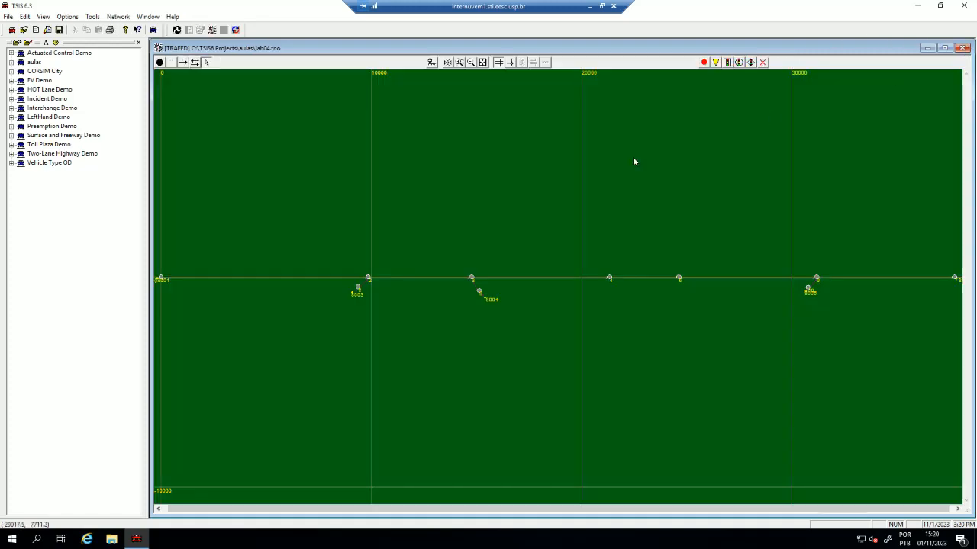
- Add a 500 ft right acceleration lane to freeway link 2-3
double_click(397, 283)
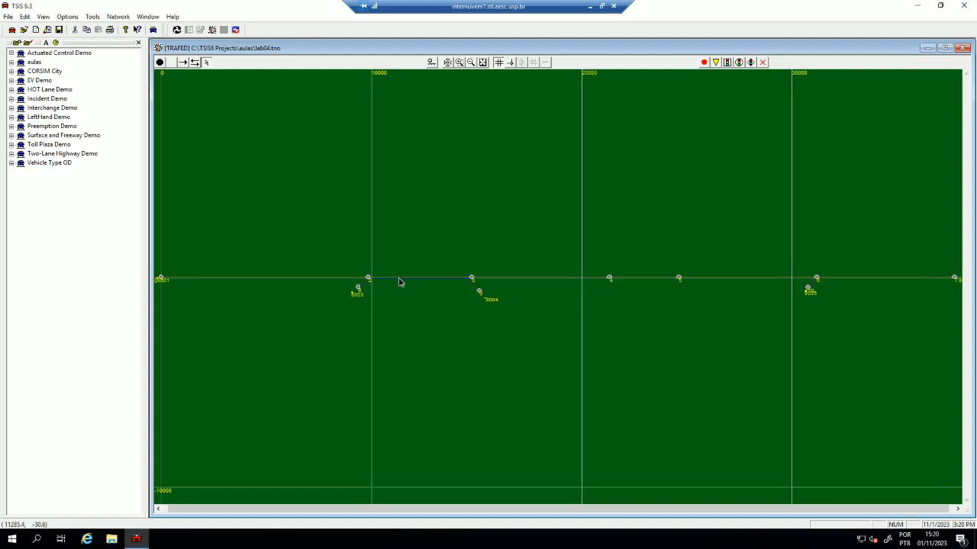
left_click(468, 180)
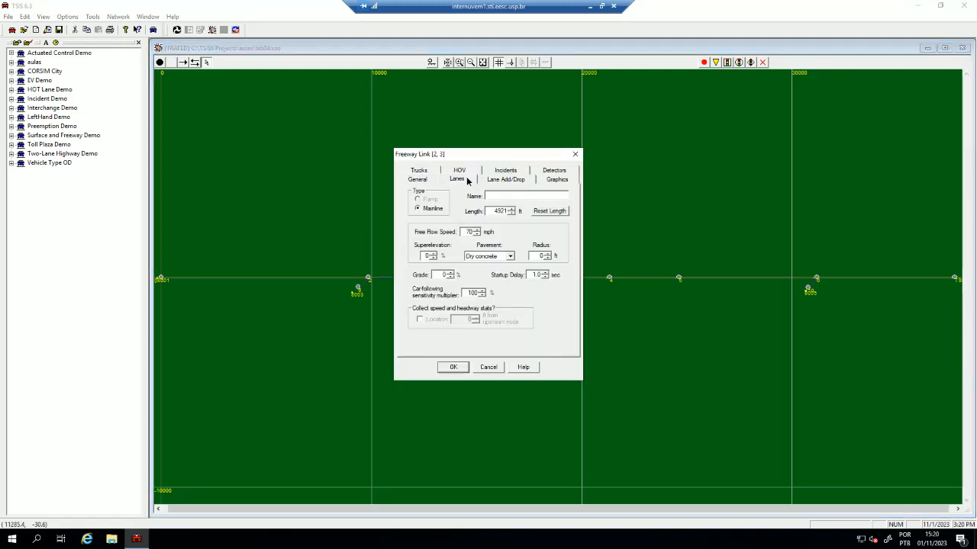
left_click(455, 213)
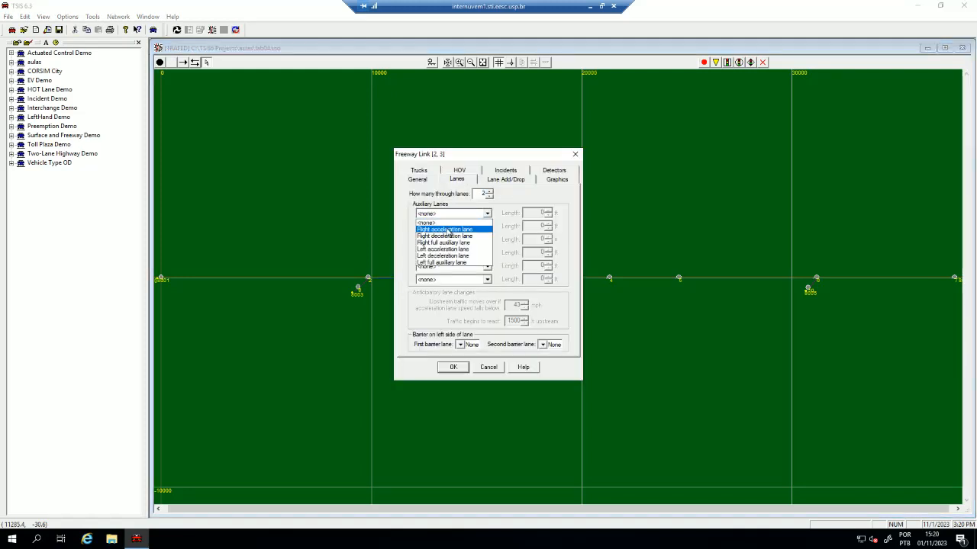
left_click(456, 230)
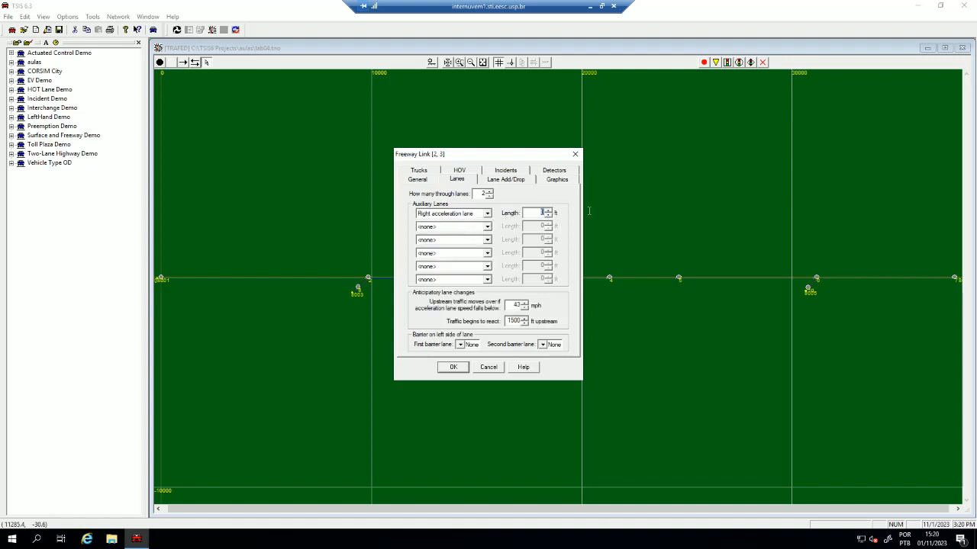
left_click(539, 213)
type("500")
- Add a 500 ft right deceleration lane as the second auxiliary lane of link 2-3 and apply the link settings
left_click(469, 228)
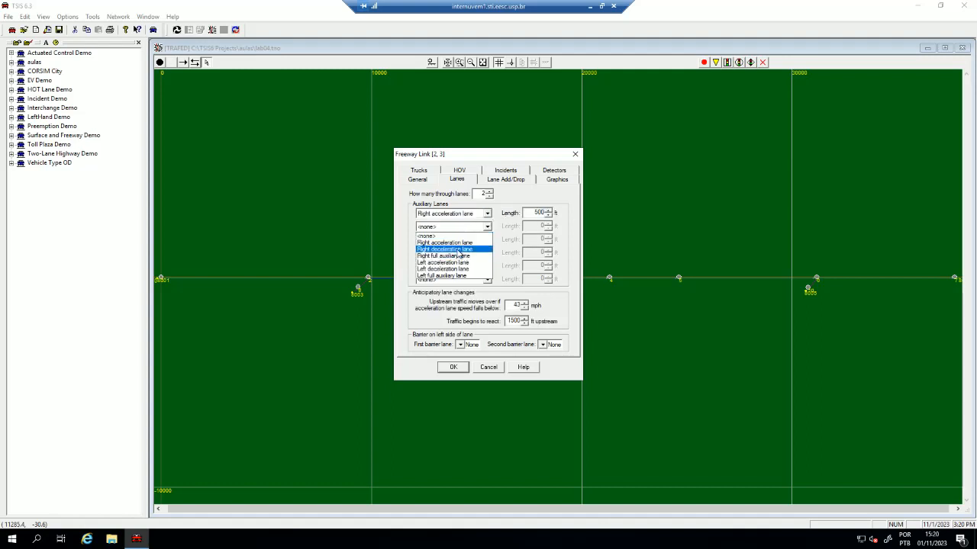
left_click(462, 250)
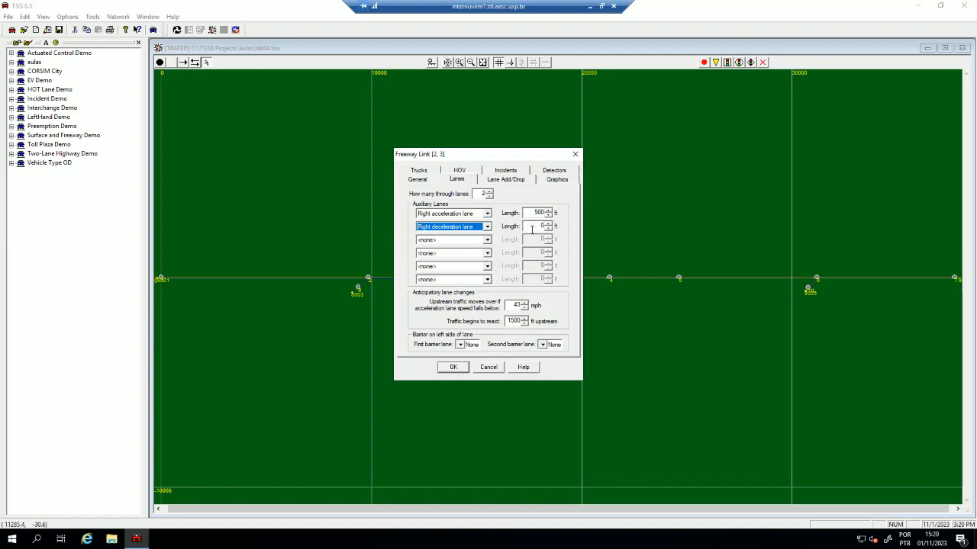
left_click(532, 226)
type("500")
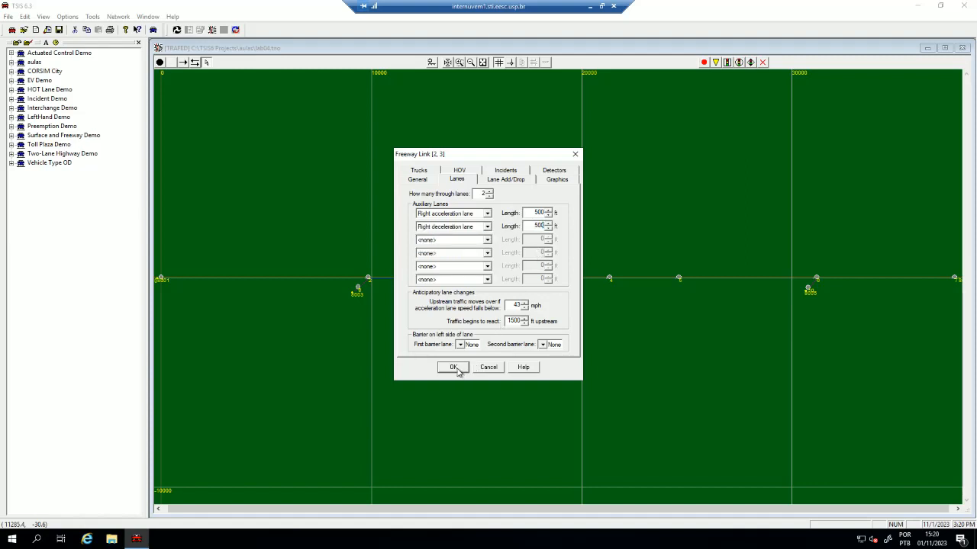
left_click(453, 369)
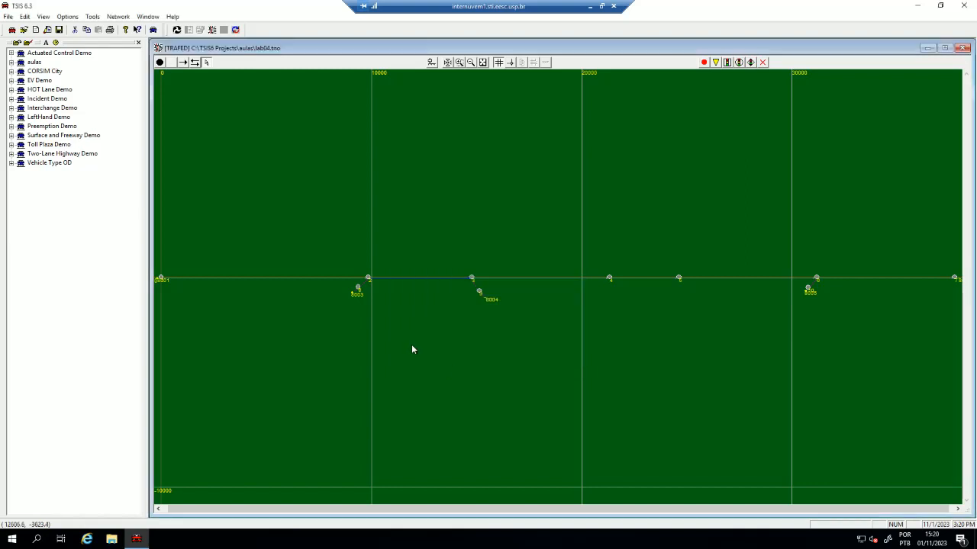
- Translate the network again, overwriting lab04.trf, check the remaining lane warnings and close the simulation window
left_click(176, 29)
left_click(478, 300)
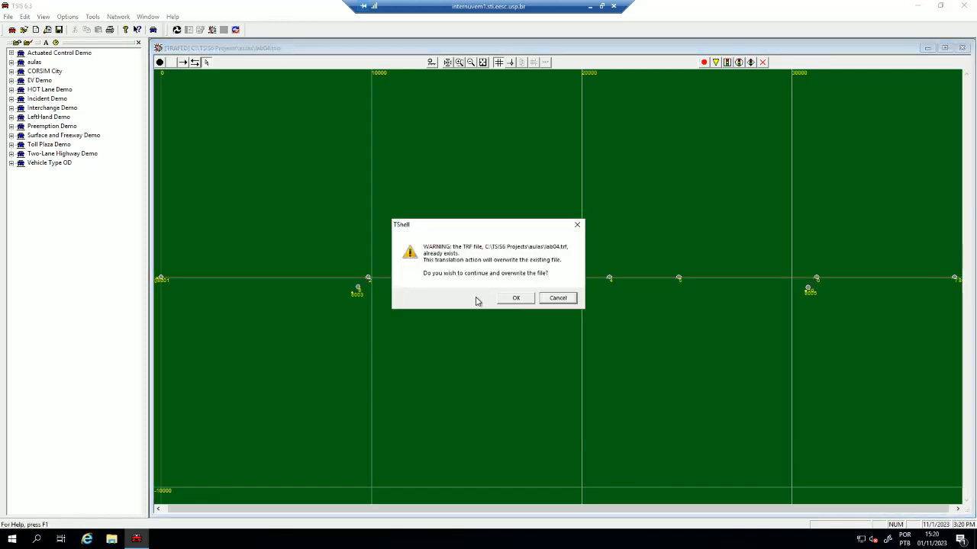
left_click(515, 298)
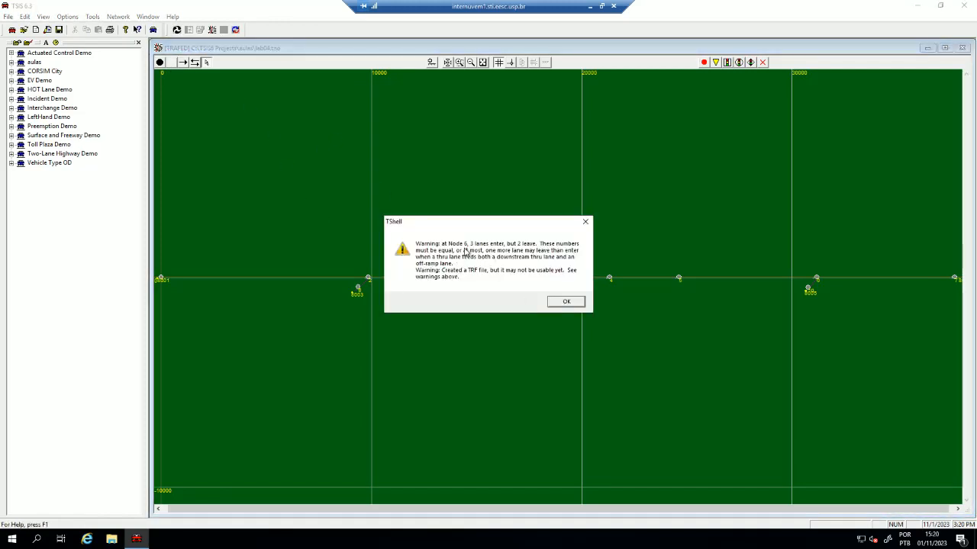
left_click(565, 303)
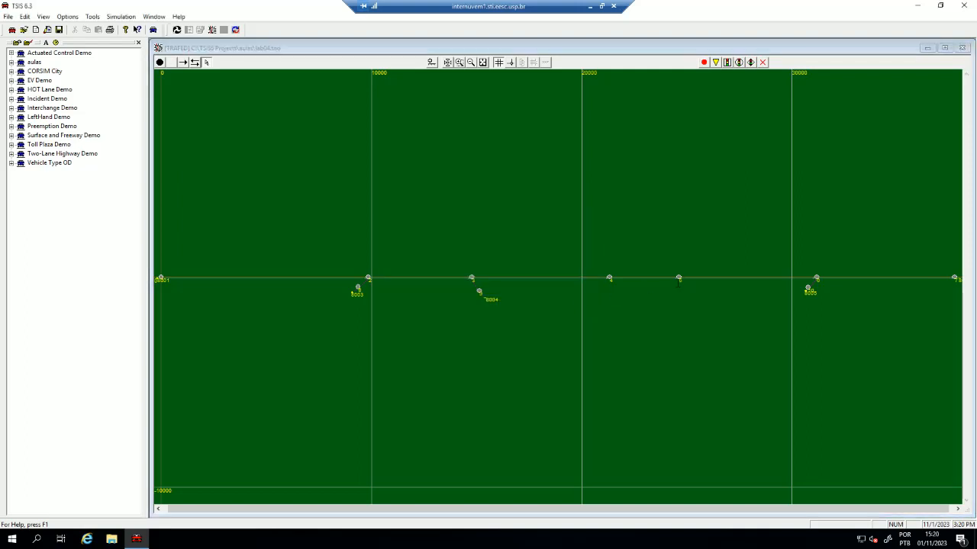
left_click(925, 50)
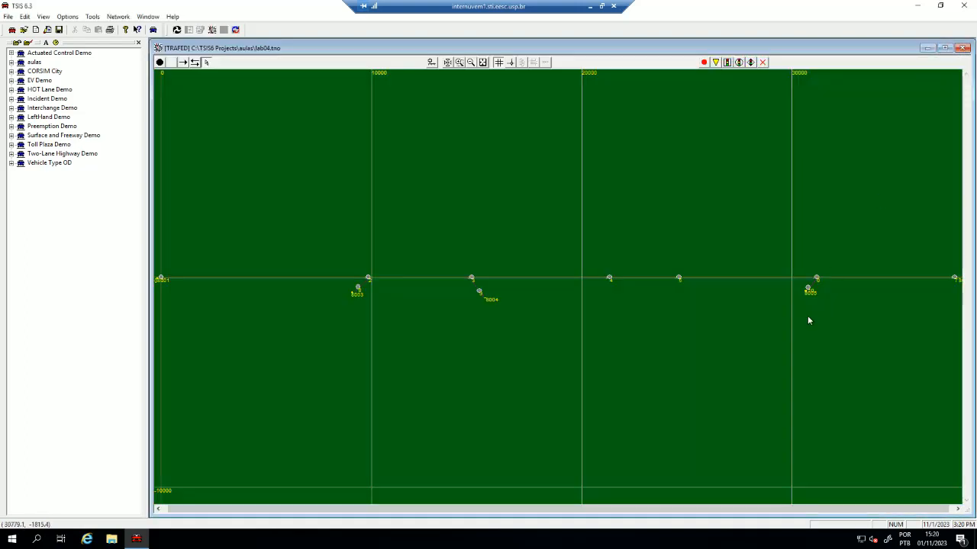
- Add a right acceleration lane with its length to freeway link 6-7 and apply the link settings
double_click(831, 281)
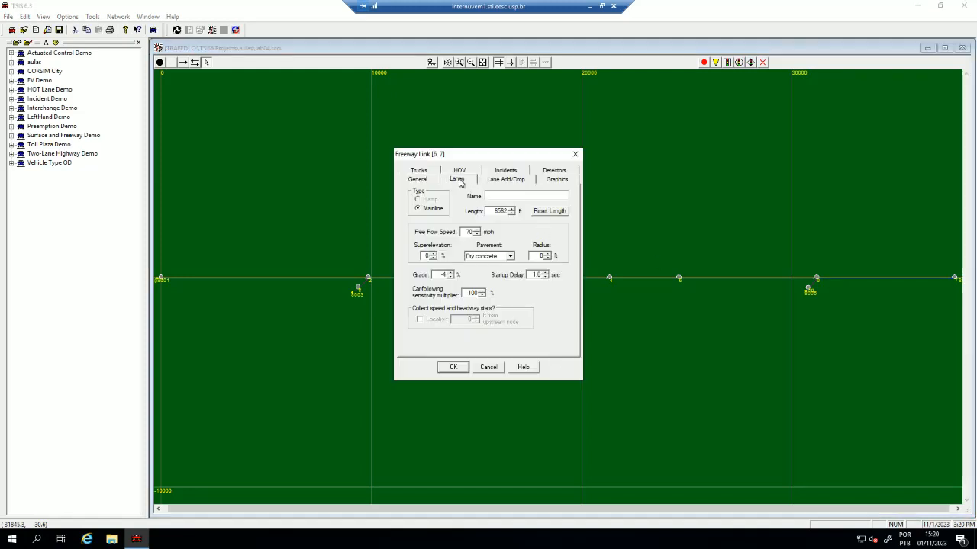
left_click(457, 181)
left_click(483, 214)
left_click(462, 231)
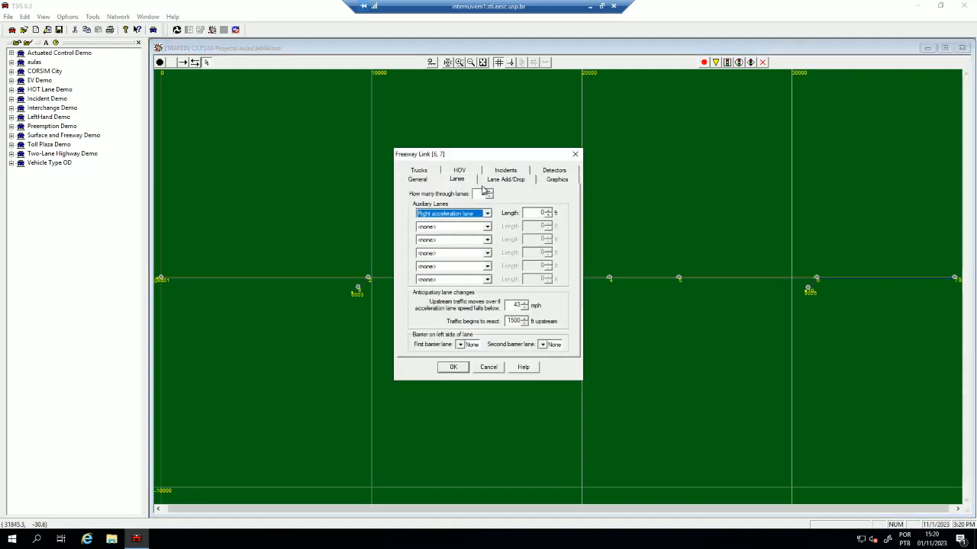
double_click(538, 213)
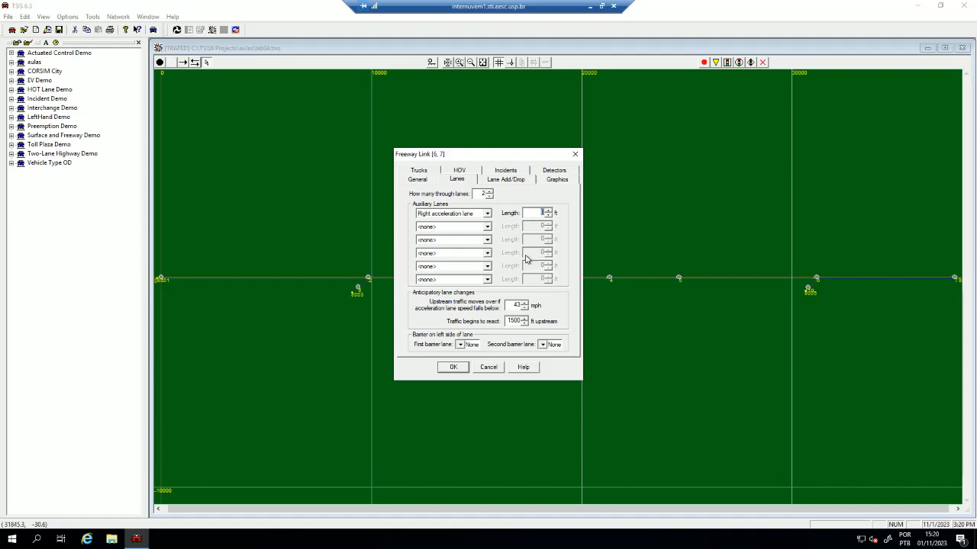
left_click(453, 367)
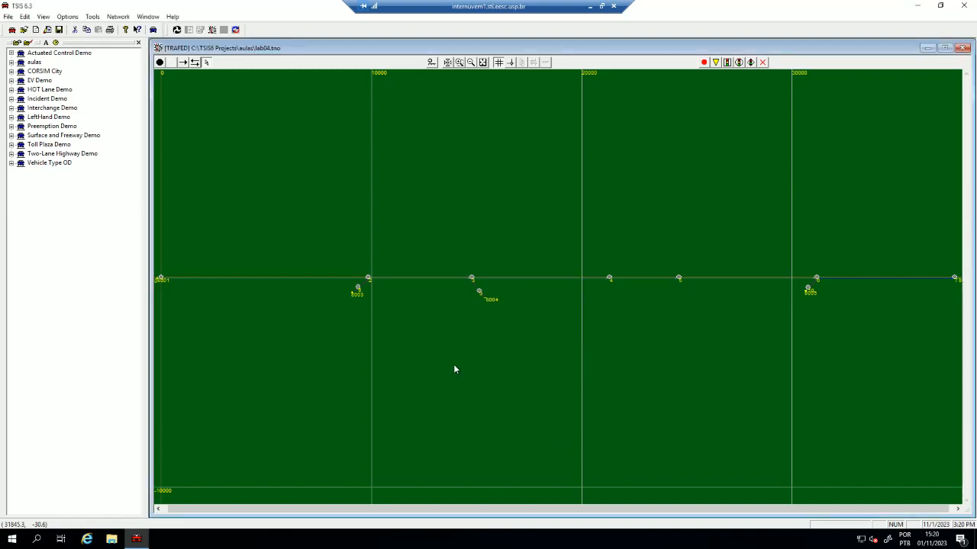
- Retranslate the network over the existing lab04.trf and run the CORSIM simulation
left_click(177, 30)
left_click(479, 301)
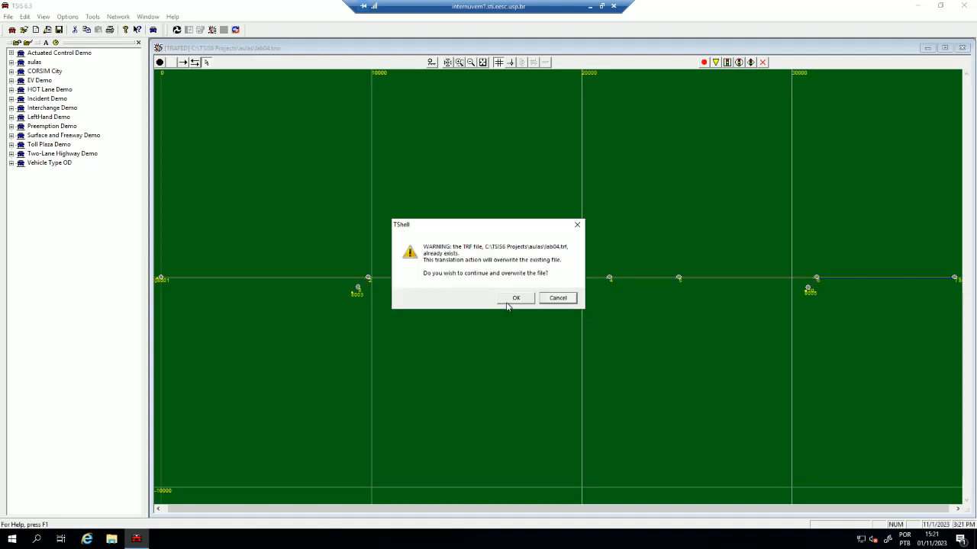
left_click(508, 302)
left_click(184, 63)
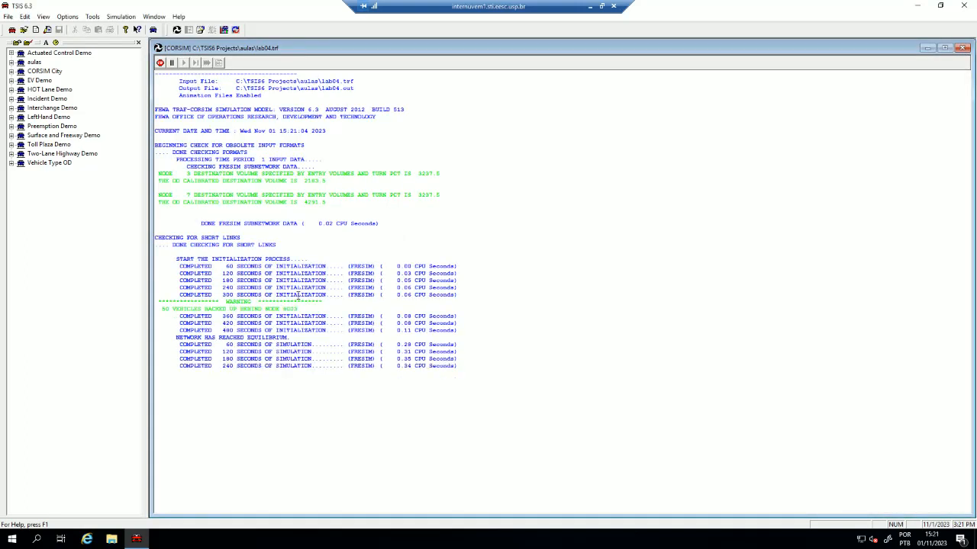
- Examine the warnings about vehicles backed up behind entry nodes in the CORSIM run log
left_click_drag(194, 309, 282, 308)
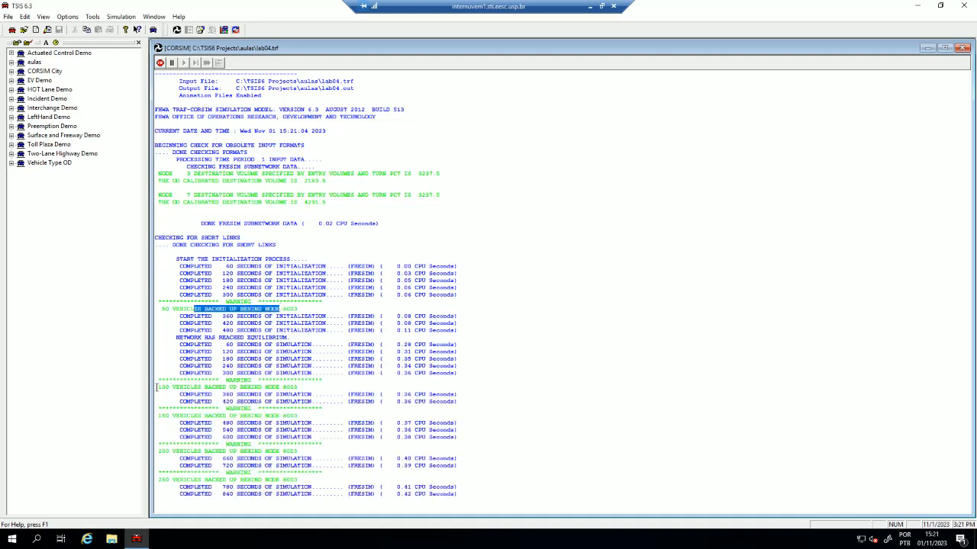
left_click_drag(155, 387, 218, 380)
left_click_drag(177, 408, 197, 409)
scroll(193, 448, "down", 2)
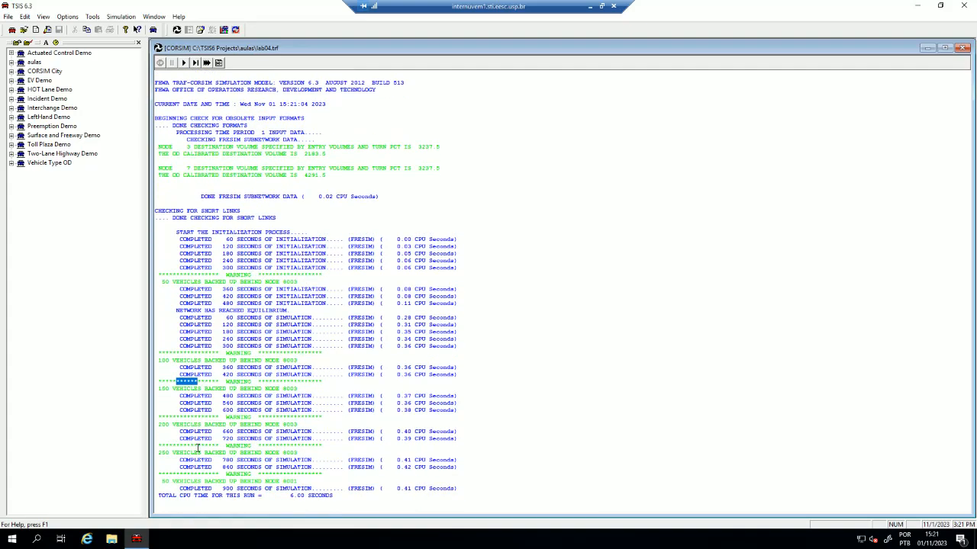
scroll(197, 447, "up", 2)
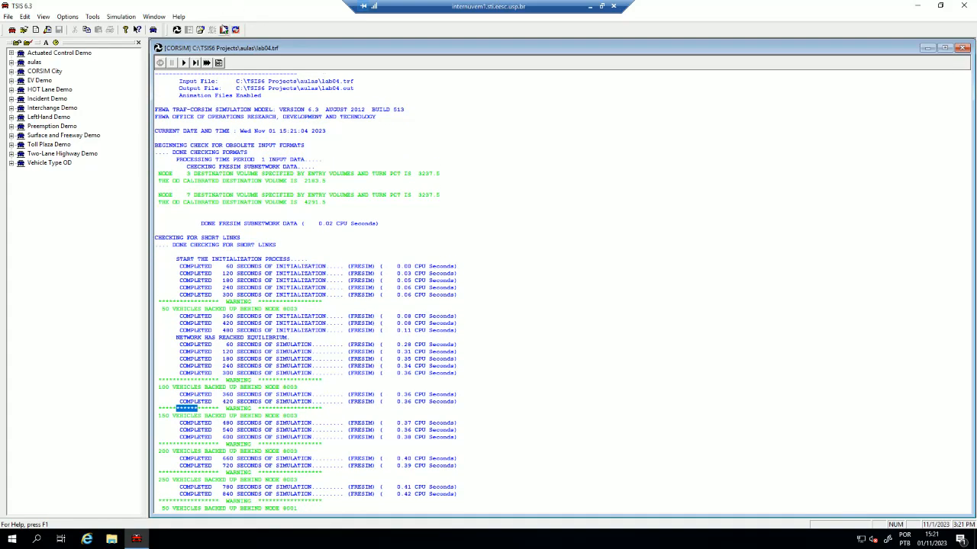
- Open the lab04 simulation results in TRAFVU and display the vehicles on the network
left_click(224, 29)
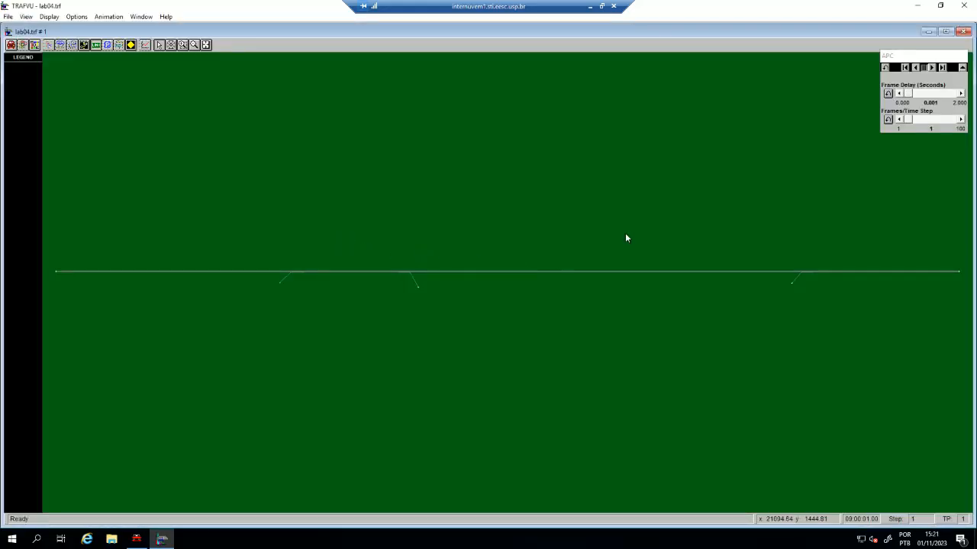
left_click(13, 46)
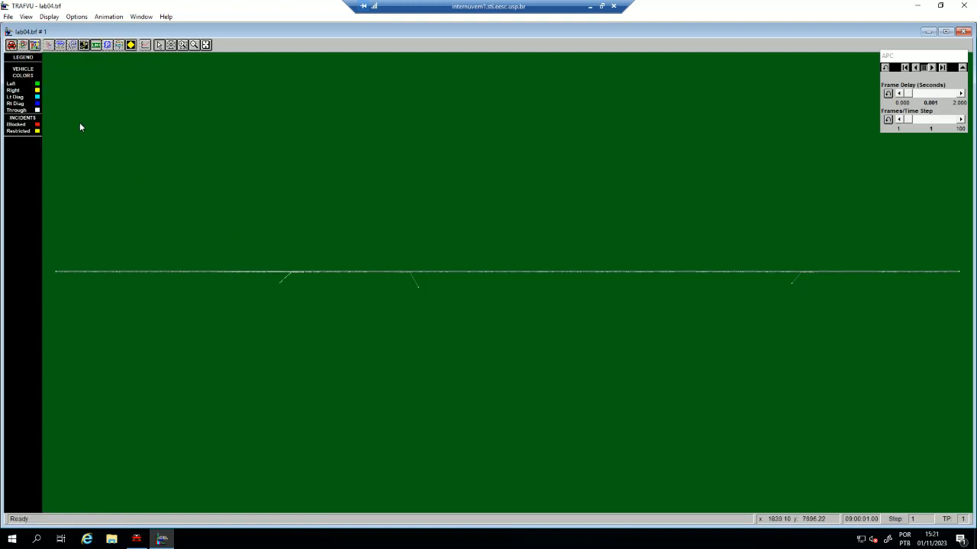
- Colour the vehicles by acceleration in the TRAFVU window preferences and save the setting
left_click(49, 17)
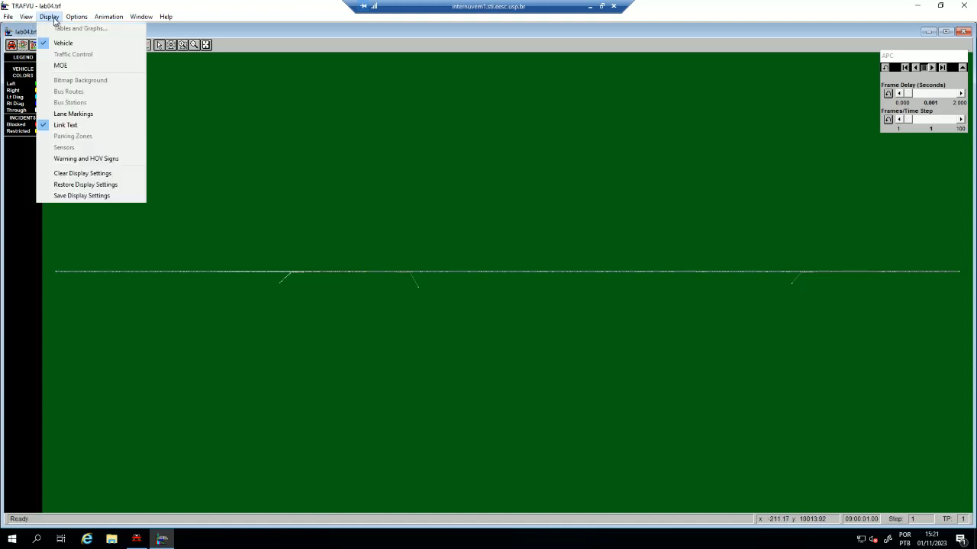
mouse_move(81, 18)
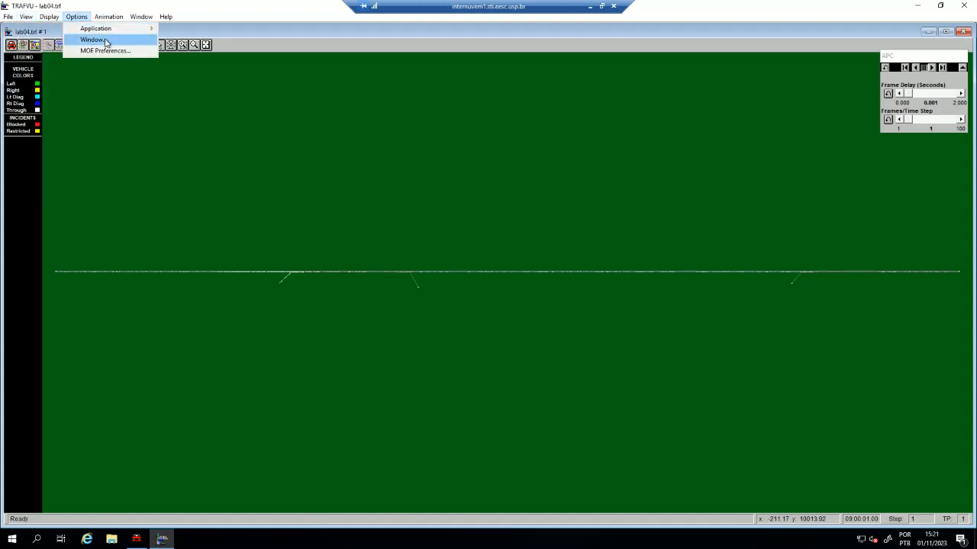
left_click(93, 39)
left_click(74, 147)
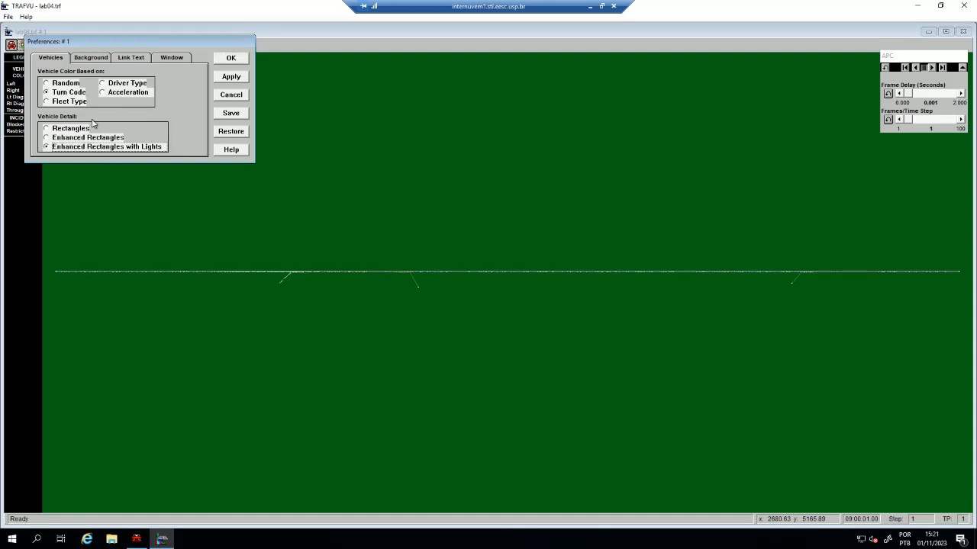
left_click(119, 93)
left_click(229, 78)
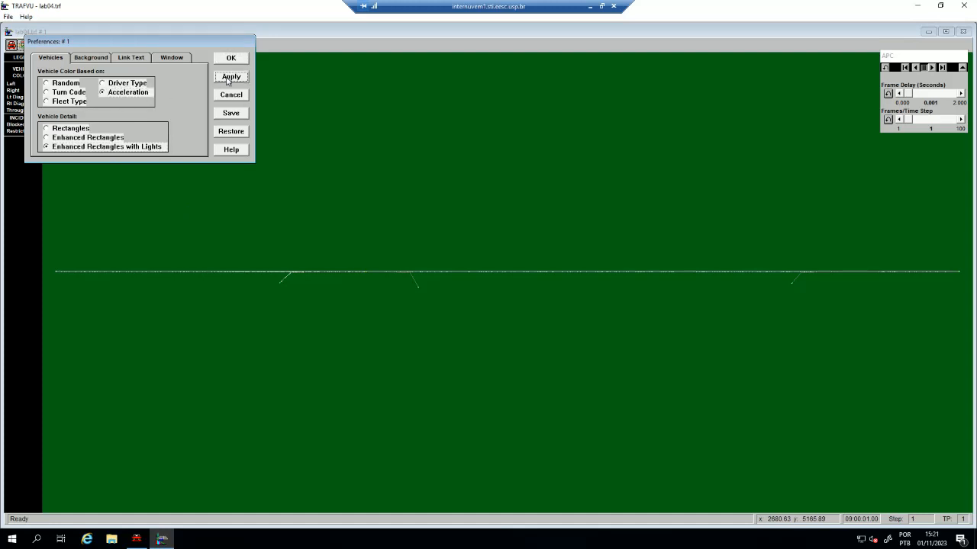
left_click(238, 116)
left_click(231, 60)
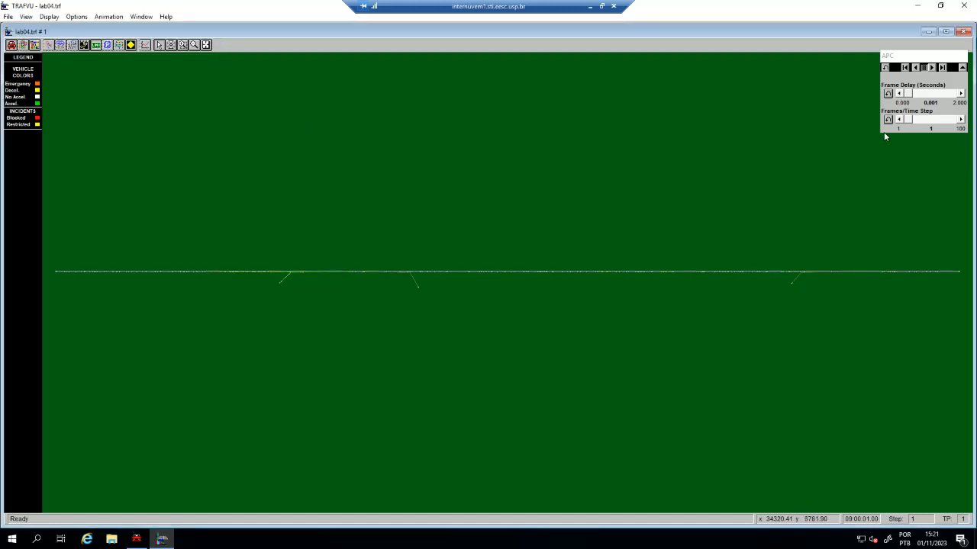
- Set the animation to 26 frames per time step and play it forward
left_click_drag(914, 122, 937, 115)
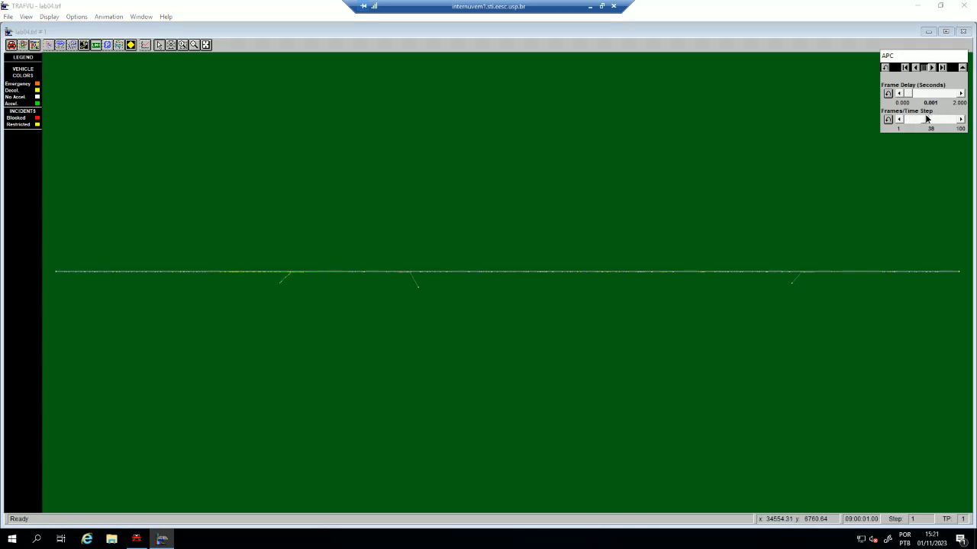
left_click(932, 68)
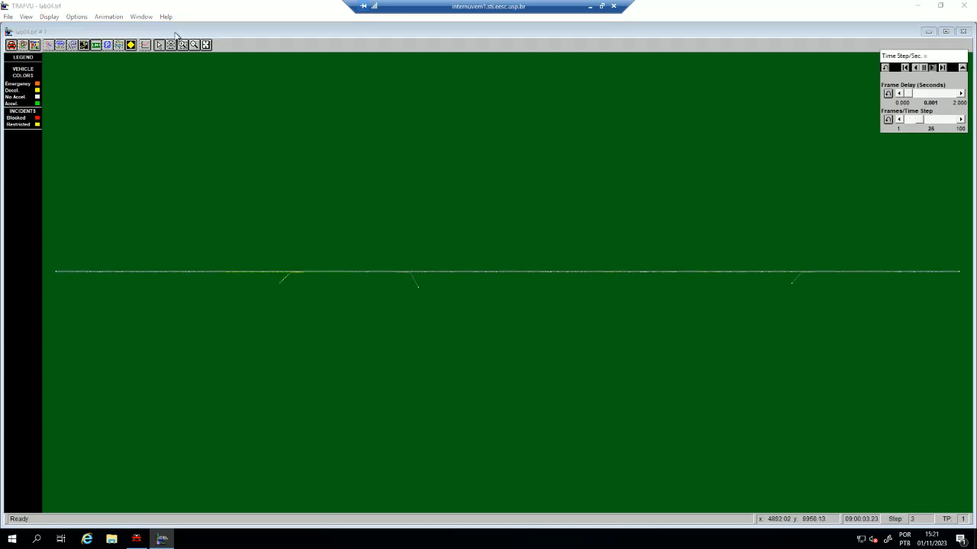
- Zoom in on the first on-ramp merge to inspect the vehicle queues and return to the full network view
left_click(176, 35)
left_click_drag(312, 294, 226, 251)
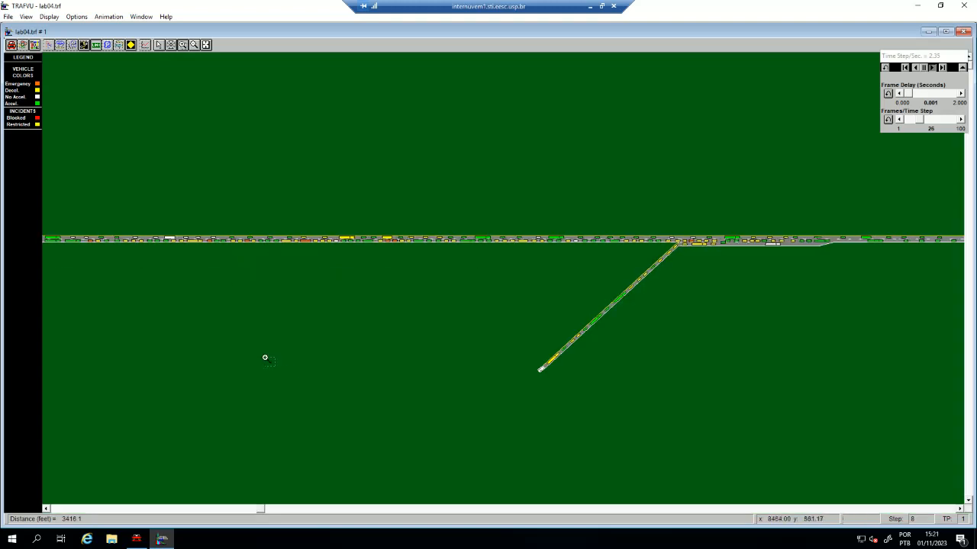
left_click(194, 46)
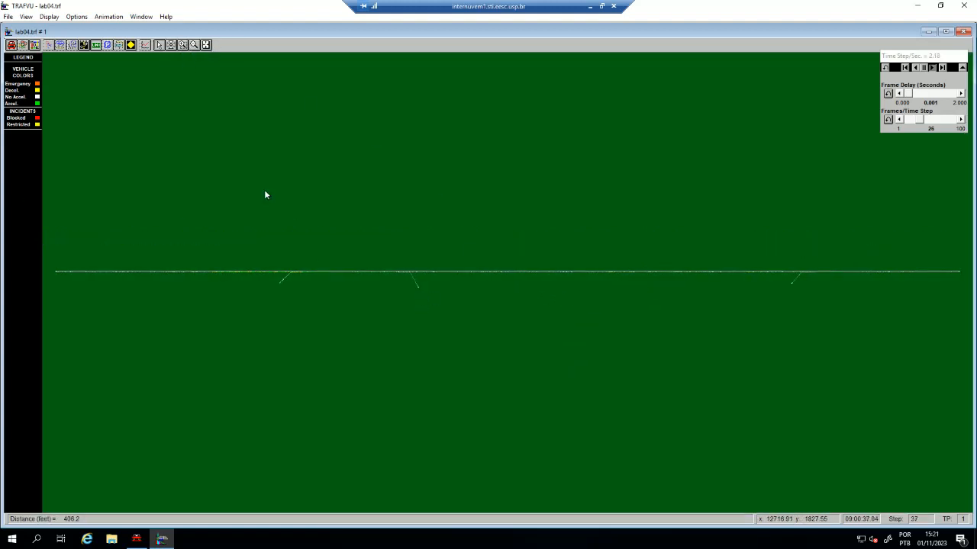
- Inspect the traffic around the first on-ramp and off-ramp, and on the mainline upstream of the last on-ramp
left_click(182, 45)
left_click_drag(431, 298, 272, 246)
left_click(253, 313)
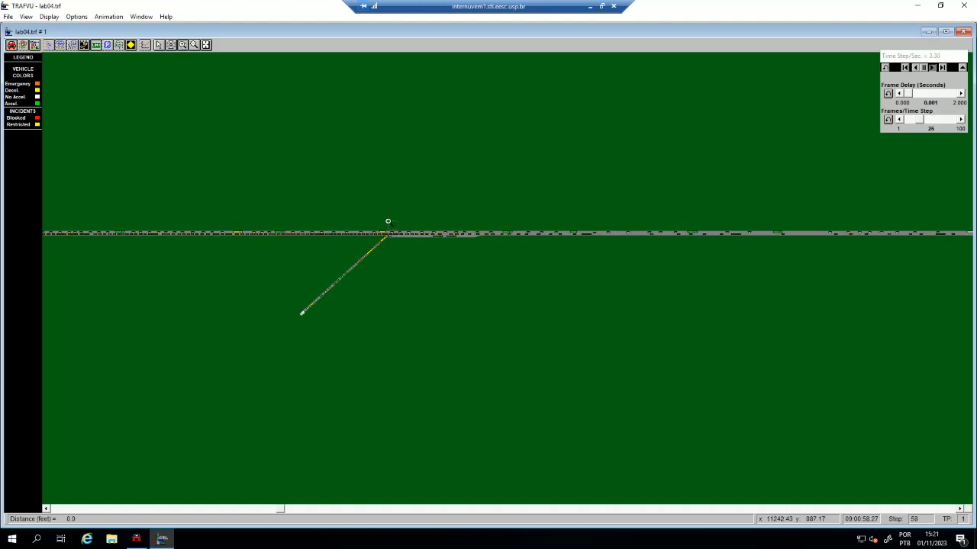
left_click(184, 48)
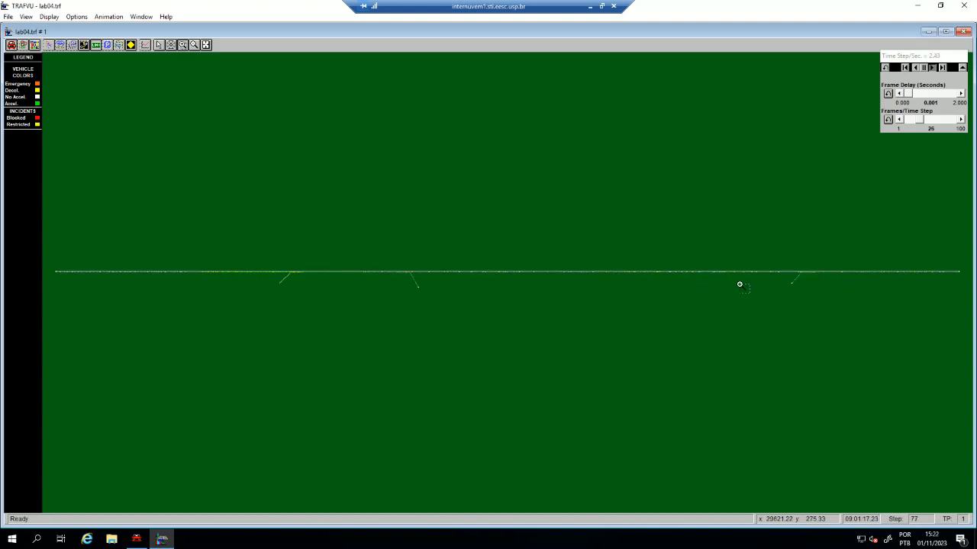
left_click_drag(748, 292, 625, 258)
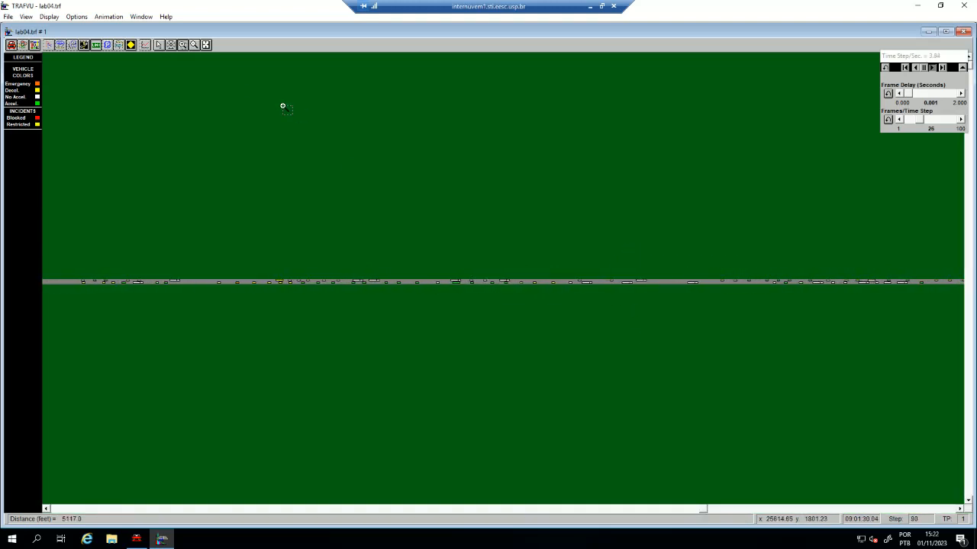
left_click(206, 44)
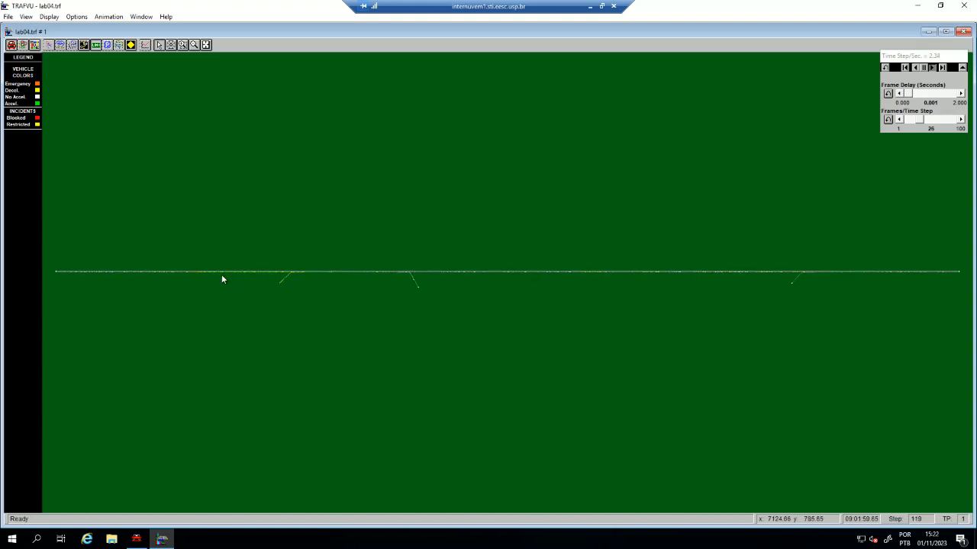
- Inspect the queue on the mainline upstream of the first on-ramp and return to the full network view
left_click(182, 44)
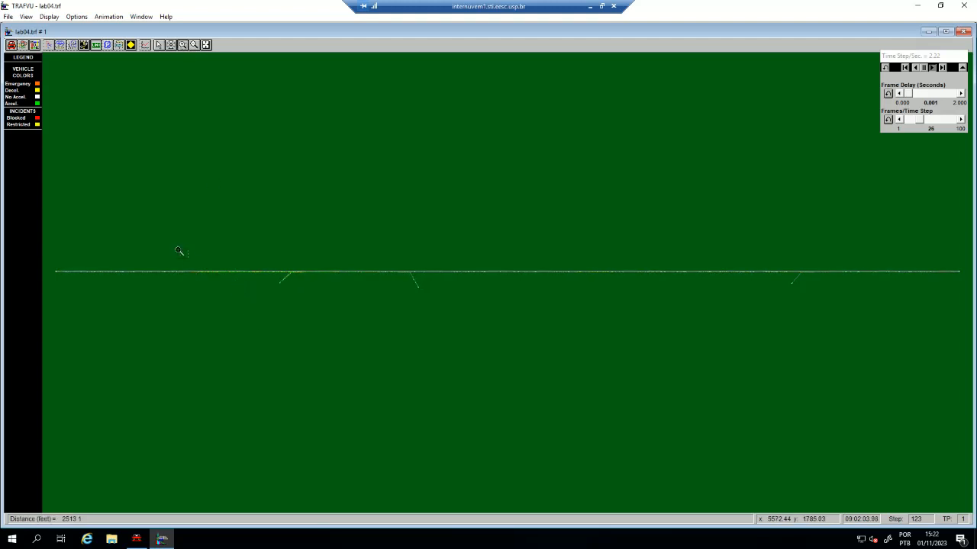
left_click_drag(179, 250, 235, 282)
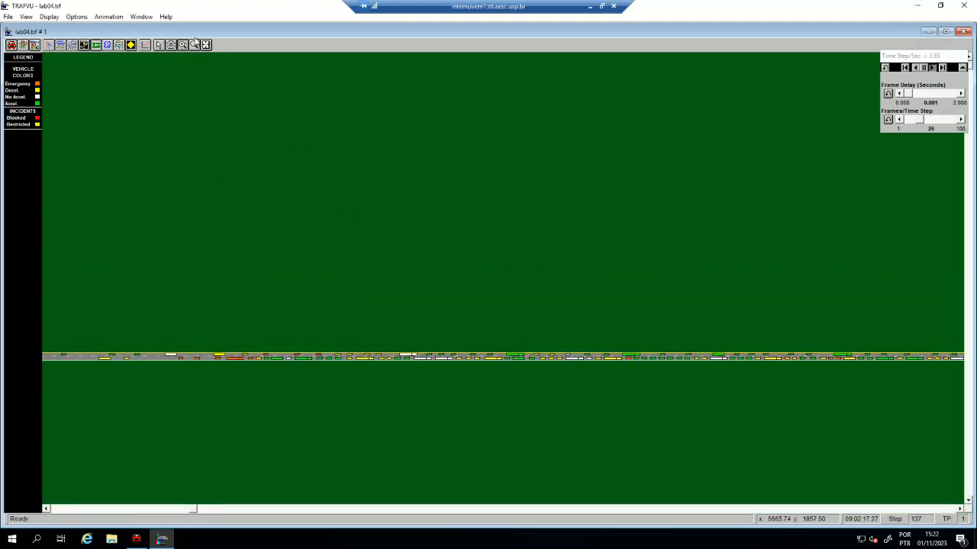
left_click(206, 45)
left_click(158, 45)
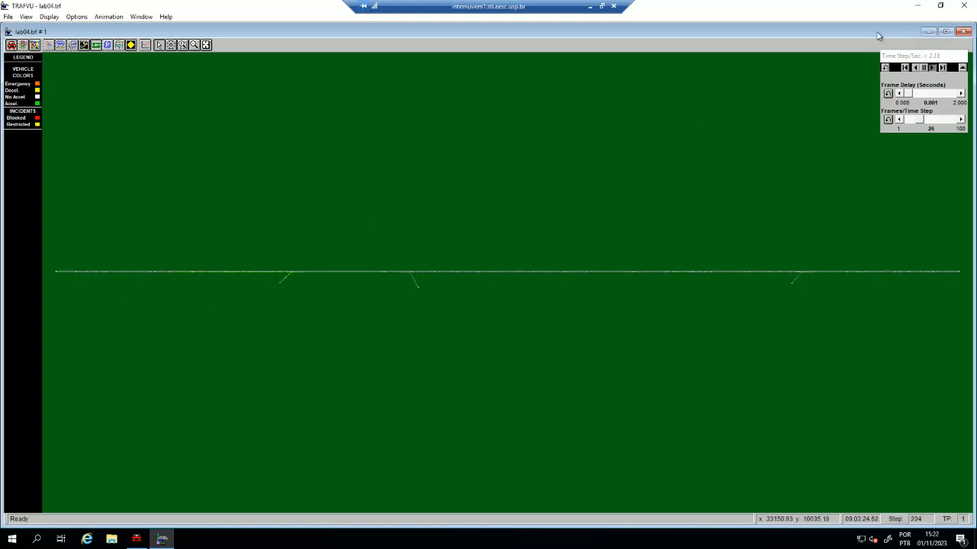
- Close TRAFVU and the CORSIM output to return to TRAFED, and check the truck percentage of entry node 8003
left_click(965, 6)
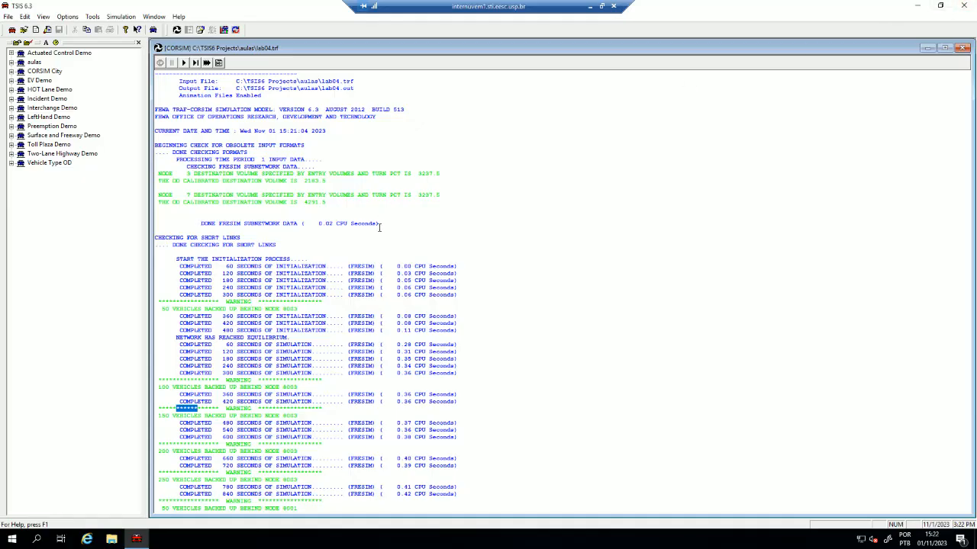
left_click(963, 48)
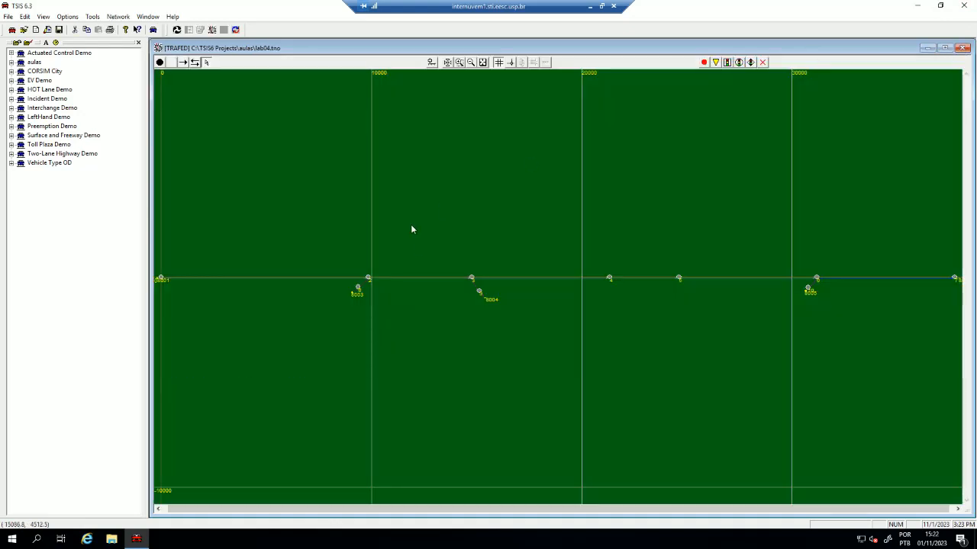
double_click(352, 294)
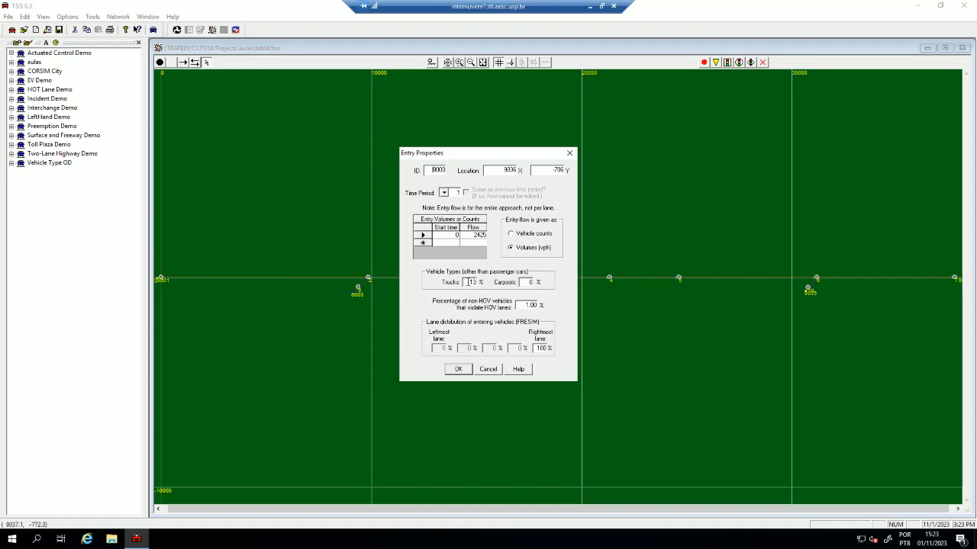
left_click(457, 369)
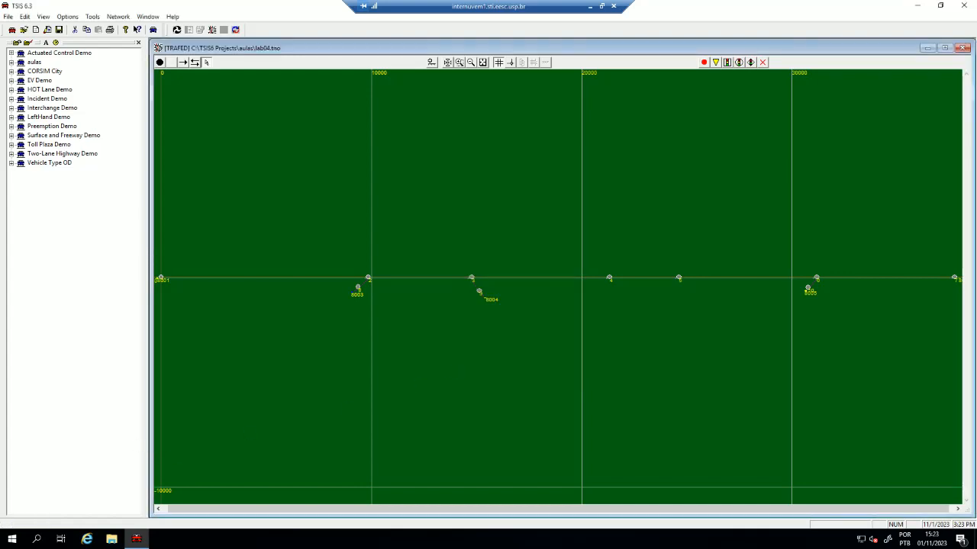
- Switch to lab4_2023.pdf and check the SUT and TT truck shares under Table 1 for weekdays and long holidays
left_click_drag(0, 130, 381, 59)
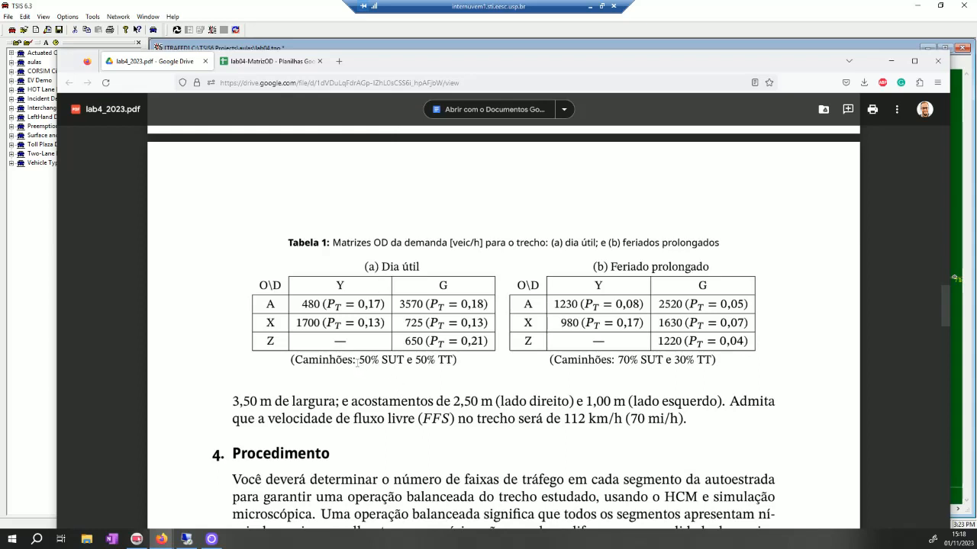
triple_click(357, 363)
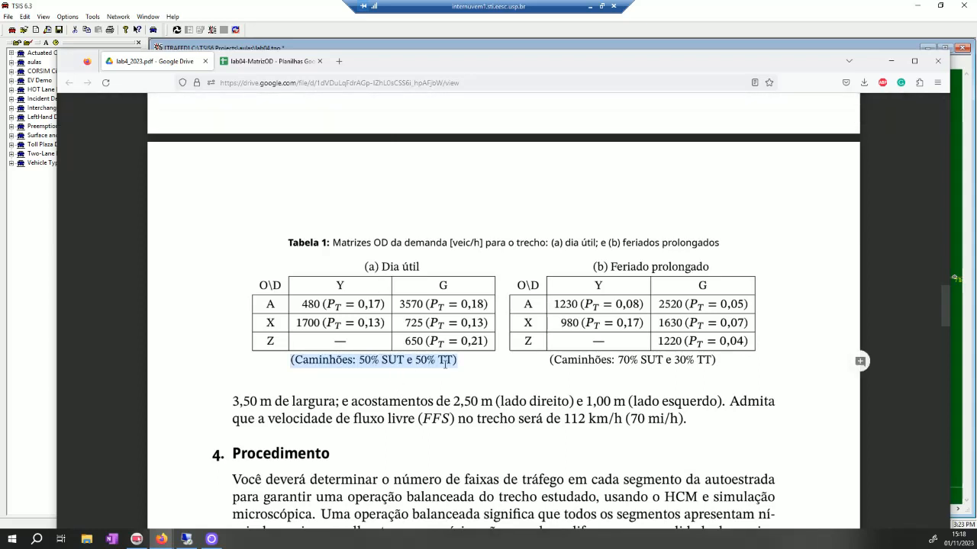
mouse_move(527, 61)
left_mouse_down()
mouse_move(163, 186)
mouse_move(0, 153)
mouse_move(513, 52)
left_mouse_up()
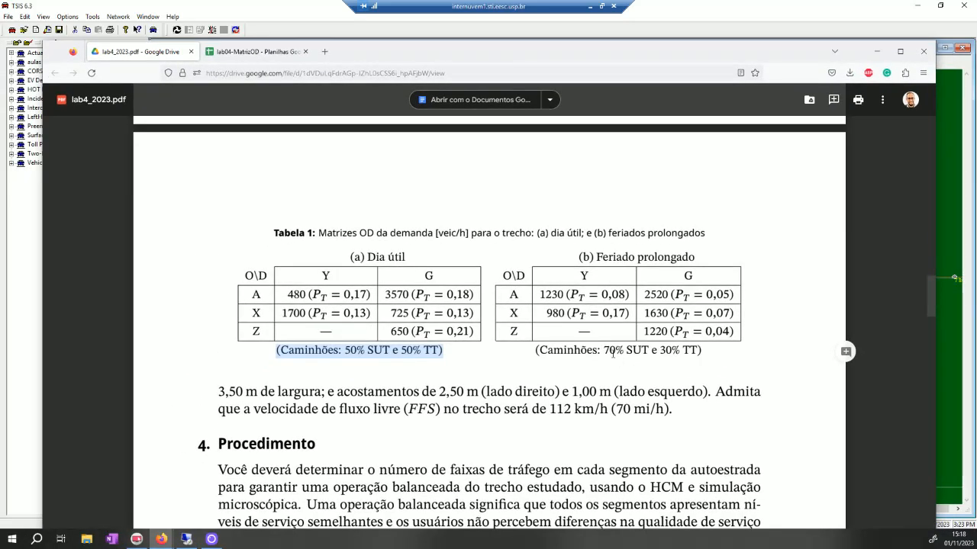
left_click_drag(604, 350, 649, 350)
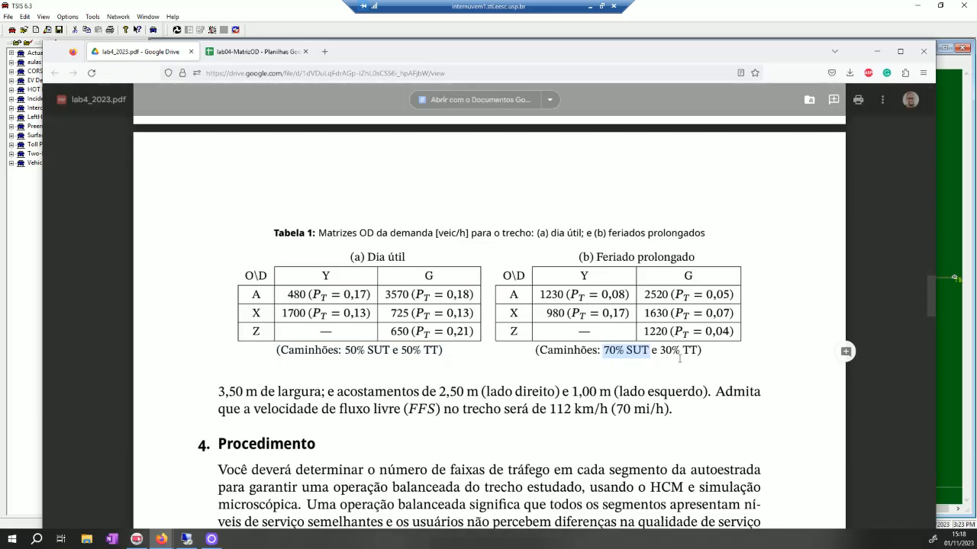
left_click_drag(573, 52, 0, 137)
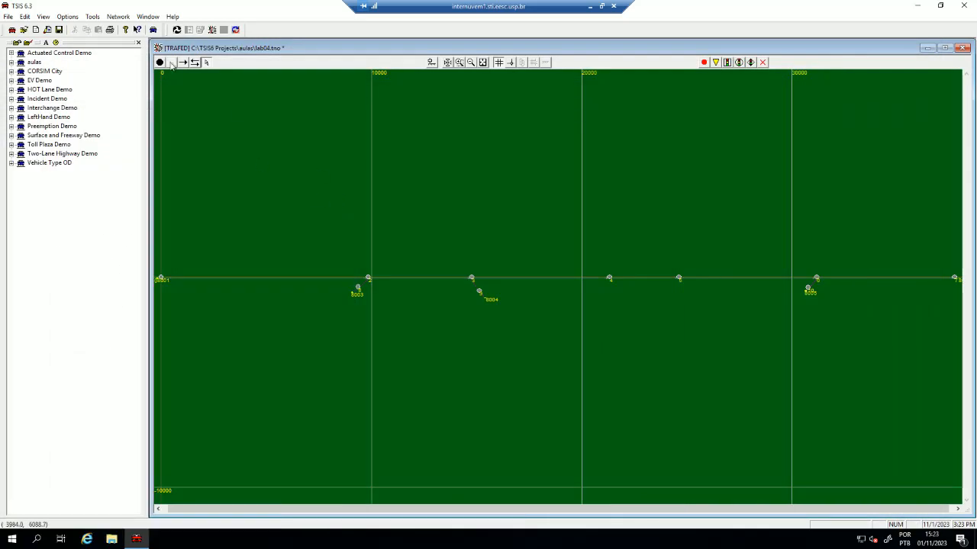
- Review the freeway truck percentages of vehicle types FRESIM 3 and FRESIM 4 in the network properties
left_click(119, 16)
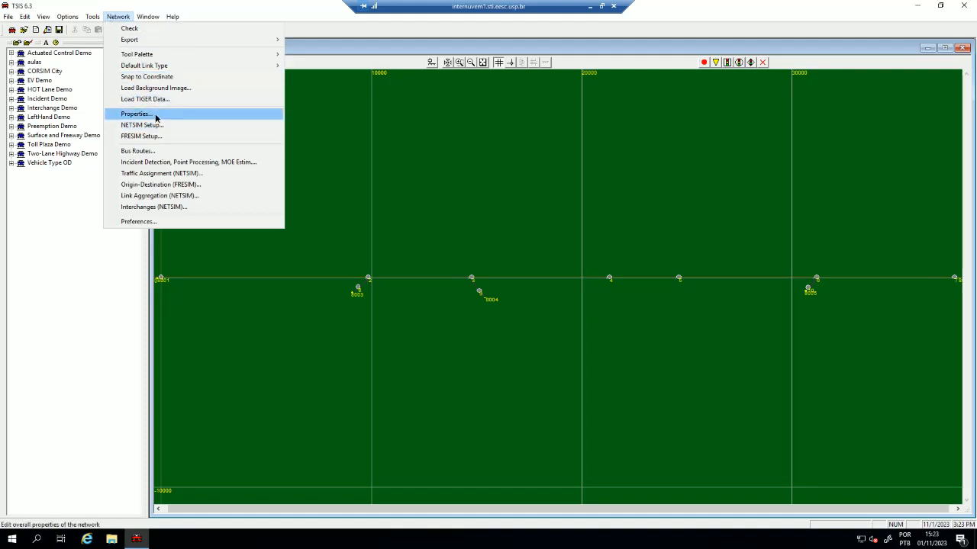
left_click(187, 115)
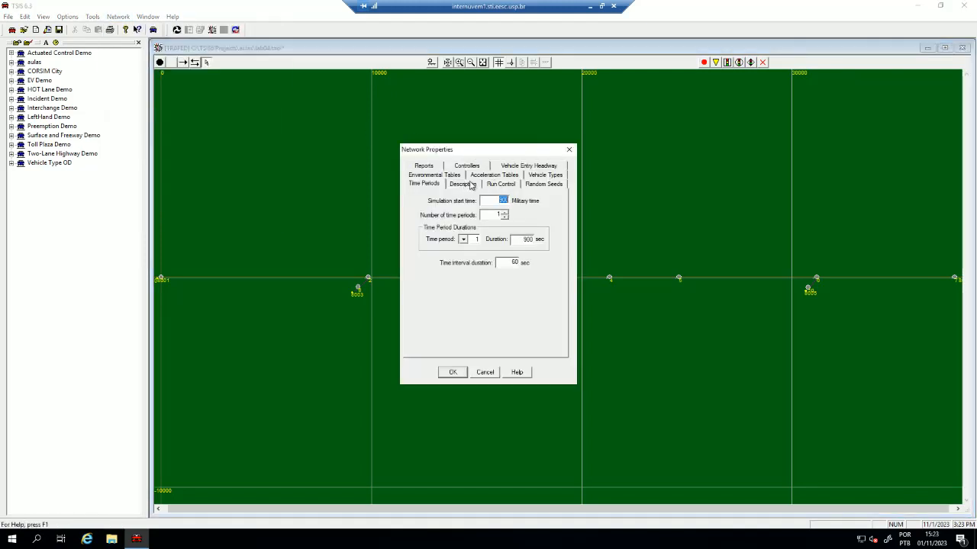
left_click(544, 175)
left_click(494, 212)
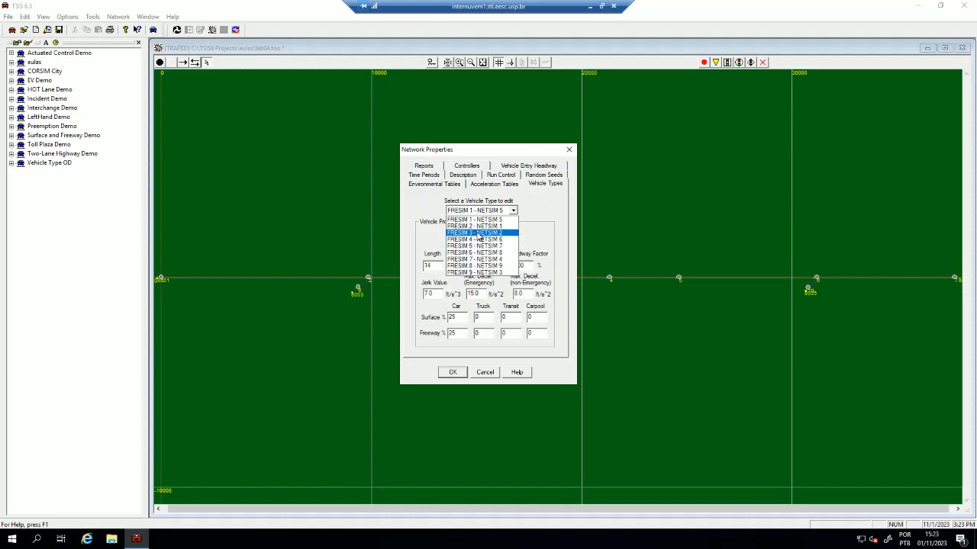
left_click(478, 234)
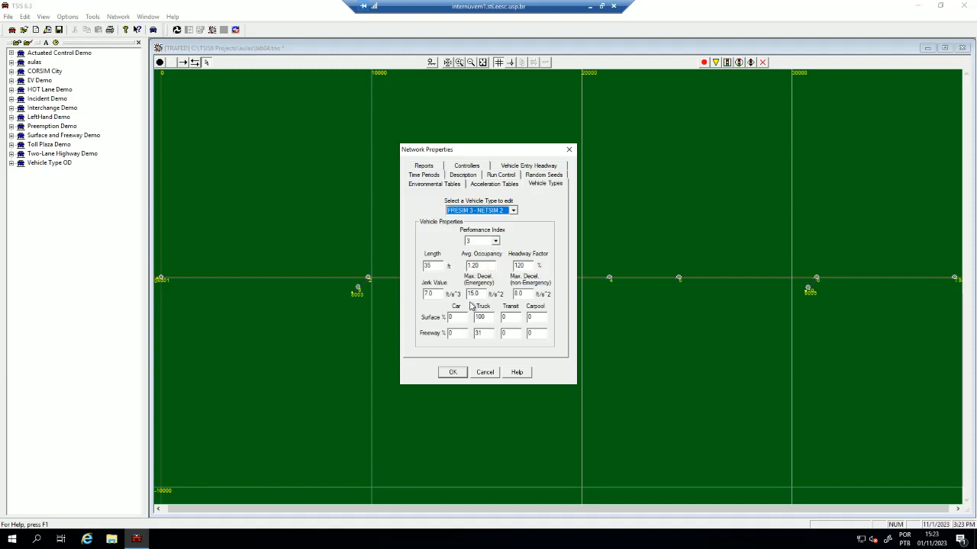
left_click_drag(489, 334, 468, 340)
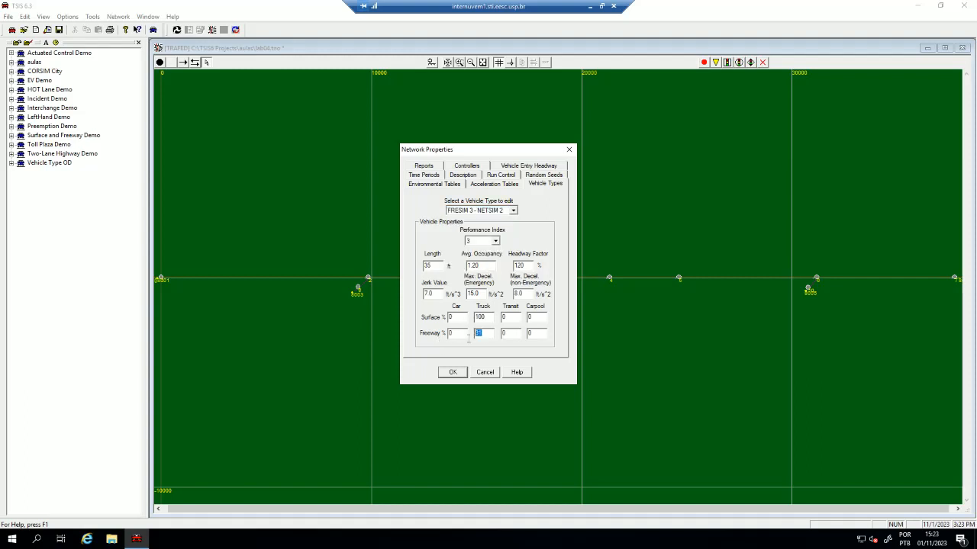
left_click(482, 212)
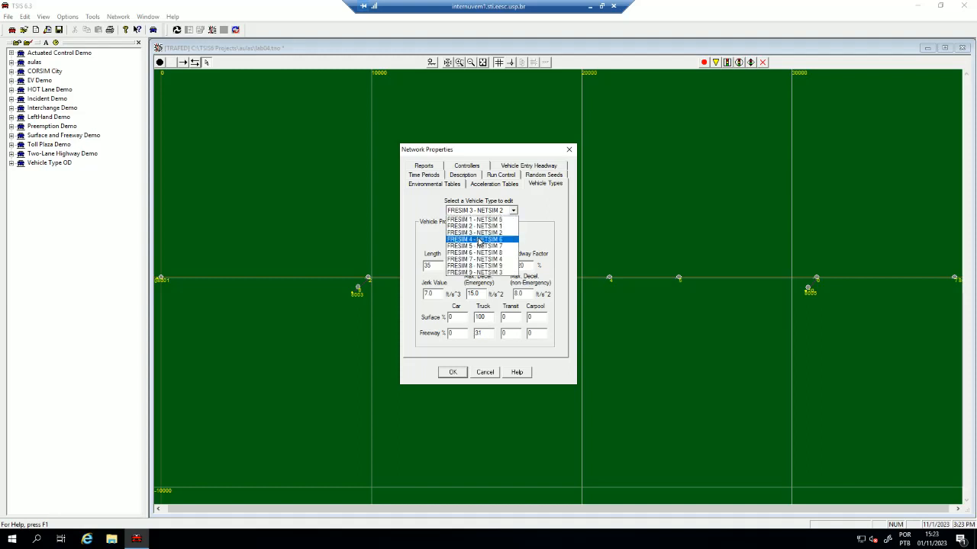
left_click(480, 243)
left_click(488, 337)
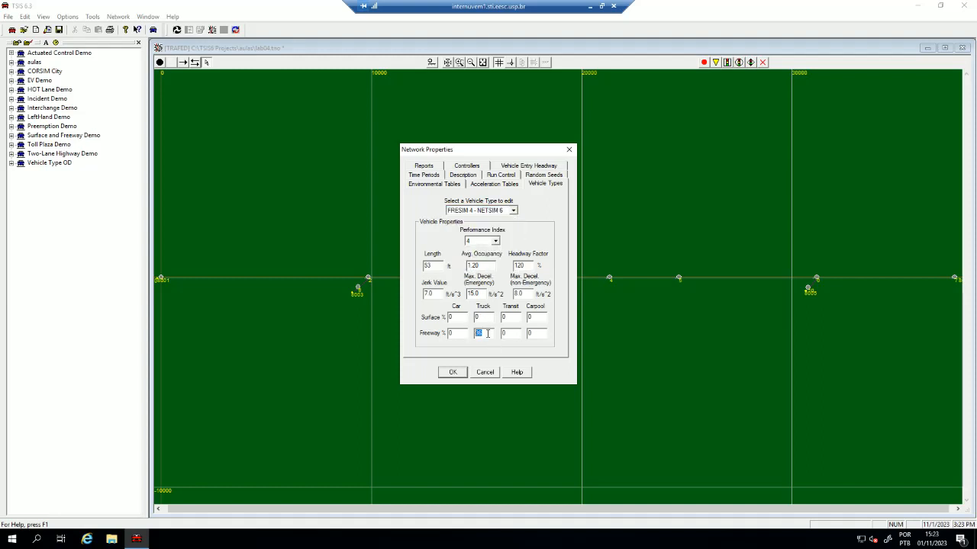
left_click(479, 212)
left_click(479, 233)
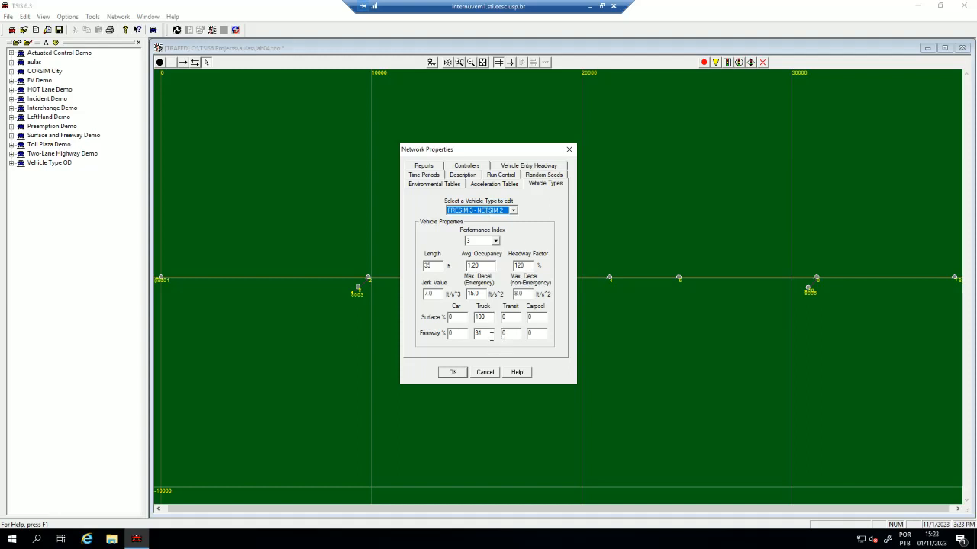
left_click_drag(492, 333, 475, 334)
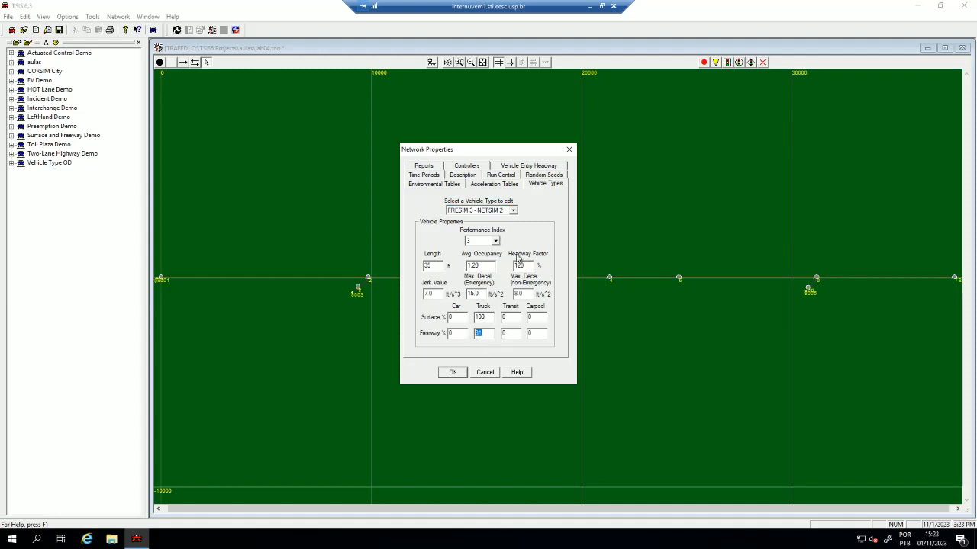
- Set the freeway truck percentage to 25 for vehicle types FRESIM 3 - NETSIM 2 and FRESIM 4 - NETSIM 6
left_click(488, 211)
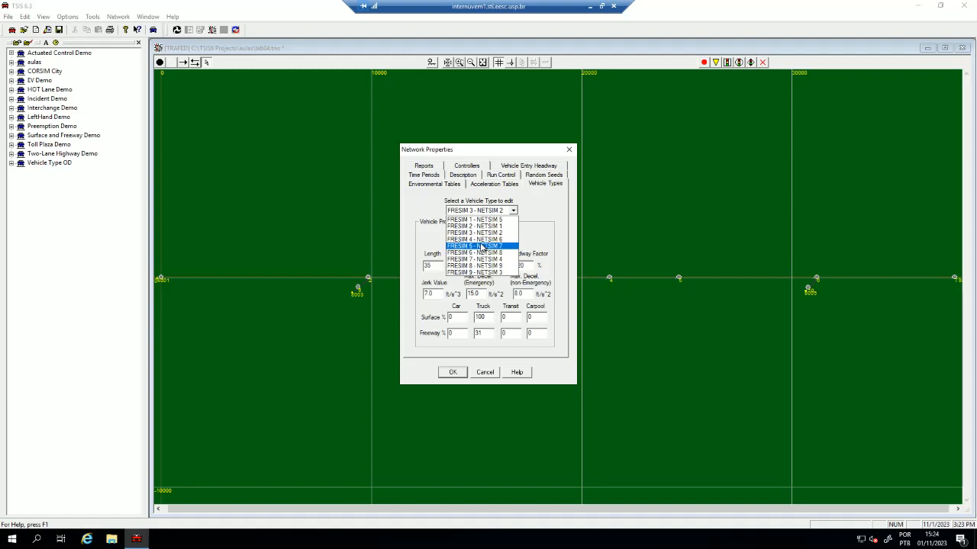
left_click(483, 233)
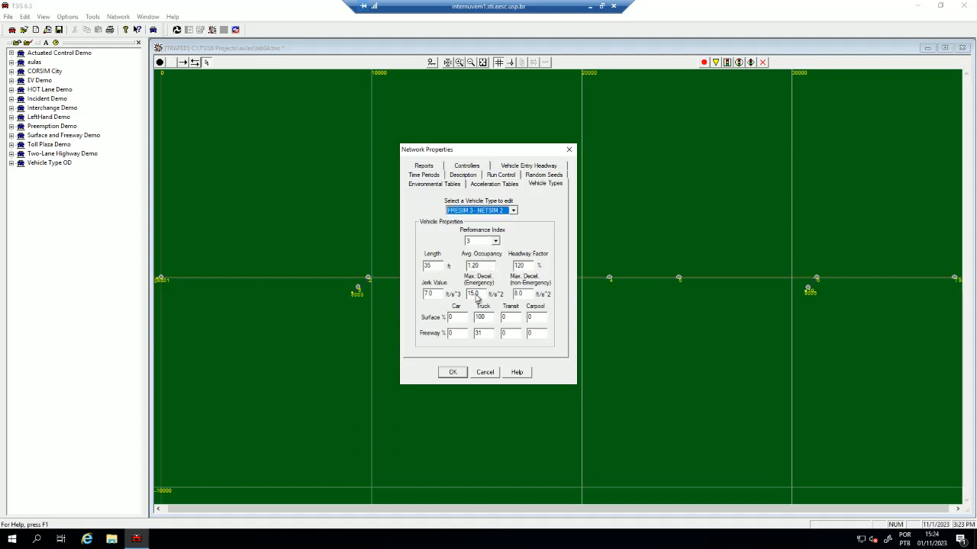
left_click_drag(489, 334, 467, 335)
type("25")
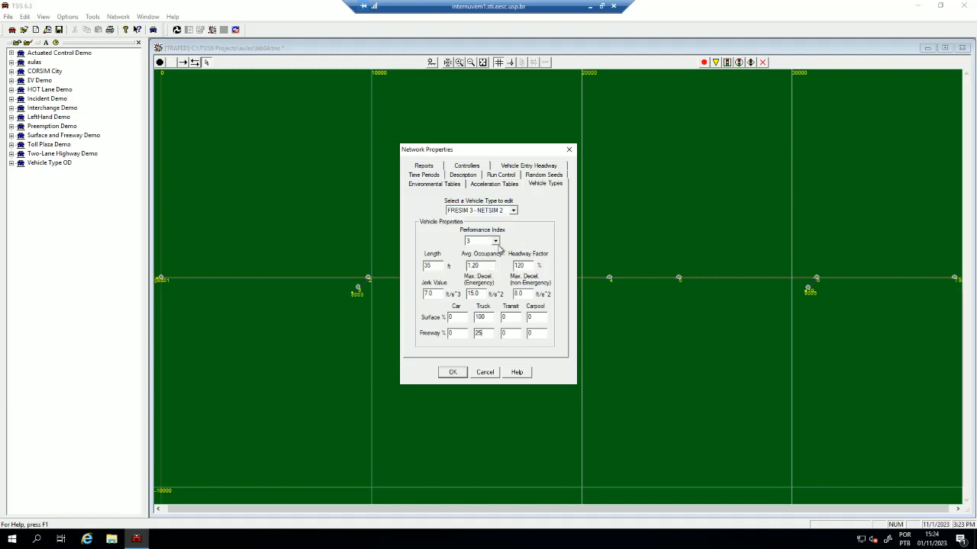
left_click(496, 214)
left_click(487, 240)
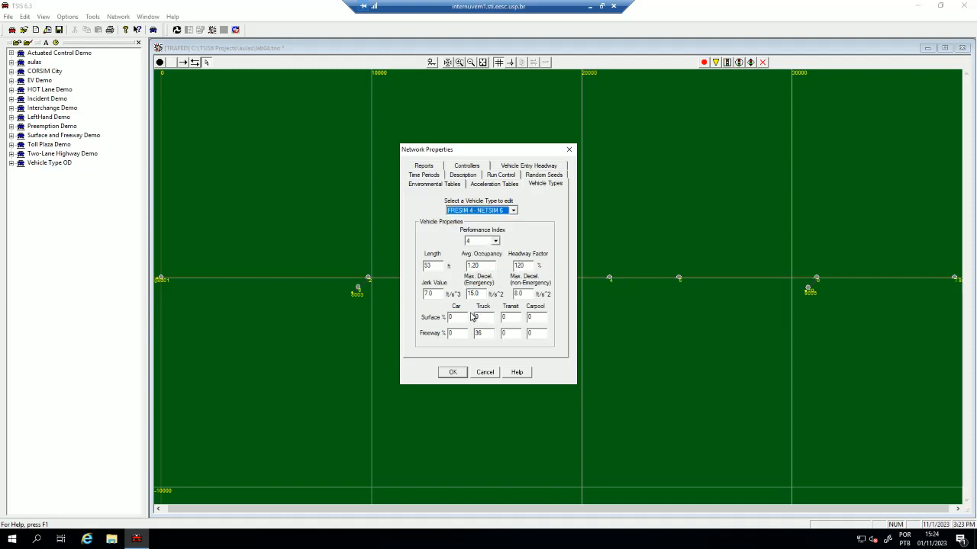
left_click_drag(489, 335, 472, 339)
type("25")
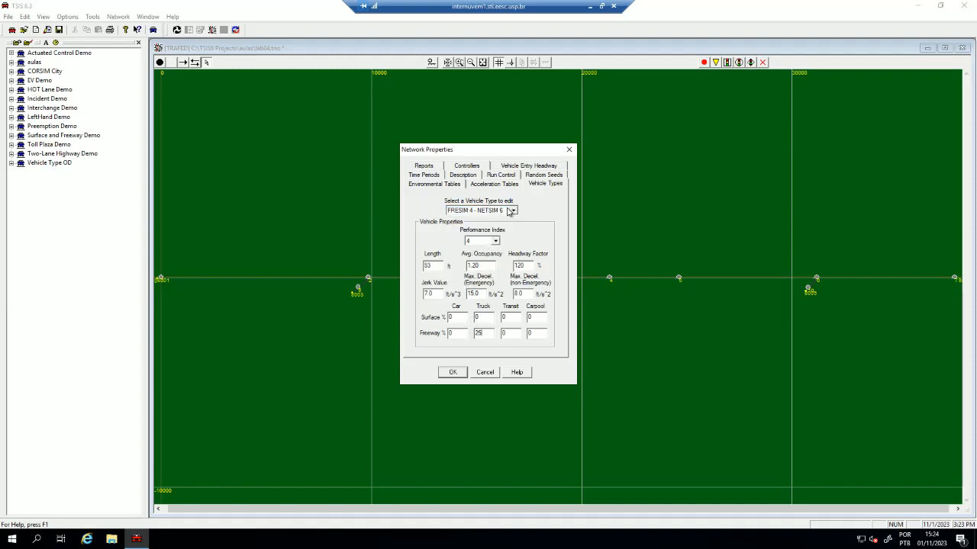
- Check the freeway truck percentages of vehicle types FRESIM 5 and FRESIM 6, and accept the network properties
left_click(501, 213)
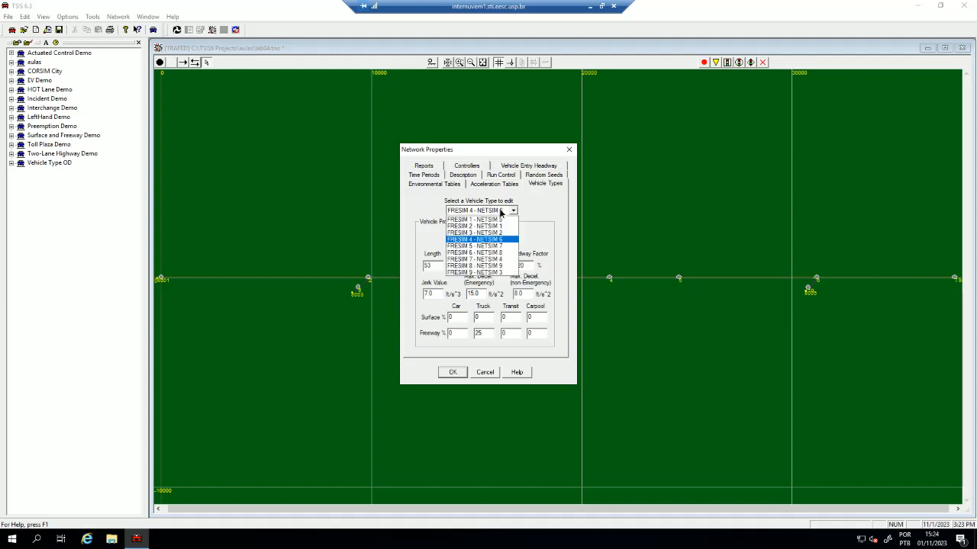
left_click(482, 247)
left_click(483, 333)
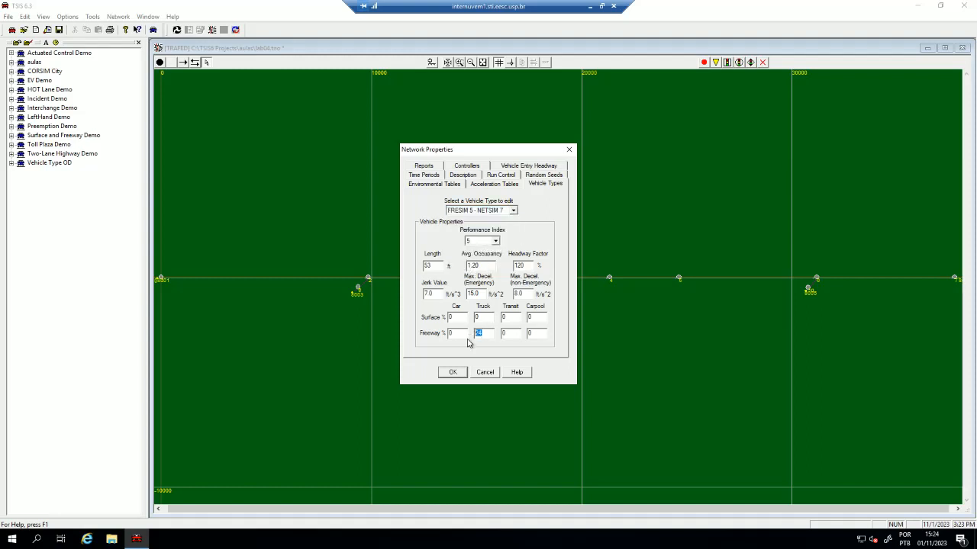
left_click(491, 211)
left_click(491, 253)
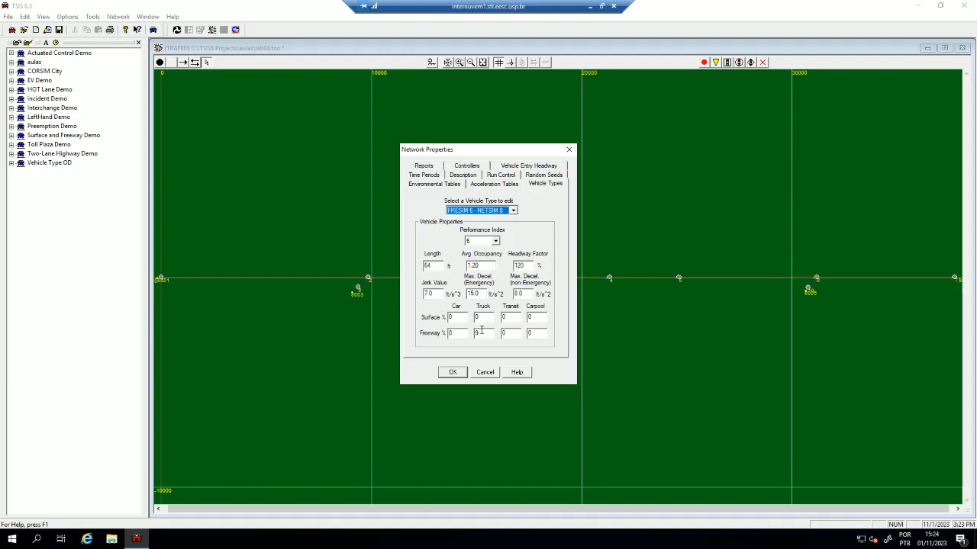
left_click(462, 373)
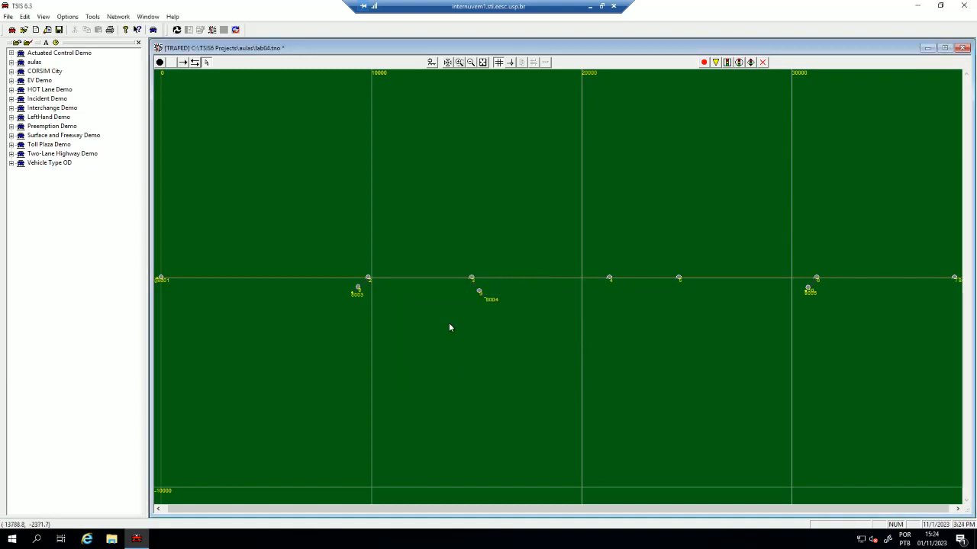
- Save the network changes, overwrite lab04.trf and run the CORSIM simulation
left_click(177, 30)
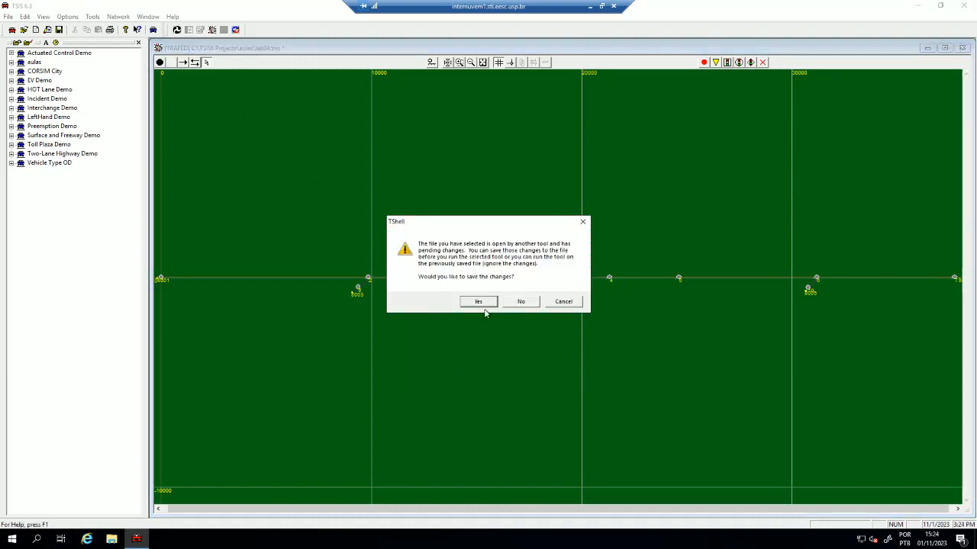
left_click(479, 302)
left_click(518, 299)
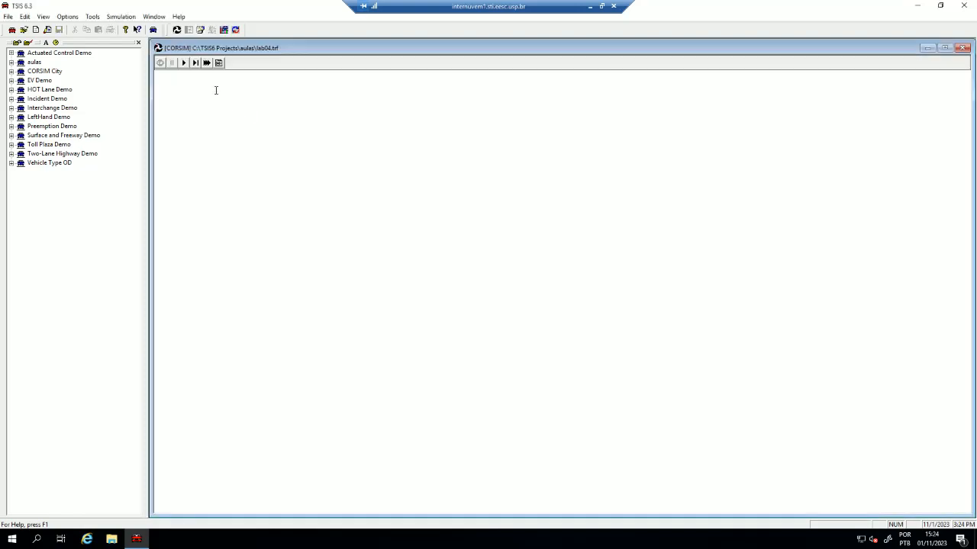
left_click(184, 63)
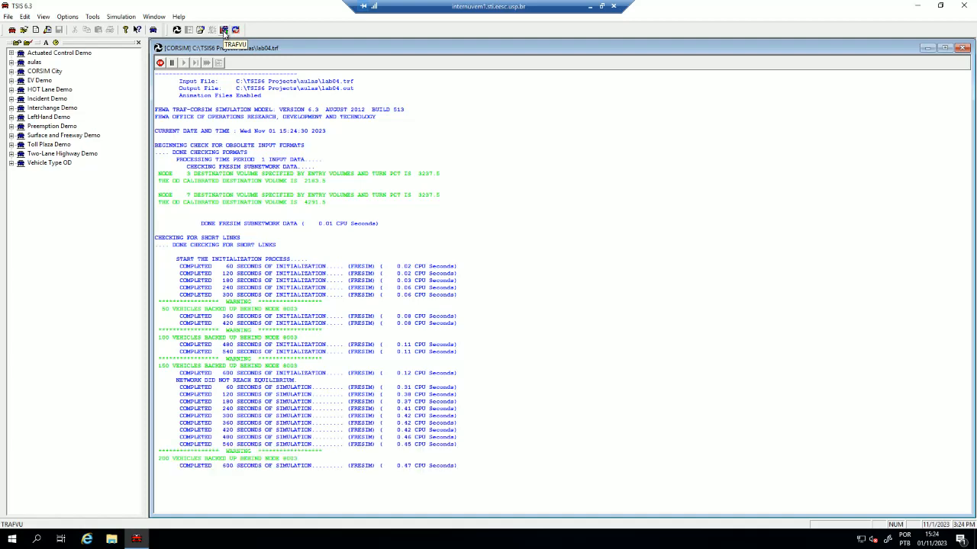
- Switch to lab4_2023.pdf, check the SUT and TT truck shares for the long holiday under Table 1, and return to TSIS
left_click_drag(0, 127, 509, 36)
left_click(540, 320)
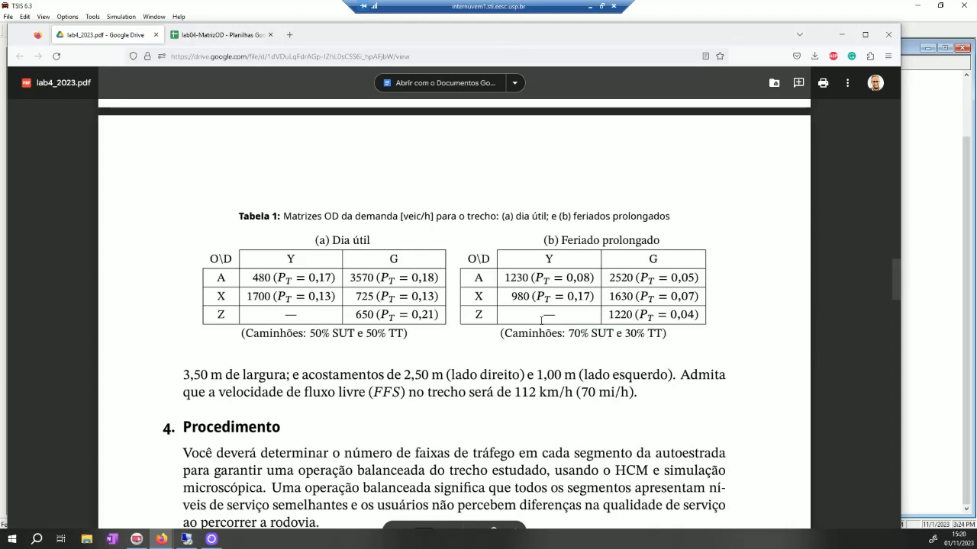
left_click_drag(568, 335, 608, 339)
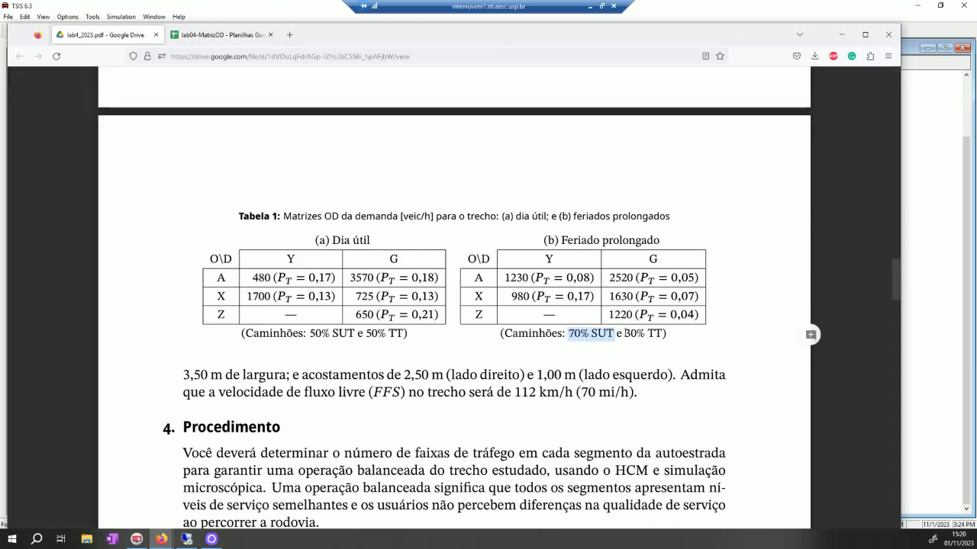
left_click_drag(626, 334, 667, 341)
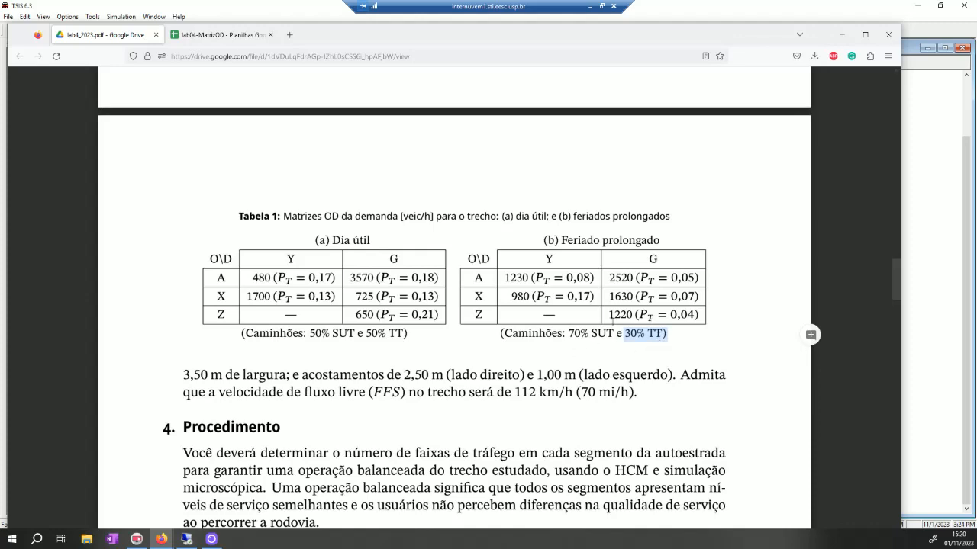
left_click_drag(633, 36, 0, 23)
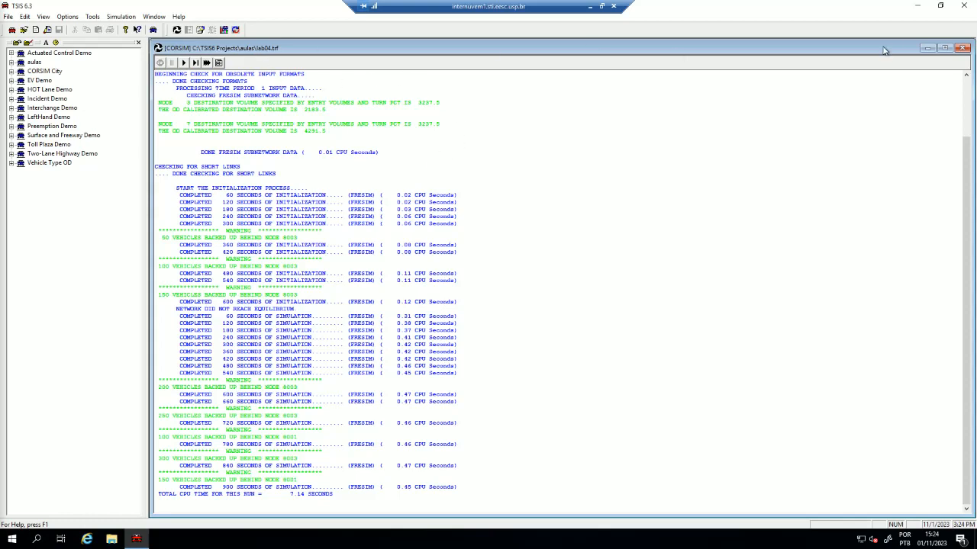
- Close the CORSIM run and give freeway link 2-3 one right full auxiliary lane in place of its acceleration and deceleration lanes
left_click(964, 49)
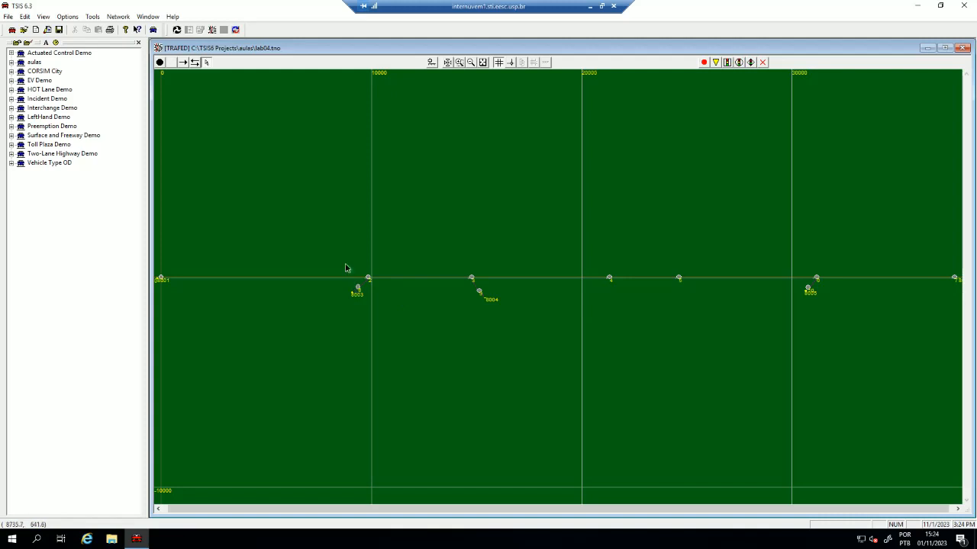
double_click(398, 279)
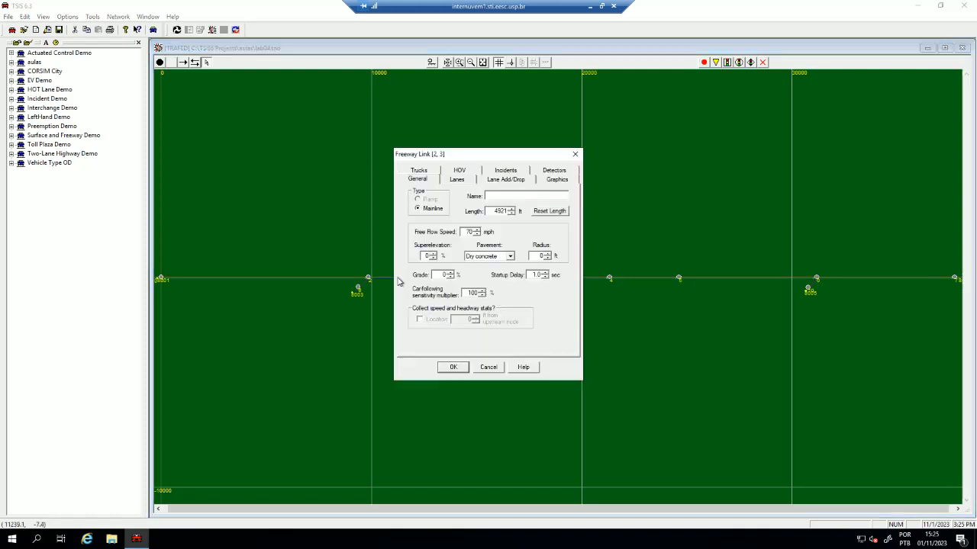
left_click(457, 179)
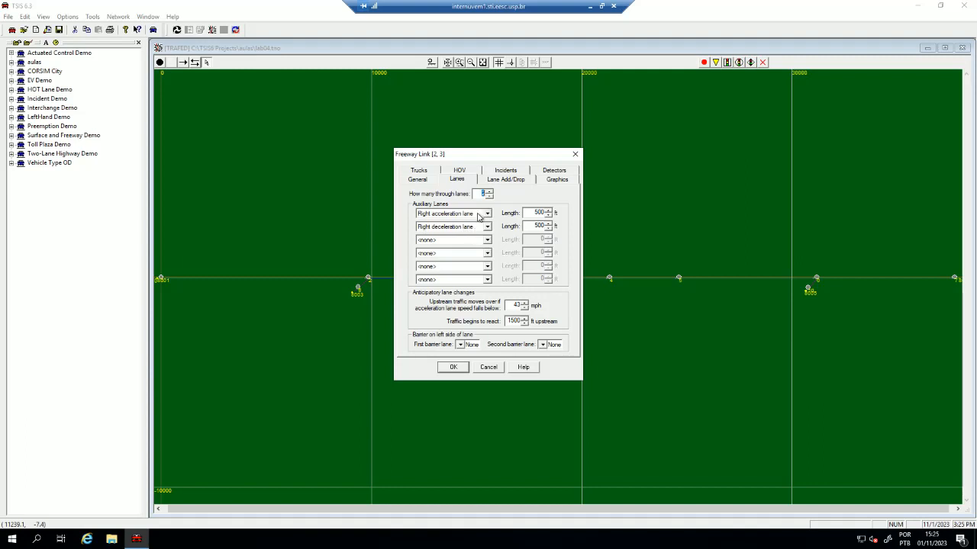
left_click(485, 214)
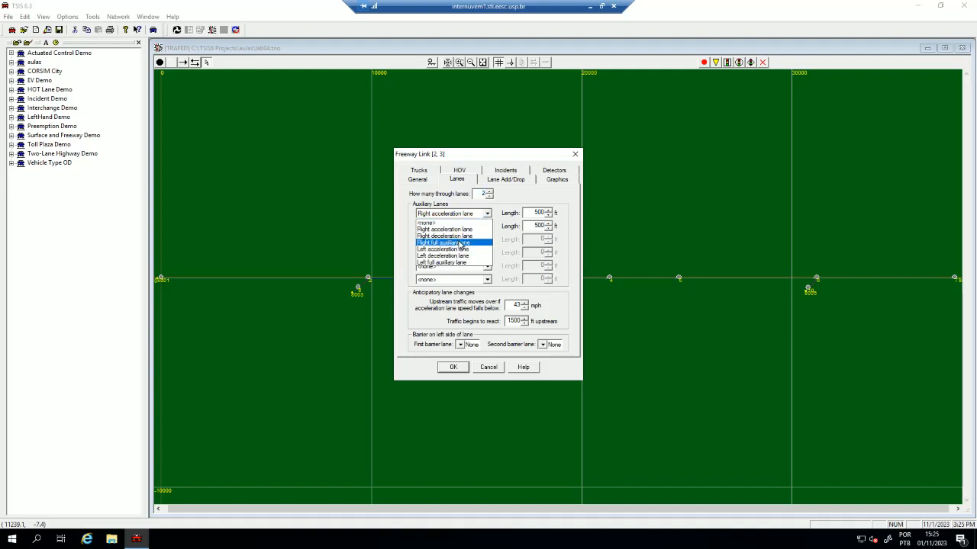
left_click(463, 243)
left_click(489, 228)
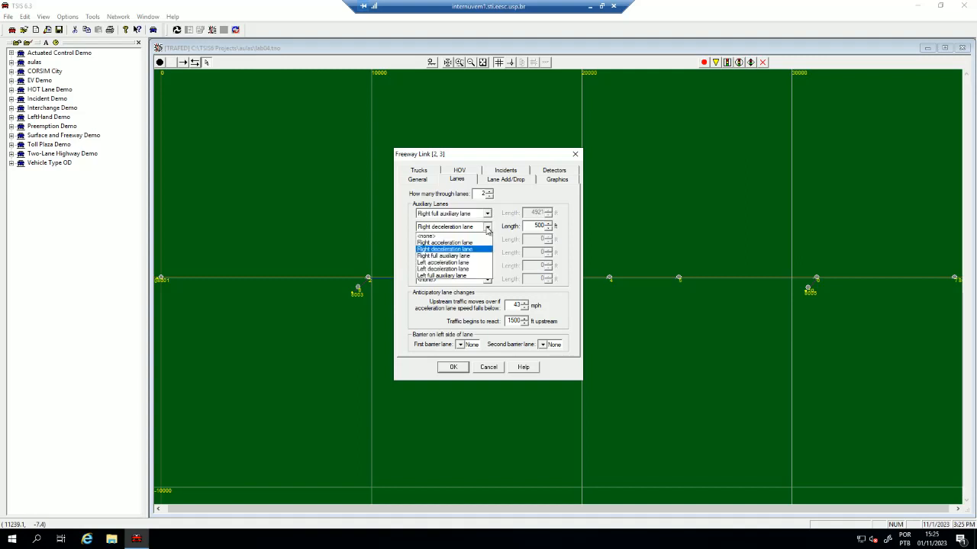
left_click(441, 235)
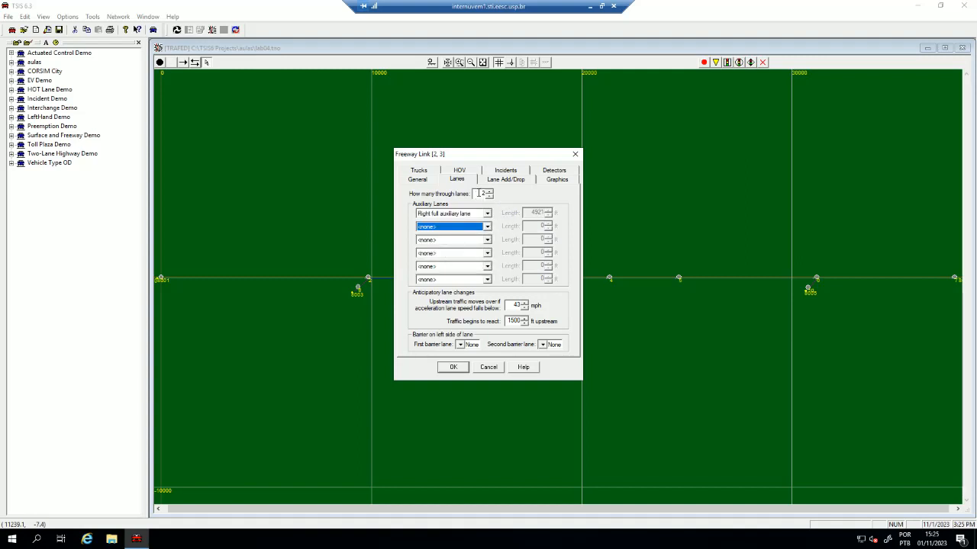
left_click(479, 193)
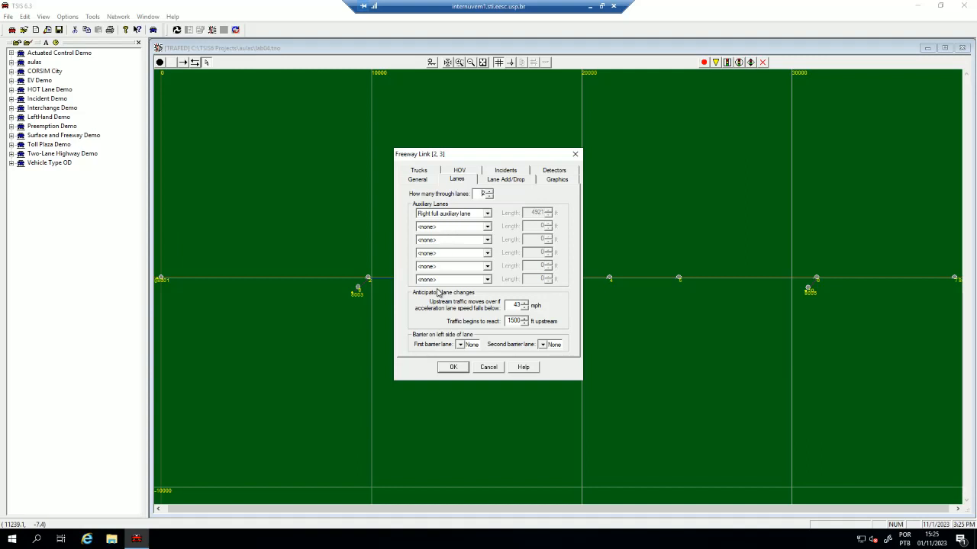
left_click(452, 367)
- Save the lane change, overwrite the existing TRF file and rerun CORSIM on lab04
left_click(177, 30)
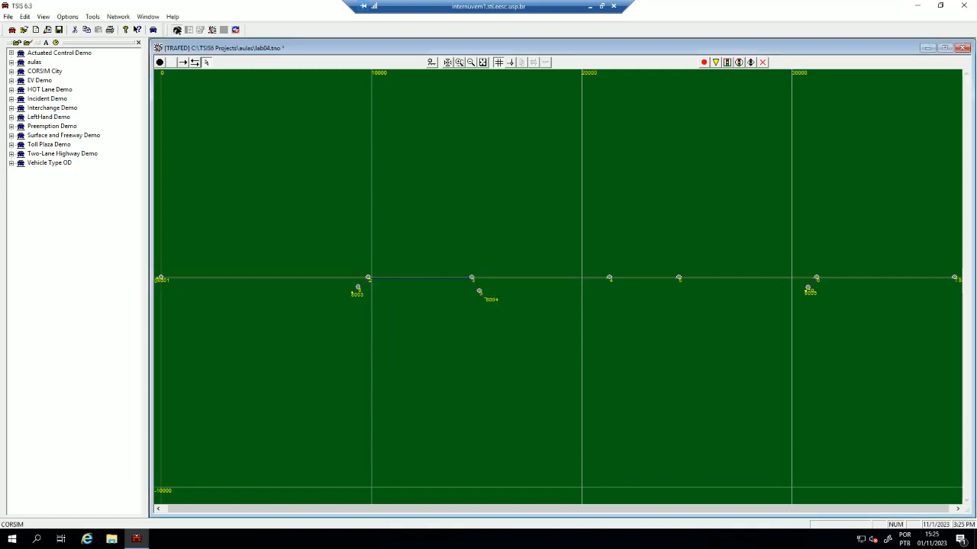
left_click(507, 298)
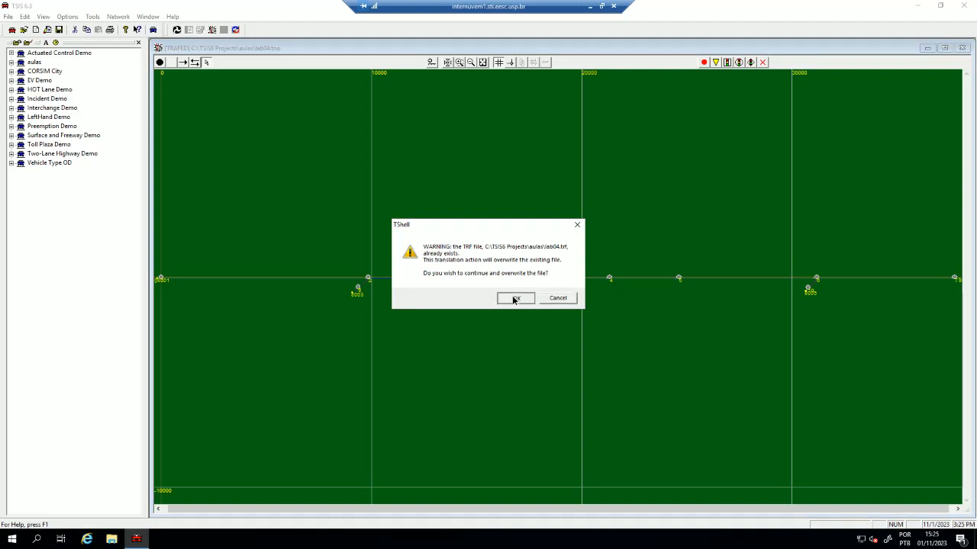
left_click(184, 64)
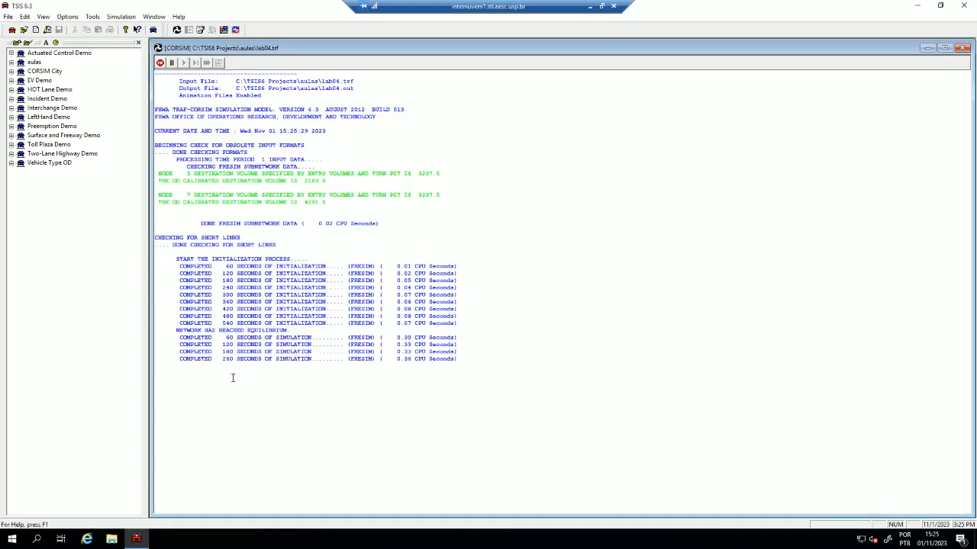
- Open the lab04 results in TRAFVU, display the vehicles and set the frames per time step to 42
left_click(223, 29)
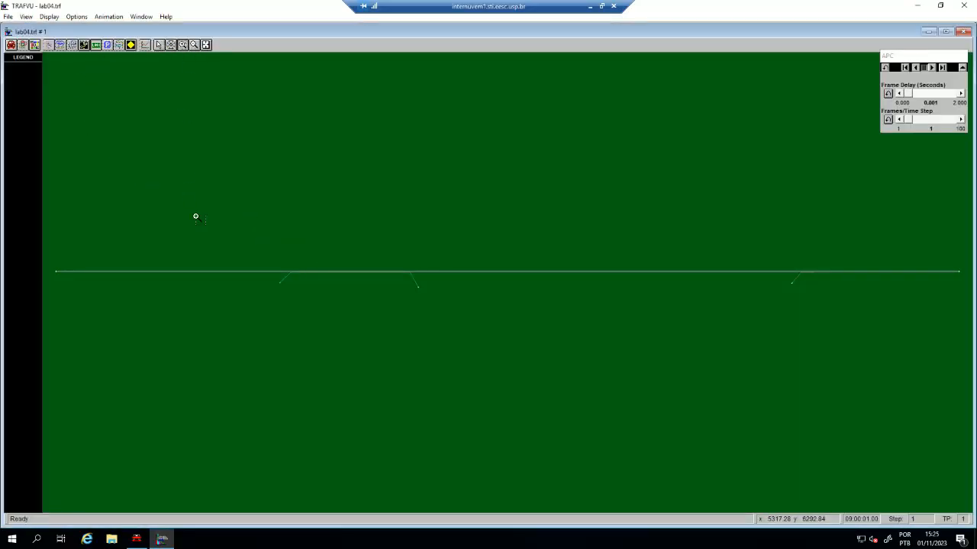
left_click(11, 46)
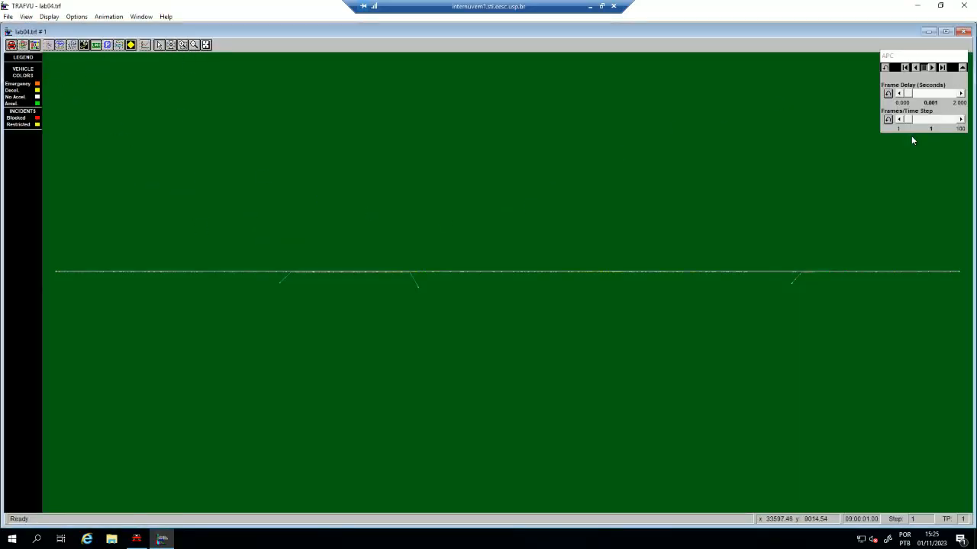
left_click_drag(908, 121, 925, 121)
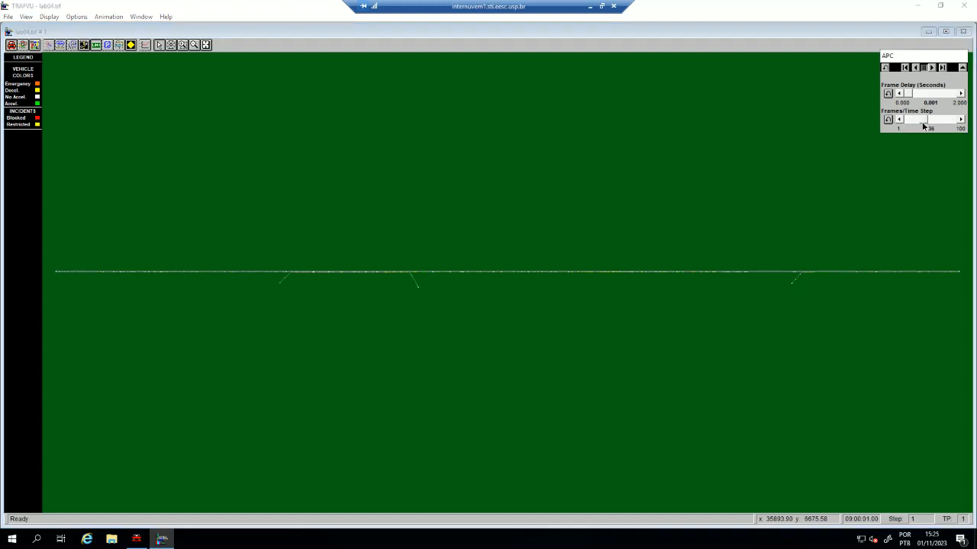
- Apply the preferences with vehicle colors based on acceleration and save the display settings
left_click(78, 16)
left_click(93, 40)
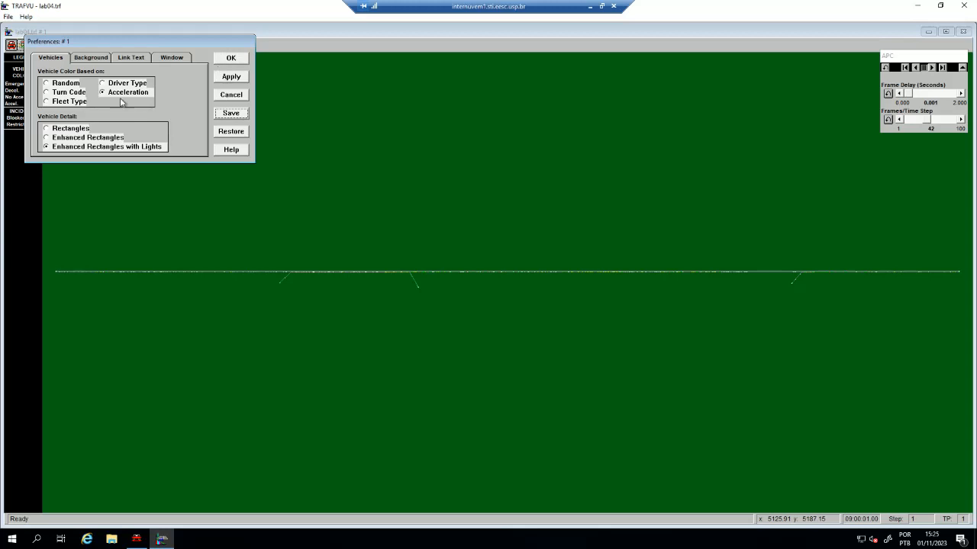
left_click(233, 77)
left_click(232, 59)
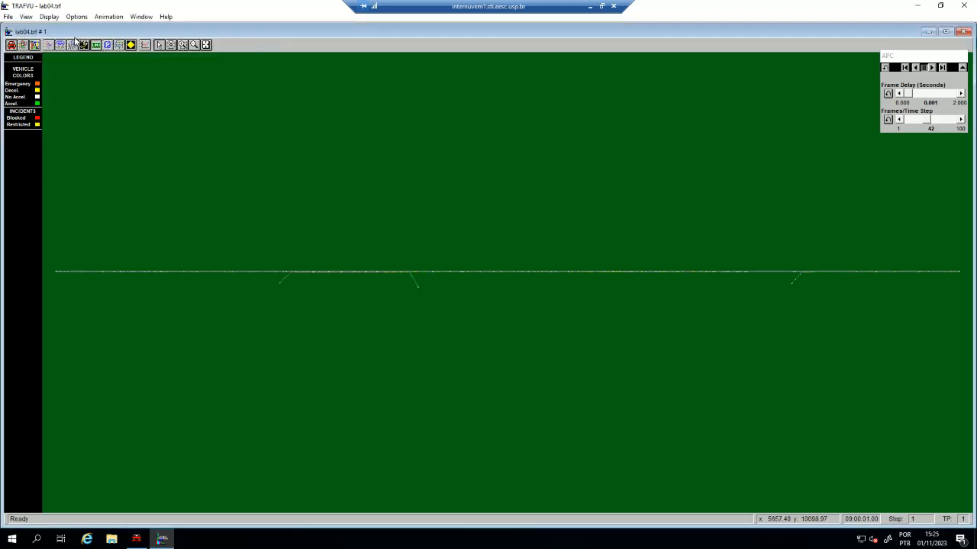
left_click(49, 16)
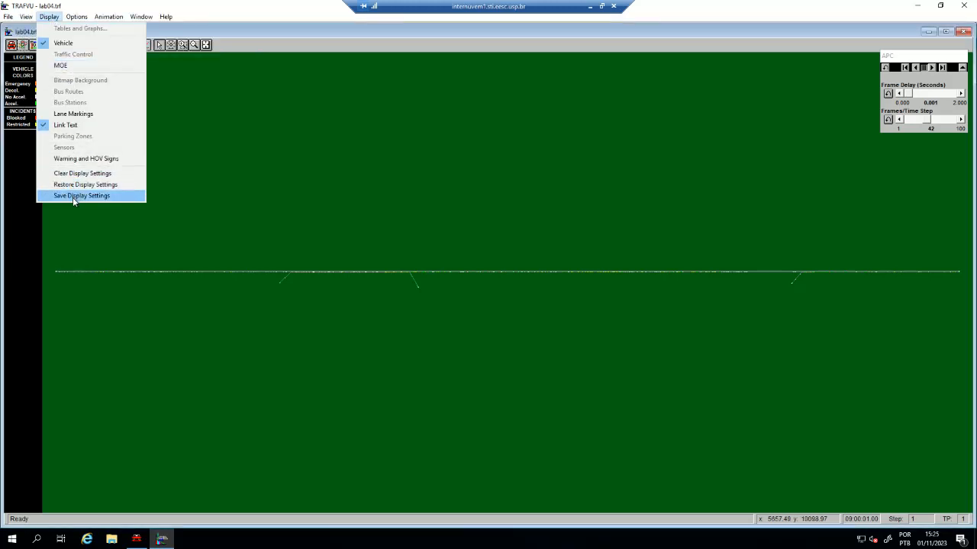
left_click(76, 196)
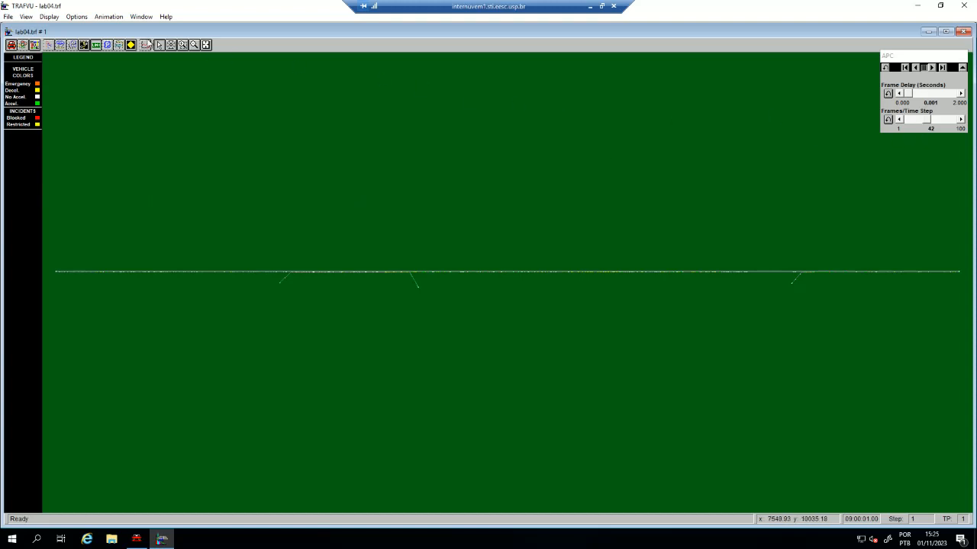
- Examine the vehicles and lanes on the auxiliary lane section between the first on-ramp and the off-ramp
left_click(183, 45)
left_click_drag(266, 248, 431, 307)
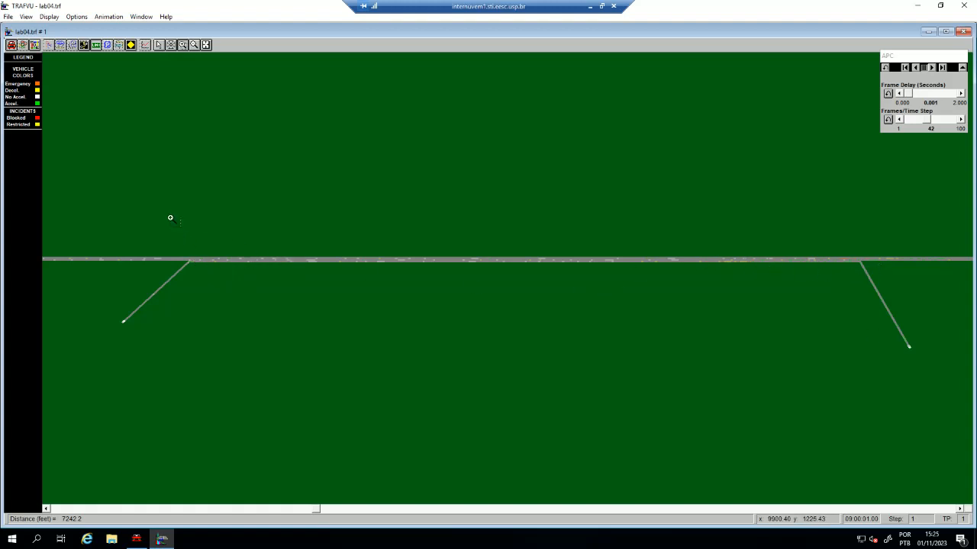
left_click_drag(171, 218, 279, 305)
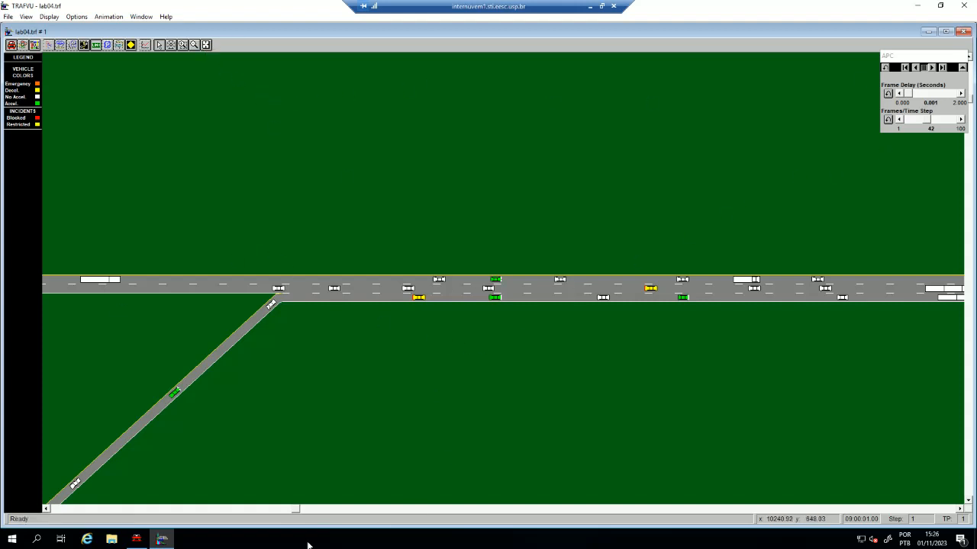
mouse_move(295, 506)
left_mouse_down()
mouse_move(379, 508)
mouse_move(277, 503)
mouse_move(302, 505)
left_mouse_up()
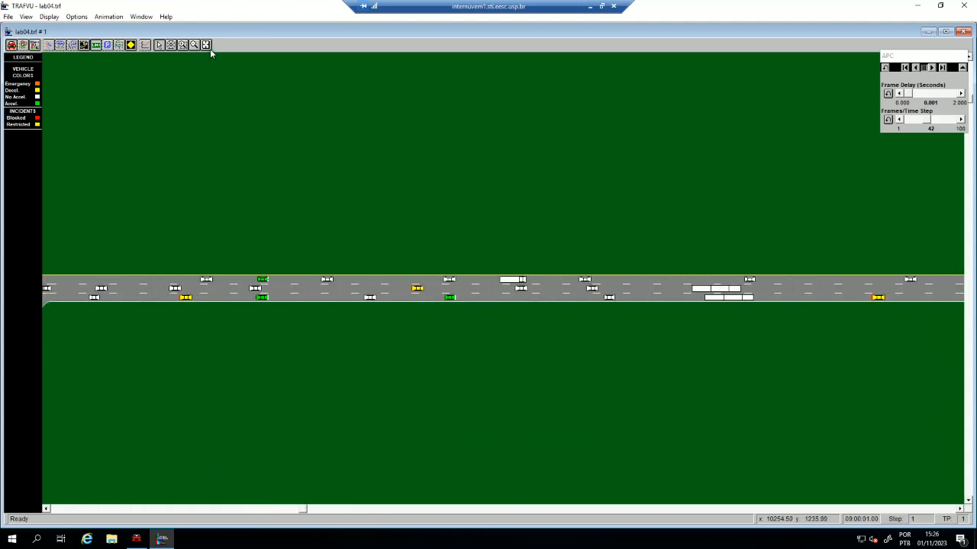
left_click(309, 287)
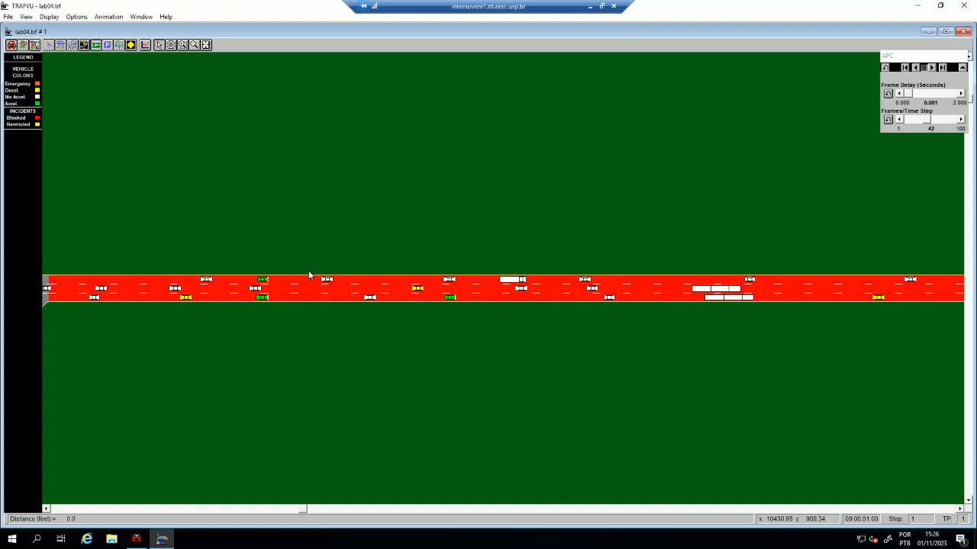
left_click(206, 44)
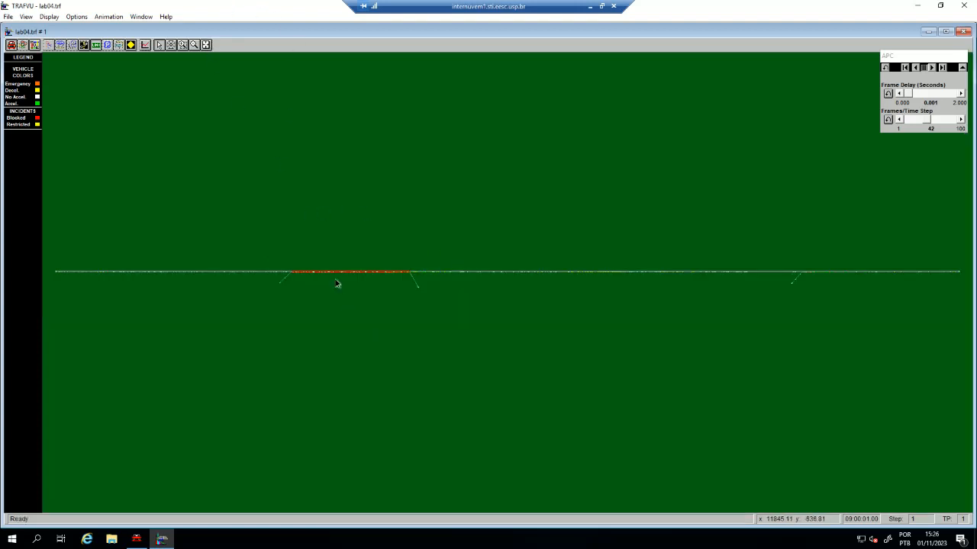
left_click(293, 255)
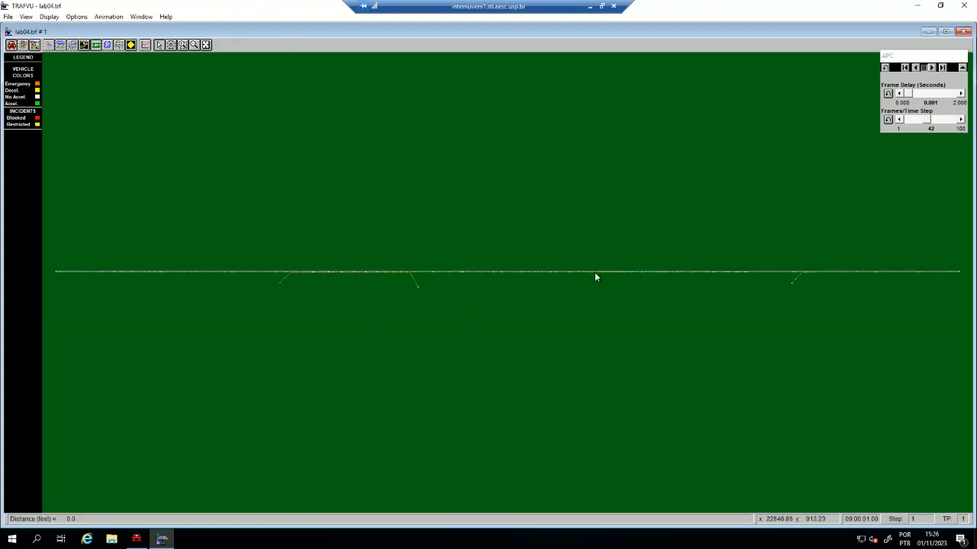
- Examine the traffic on the mainline between the off-ramp and the last on-ramp, and return to the full network view
left_click(183, 44)
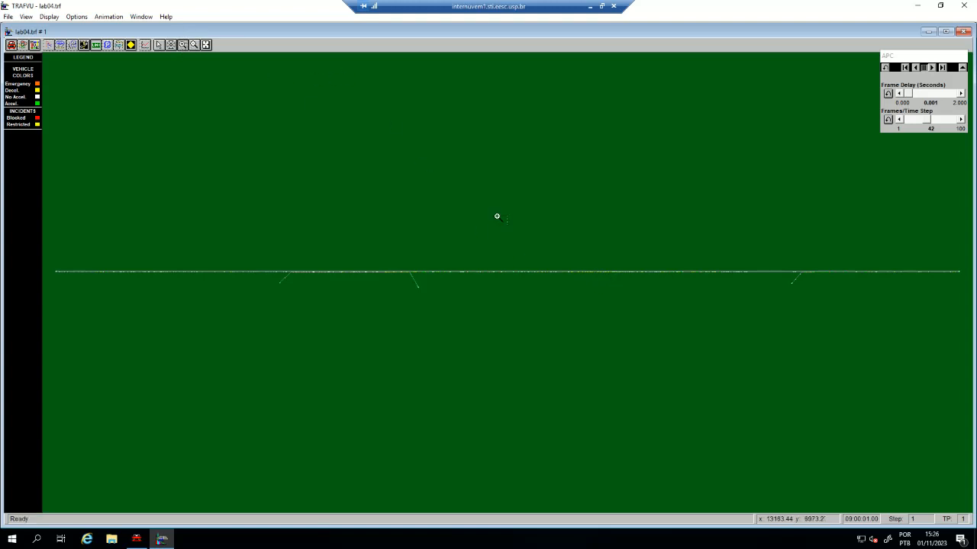
left_click_drag(580, 249, 649, 306)
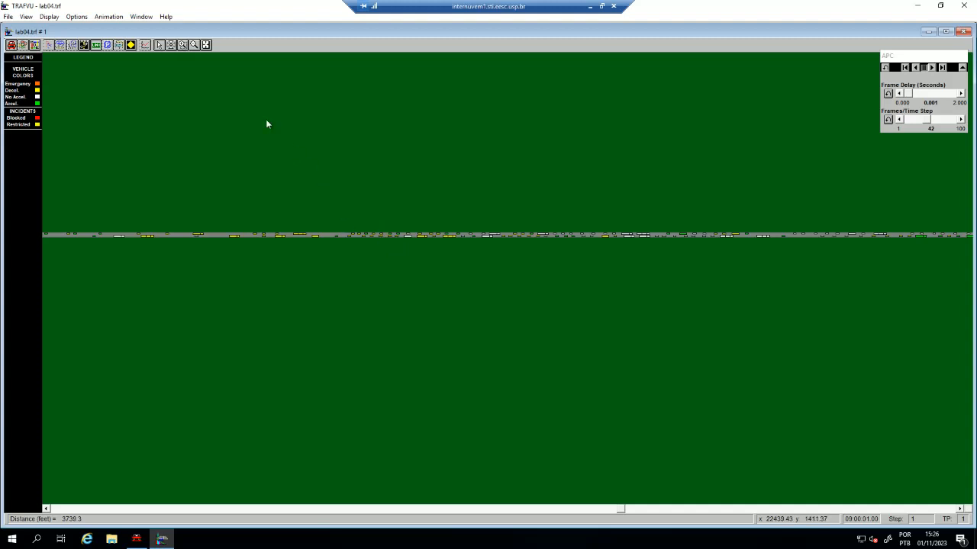
left_click(205, 45)
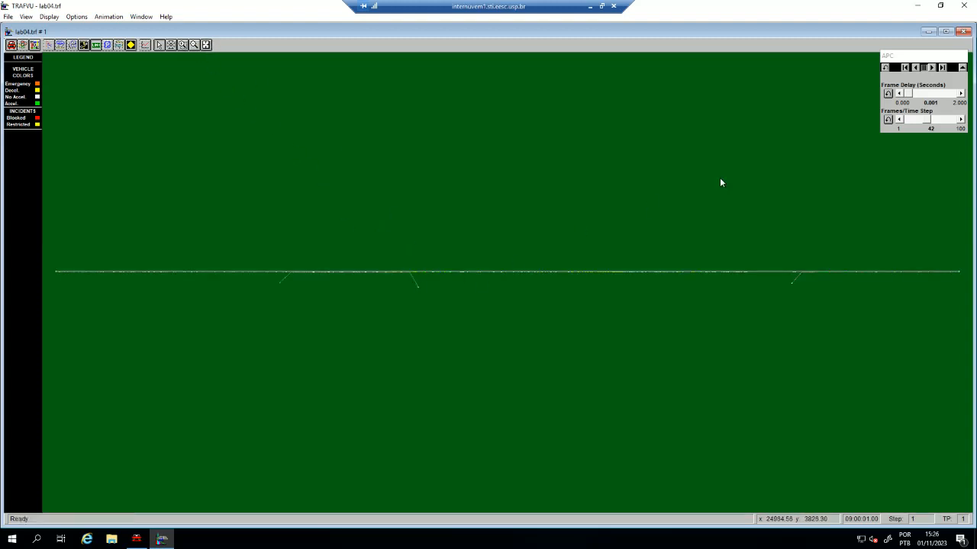
- Close the lab04 animation, its viewer and the CORSIM run results to return to the network editor
left_click(963, 32)
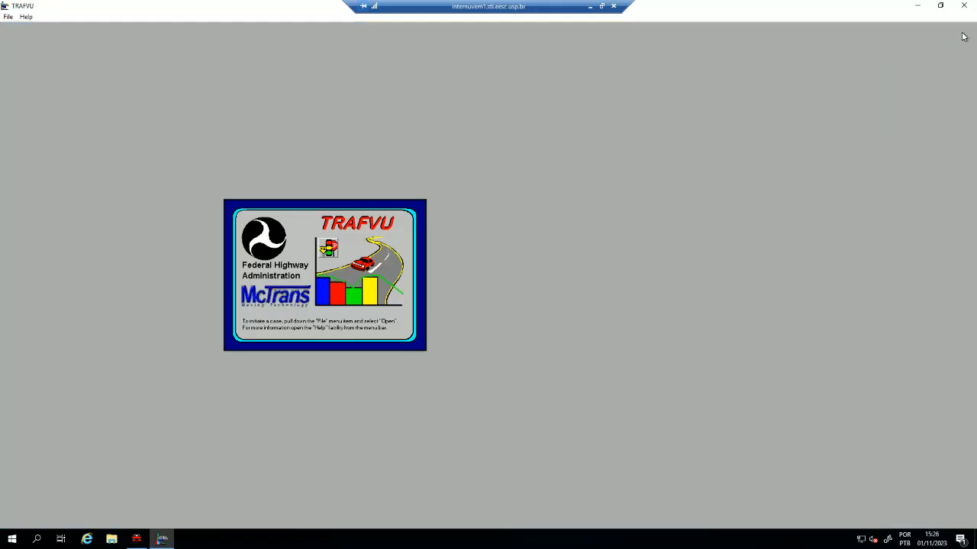
left_click(964, 5)
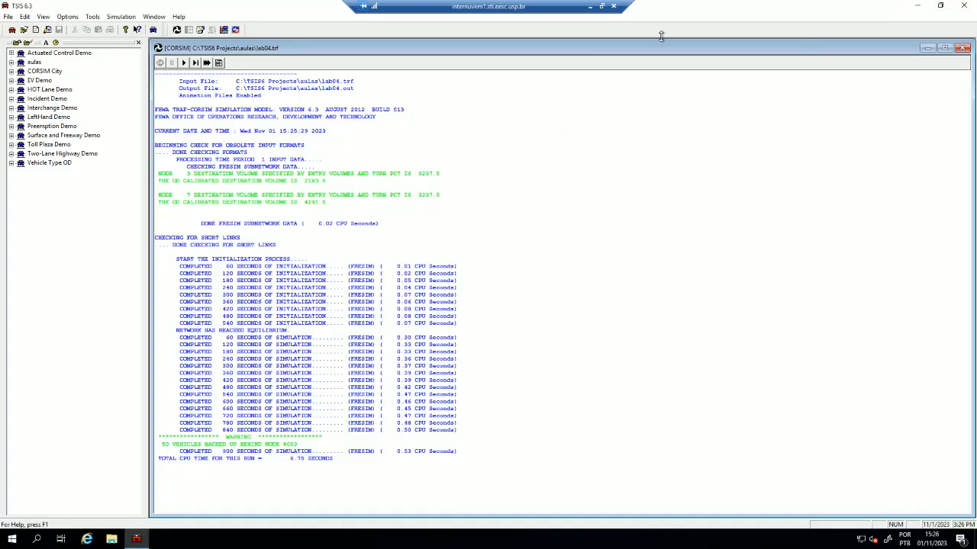
left_click(964, 47)
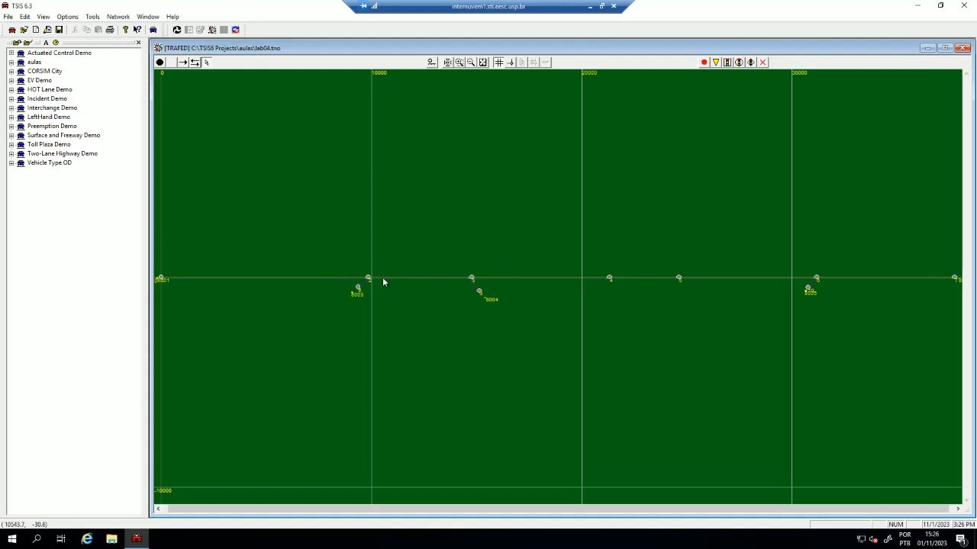
- Check the through-lane settings of the freeway link from node 4 to node 5
double_click(633, 277)
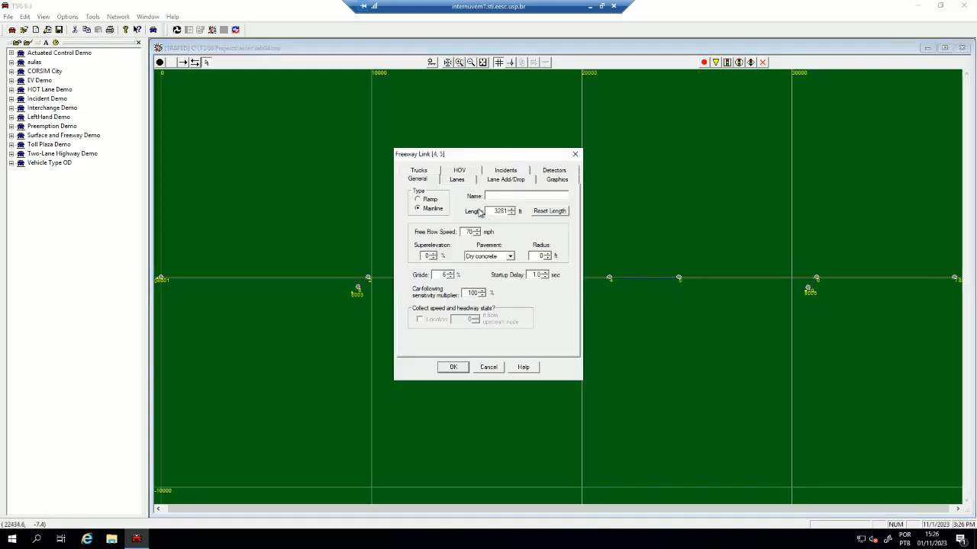
left_click(457, 179)
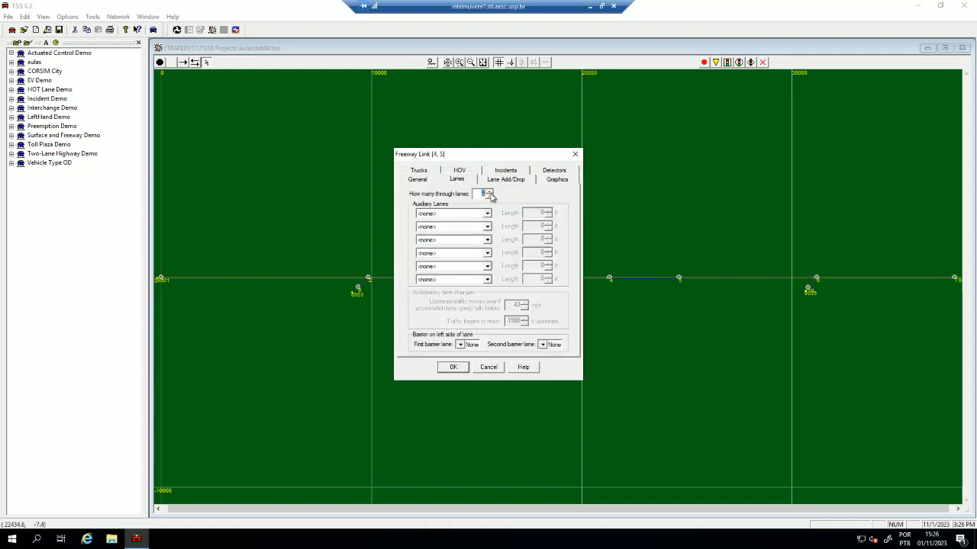
left_click(454, 367)
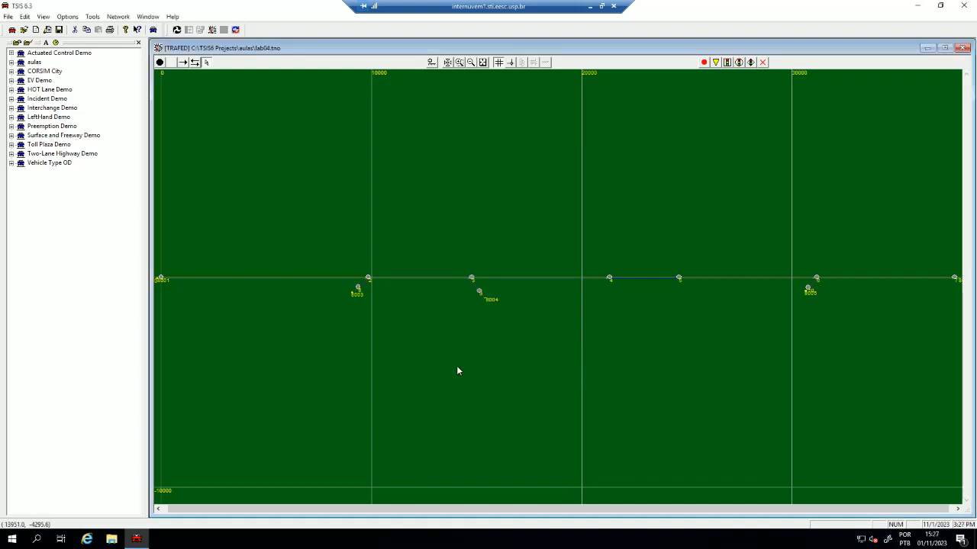
left_click(566, 278)
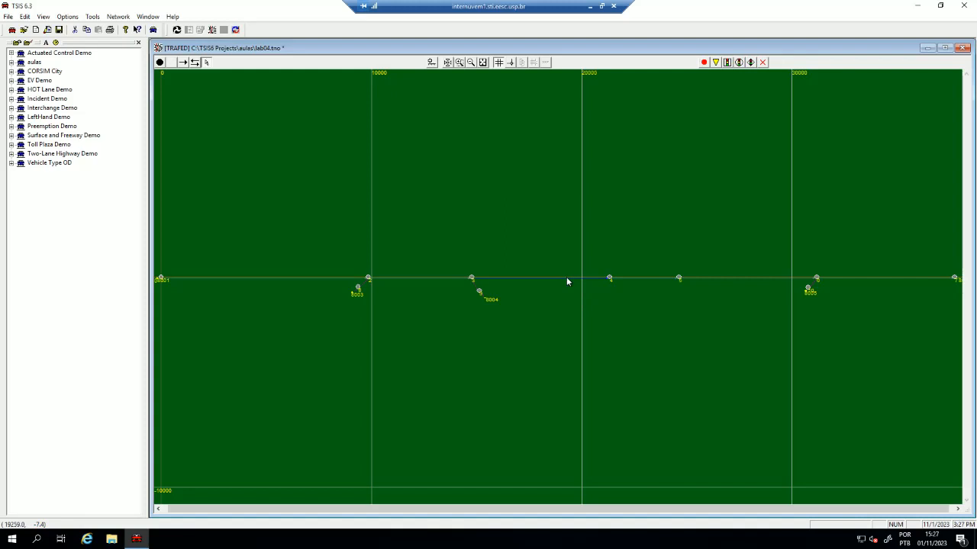
left_click(638, 277)
left_click(701, 277)
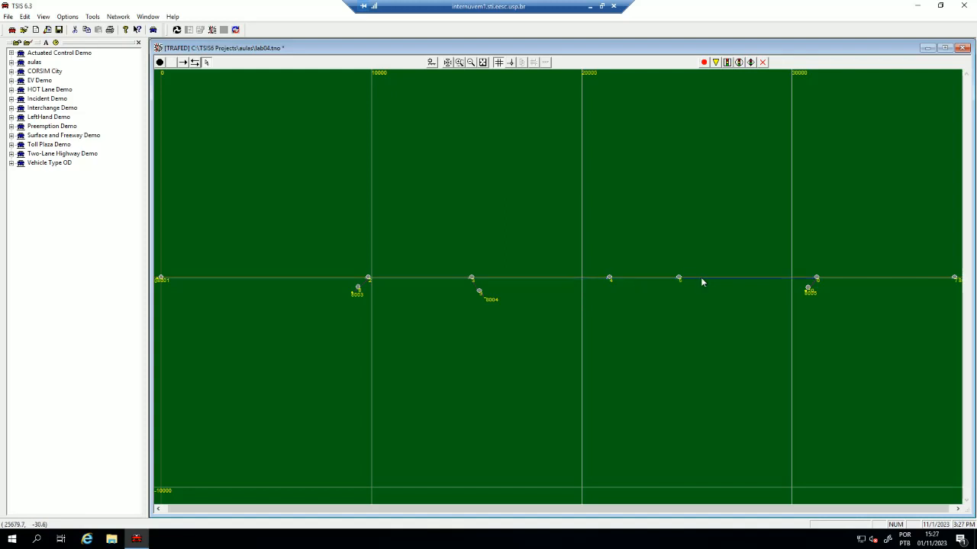
left_click(646, 304)
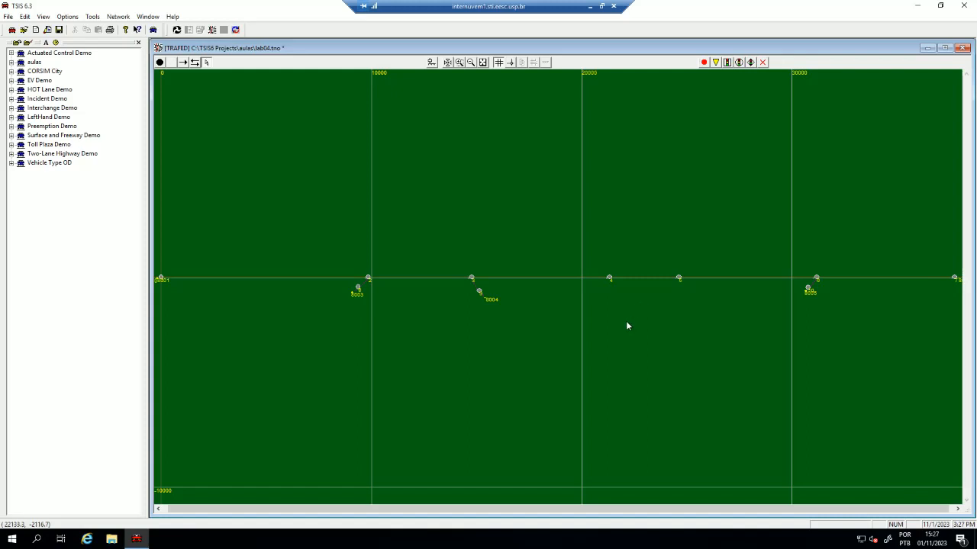
left_click(588, 281)
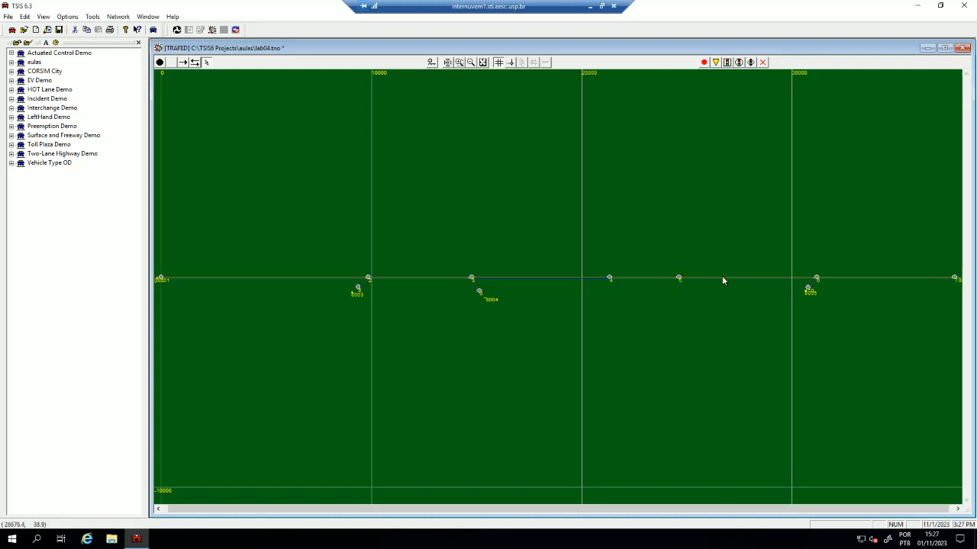
left_click(621, 296)
- Review the number of through lanes and the auxiliary lanes on freeway link 4–5 again
double_click(634, 280)
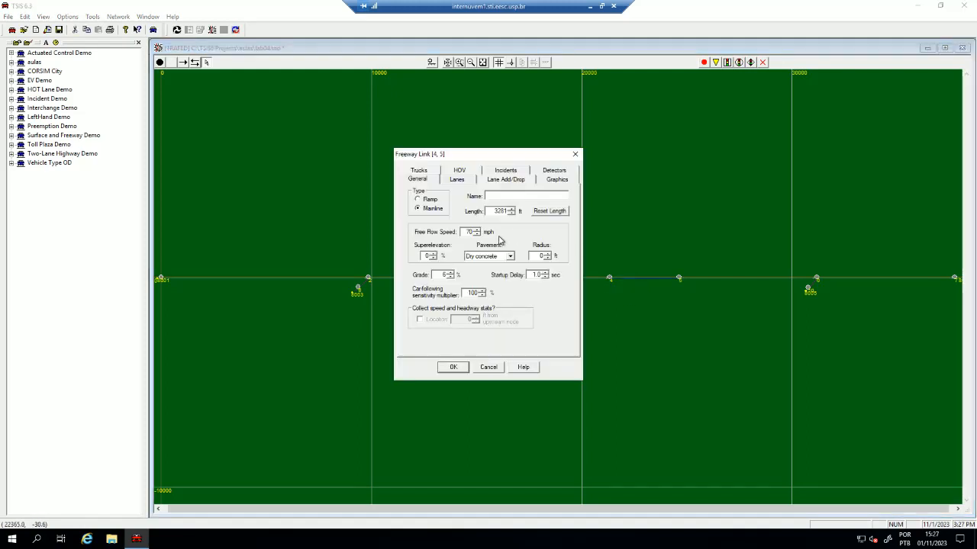
left_click(458, 182)
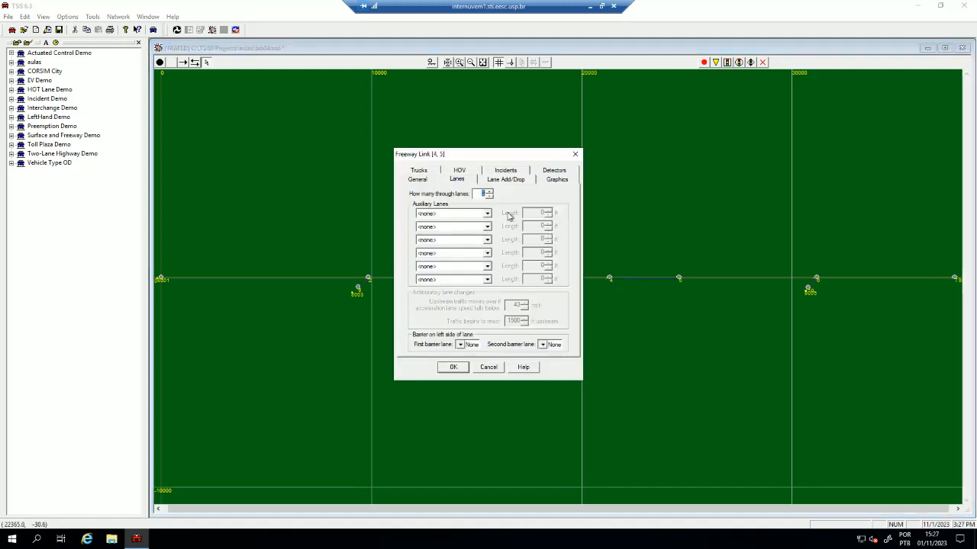
left_click(453, 367)
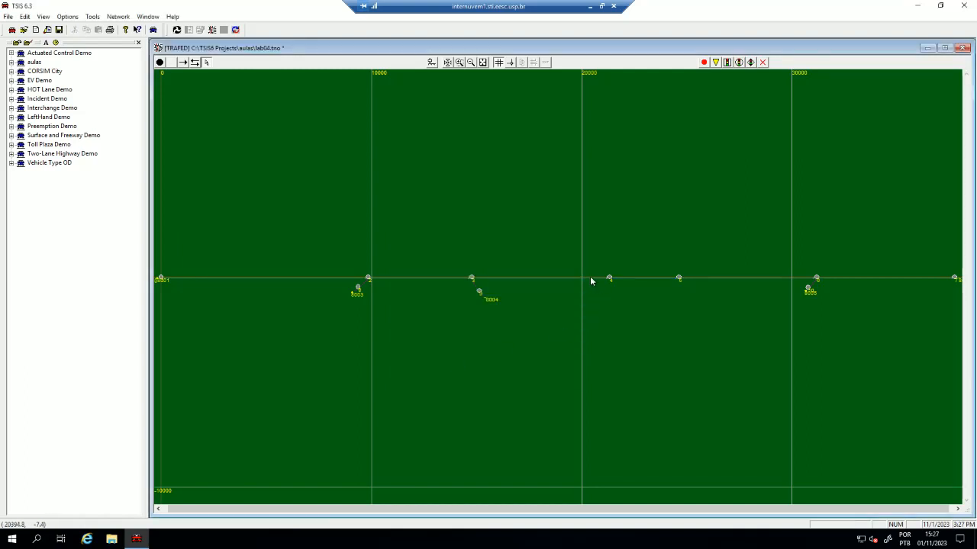
- Configure a first lane addition for lane 1 on freeway link 3–4, including its distance from the upstream node
double_click(590, 280)
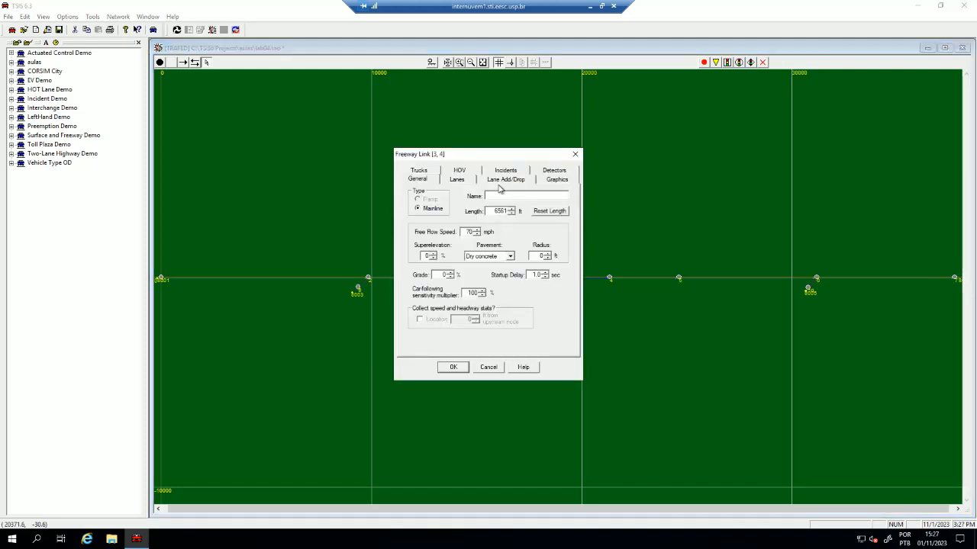
left_click(497, 183)
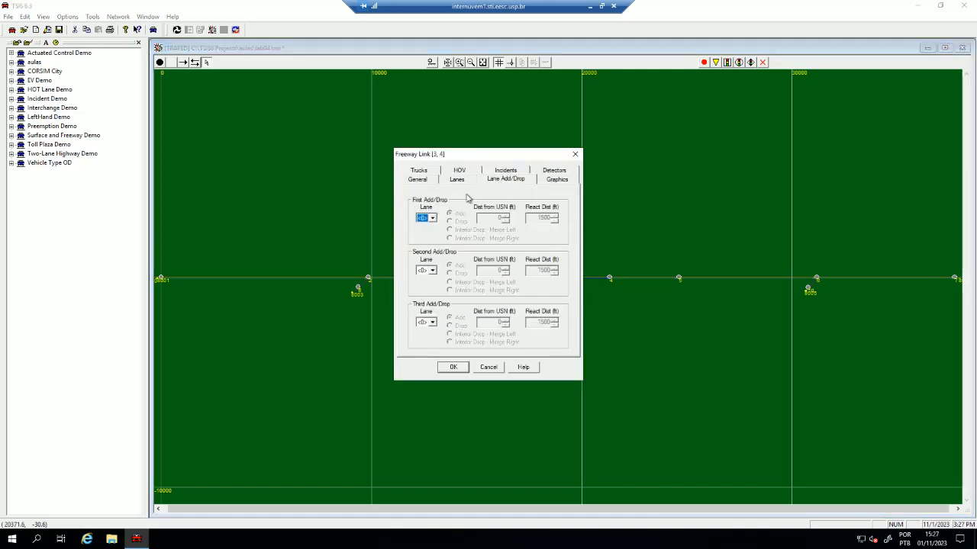
left_click(431, 218)
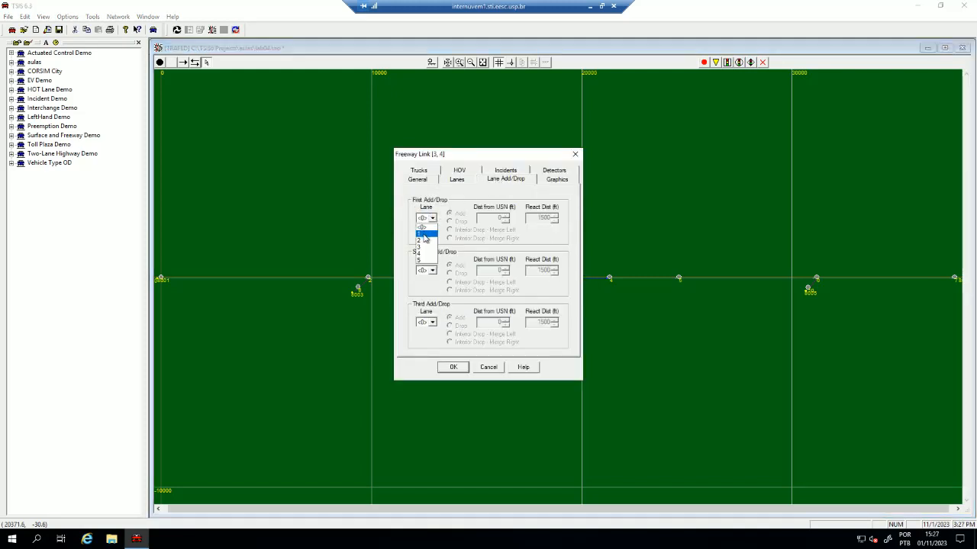
left_click(423, 234)
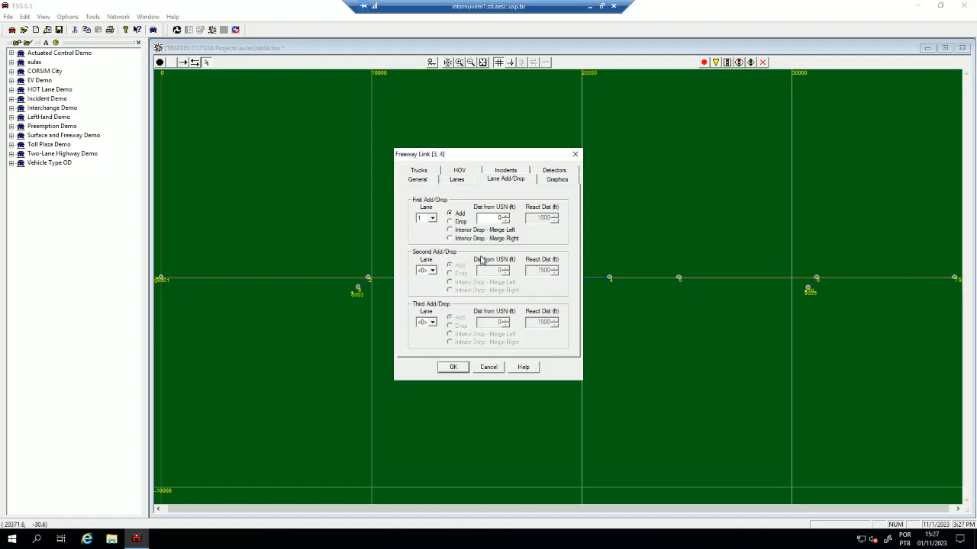
left_click_drag(486, 217, 538, 230)
left_click(451, 367)
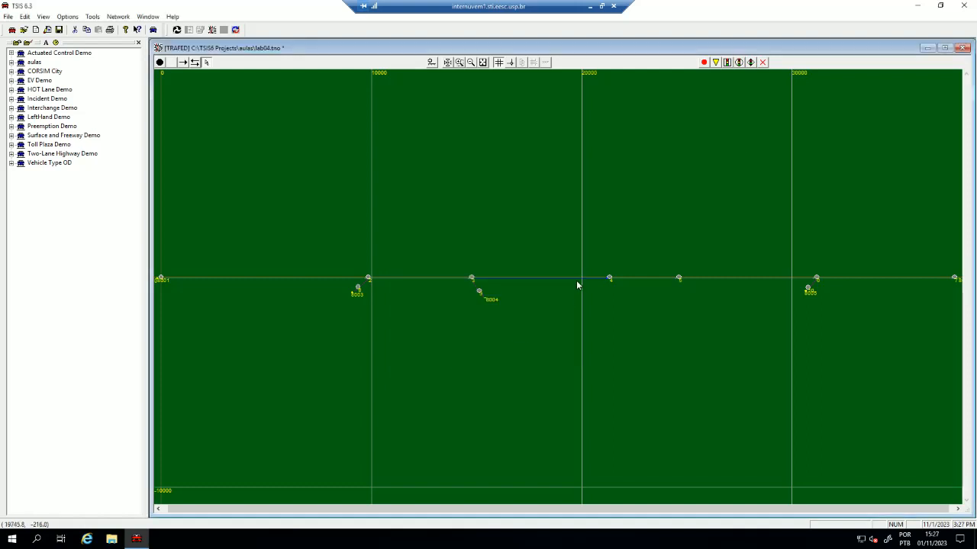
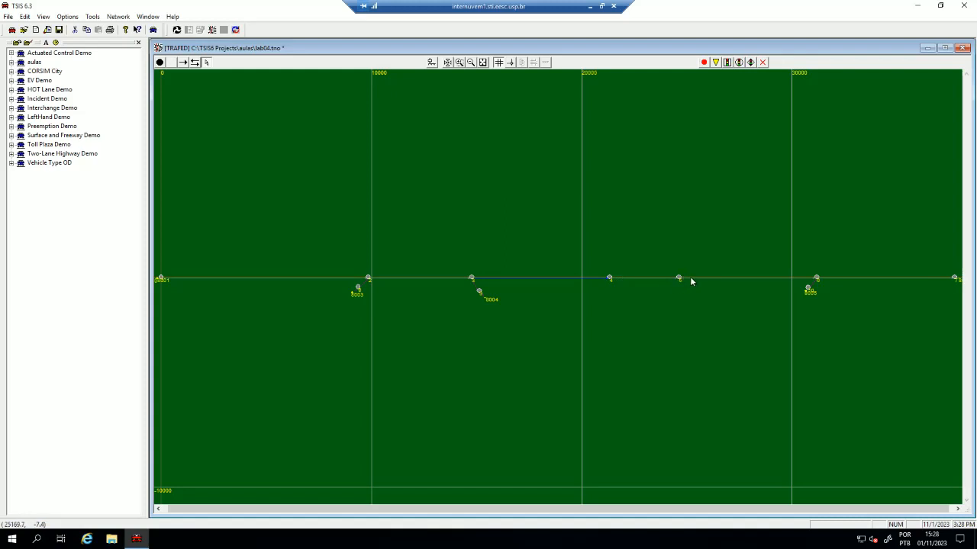
- Set up a lane drop for lane 1 on freeway link 5–6, 500 ft from the upstream node
left_click(695, 280)
double_click(695, 279)
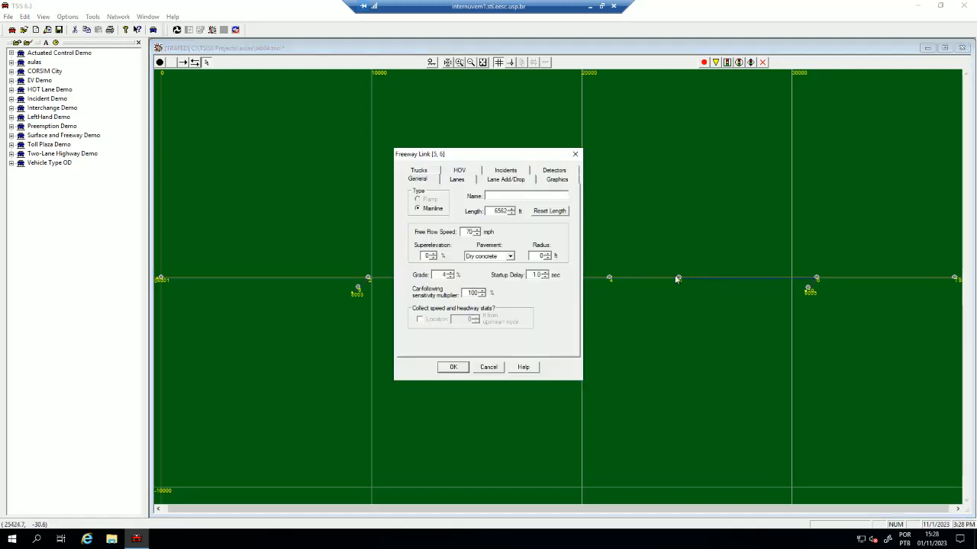
left_click(505, 179)
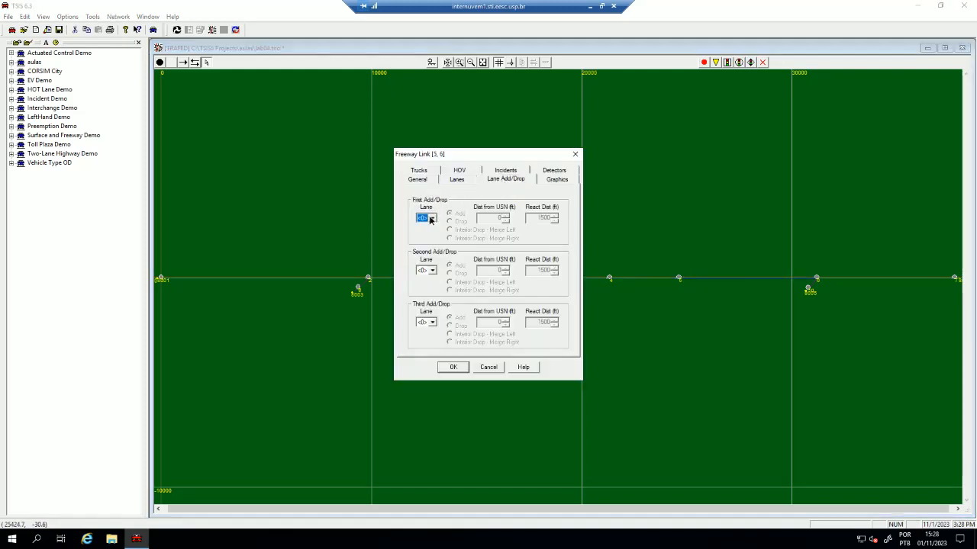
left_click(430, 219)
left_click(426, 236)
left_click(459, 222)
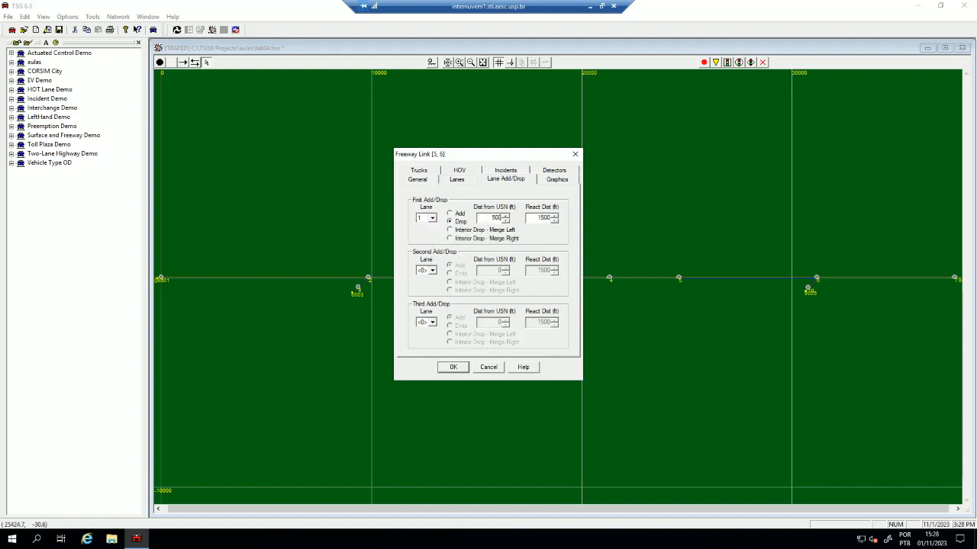
left_click(452, 367)
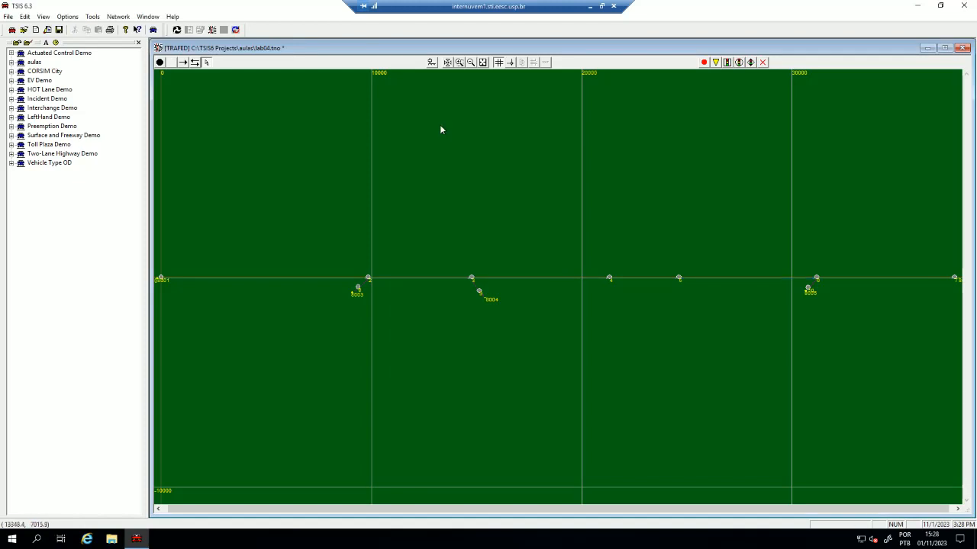
- Save the network changes and open the case in CORSIM, dismissing the lane warnings and closing it without simulating
left_click(177, 31)
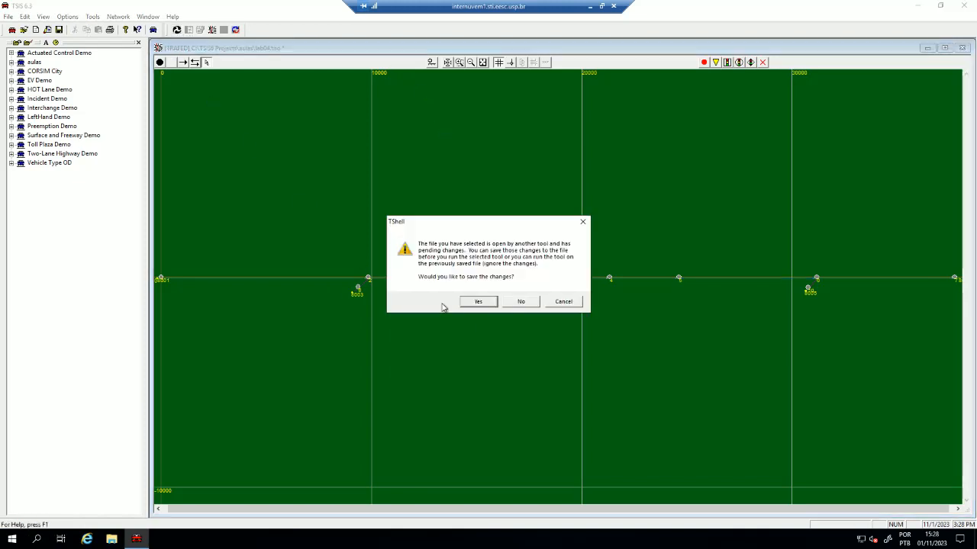
left_click(489, 303)
left_click(510, 301)
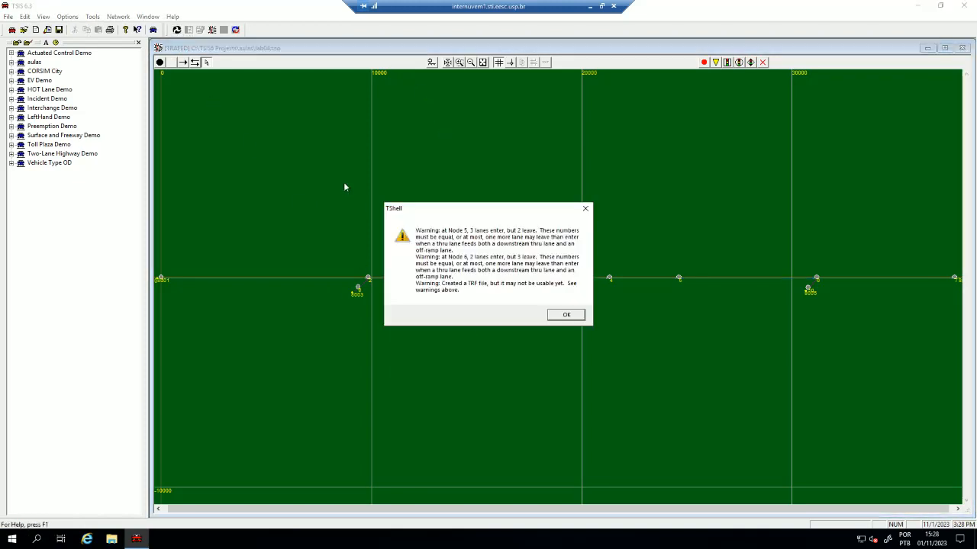
left_click(564, 316)
left_click(566, 316)
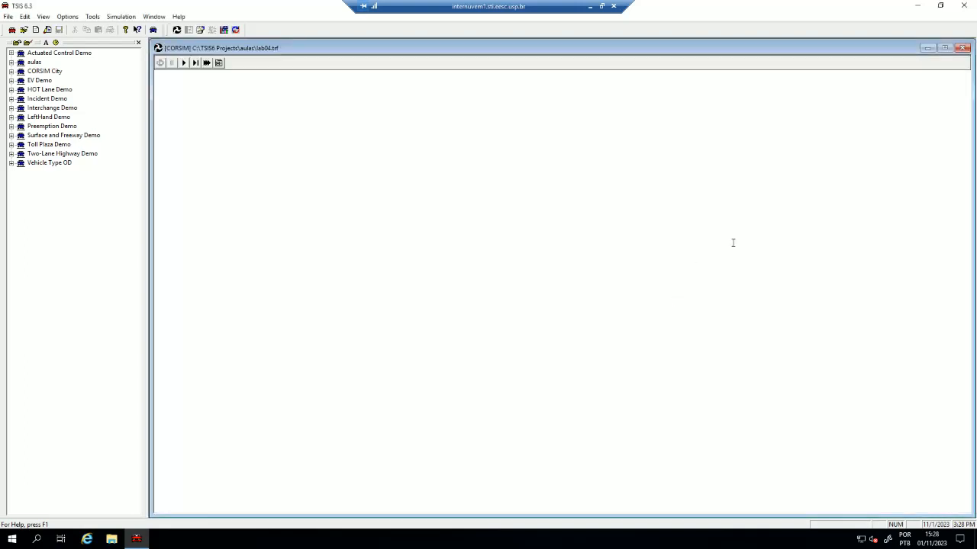
left_click(963, 48)
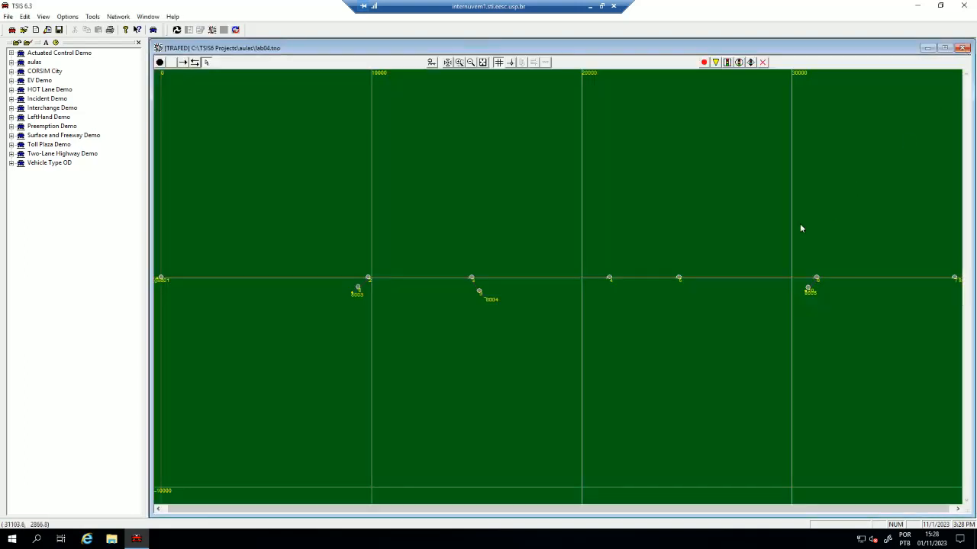
- Remove the lane 1 drop from freeway link 5–6 by setting its first add/drop lane to 0
double_click(694, 283)
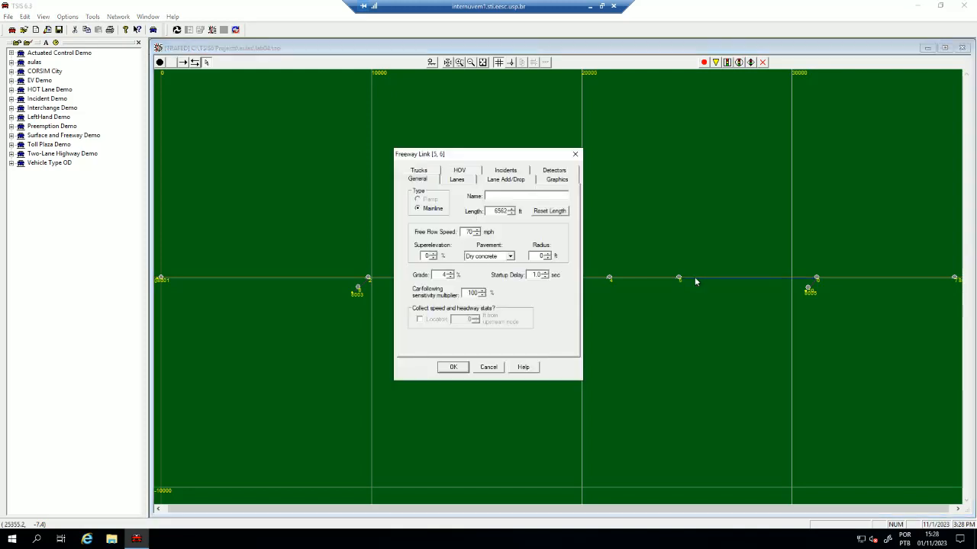
left_click(508, 179)
left_click(428, 219)
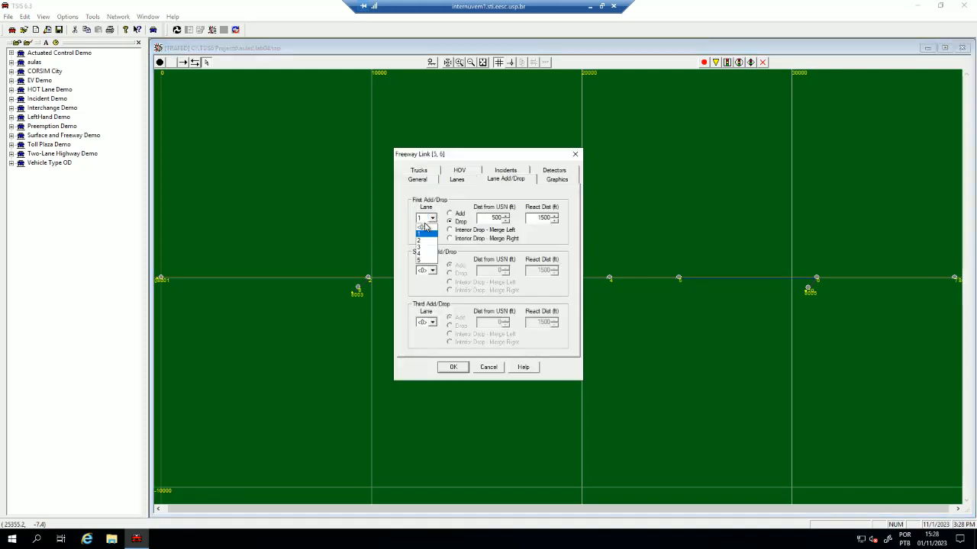
left_click(425, 227)
left_click(453, 368)
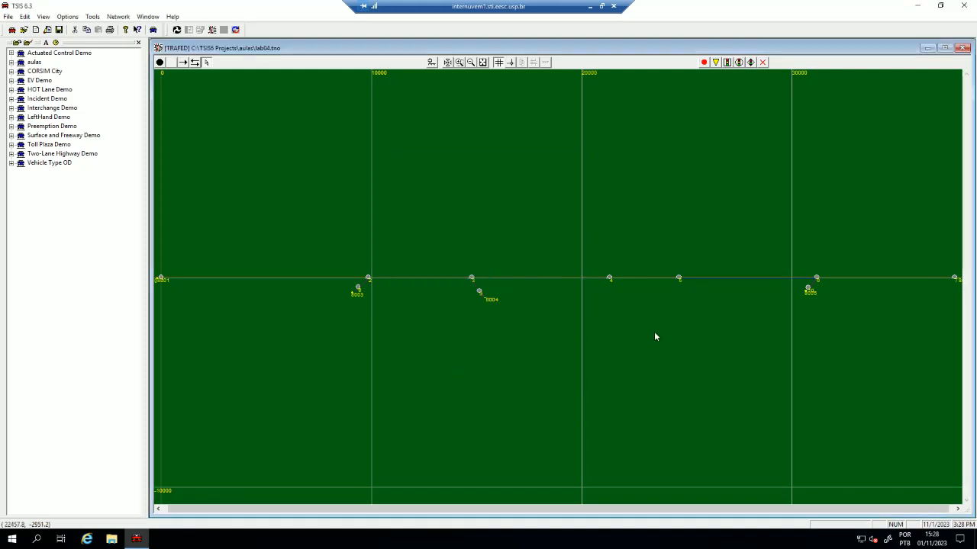
- Configure lane 1 as a first lane drop on freeway link 4–5 and apply the change
left_click(662, 278)
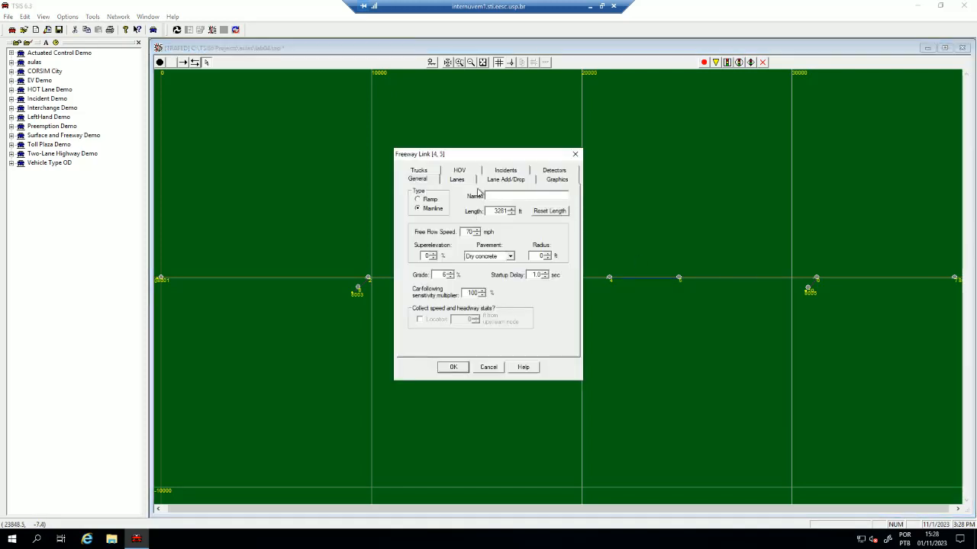
left_click(505, 182)
left_click(432, 218)
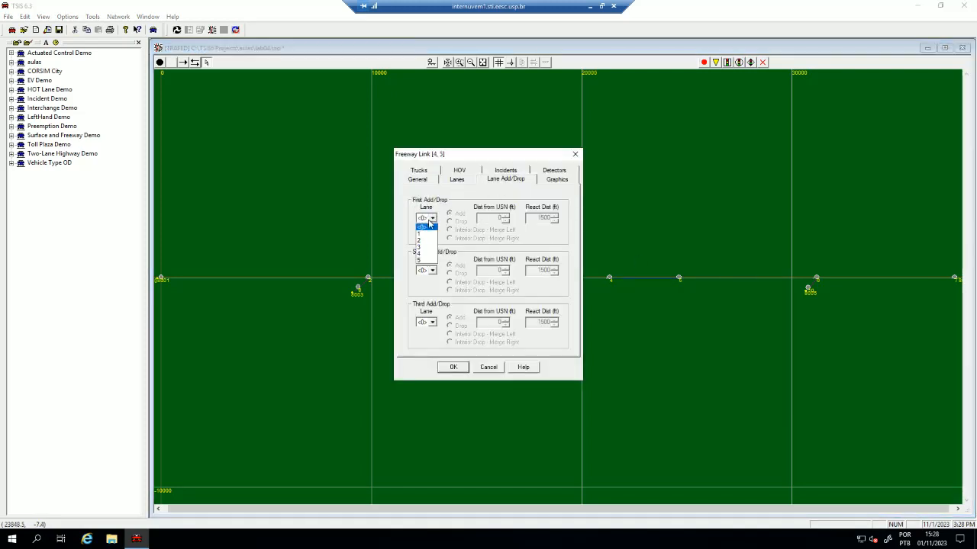
left_click(424, 236)
left_click(451, 221)
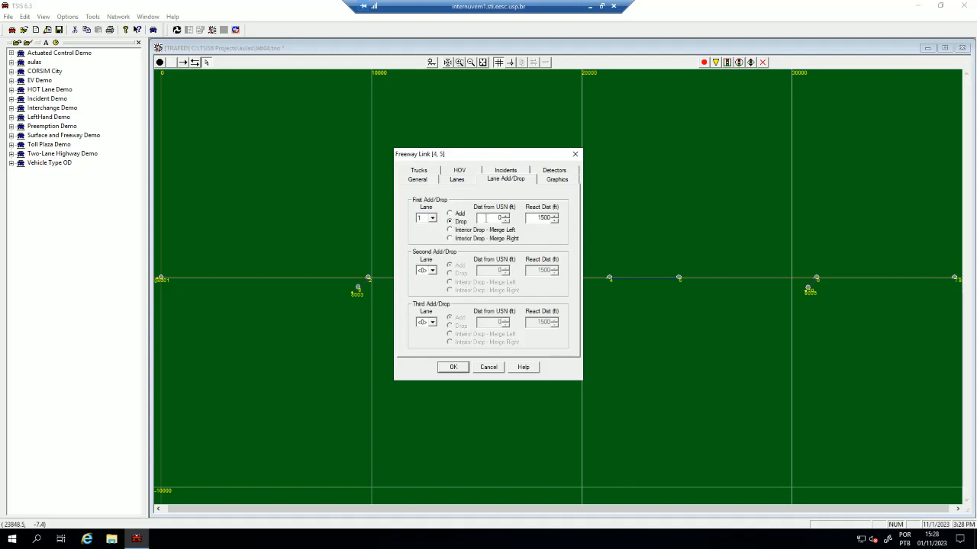
left_click(454, 367)
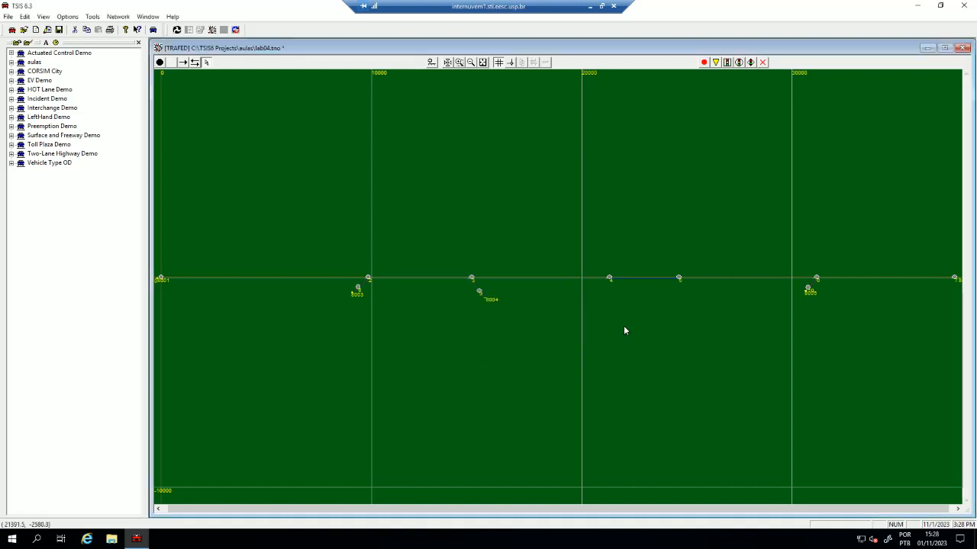
left_click(601, 279)
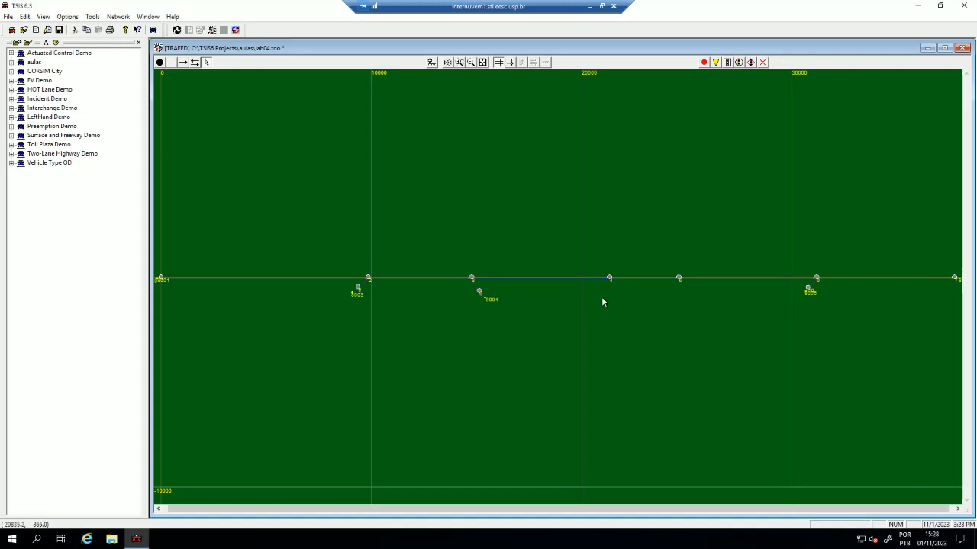
- Save the pending network changes and run the lab04 case in CORSIM
left_click(678, 277)
left_click(178, 30)
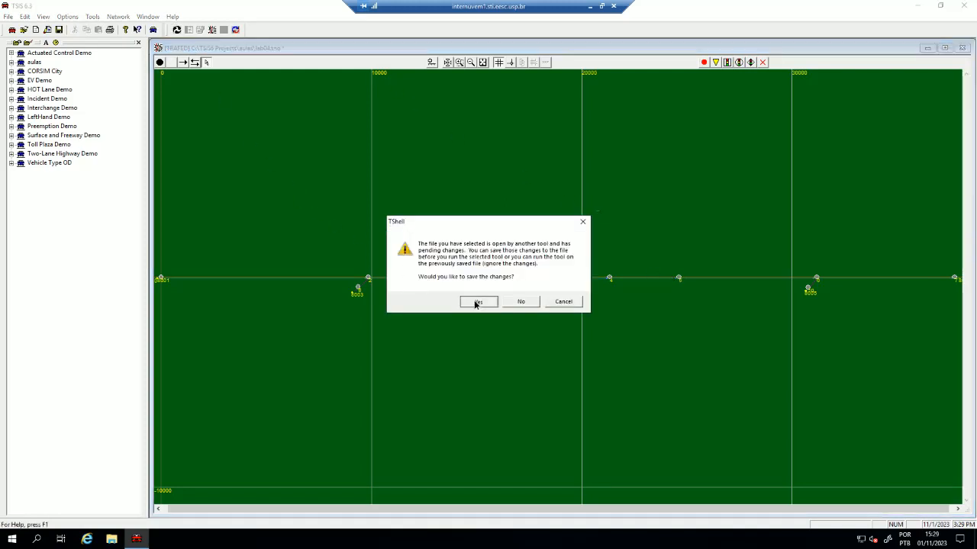
left_click(516, 298)
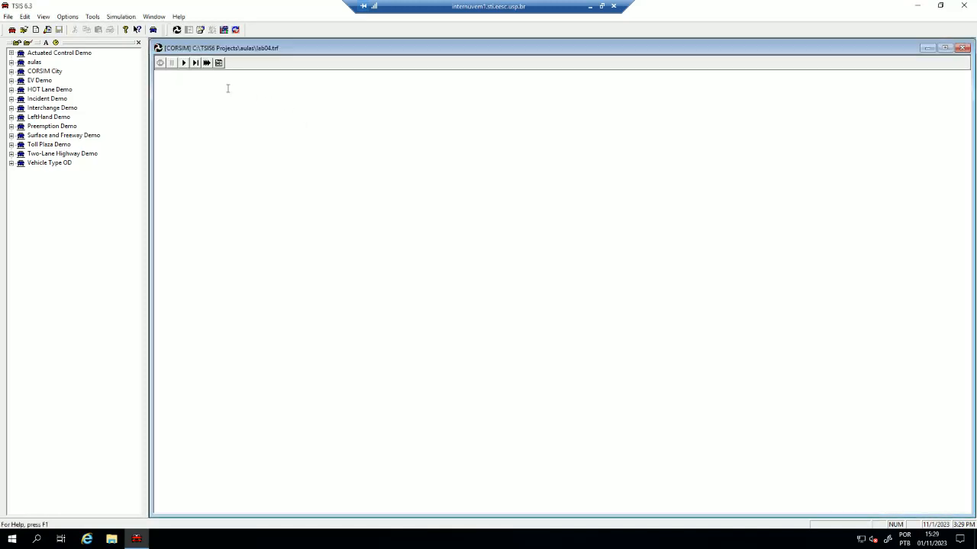
left_click(183, 64)
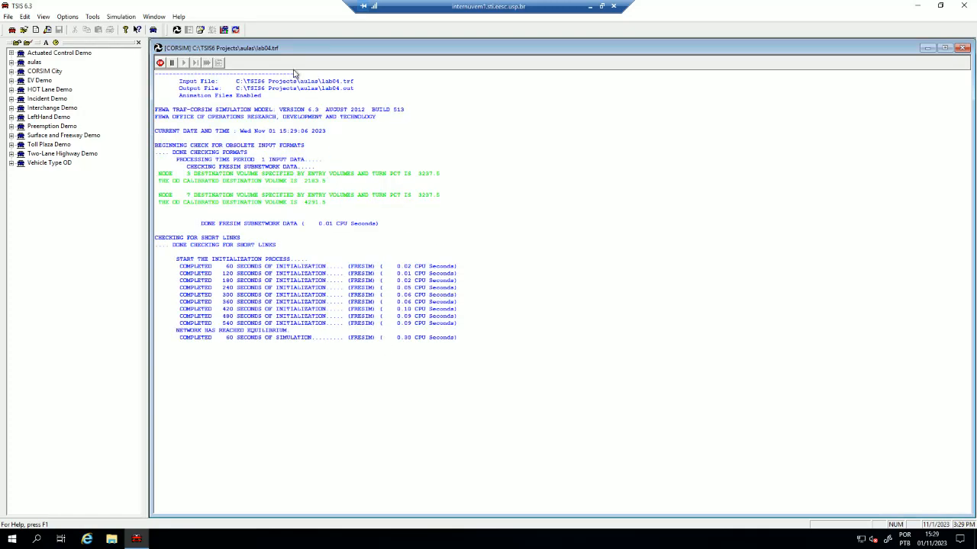
- Open the lab04 animation in TRAFVU and zoom in on the first on-ramp junction
left_click(224, 31)
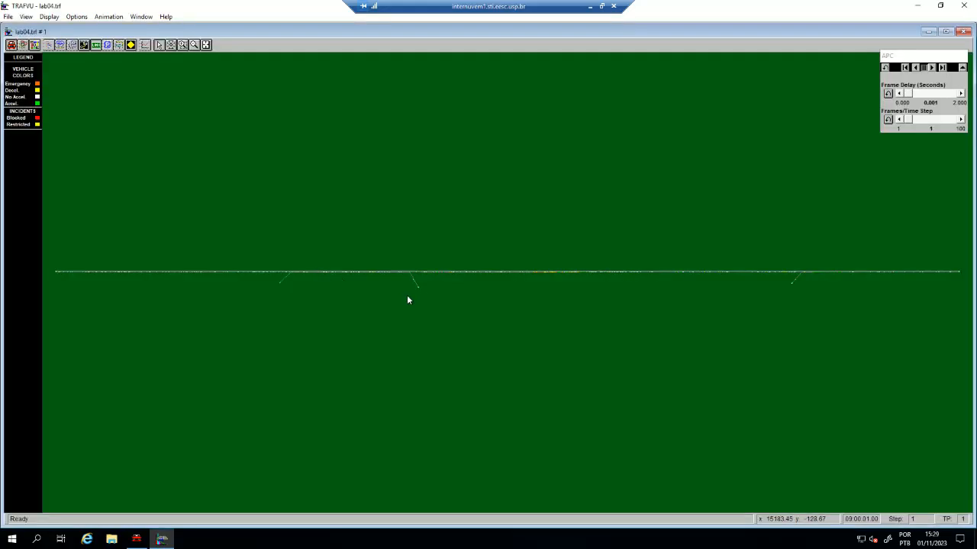
left_click(183, 45)
left_click_drag(262, 252, 313, 293)
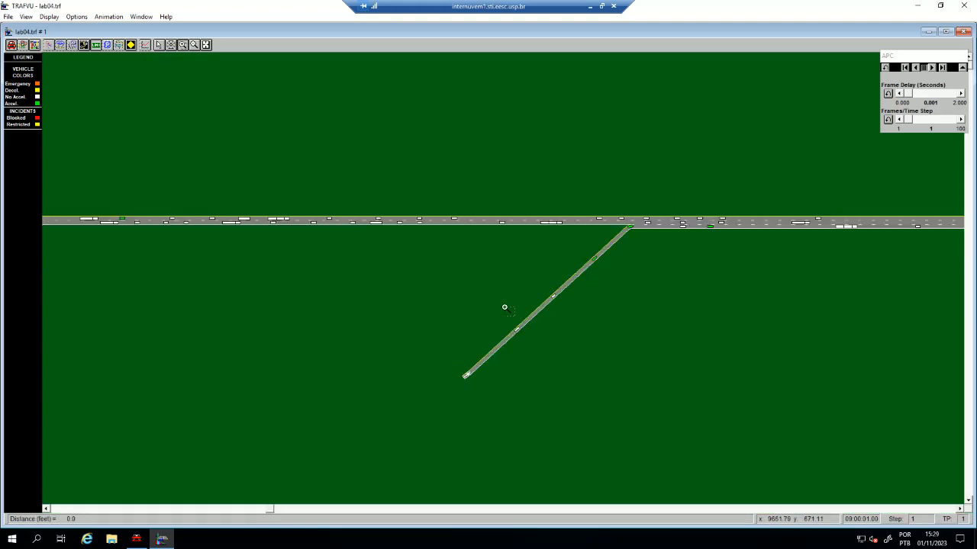
- Follow the freeway downstream from the first on-ramp to the off-ramp and examine the lane layout just past it
left_click(171, 45)
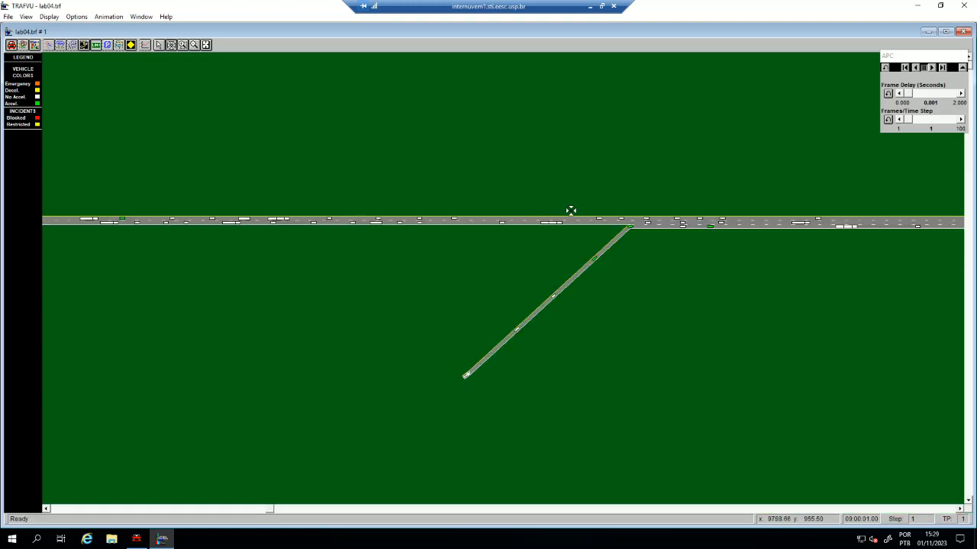
left_click(691, 245)
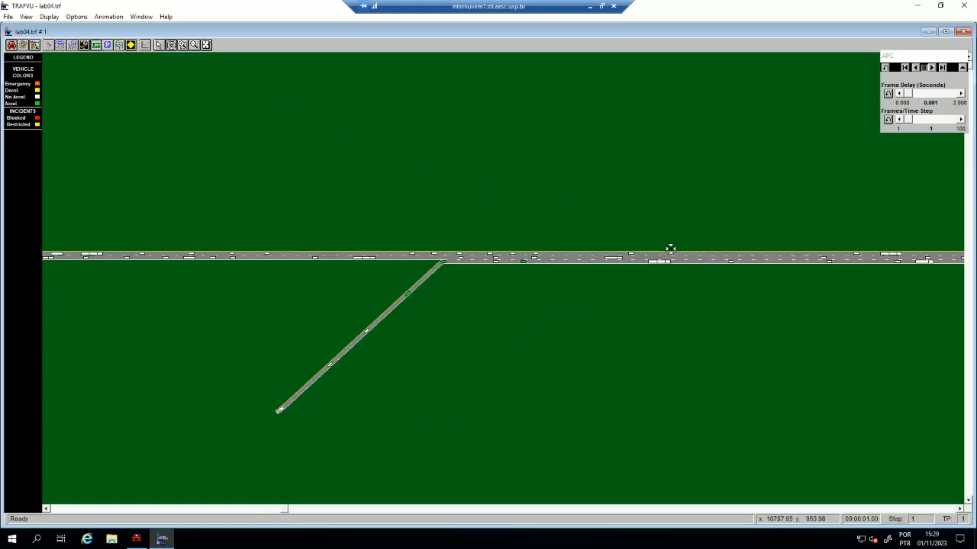
left_click(765, 297)
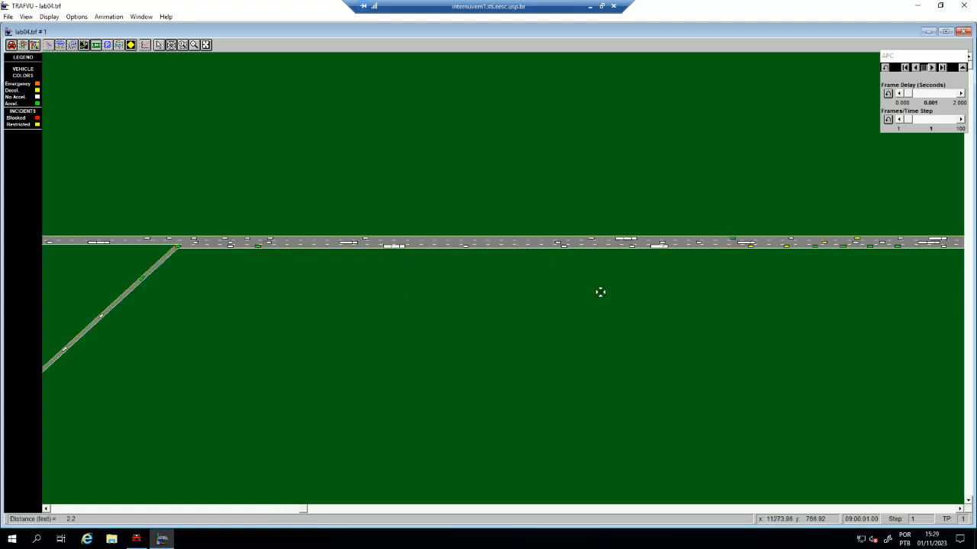
left_click(797, 285)
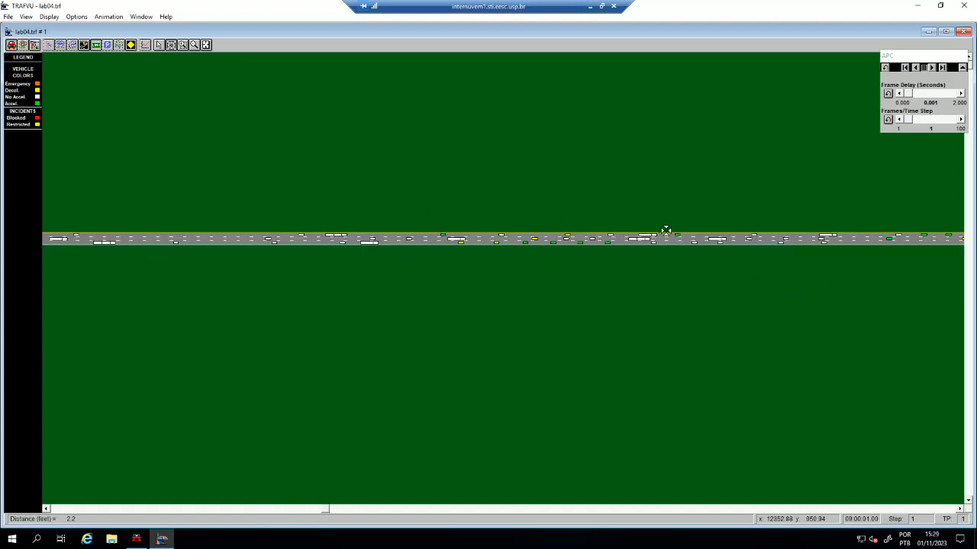
left_click(832, 304)
left_click(879, 269)
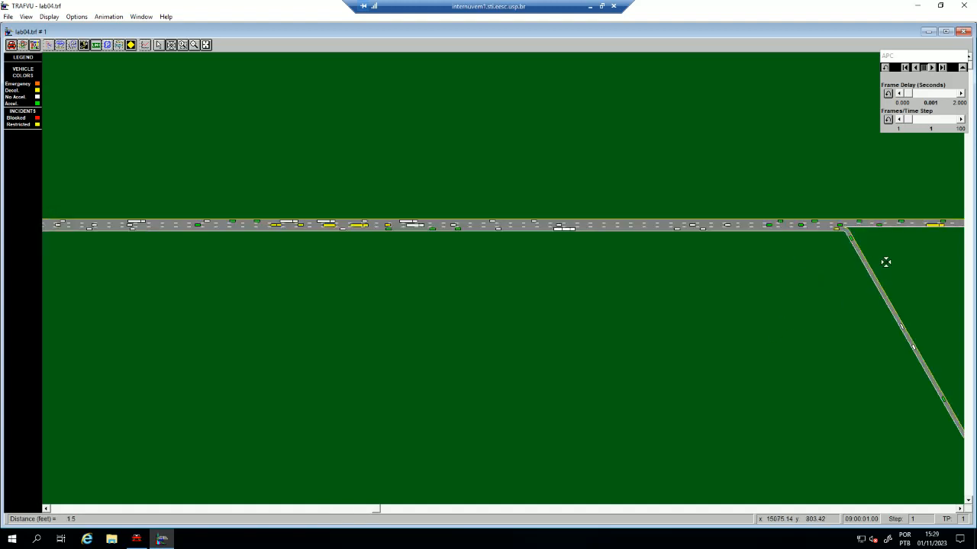
left_click(890, 254)
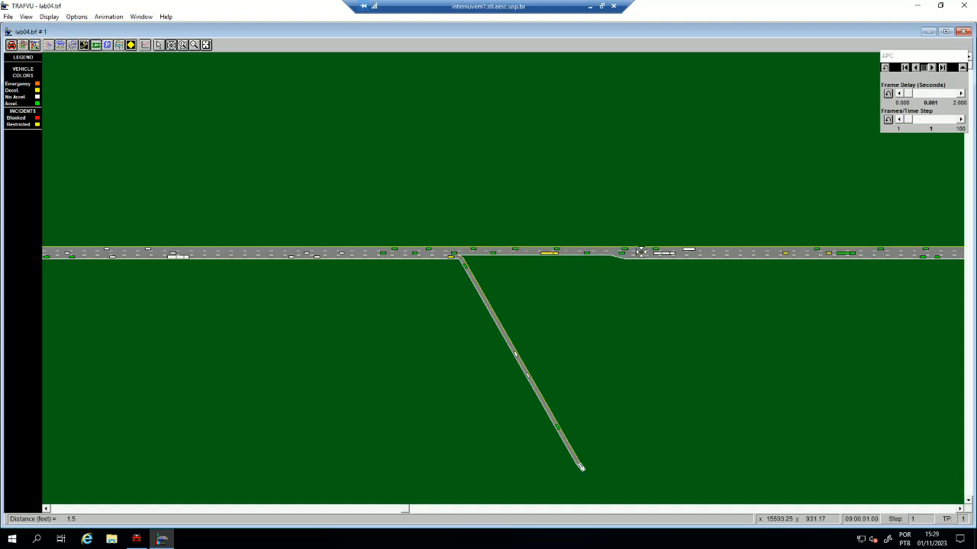
- Examine the freeway lanes from the off-ramp to the lane drop, closing the animation and the CORSIM window when done
left_click(864, 317)
left_click(891, 279)
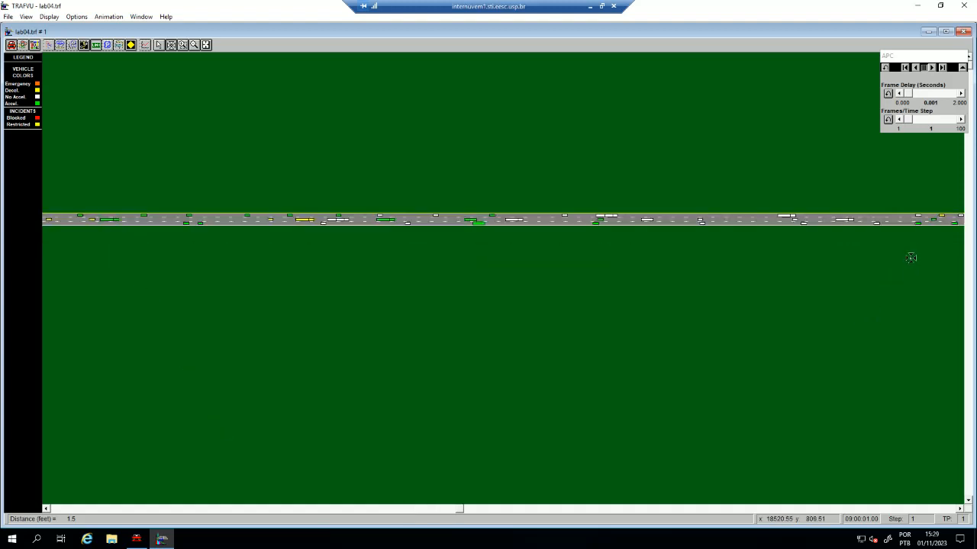
left_click(911, 258)
left_click(835, 273)
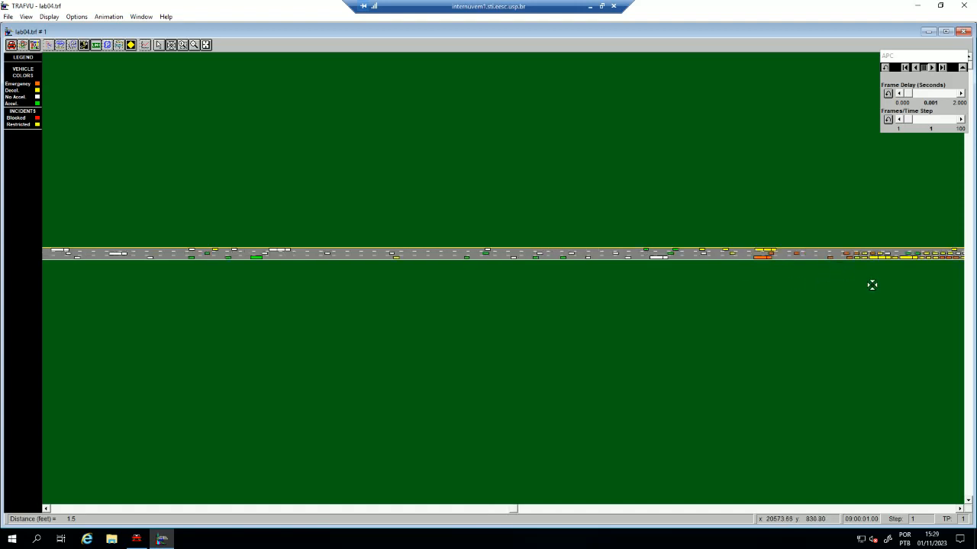
left_click(873, 283)
left_click(874, 283)
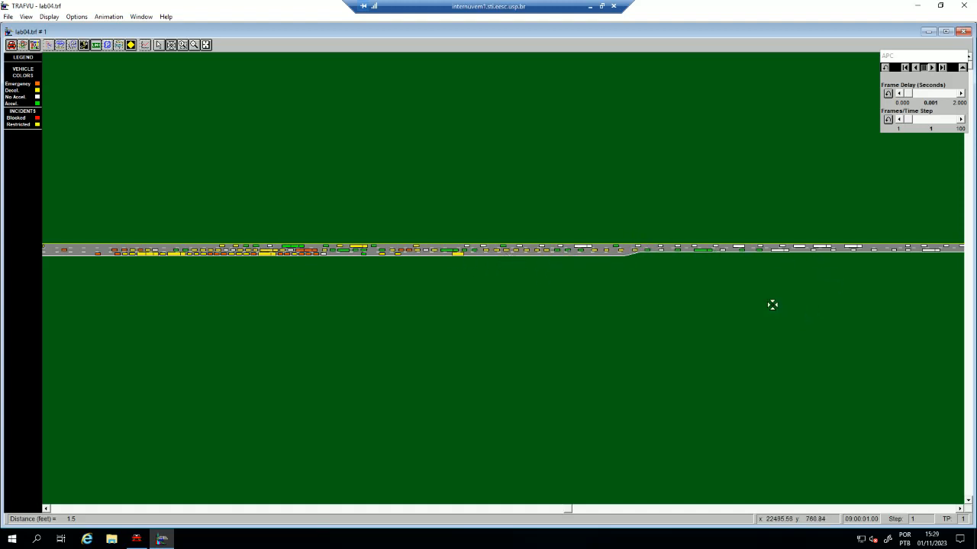
right_click(740, 308)
left_click(963, 5)
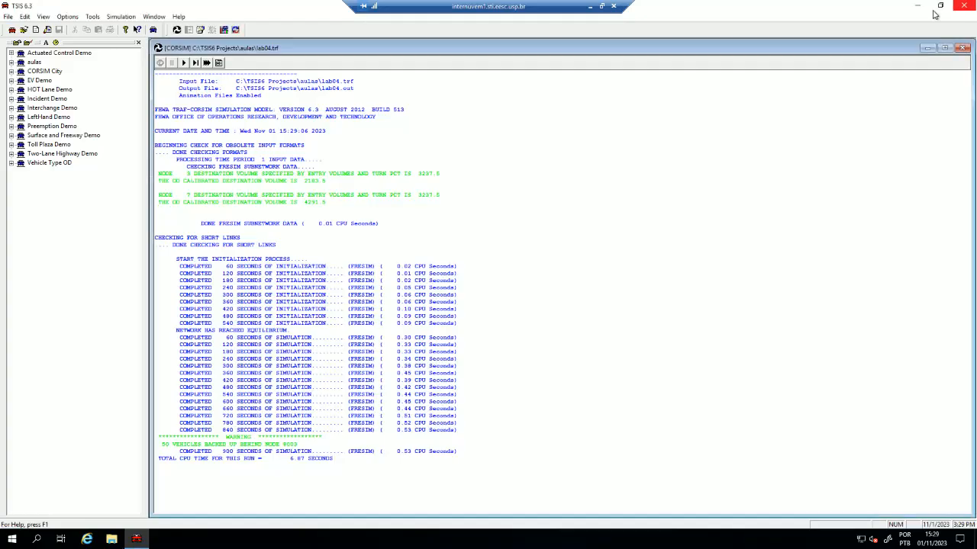
left_click(964, 47)
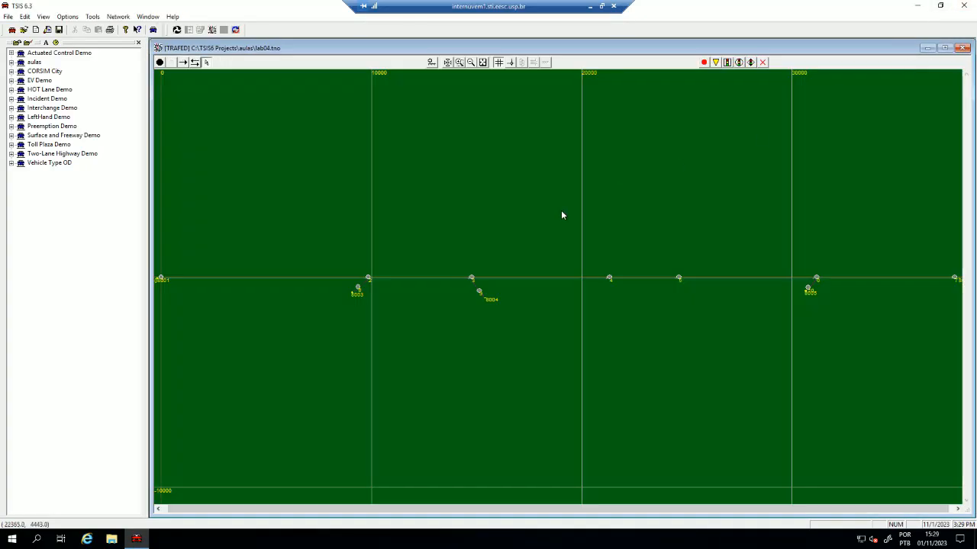
- Review the through lanes and the lane add/drop settings of freeway link 4–5 without changing them
double_click(631, 278)
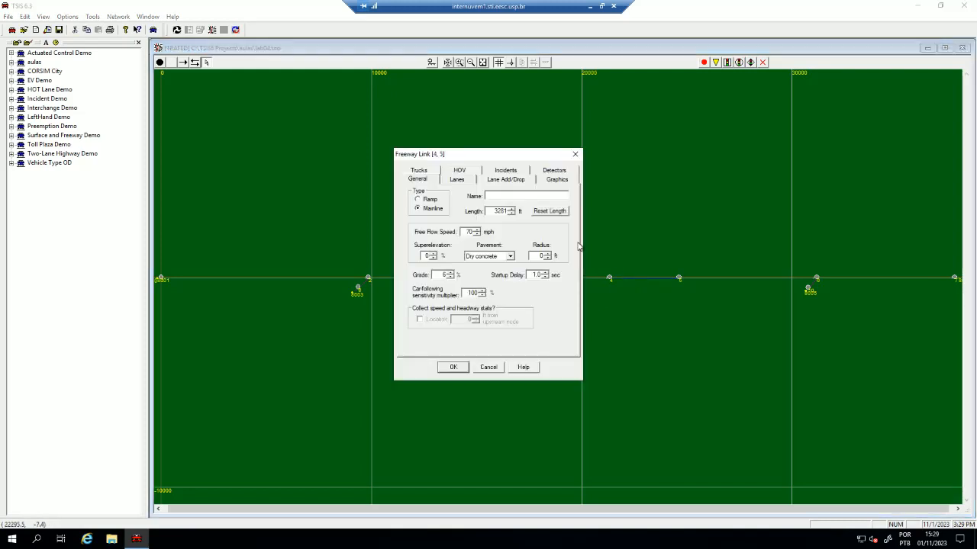
left_click(457, 179)
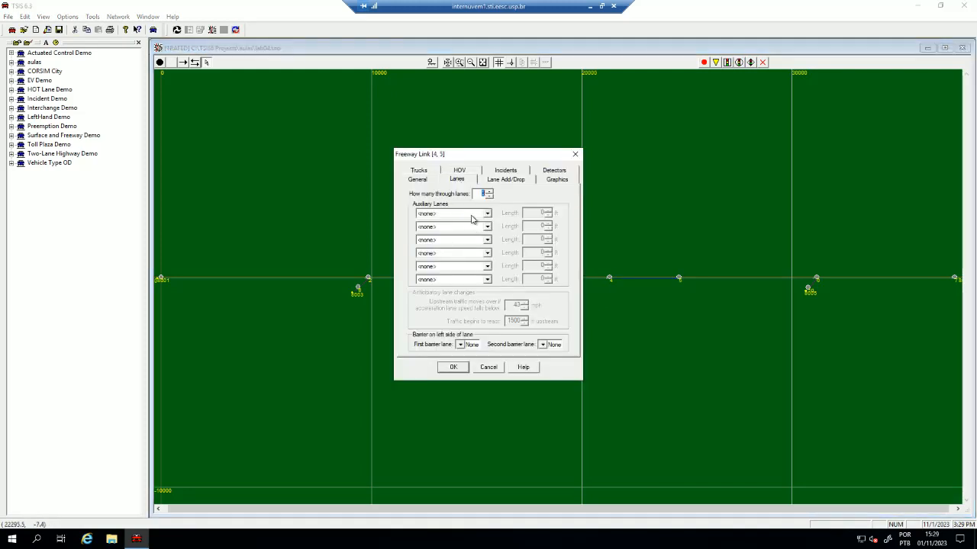
left_click(503, 182)
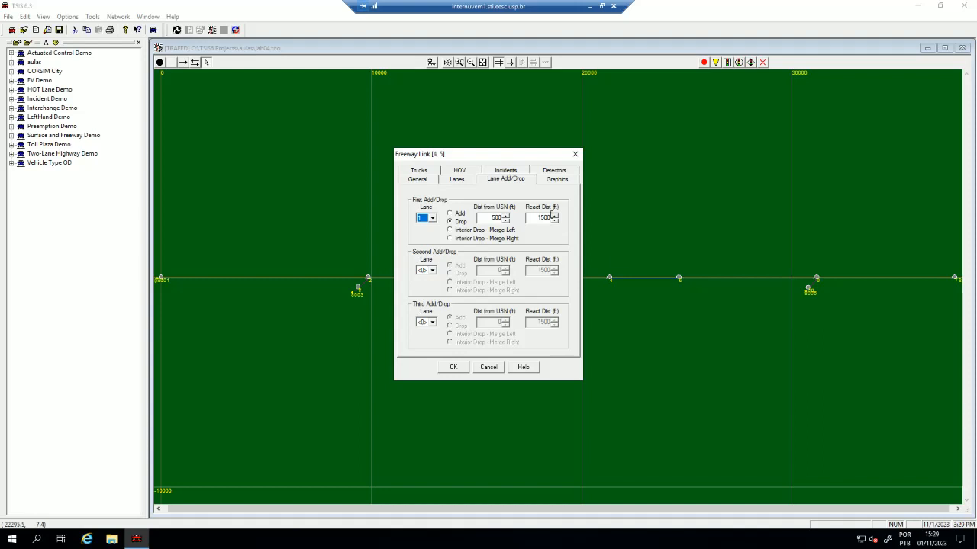
left_click(575, 154)
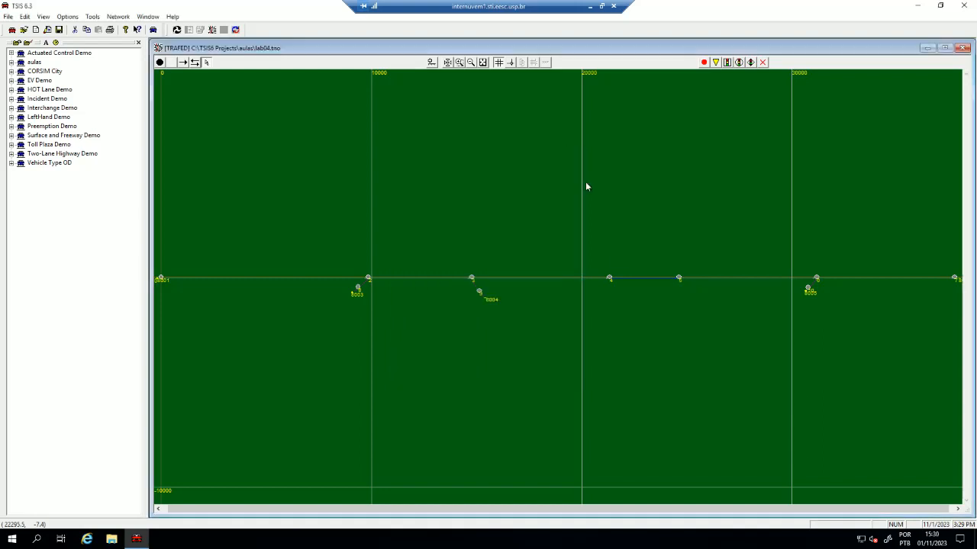
- Review the through lanes and the lane add/drop settings of freeway link 3–4, cancelling without changes
double_click(594, 279)
left_click(456, 181)
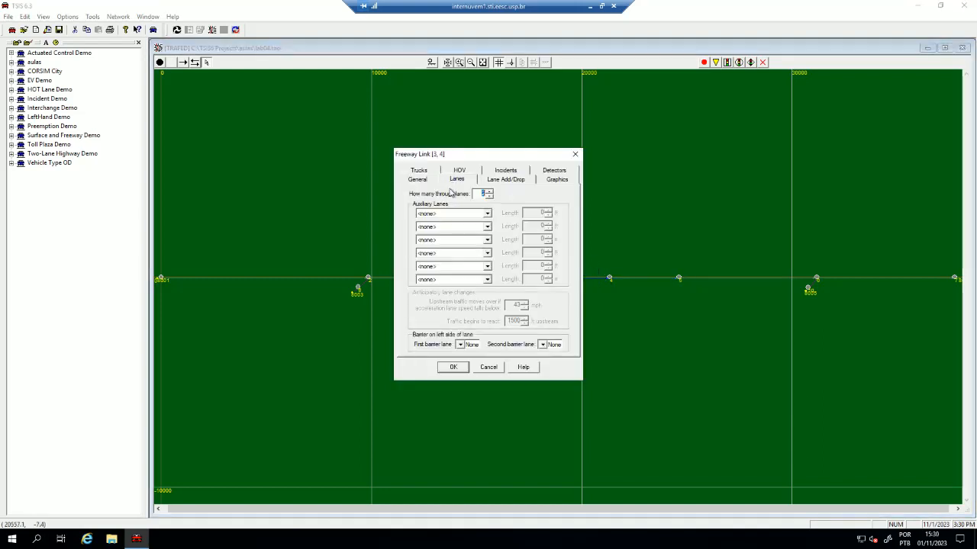
left_click(503, 180)
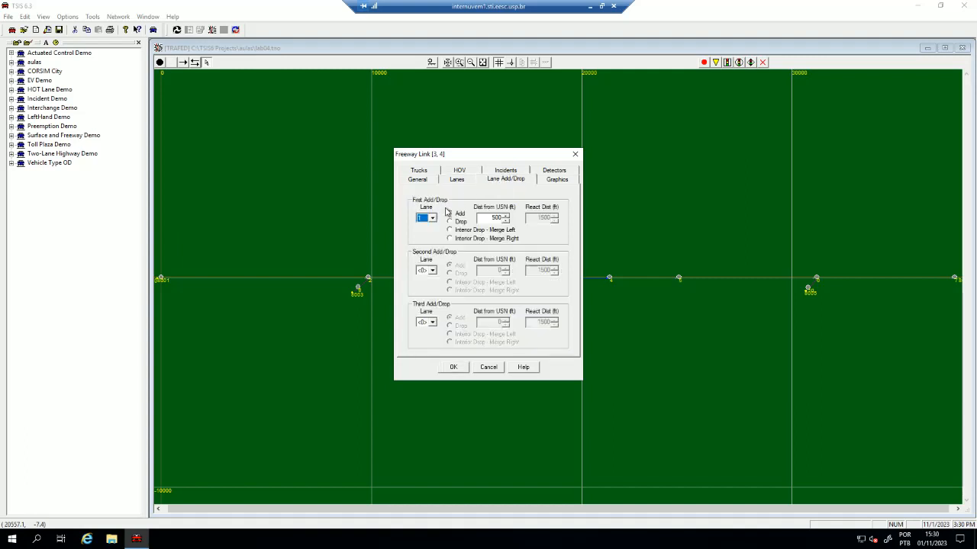
left_click(489, 367)
left_click(495, 322)
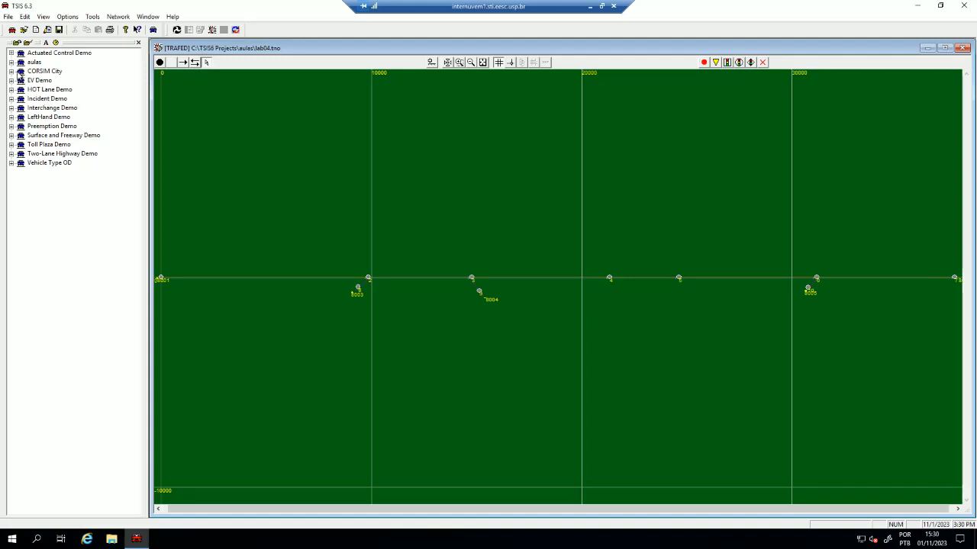
- Select the lab04 simulation file in the aulas project and open its animation in TRAFVU
left_click(11, 62)
left_click(20, 80)
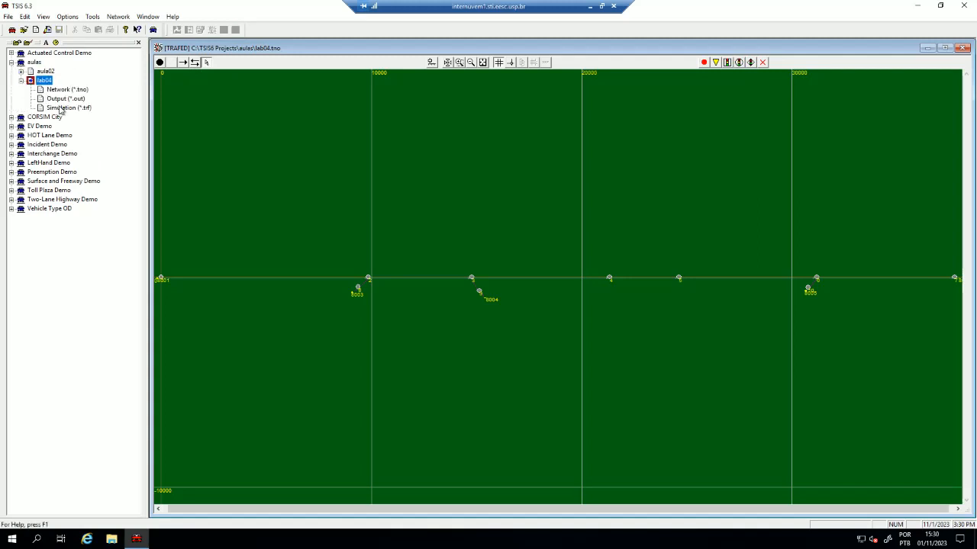
left_click(63, 108)
left_click(225, 32)
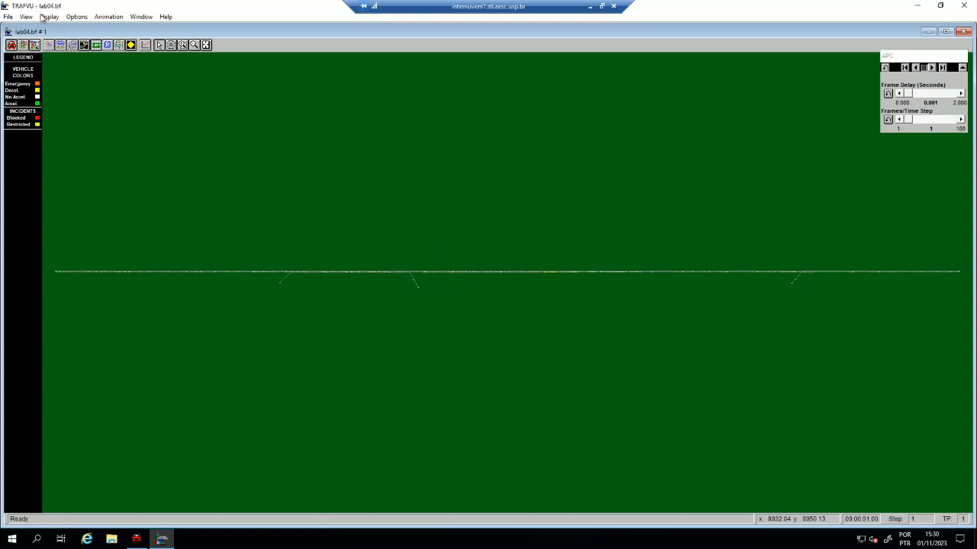
- Open the MOE preferences and set the description of range 1 for all links to NSA
left_click(77, 17)
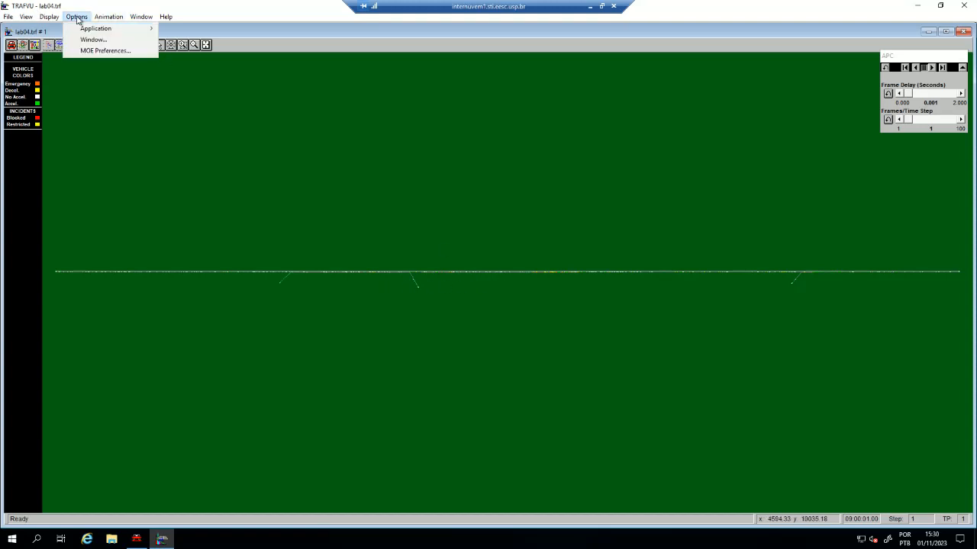
left_click(100, 53)
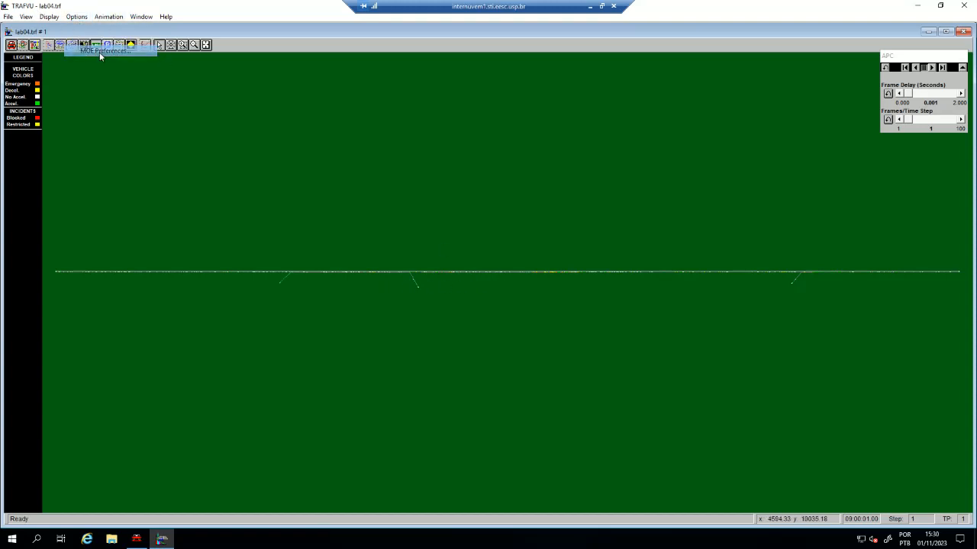
left_click_drag(164, 38, 419, 212)
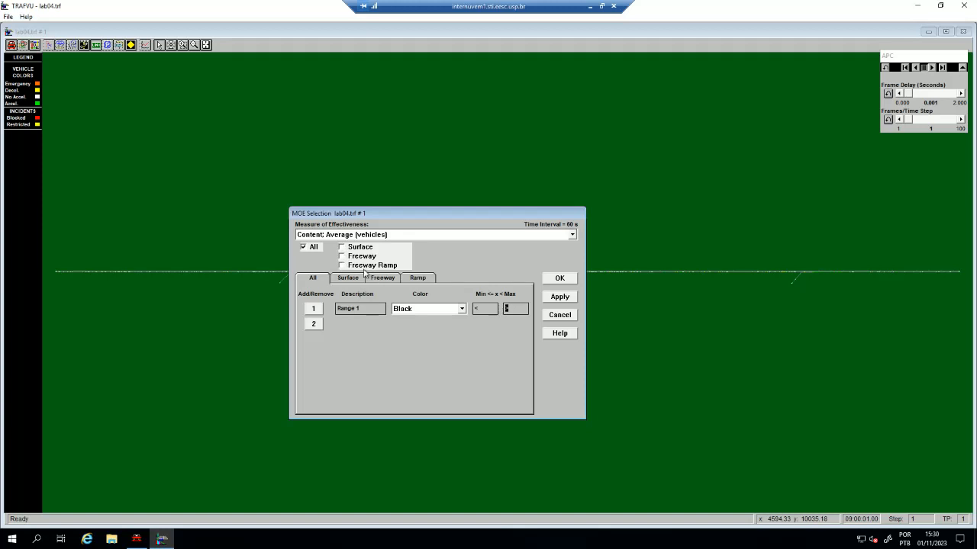
left_click(366, 310)
type("N/A")
- Look through the available measures of effectiveness, from content and delay to speed, trips and volume
left_click(369, 235)
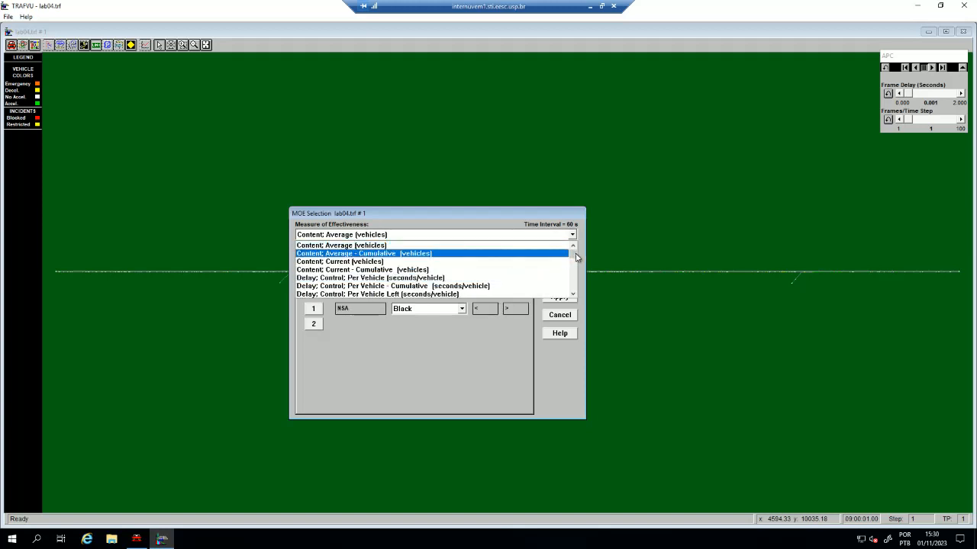
scroll(576, 258, "down", 8)
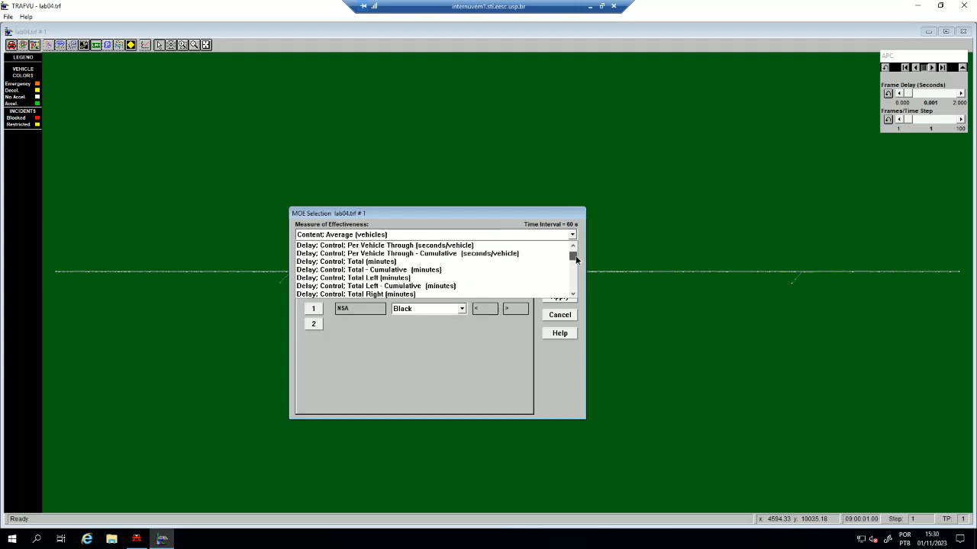
scroll(576, 258, "down", 5)
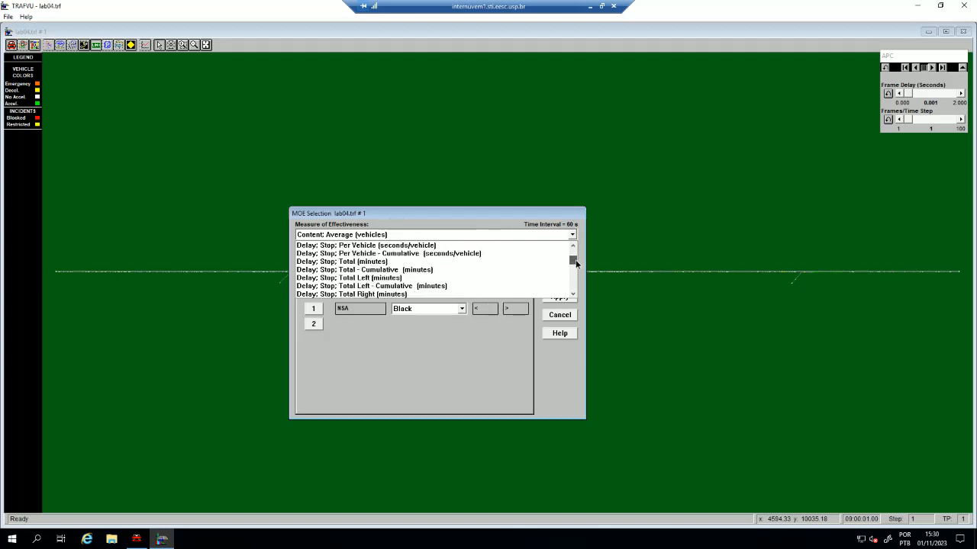
scroll(379, 279, "down", 8)
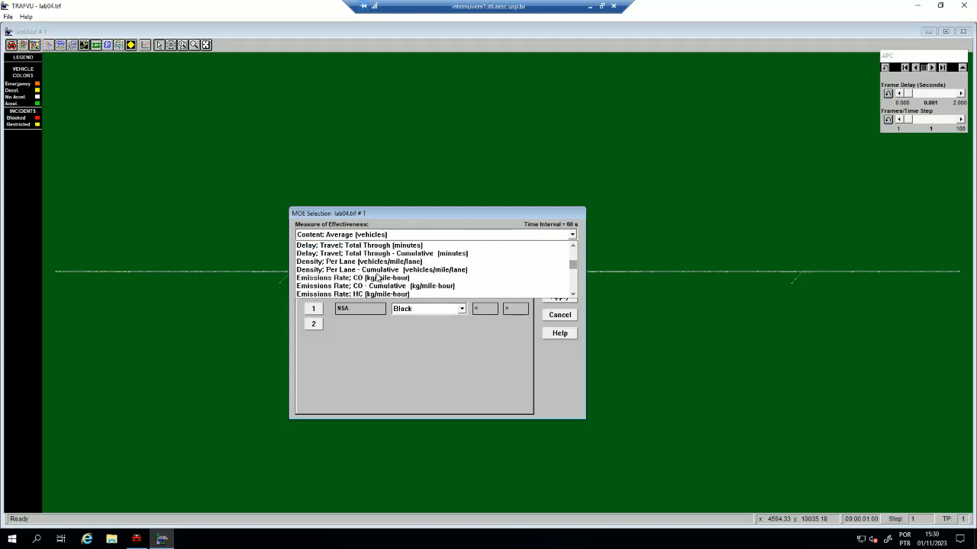
scroll(347, 263, "down", 6)
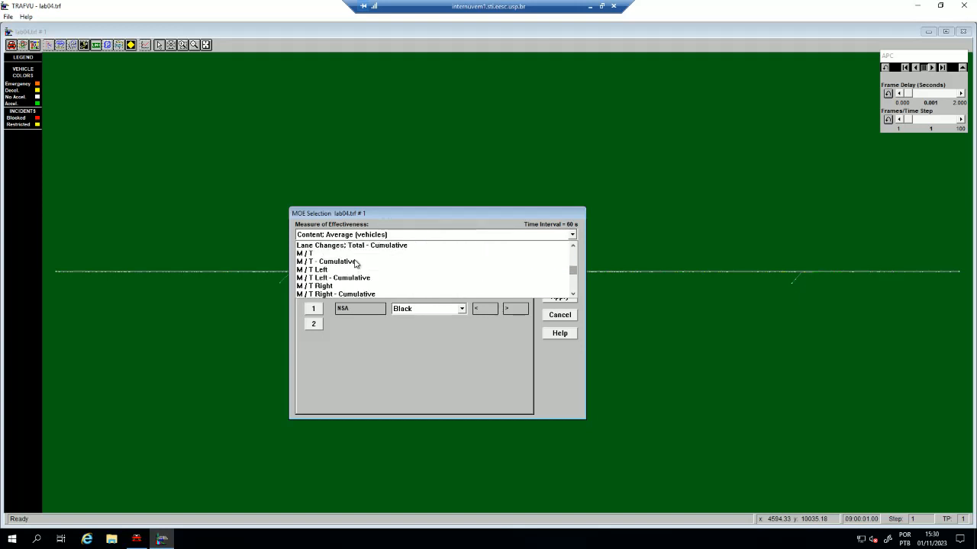
scroll(349, 265, "down", 4)
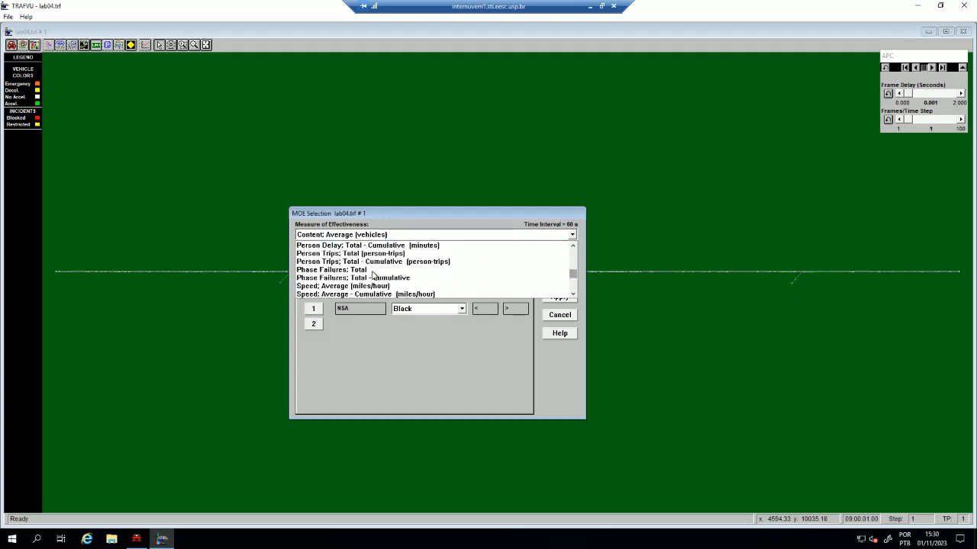
scroll(374, 268, "down", 3)
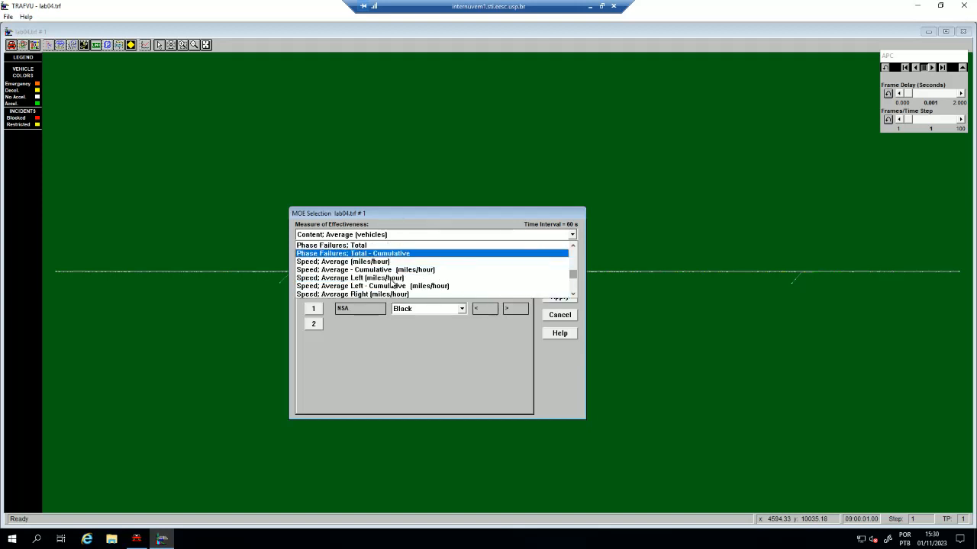
scroll(391, 270, "down", 1)
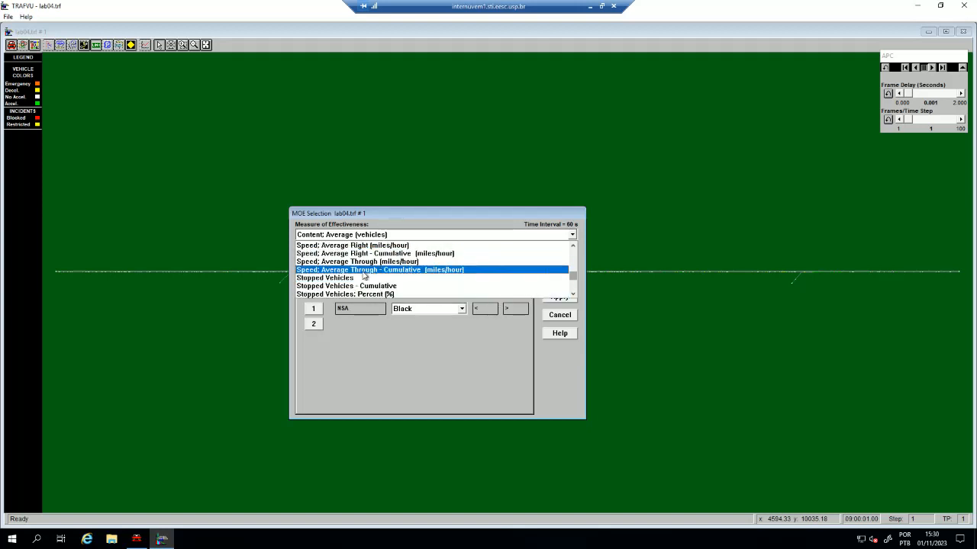
scroll(394, 270, "down", 4)
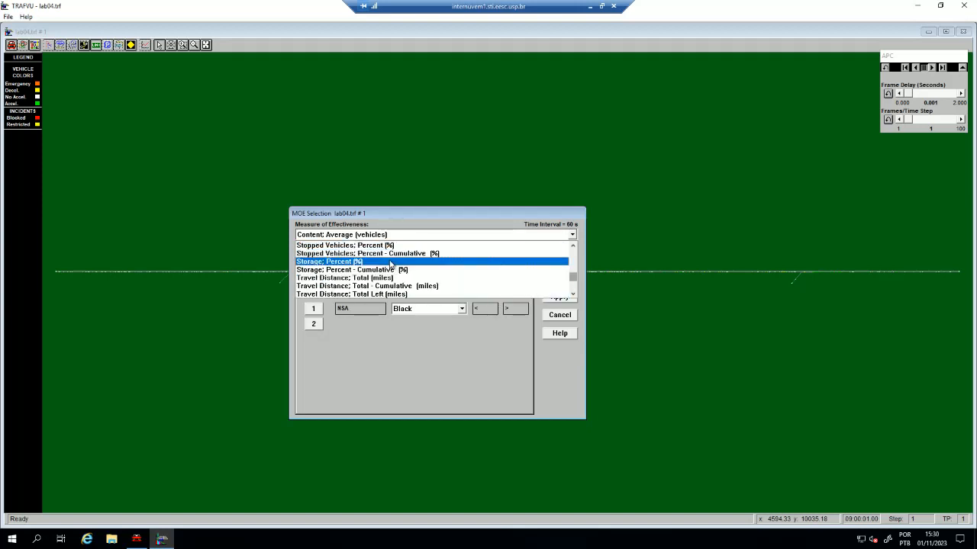
scroll(351, 264, "down", 5)
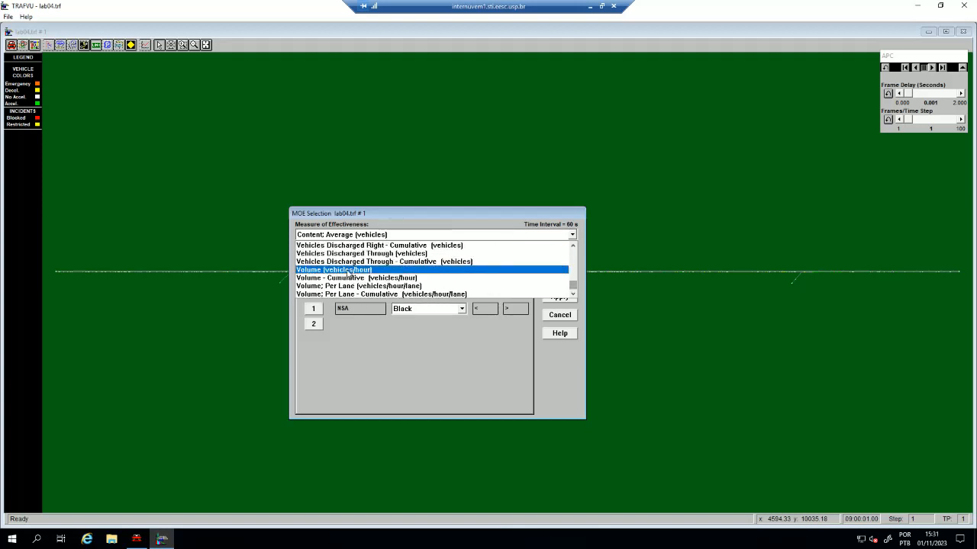
scroll(371, 273, "up", 1)
scroll(366, 269, "up", 1)
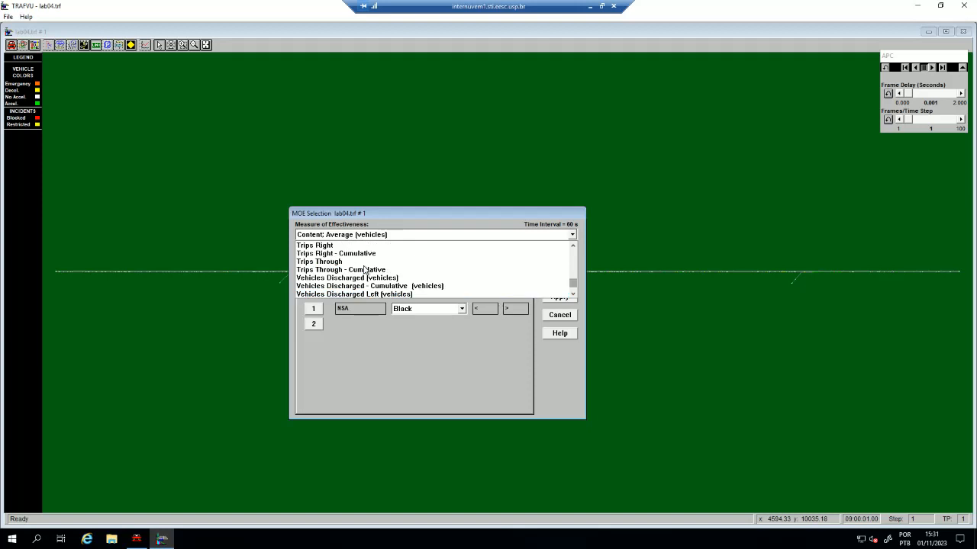
scroll(366, 269, "down", 2)
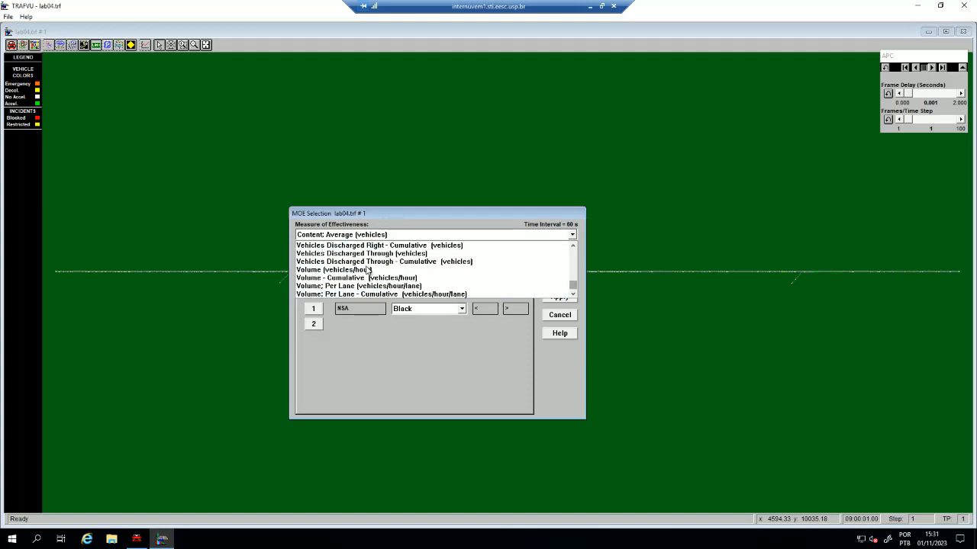
scroll(437, 279, "up", 3)
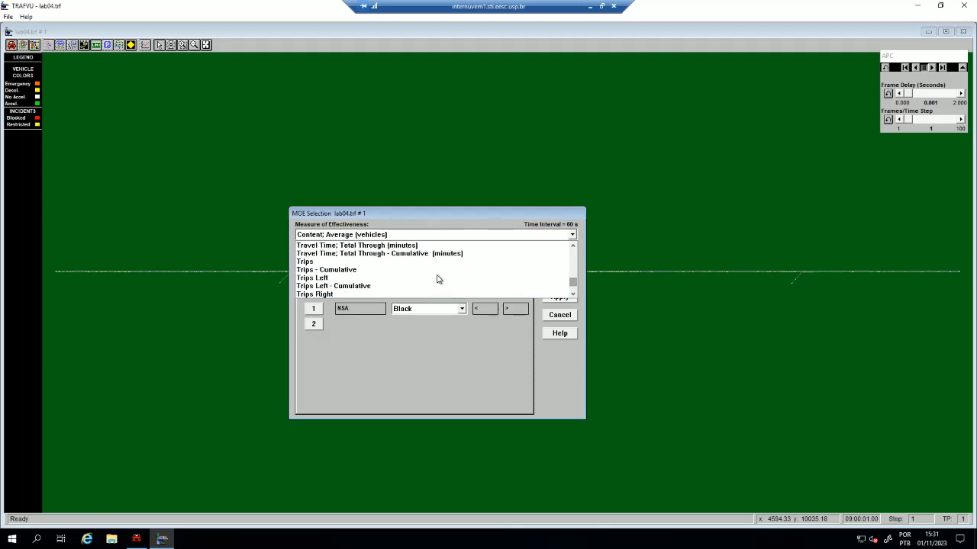
scroll(437, 278, "up", 3)
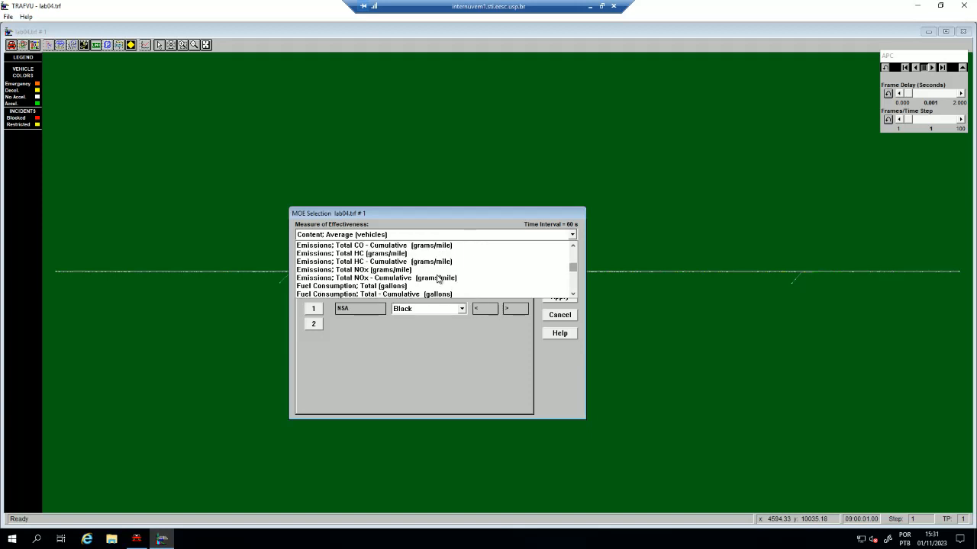
scroll(305, 254, "up", 2)
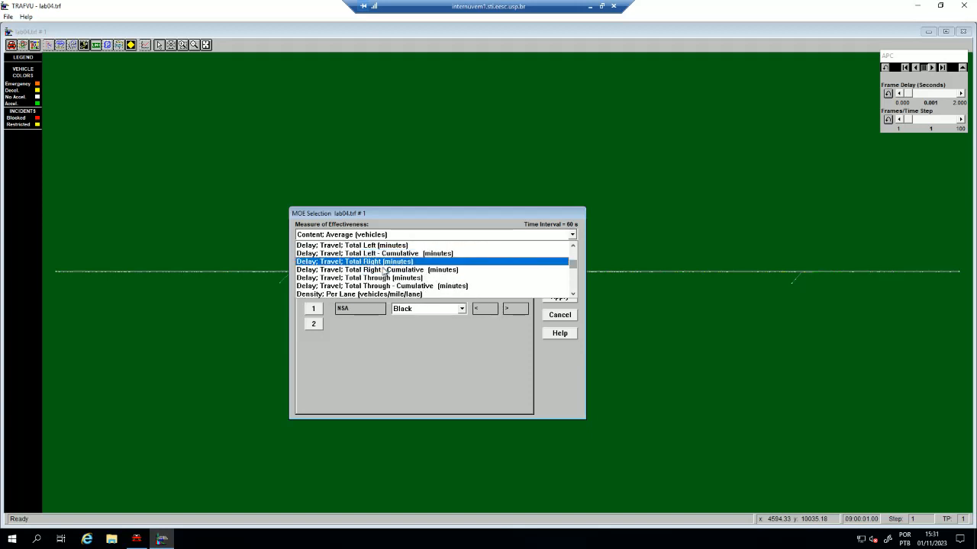
scroll(429, 270, "up", 1)
scroll(429, 270, "down", 1)
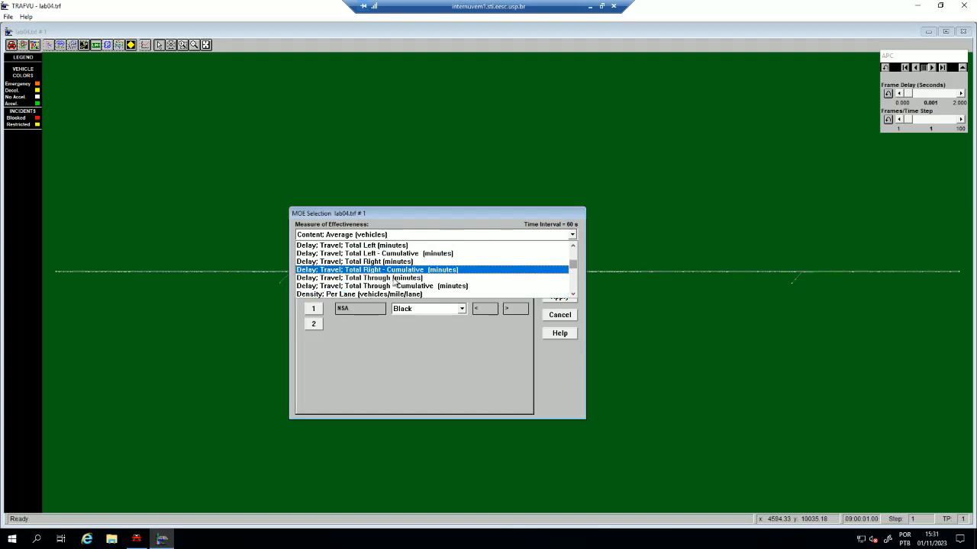
- Choose Density; Per Lane (vehicles/mile/lane) as the measure of effectiveness
left_click(573, 297)
left_click(573, 297)
left_click(573, 298)
left_click(573, 297)
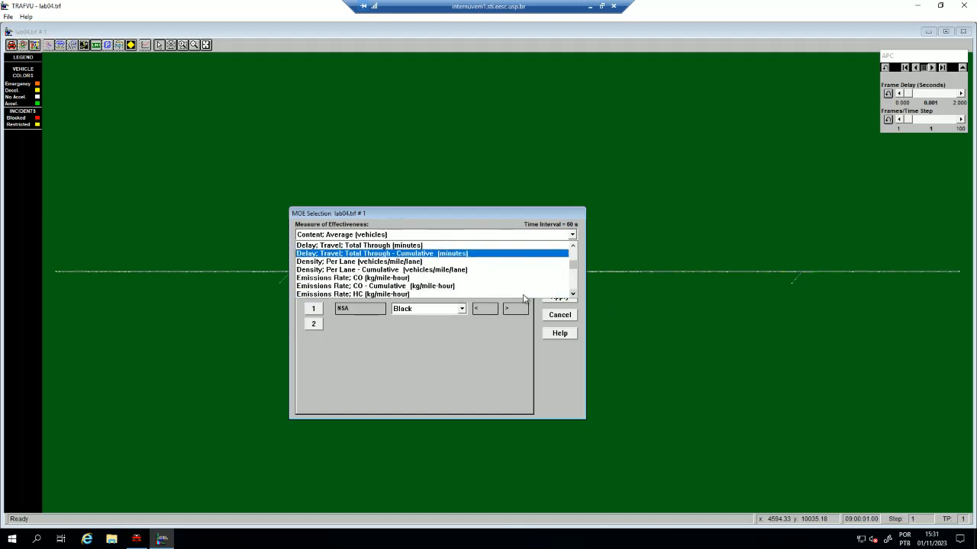
left_click(392, 263)
left_click(367, 307)
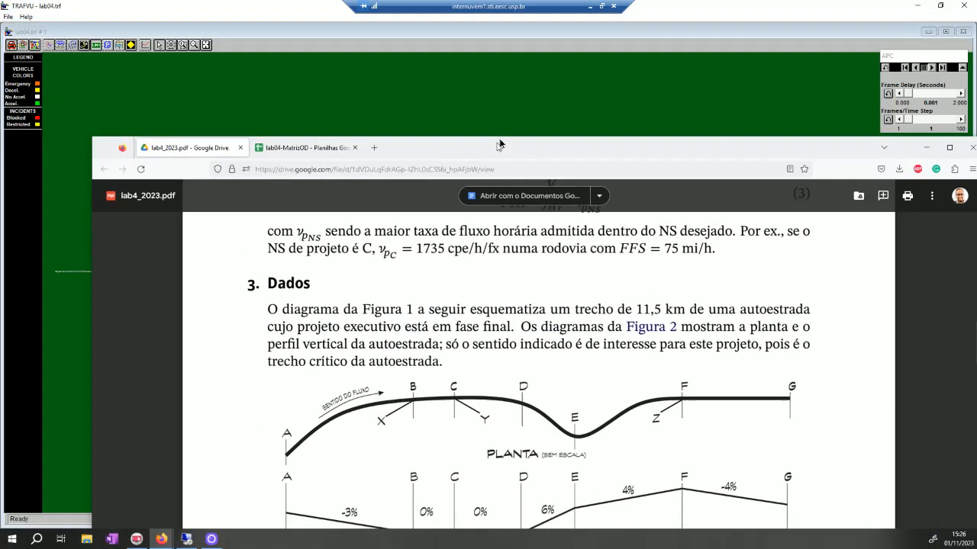
- Switch to lab4_2023.pdf in Firefox and look up the density criteria for the levels of service
scroll(371, 317, "down", 1)
scroll(371, 317, "up", 8)
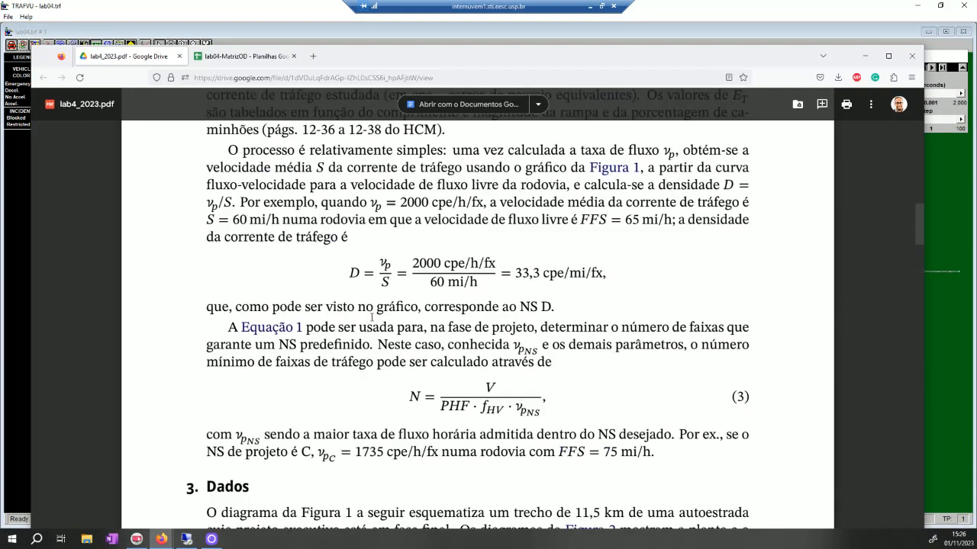
scroll(370, 317, "up", 6)
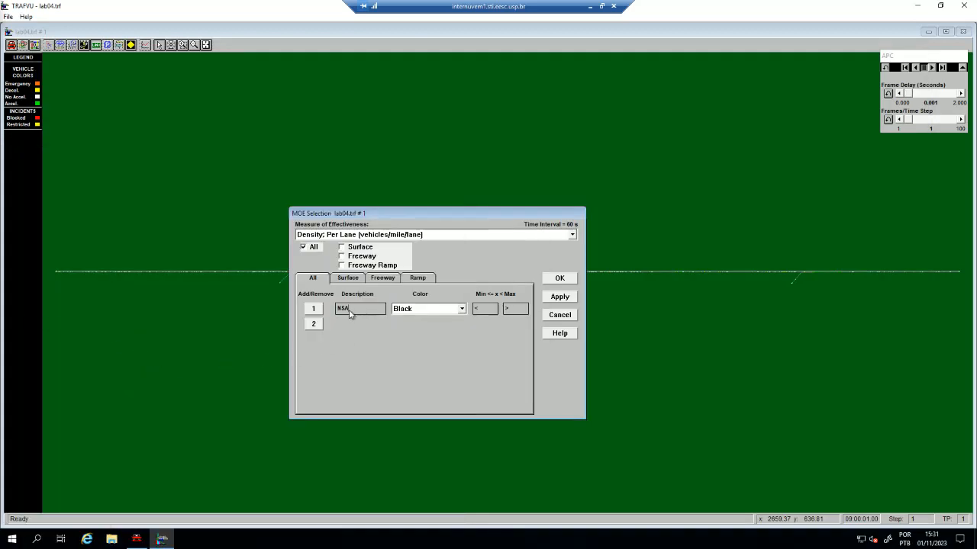
- In TRAFVU, give the NSA range the color Bright Green, a minimum of 0 and a maximum of 11
left_click(425, 310)
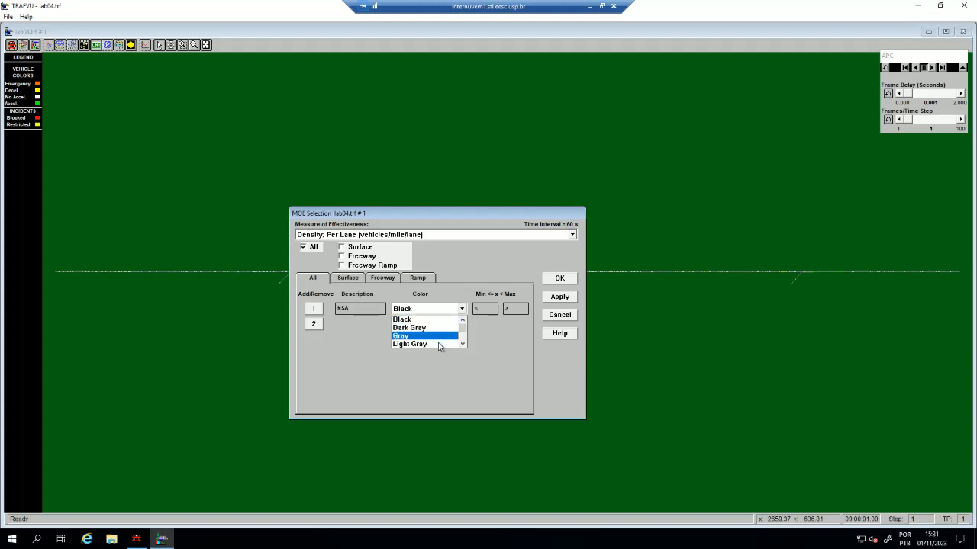
left_click(462, 344)
left_click(462, 344)
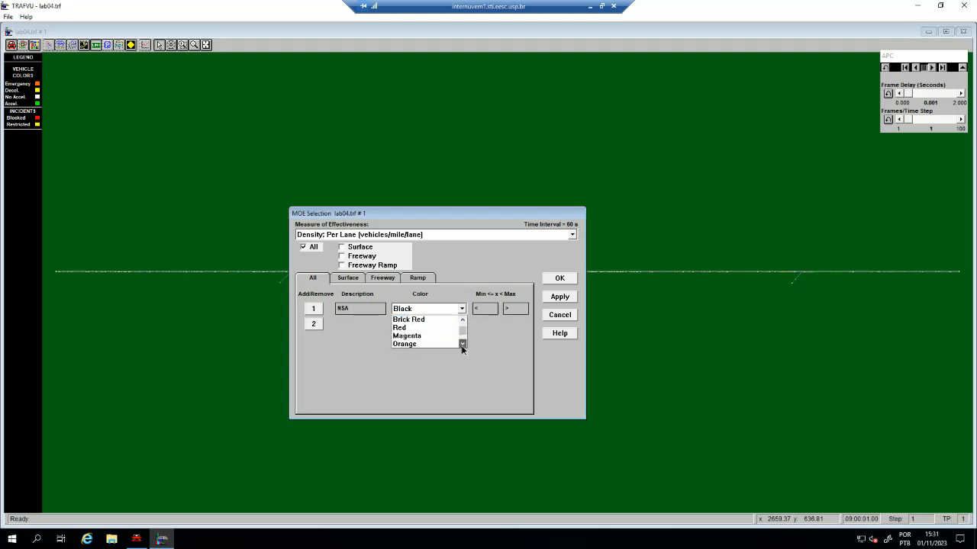
left_click(461, 344)
left_click(462, 344)
left_click(433, 336)
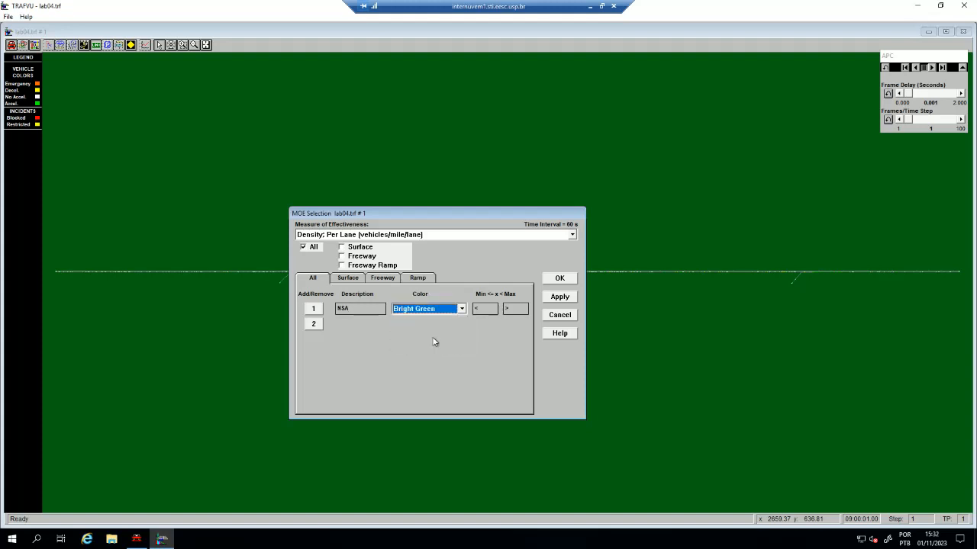
left_click(490, 310)
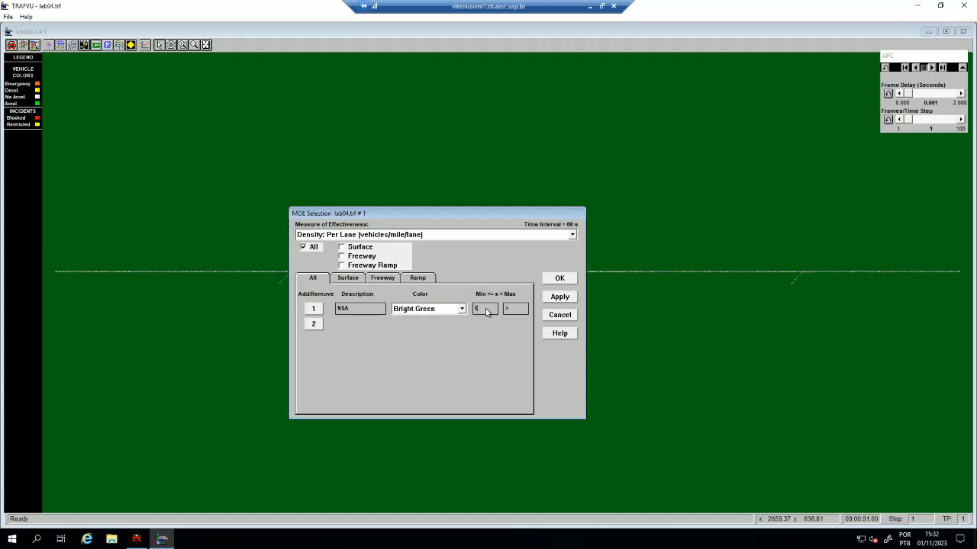
type("11")
- Add a second range described as NSB, colored Green, with a maximum of 18
left_click(313, 324)
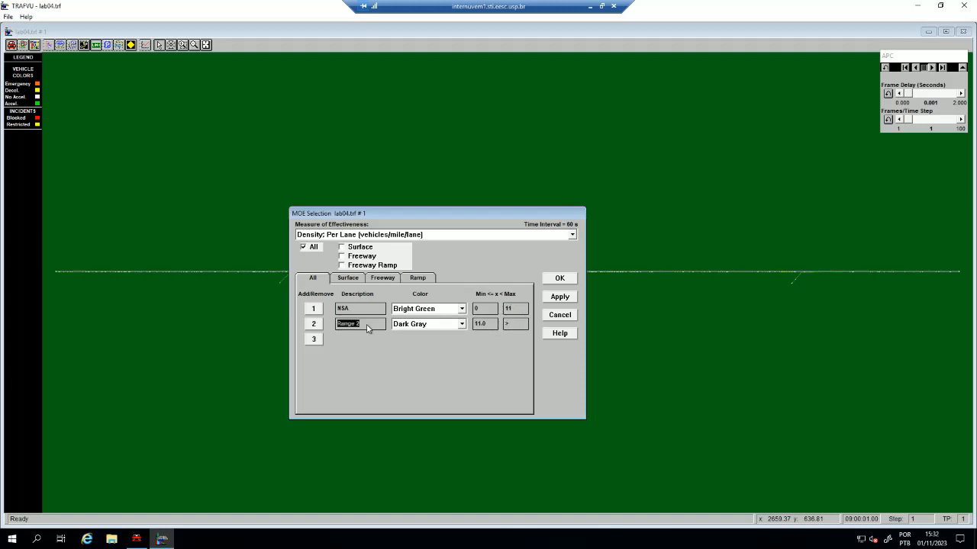
type("NSB")
left_click(437, 324)
left_click(463, 360)
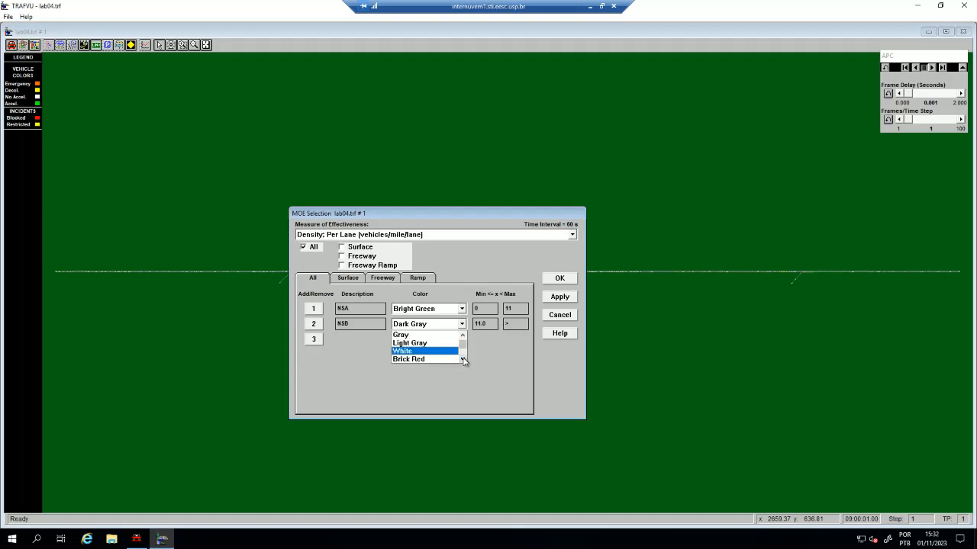
left_click(463, 360)
left_click(463, 360)
left_click(464, 360)
left_click(463, 360)
left_click(463, 360)
left_click(463, 360)
left_click(462, 360)
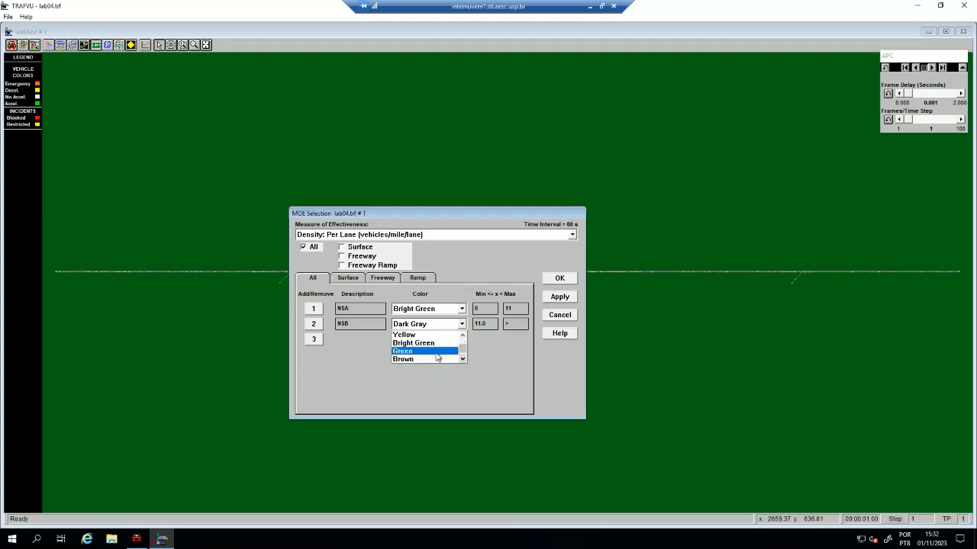
left_click(424, 351)
left_click(510, 325)
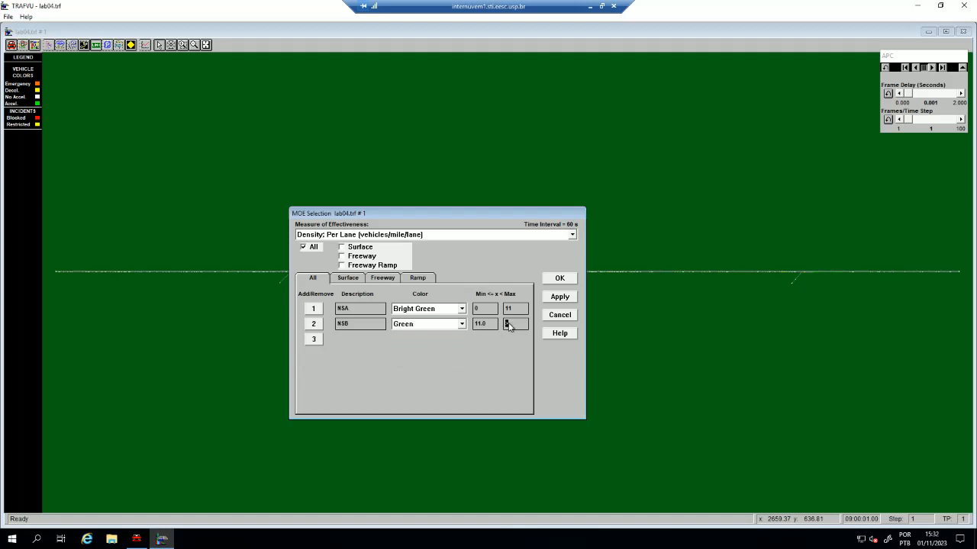
type("18")
- Add a third range described as NSC with a maximum of 26
left_click(313, 339)
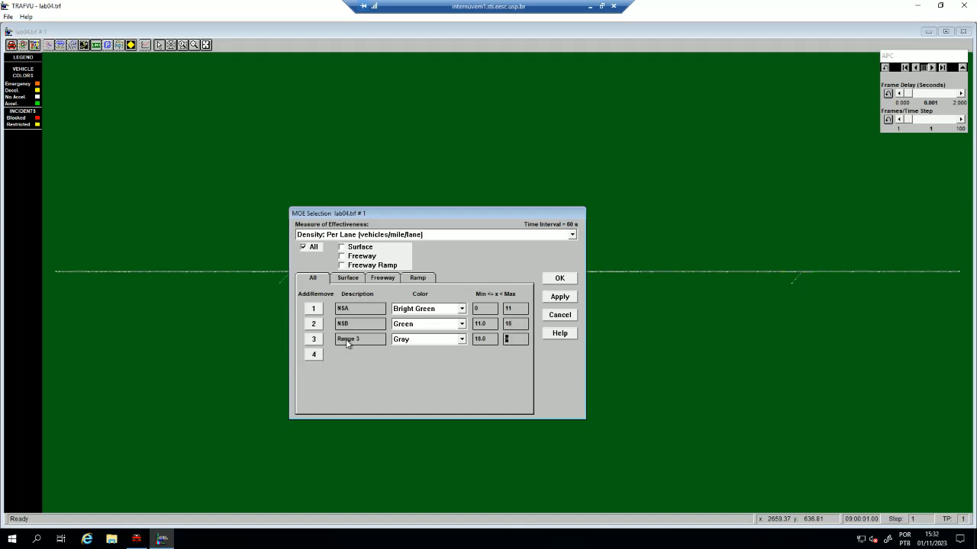
left_click(348, 341)
type("NSC")
left_click(508, 338)
type("26")
- Add a fourth range described as NSD, colored Red, with a maximum of 35
left_click(314, 355)
left_click(357, 360)
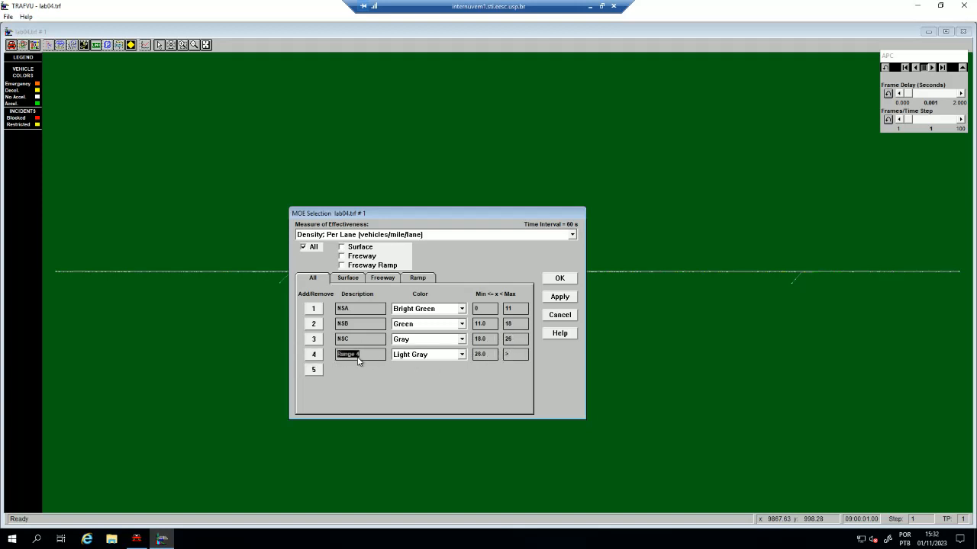
type("N")
type("SD")
left_click(409, 355)
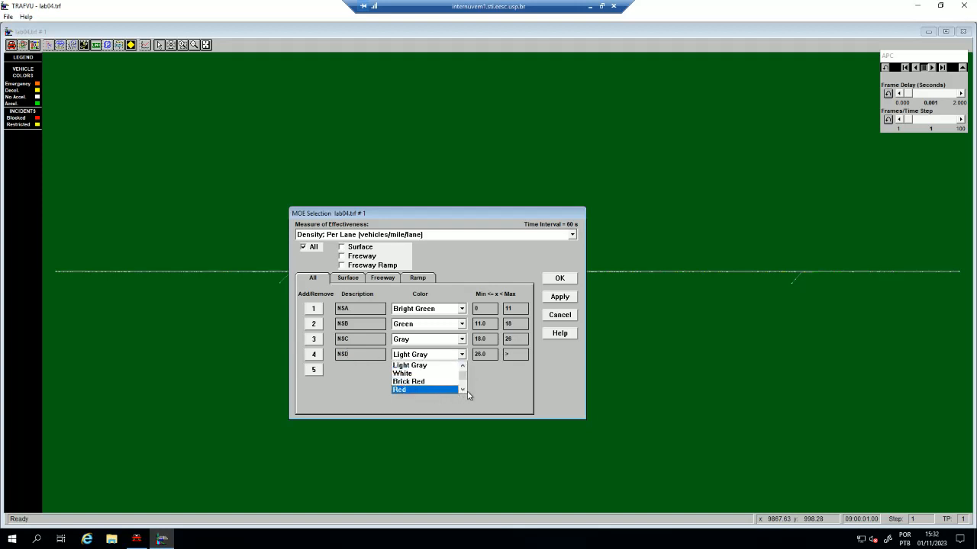
left_click(411, 391)
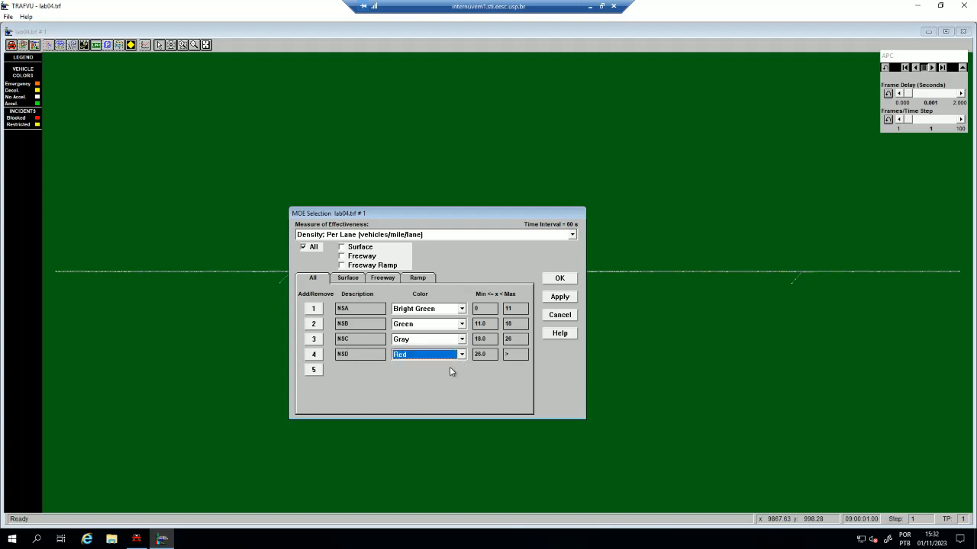
left_click(519, 355)
type("35")
- Add a fifth range described as NSE and color it Brick Red
left_click(313, 371)
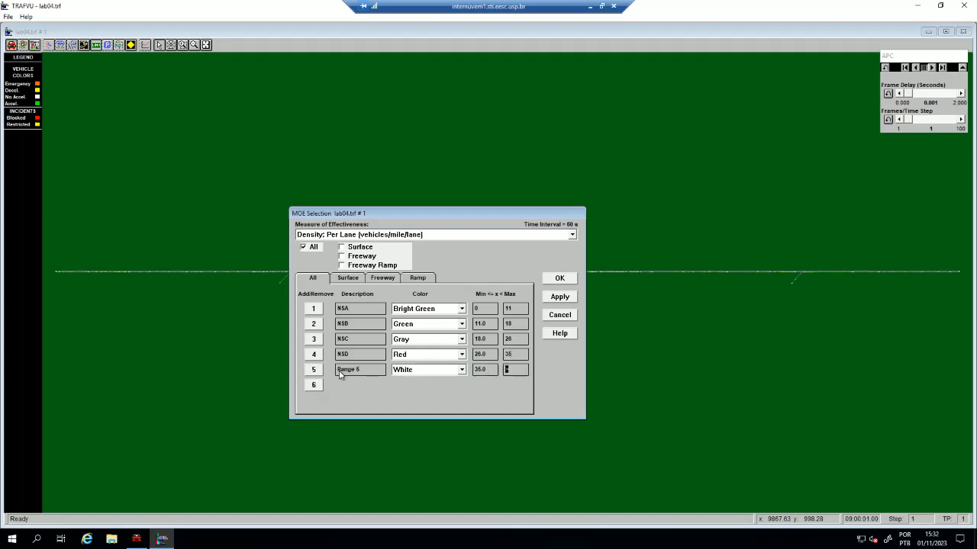
left_click(345, 373)
type("NSE")
left_click(407, 374)
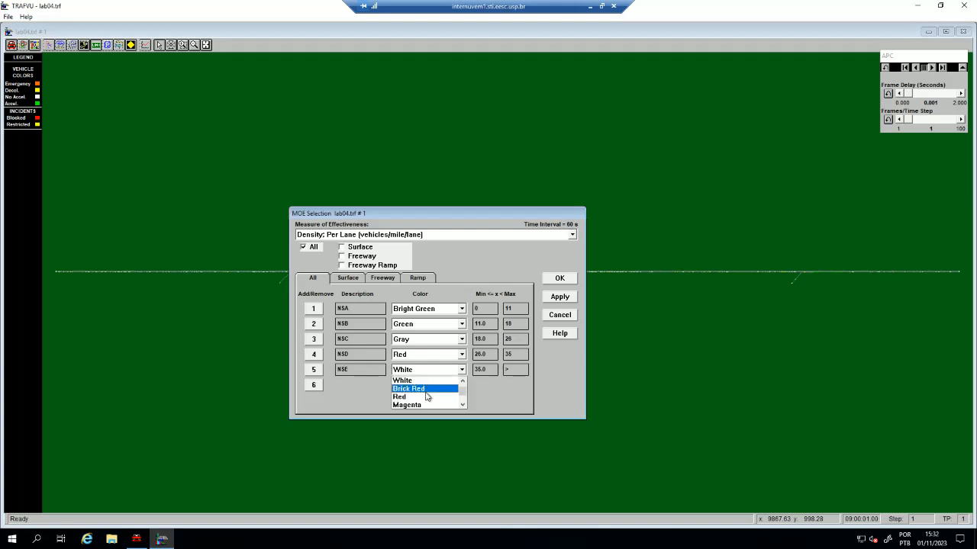
scroll(427, 397, "down", 1)
scroll(428, 397, "up", 1)
left_click(419, 389)
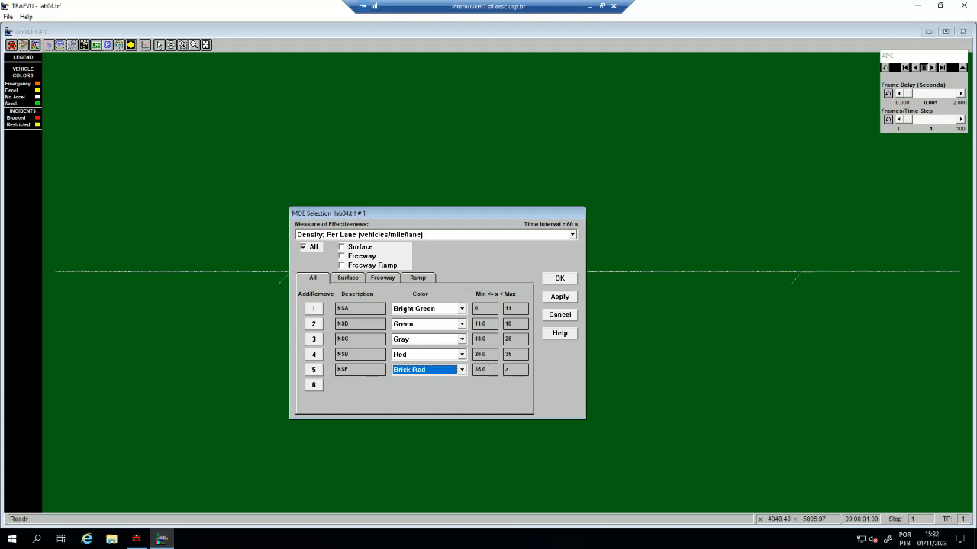
- Apply the density per lane ranges to all links and display their colors on the network
left_click(560, 298)
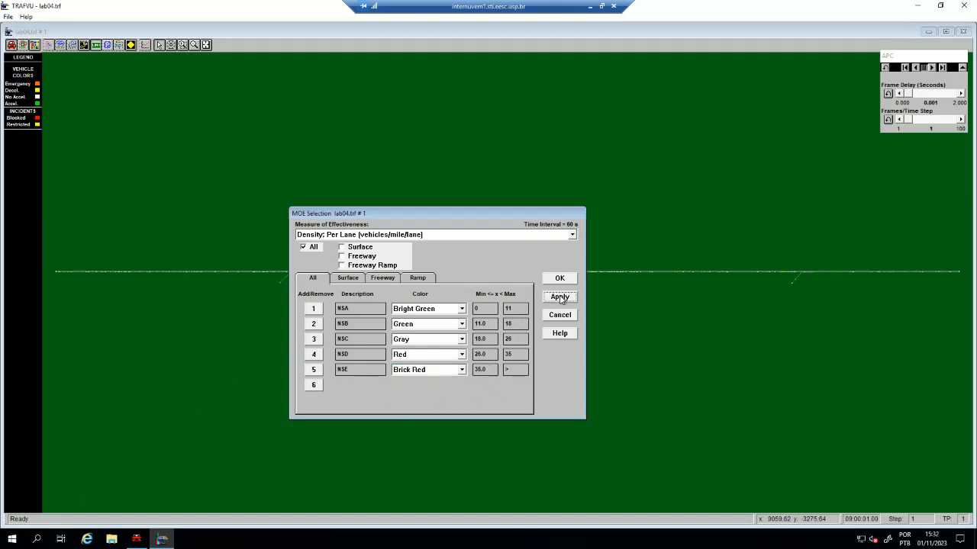
left_click(559, 279)
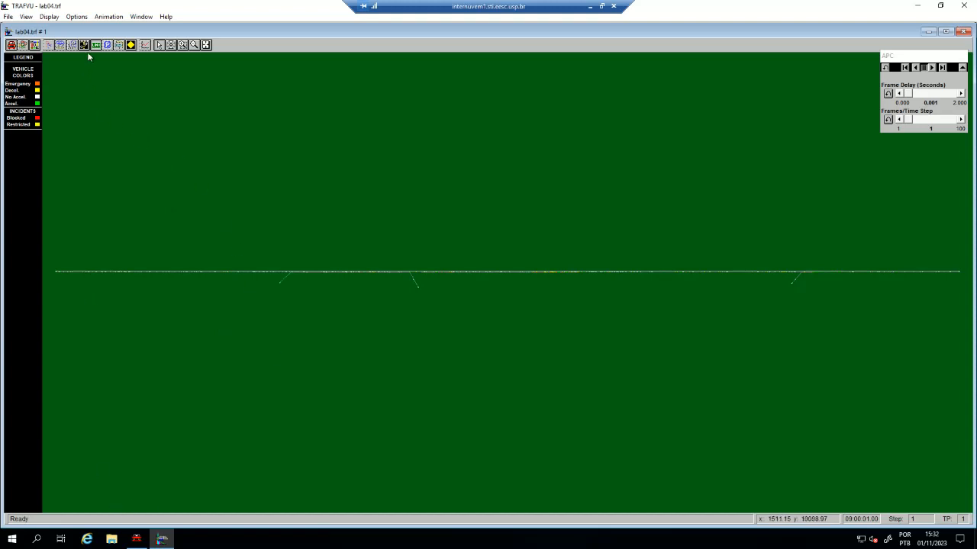
left_click(34, 46)
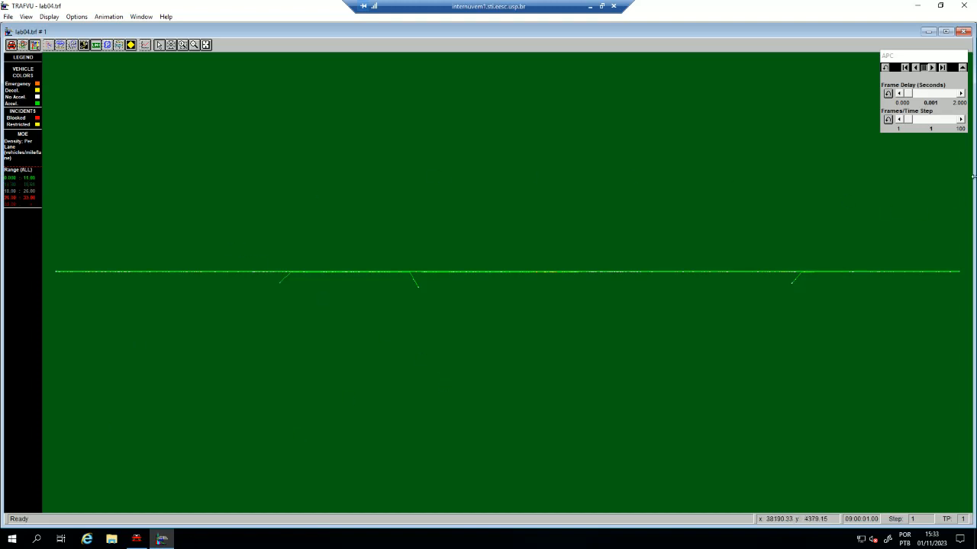
- Play the animation at 34 frames per time step, and close TRAFVU to return to the TRAFED network
left_click_drag(910, 122, 924, 126)
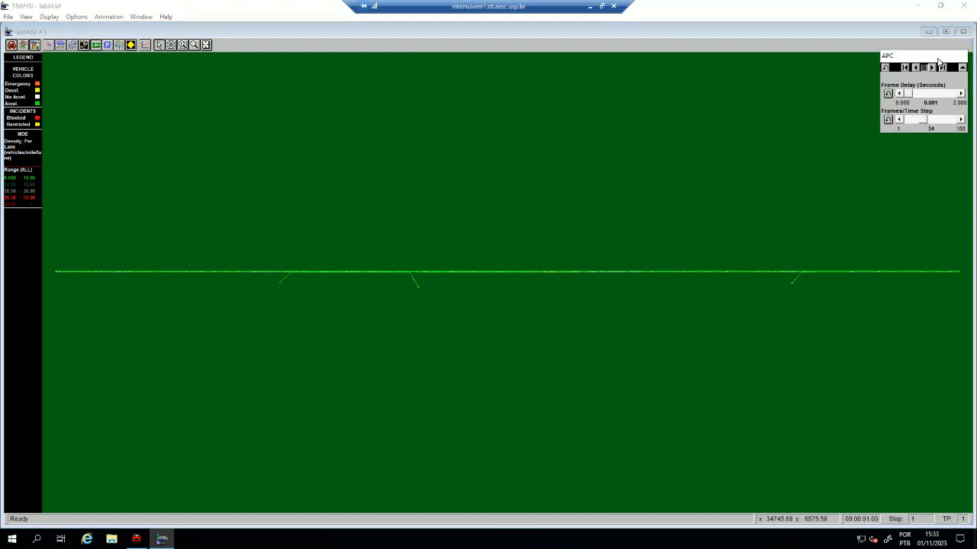
left_click(931, 67)
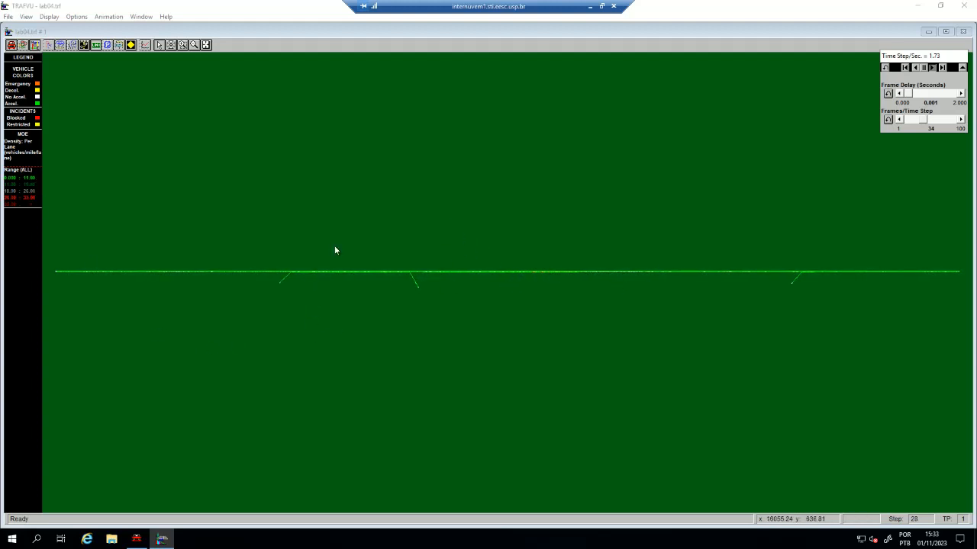
left_click(969, 7)
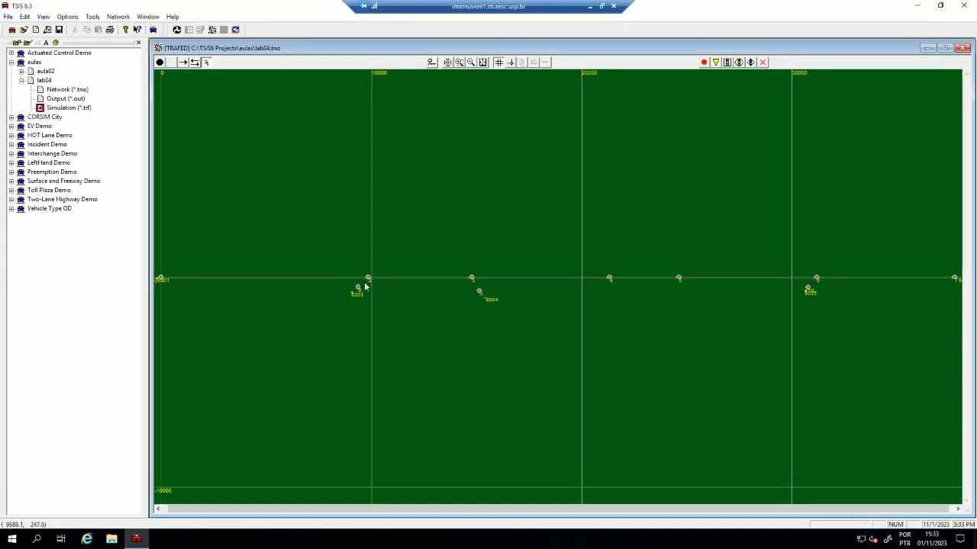
- Check the through lanes, auxiliary lanes and lane add/drop settings of freeway link 1–2
double_click(350, 279)
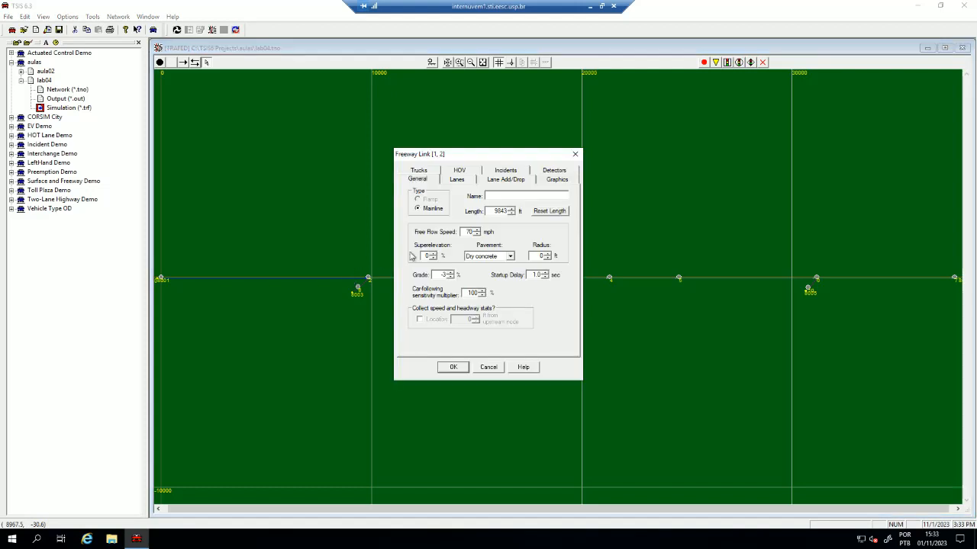
left_click(457, 179)
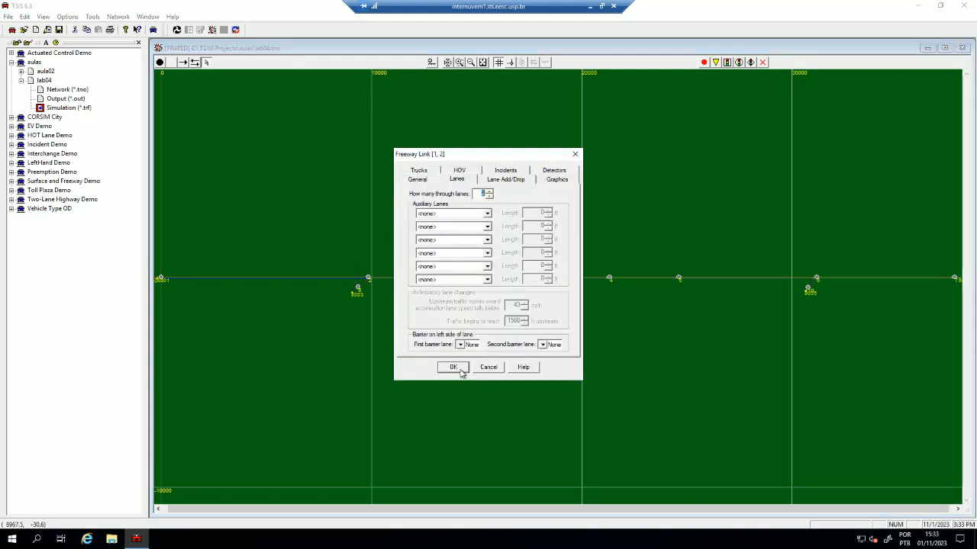
left_click(504, 180)
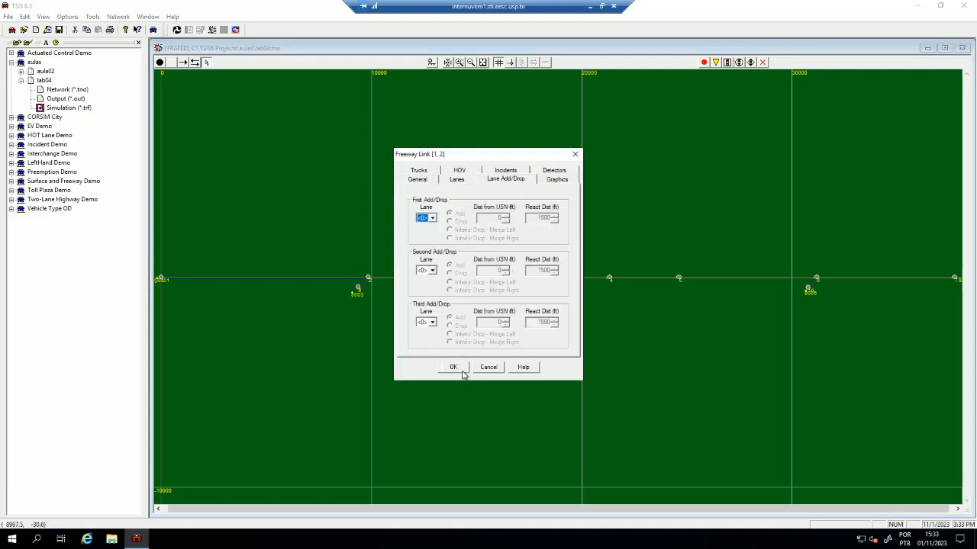
left_click(461, 370)
- Replace the full auxiliary lane on link 2–3 with two right acceleration lanes, each 500 ft long
double_click(397, 278)
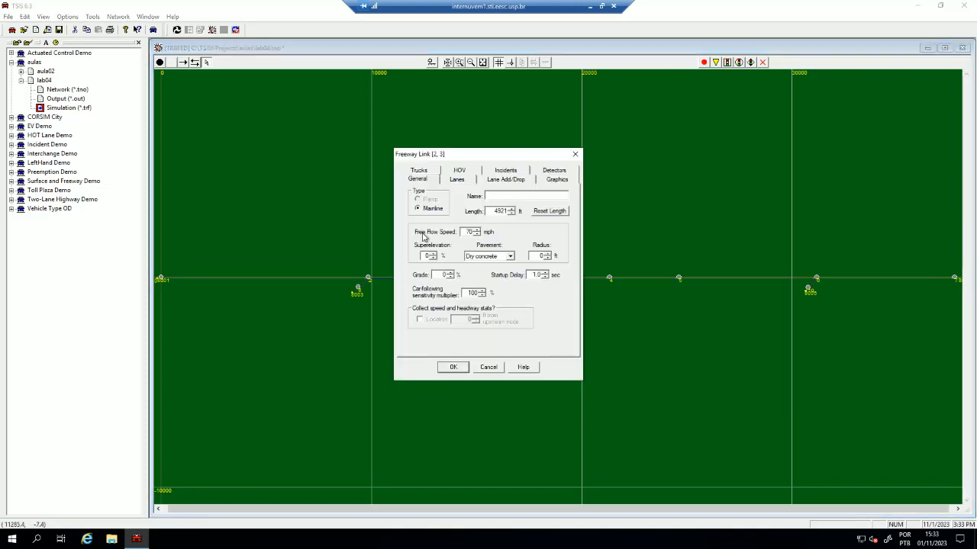
left_click(457, 180)
left_click(448, 214)
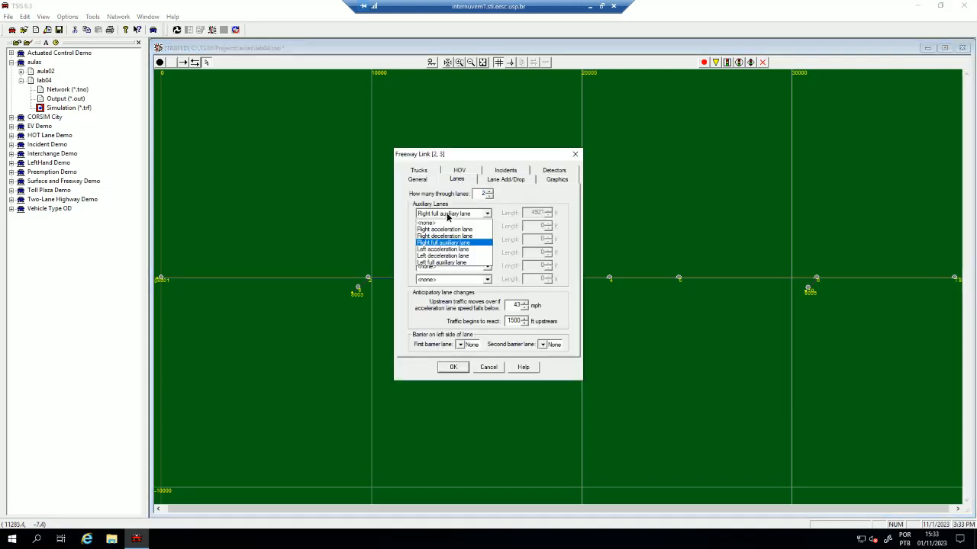
left_click(447, 229)
double_click(534, 213)
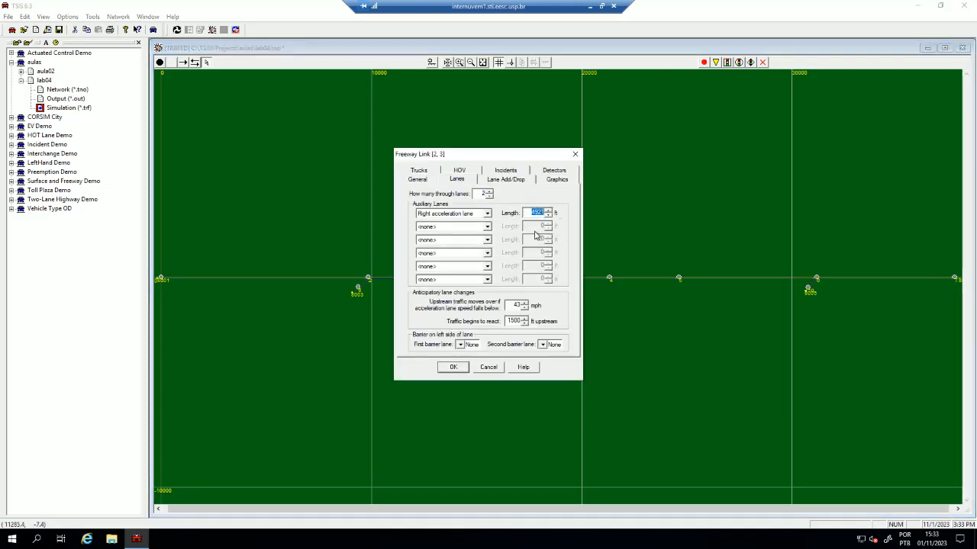
type("500")
left_click(447, 229)
left_click(446, 242)
double_click(538, 226)
type("500")
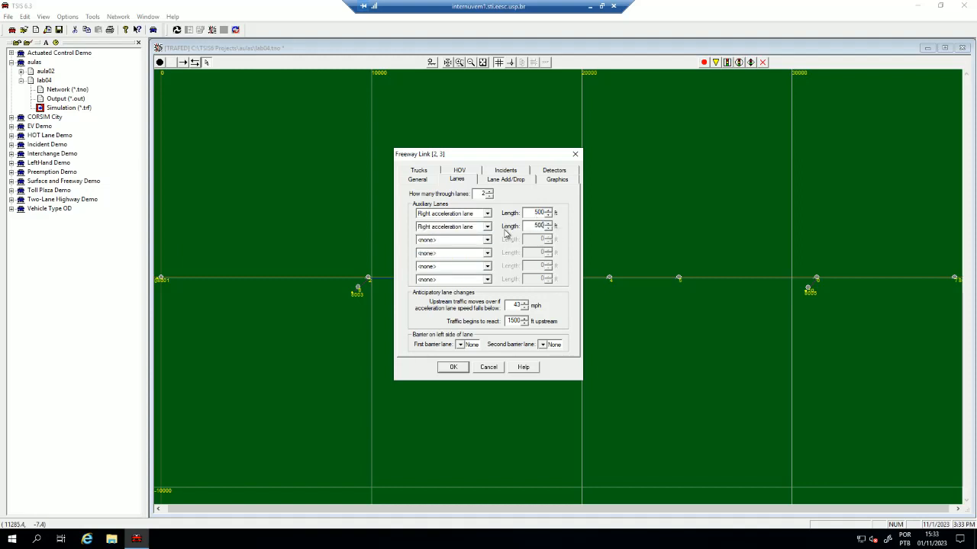
left_click(453, 367)
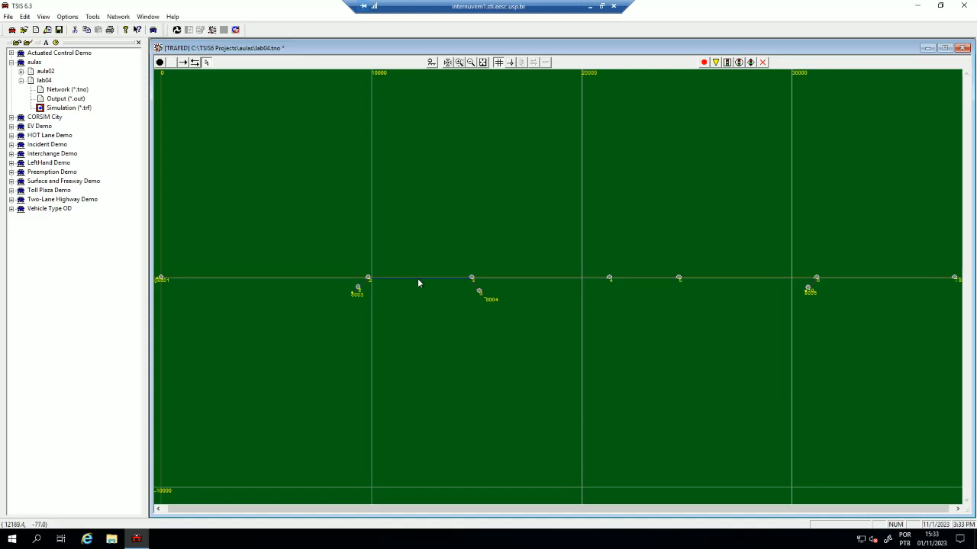
- Remove the lane addition from freeway link 3–4 by setting its first add/drop lane to <0>
double_click(503, 279)
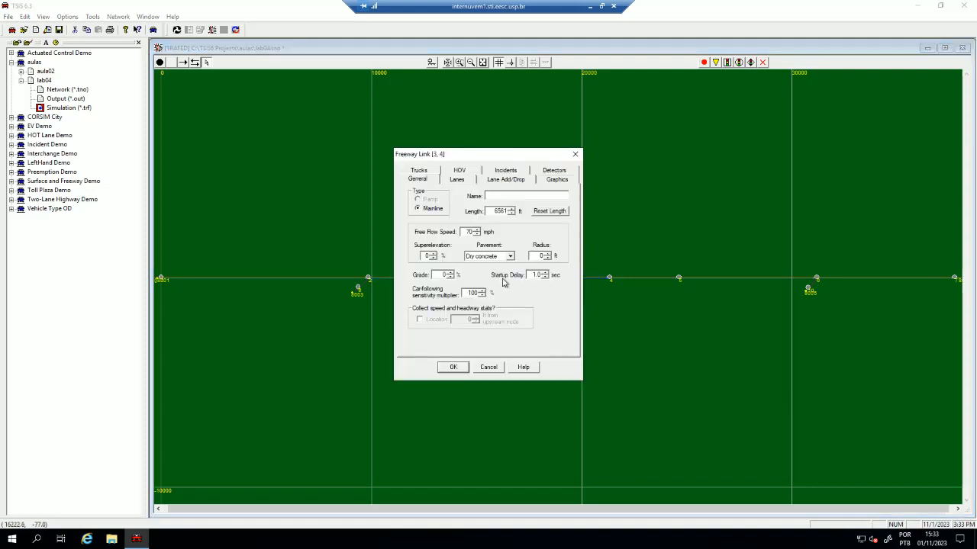
left_click(458, 181)
left_click(491, 183)
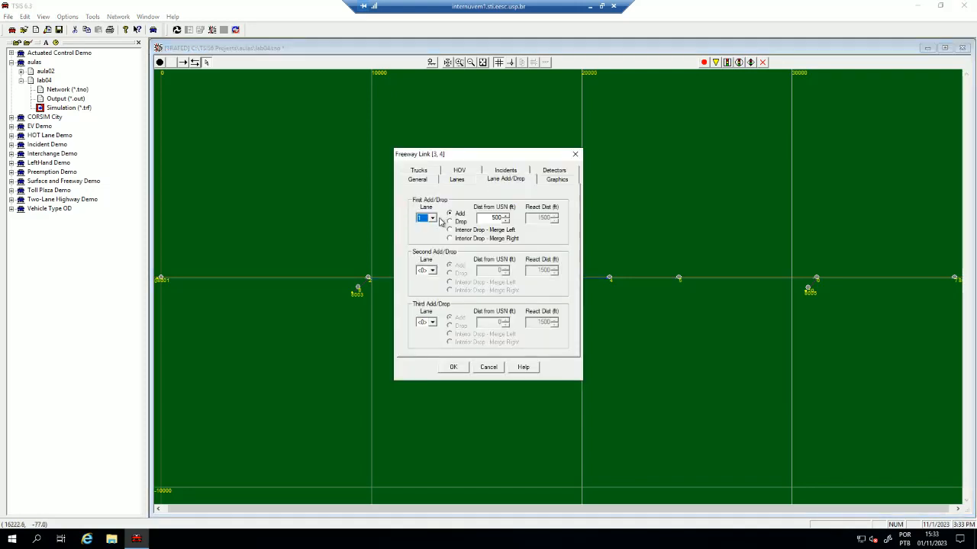
left_click(431, 218)
left_click(424, 227)
left_click(454, 368)
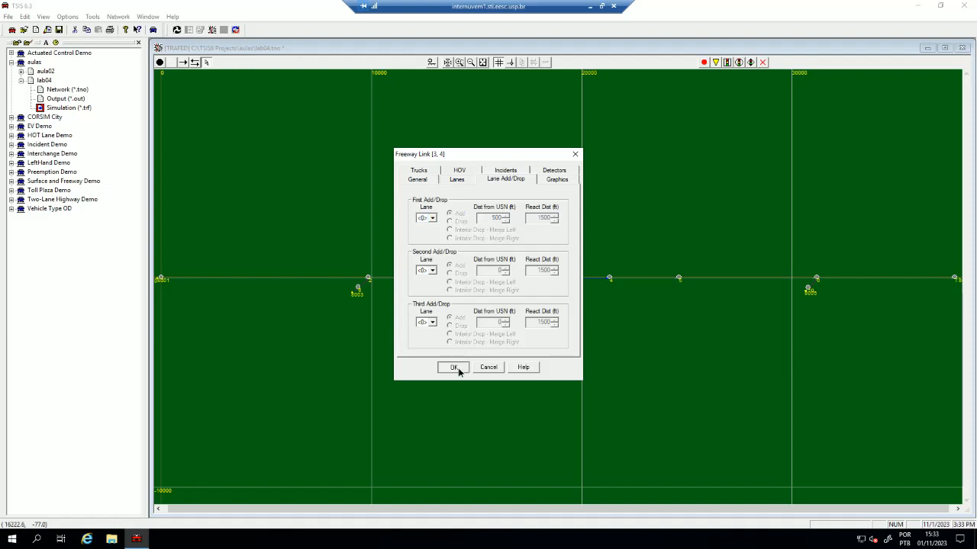
- Remove the lane drop from freeway link 4–5 by setting its first add/drop lane to <0>
double_click(621, 280)
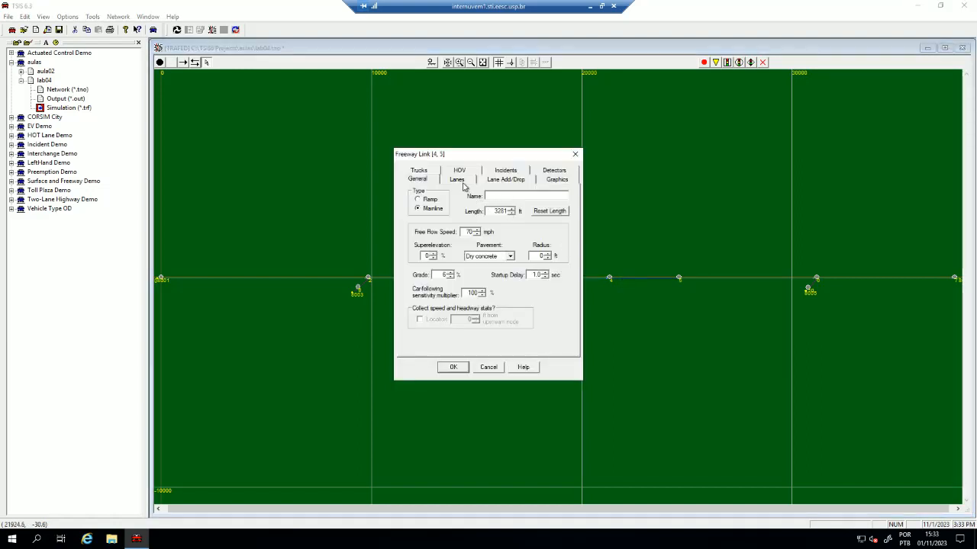
left_click(458, 181)
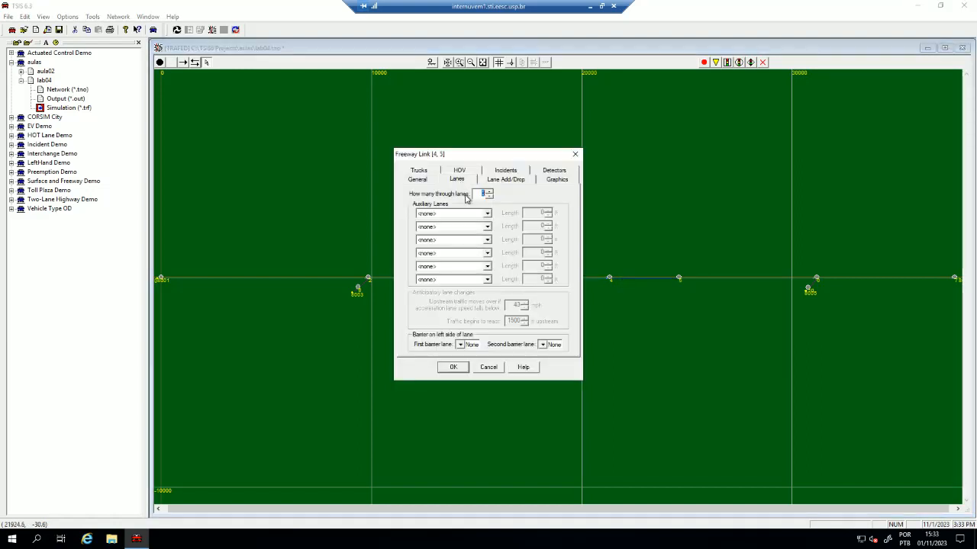
left_click(505, 180)
left_click(432, 218)
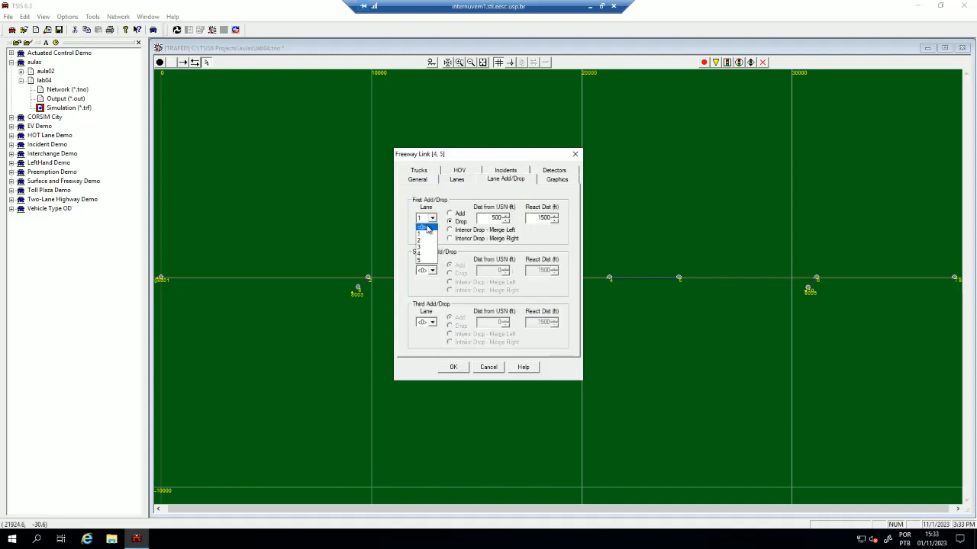
left_click(425, 231)
left_click(453, 367)
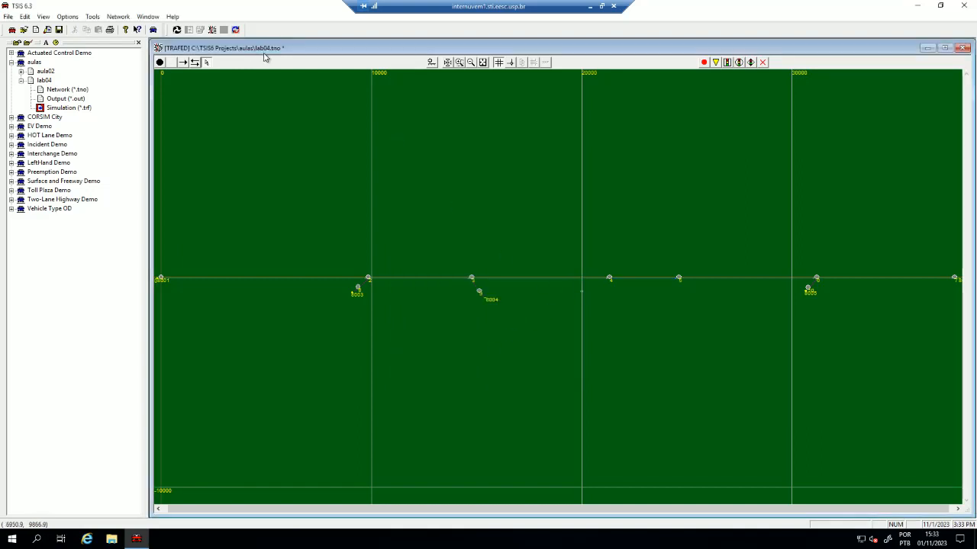
- Save the network changes while opening lab04 in CORSIM, and close the simulation window without running it
left_click(176, 30)
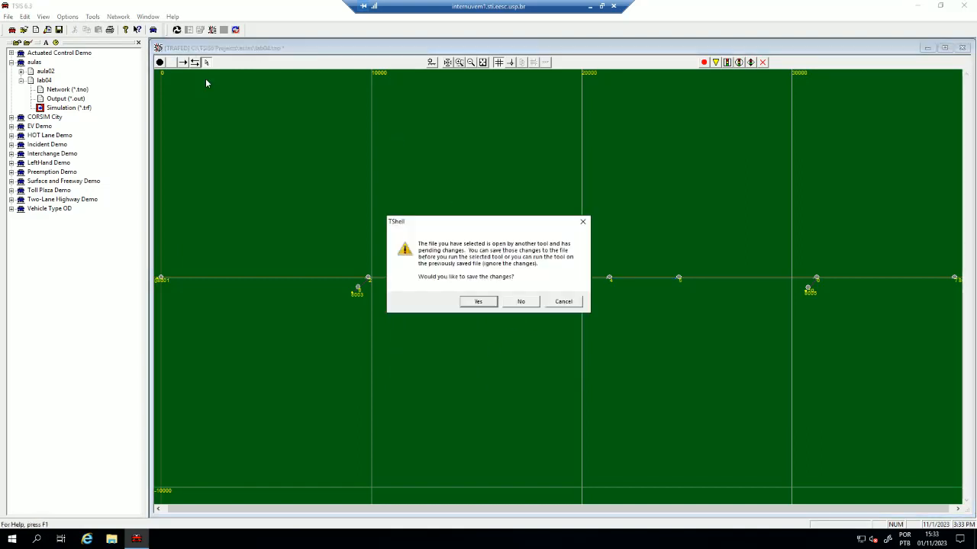
left_click(471, 303)
left_click(514, 298)
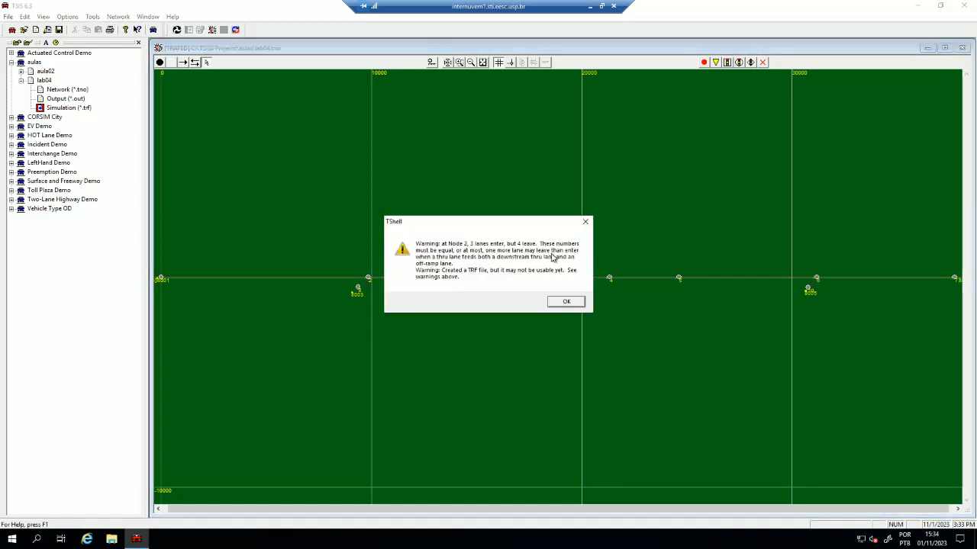
left_click(565, 302)
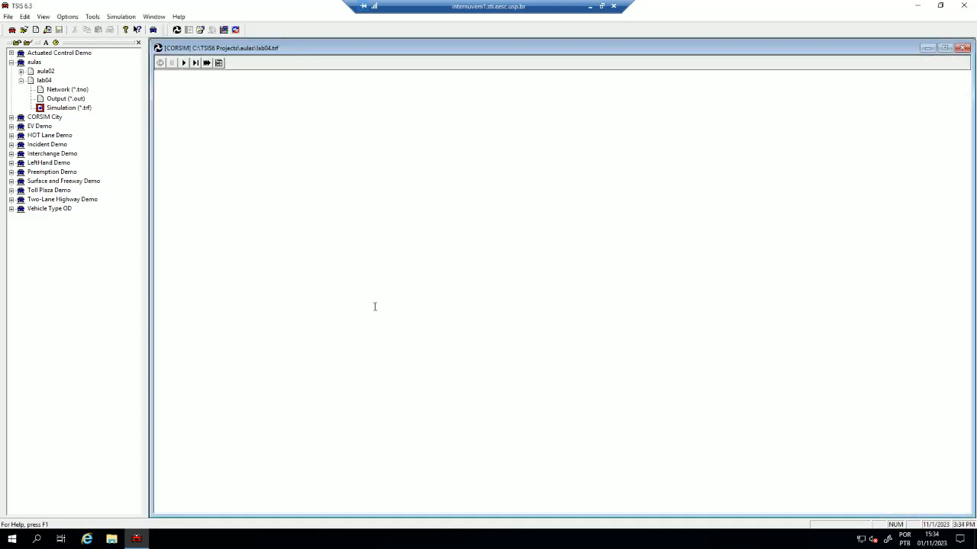
left_click(963, 48)
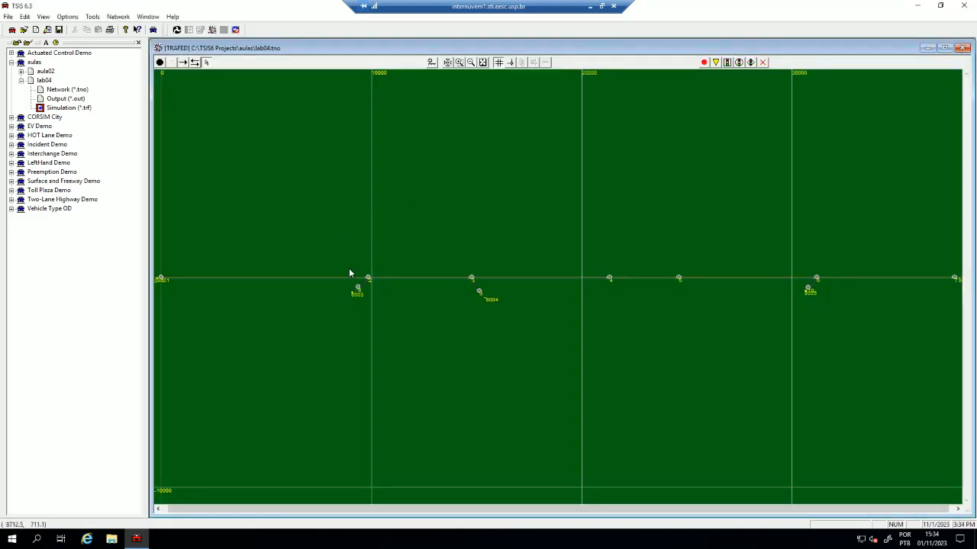
- Recheck the lane configuration and lane add/drop settings of link 1–2 upstream of node 2
left_click(353, 281)
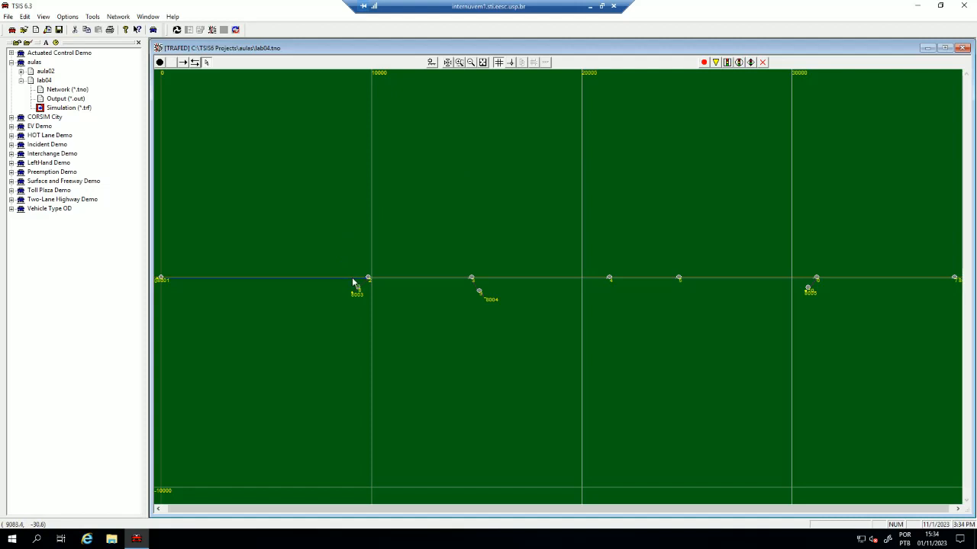
double_click(353, 280)
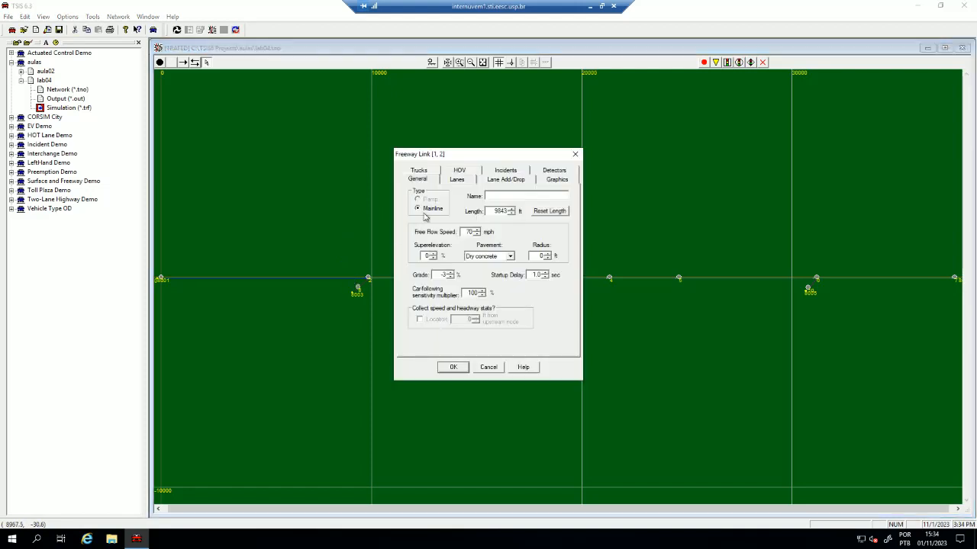
left_click(456, 180)
left_click(507, 172)
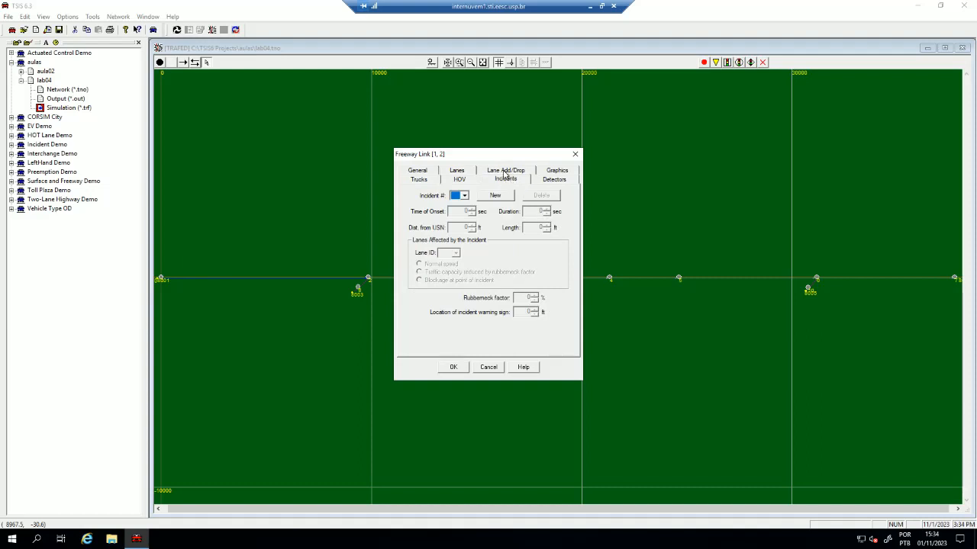
left_click(507, 170)
left_click(452, 367)
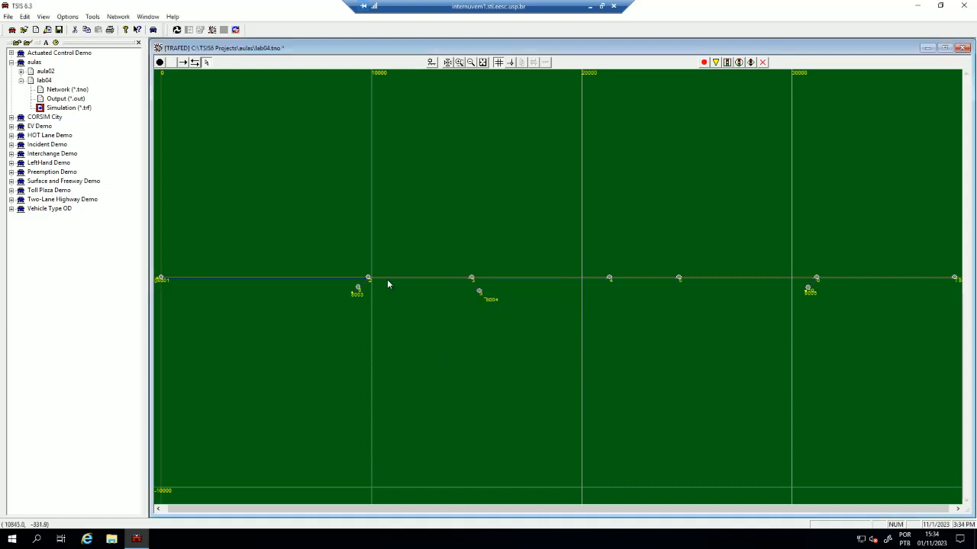
- Compare the auxiliary lanes and lane add/drop settings of link 2–3 downstream of node 2
left_click(388, 283)
double_click(388, 282)
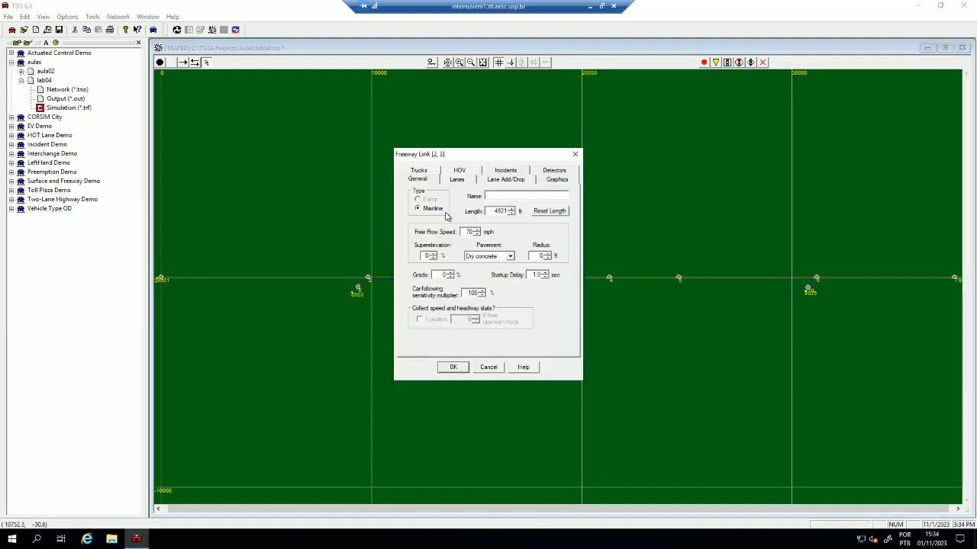
left_click(456, 180)
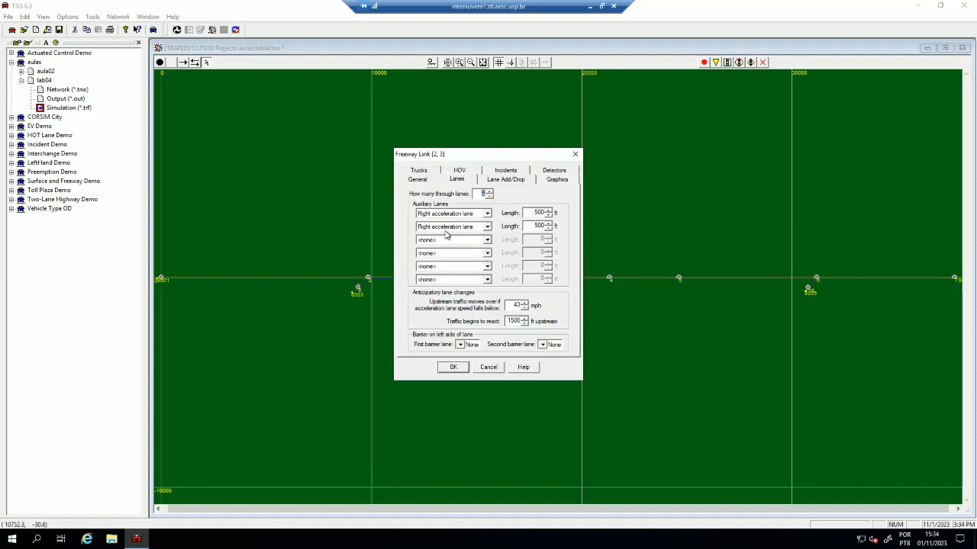
left_click(503, 180)
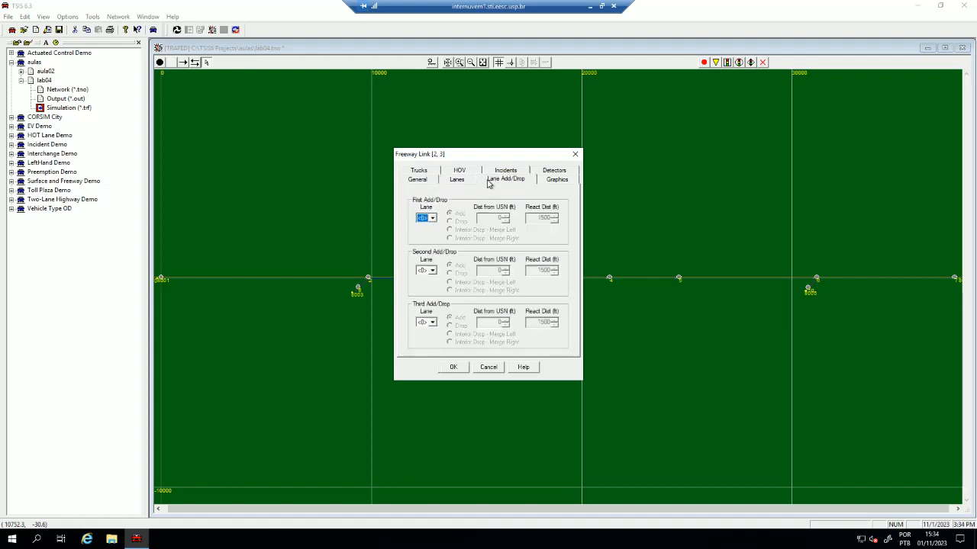
left_click(458, 180)
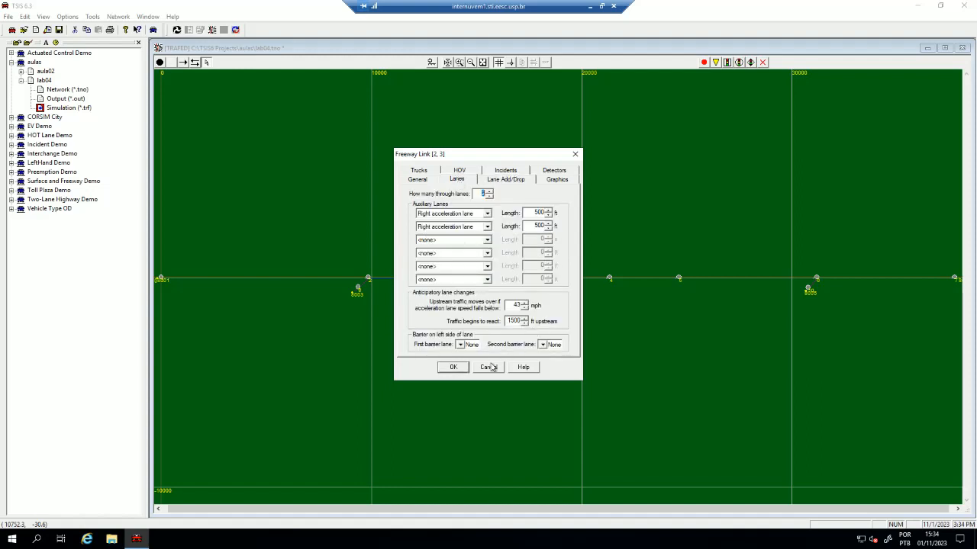
left_click(453, 368)
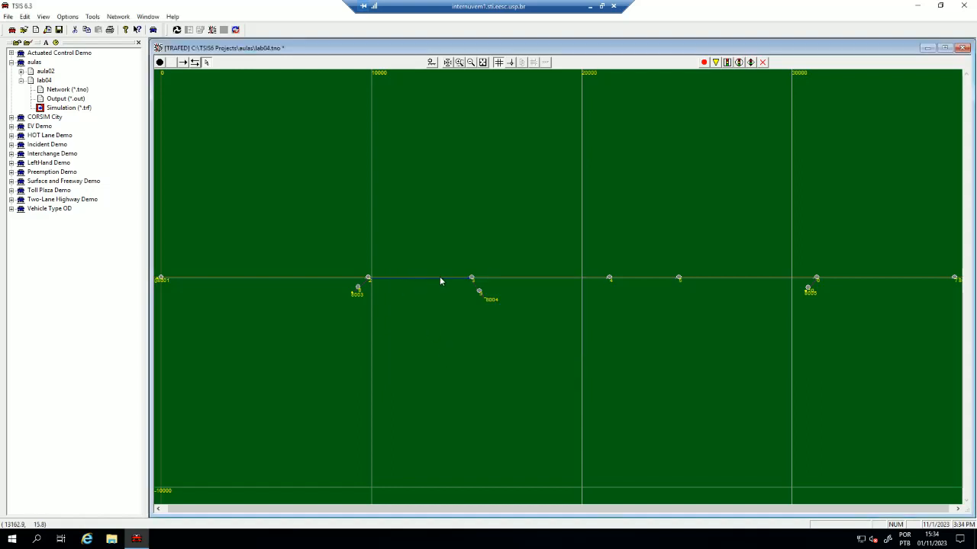
- Check the lane configuration of on-ramp link 8–2 feeding node 2
double_click(364, 285)
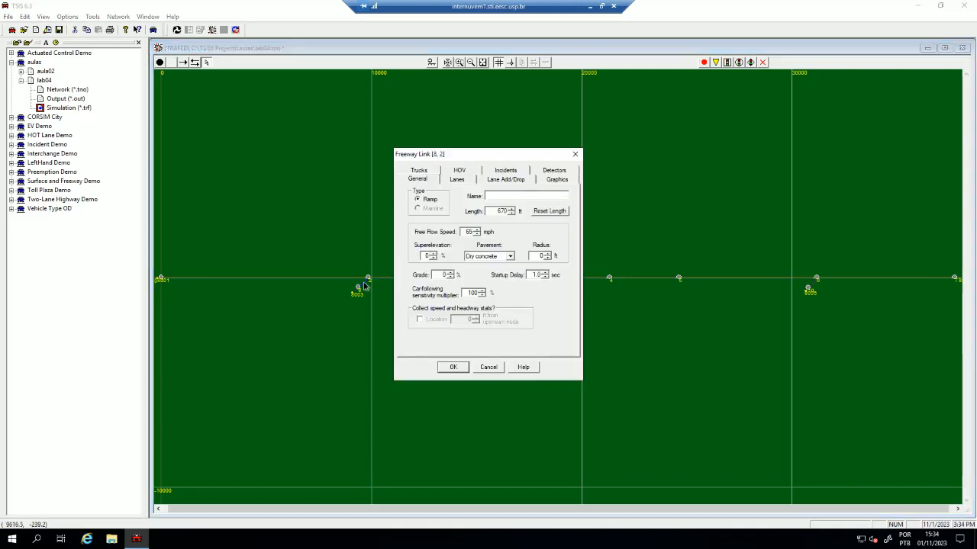
left_click(457, 181)
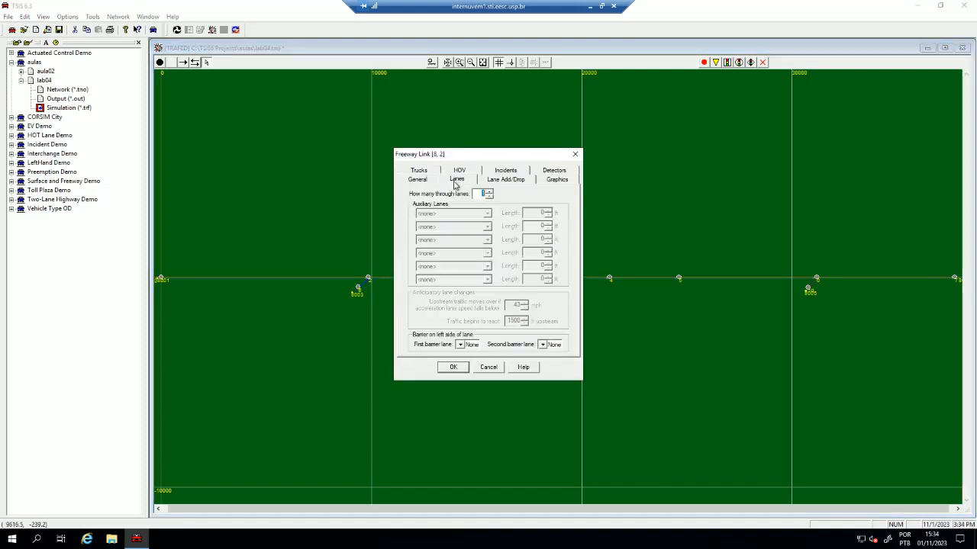
left_click(453, 367)
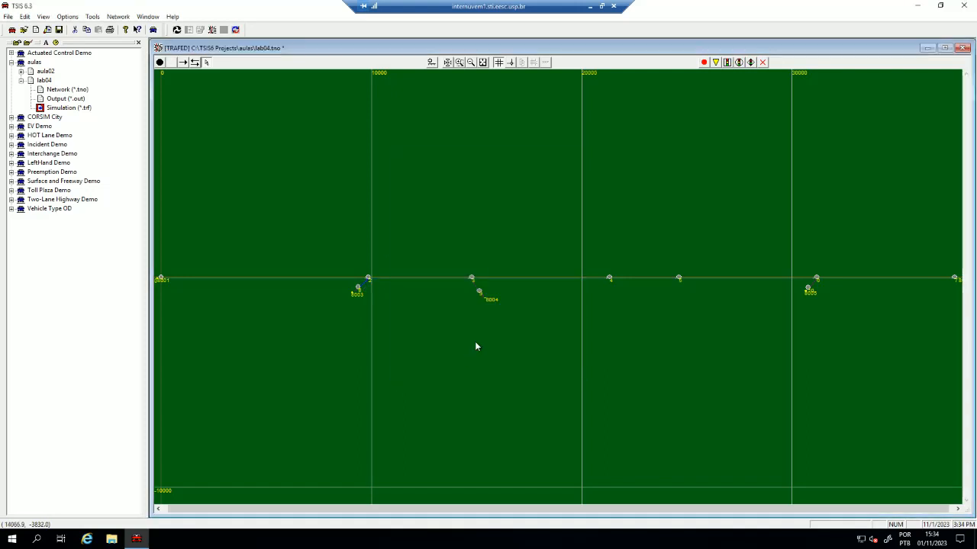
- Review the lane and lane add/drop settings of mainline links 6–7 and 5–6 around node 6
double_click(831, 281)
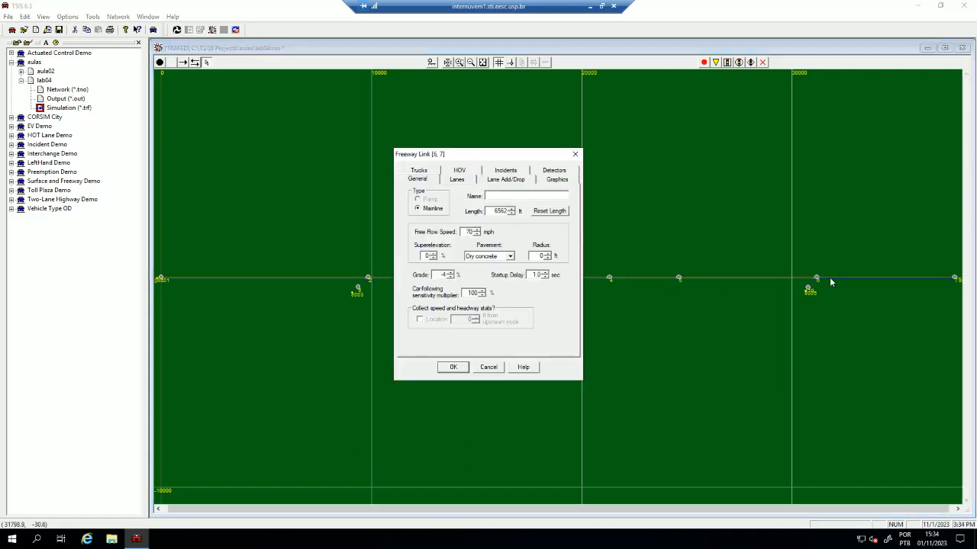
left_click(456, 180)
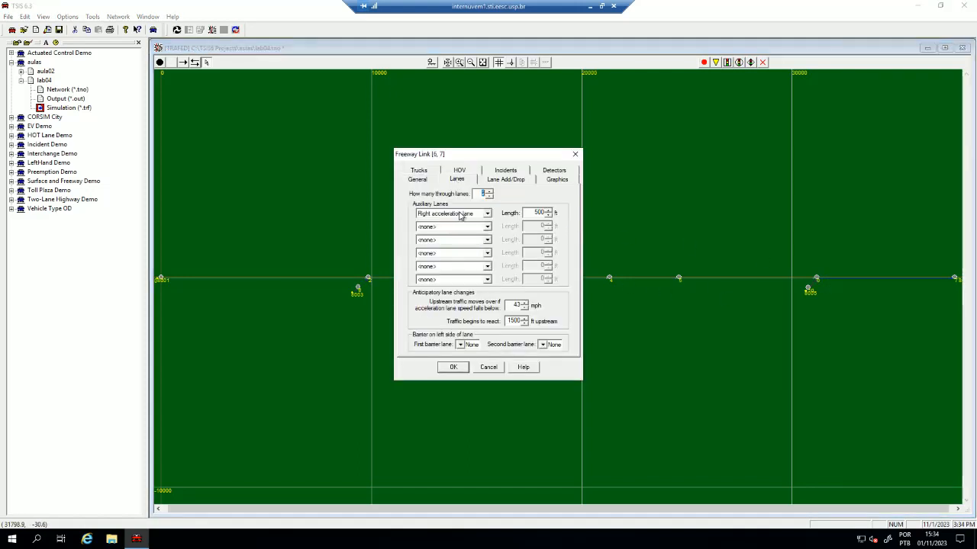
left_click(501, 181)
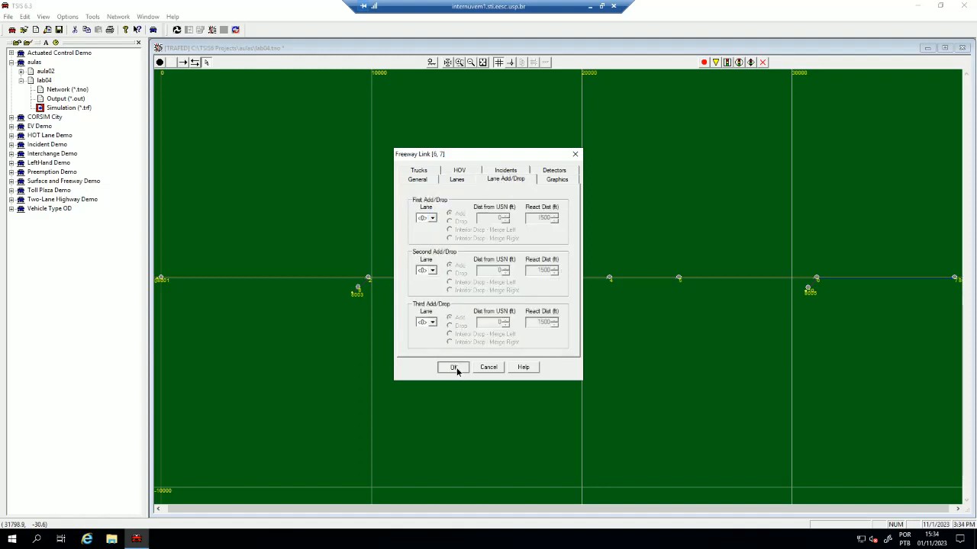
left_click(453, 367)
double_click(750, 280)
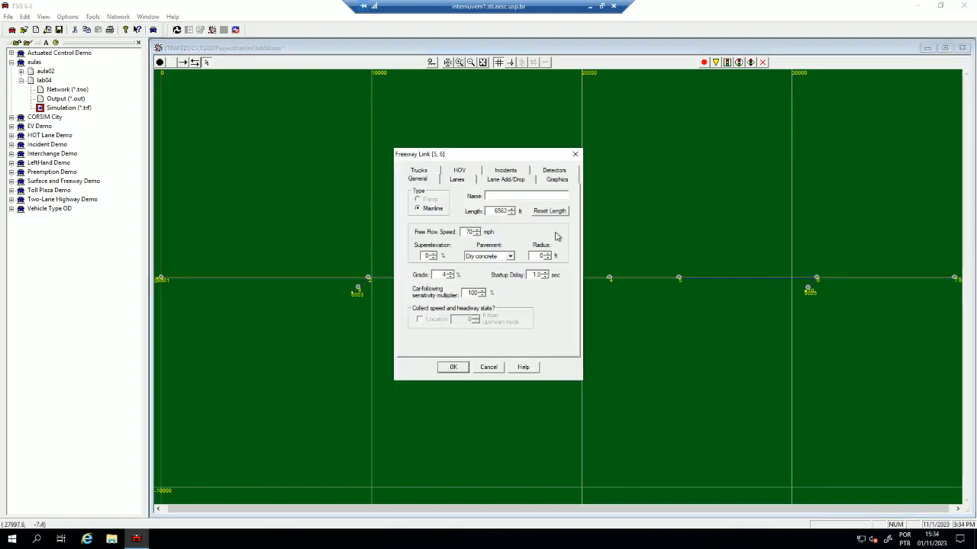
left_click(457, 180)
left_click(519, 185)
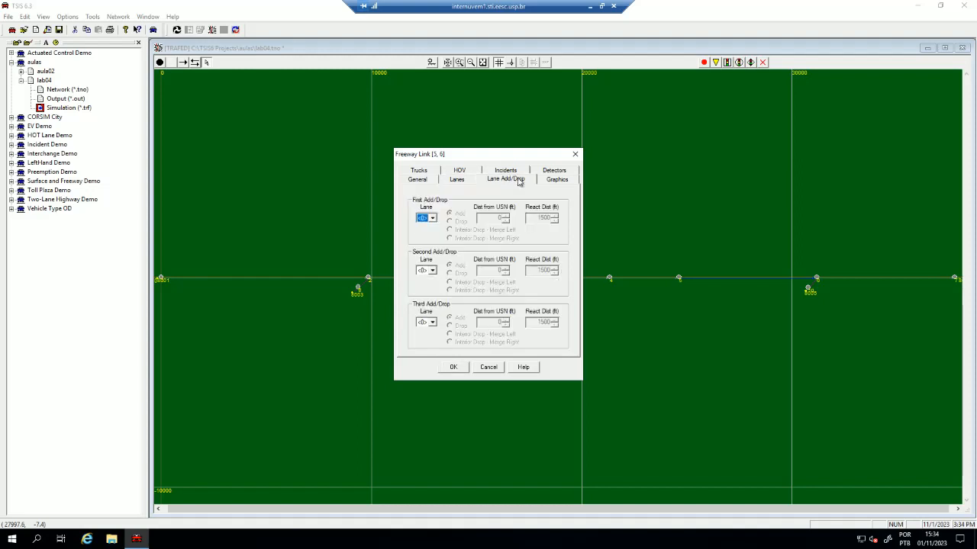
left_click(453, 368)
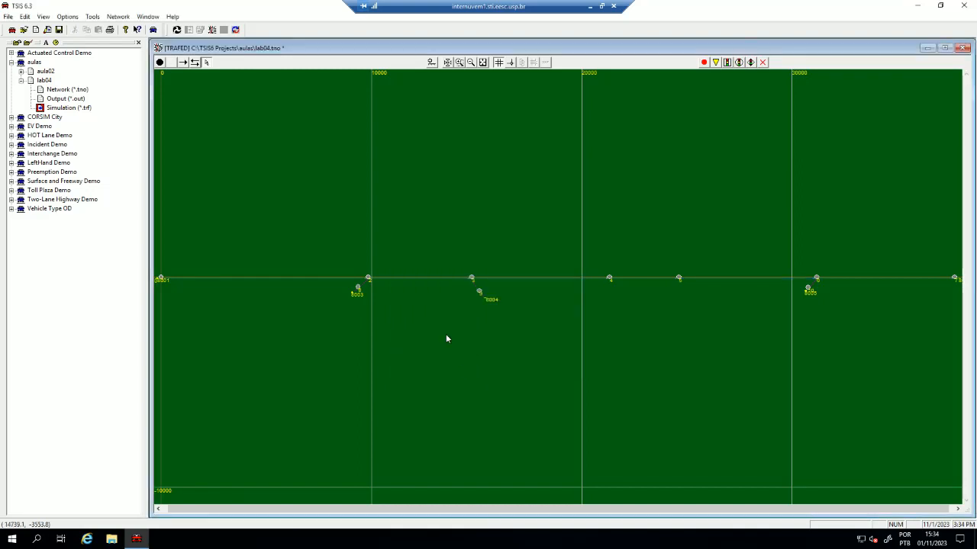
- Save the network, overwrite lab04.trf, try running it in CORSIM, and close the simulation window
left_click(177, 30)
left_click(479, 304)
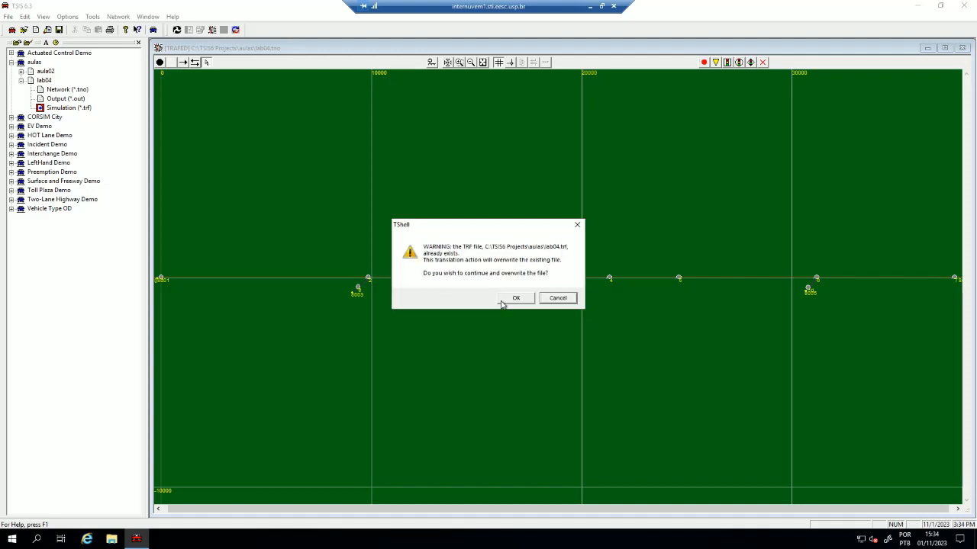
left_click(503, 298)
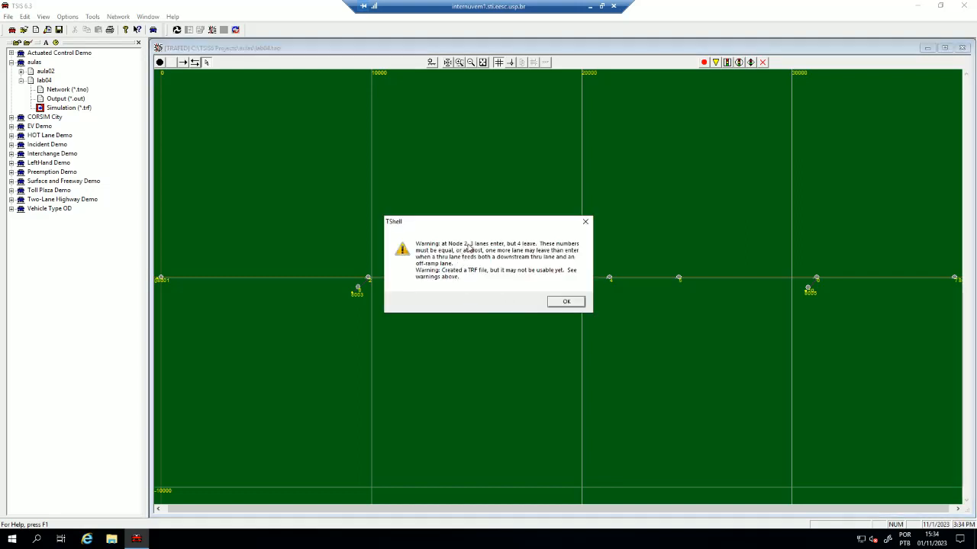
left_click(566, 303)
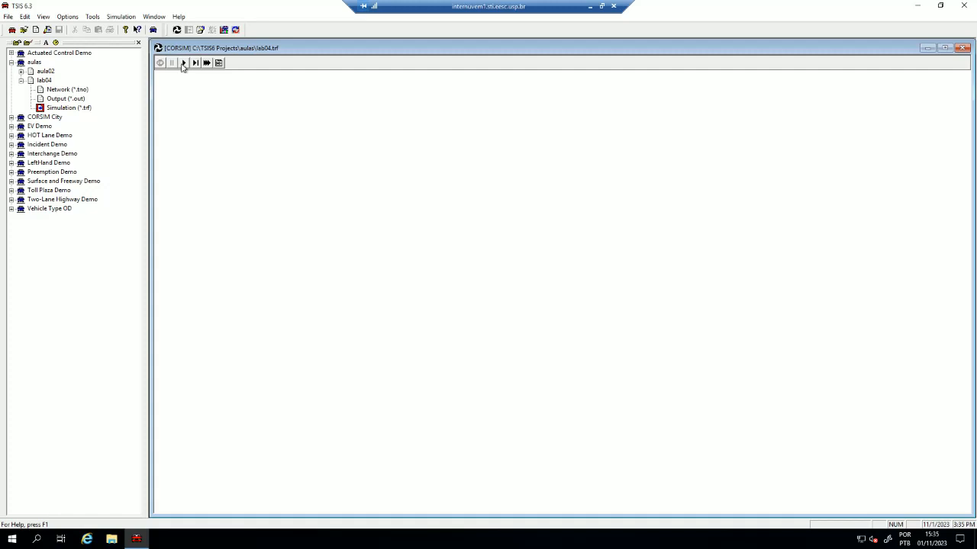
left_click(183, 64)
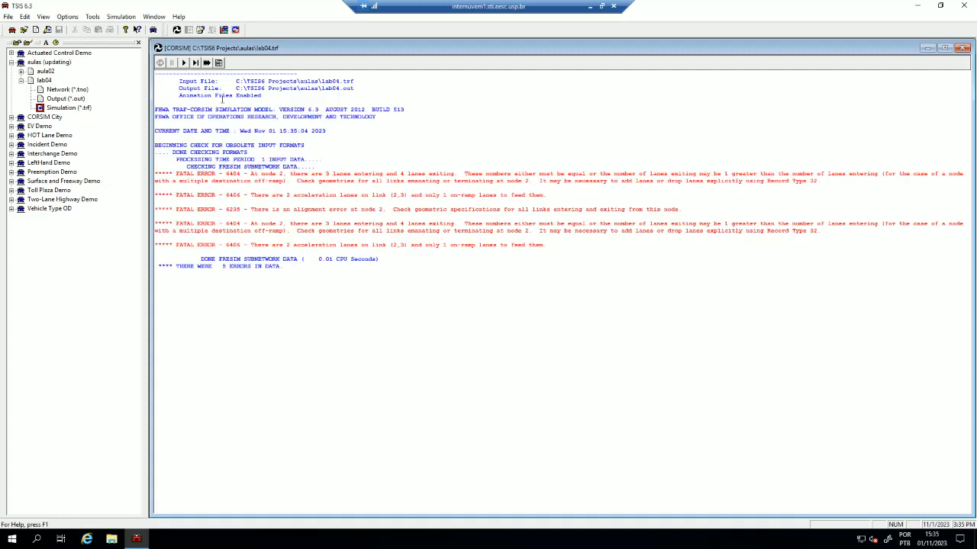
left_click(962, 49)
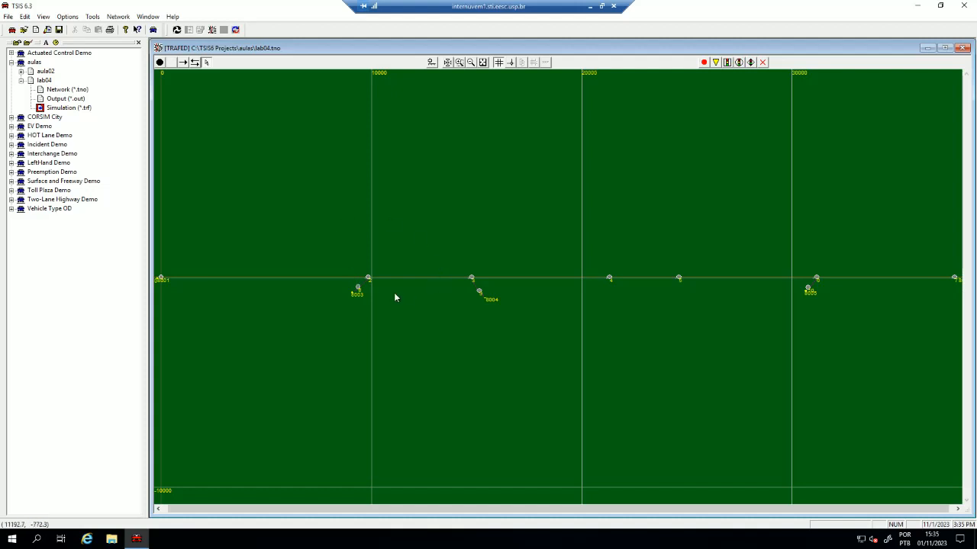
- Recheck the auxiliary lanes and lane add/drop settings of link 1–2 entering node 2
double_click(356, 281)
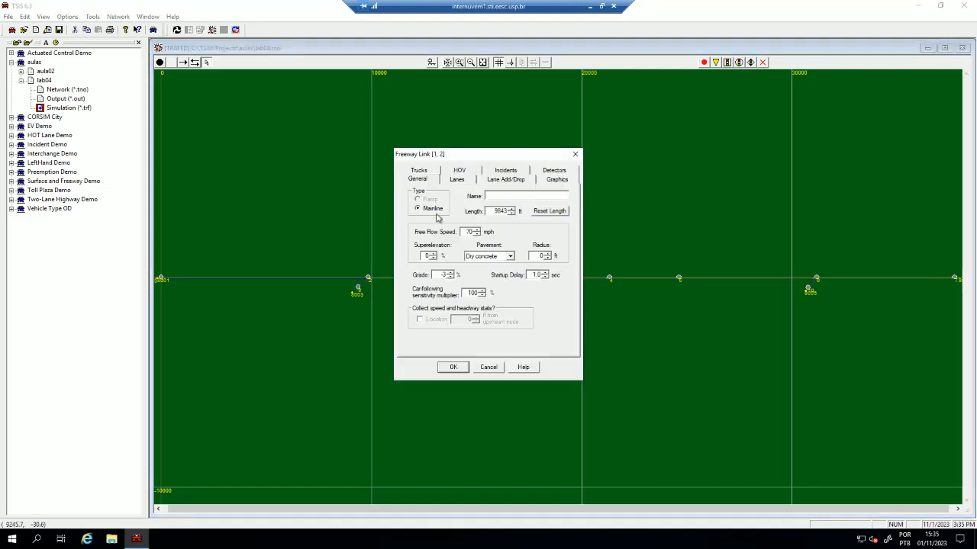
left_click(456, 180)
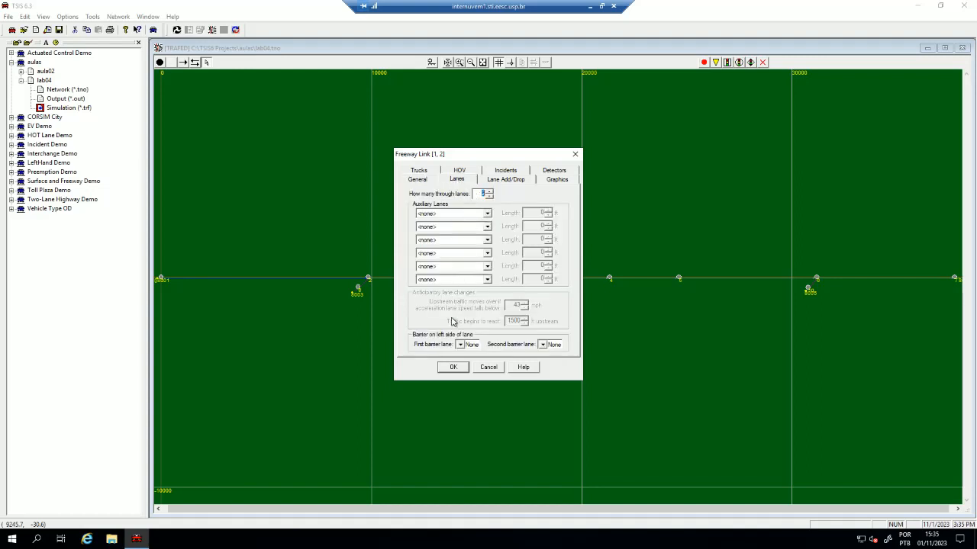
left_click(505, 179)
left_click(460, 372)
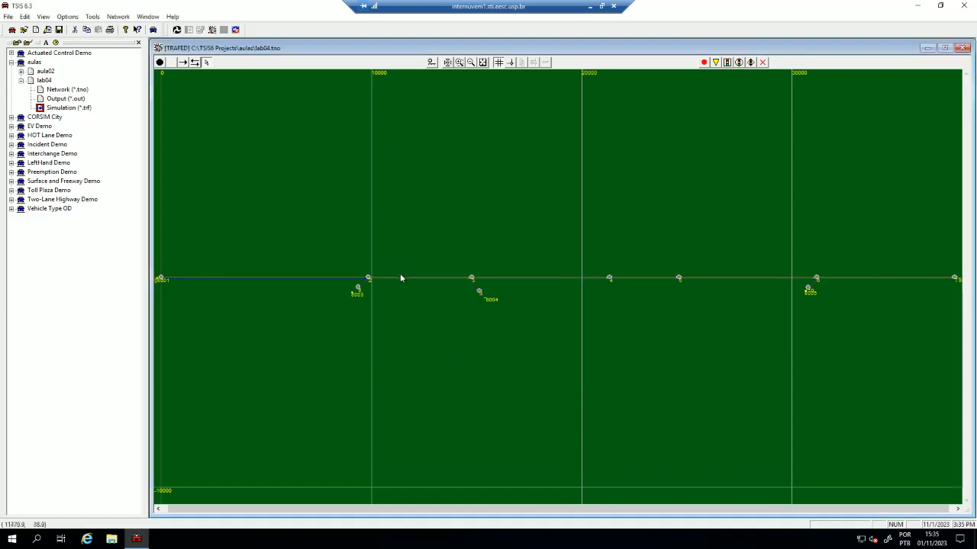
- Change the second auxiliary lane of link 2–3 to a right deceleration lane
double_click(397, 277)
left_click(461, 180)
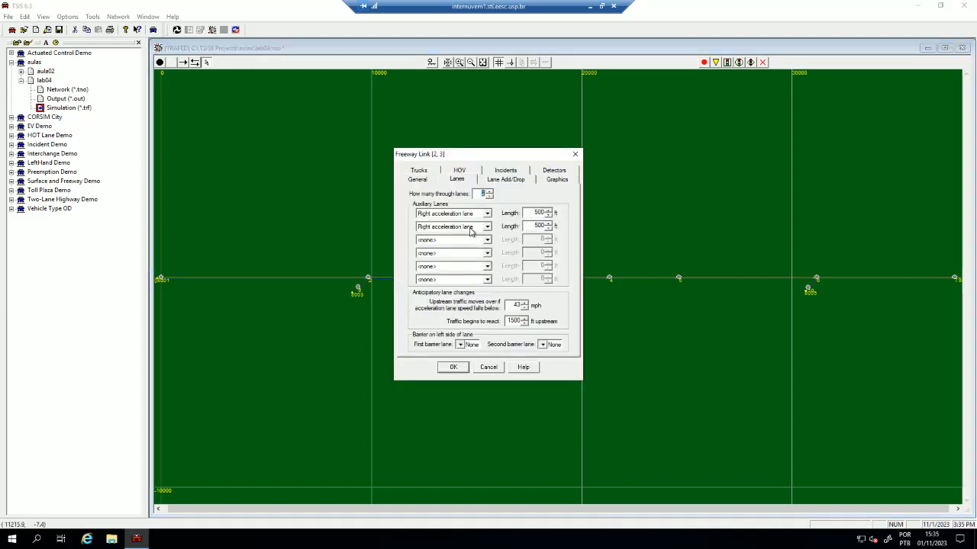
left_click(458, 227)
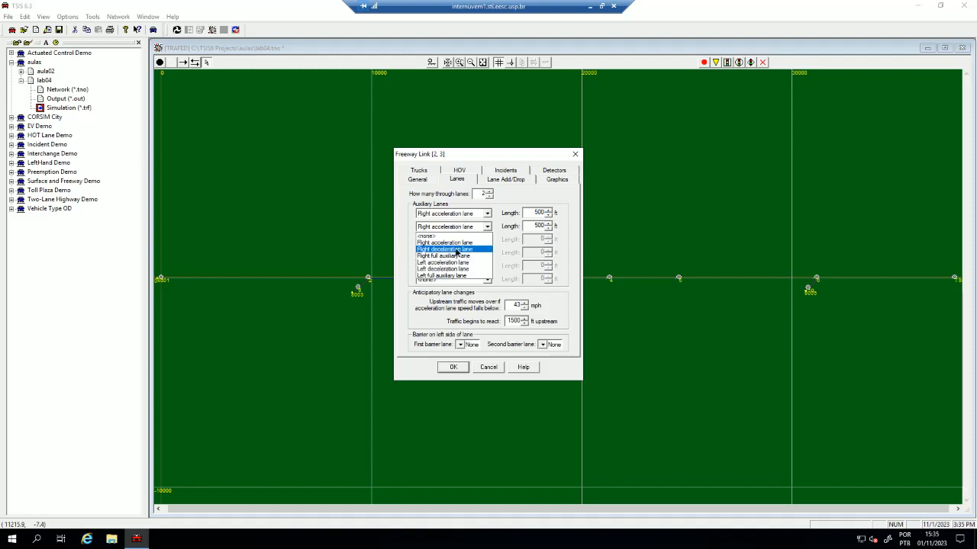
left_click(457, 250)
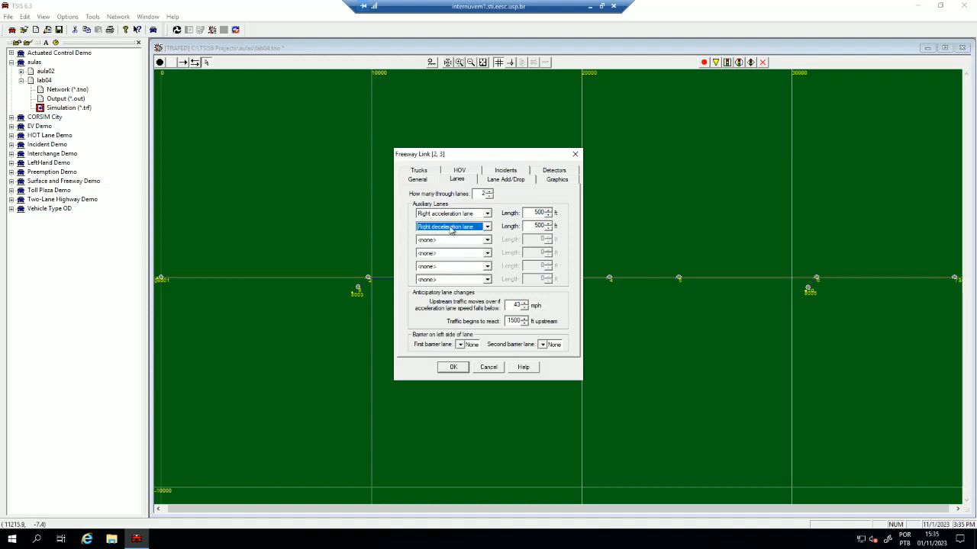
left_click(453, 367)
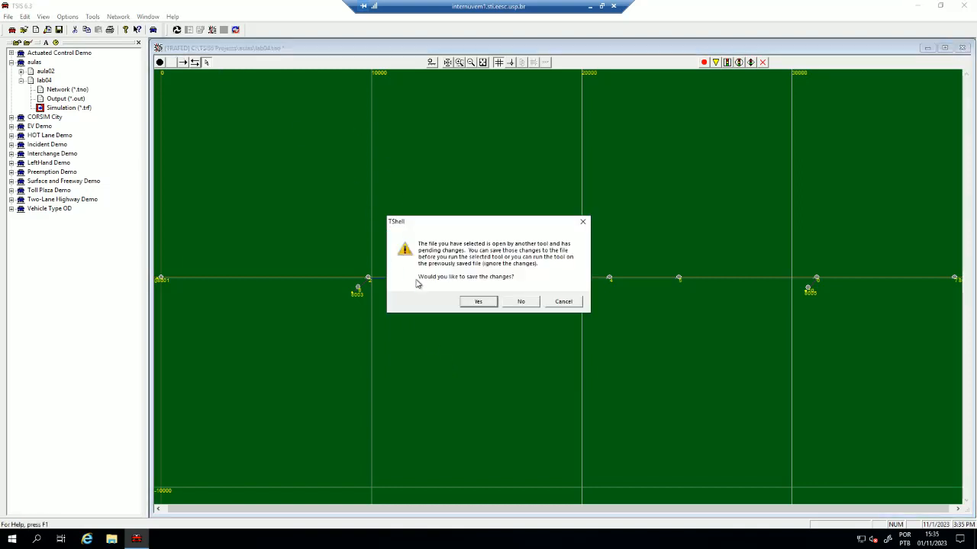
- Save the pending network changes, overwrite lab04.trf, and run the simulation in CORSIM
left_click(481, 303)
left_click(510, 299)
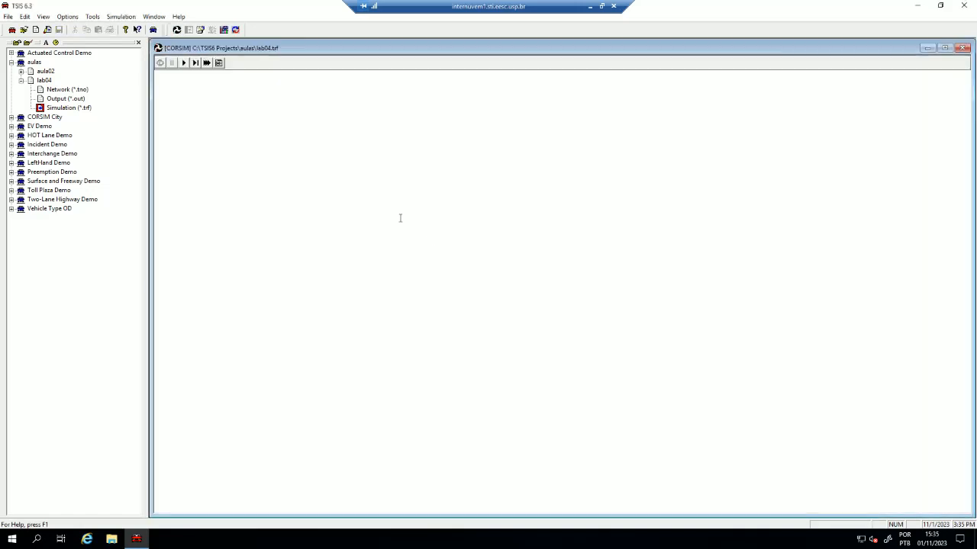
left_click(183, 63)
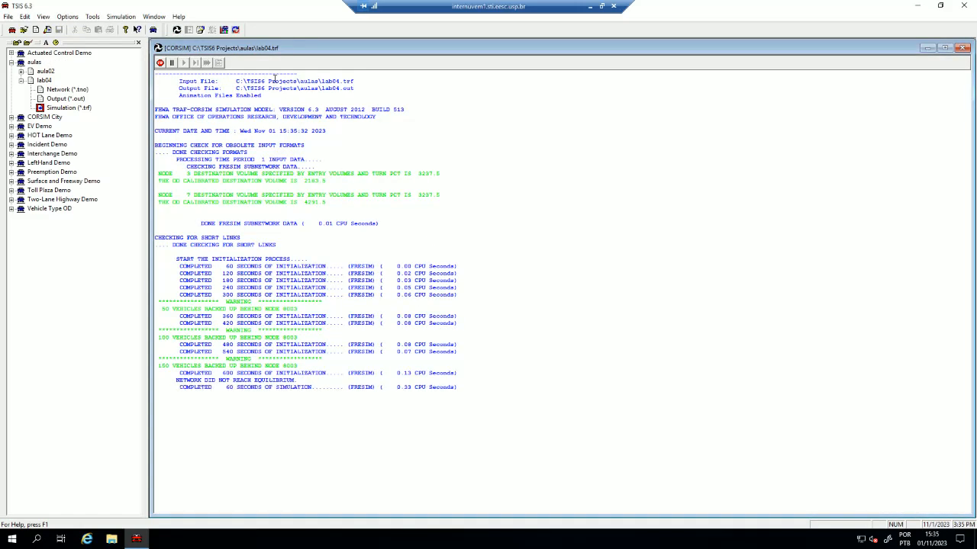
- View the lab04 animation in TRAFVU and open its MOE selection settings
left_click(224, 30)
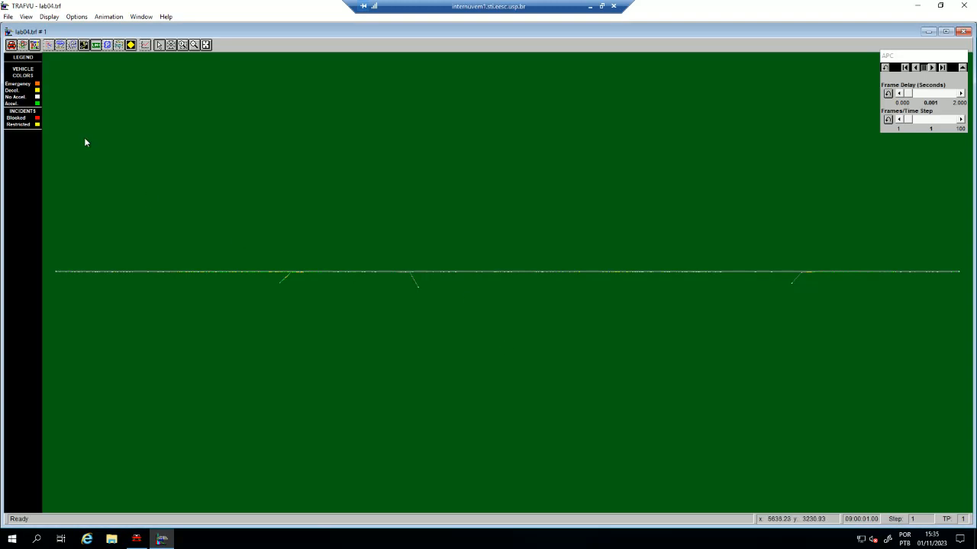
left_click(34, 44)
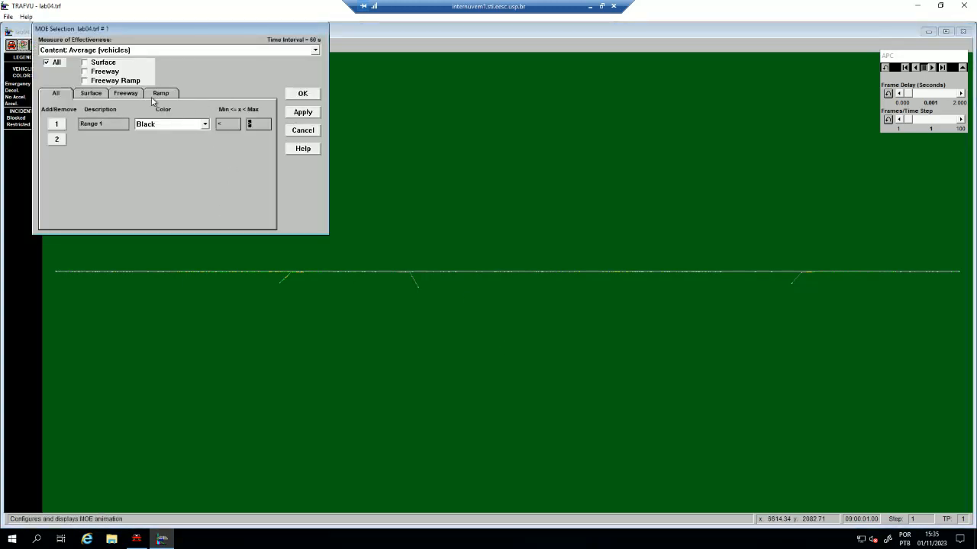
left_click(168, 51)
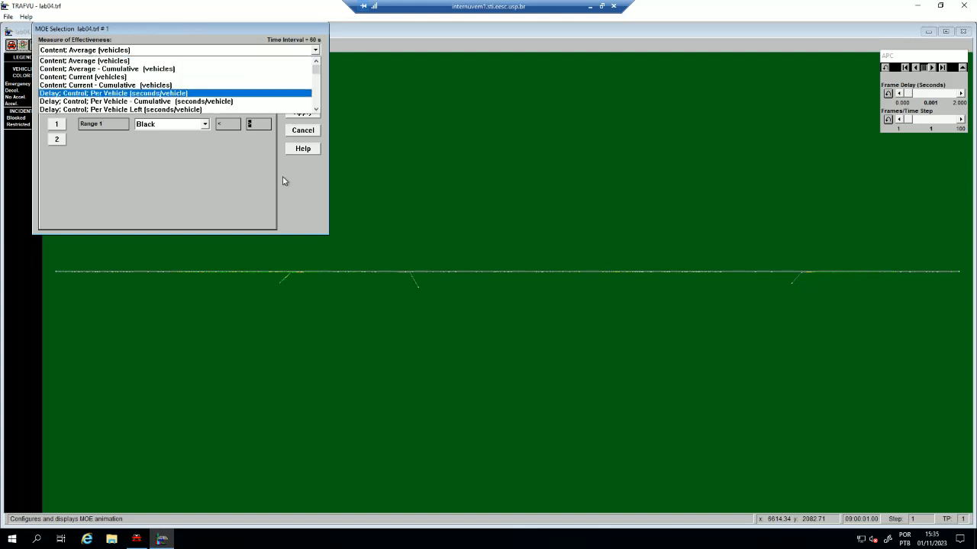
left_click(267, 152)
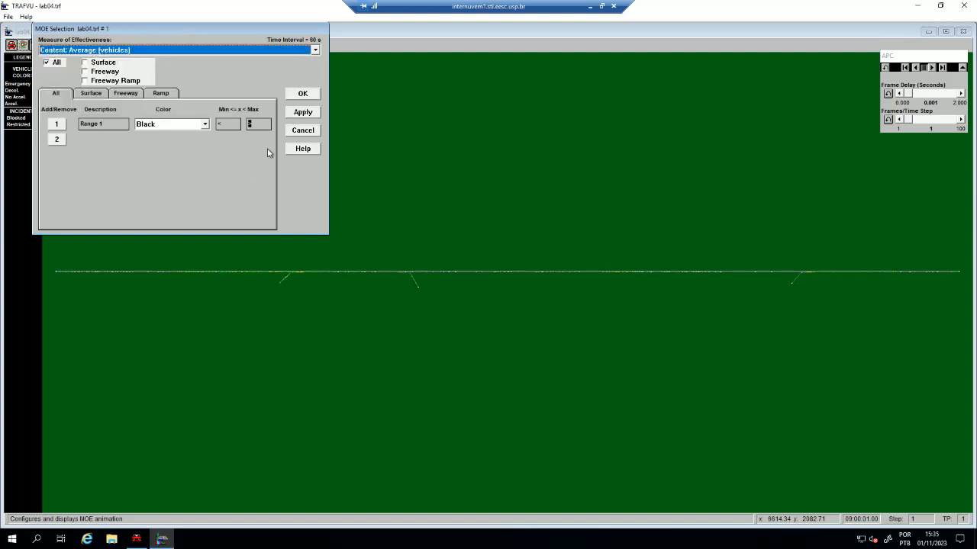
- Set the measure of effectiveness to Density; Per Lane (vehicles/mile/lane) and select the Range 1 description
left_click(316, 51)
scroll(229, 99, "down", 6)
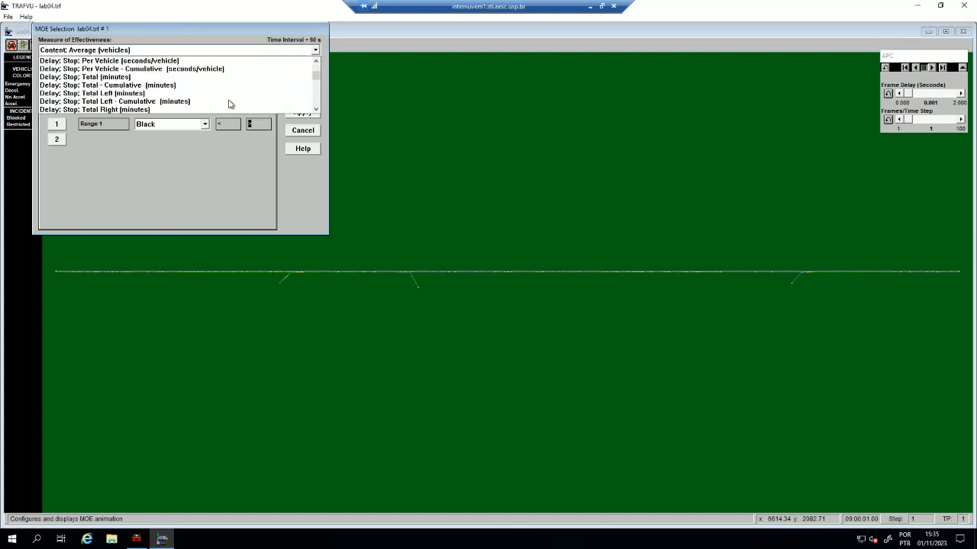
scroll(229, 104, "down", 10)
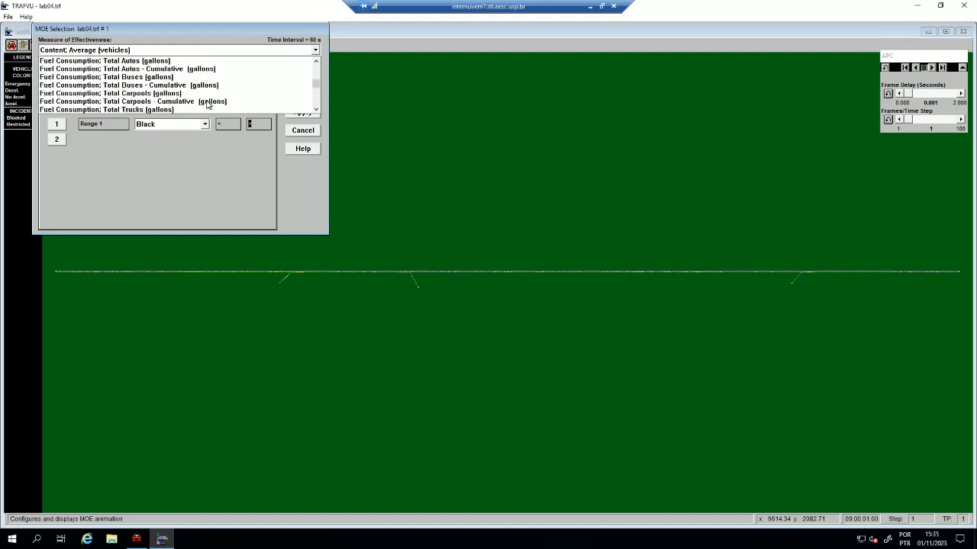
scroll(206, 104, "up", 5)
scroll(207, 104, "up", 8)
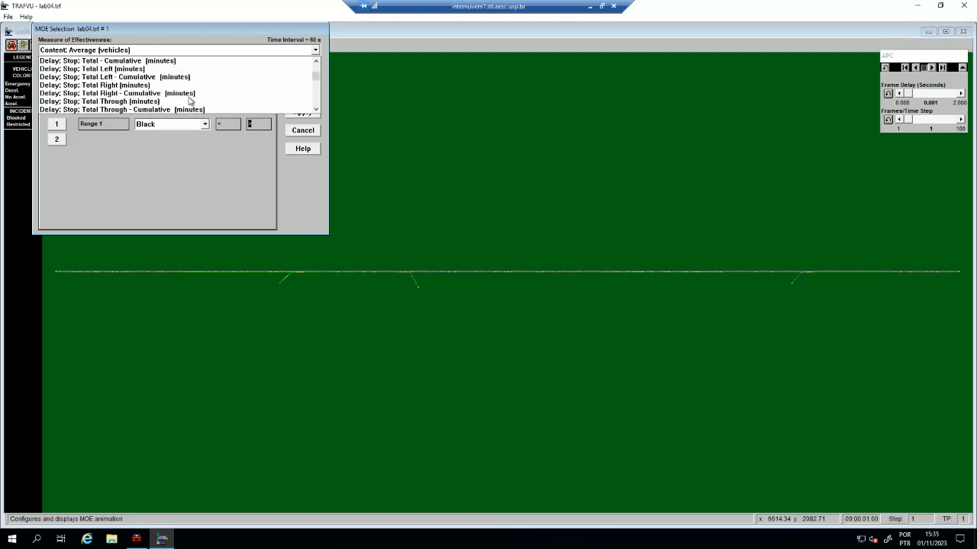
scroll(152, 70, "up", 8)
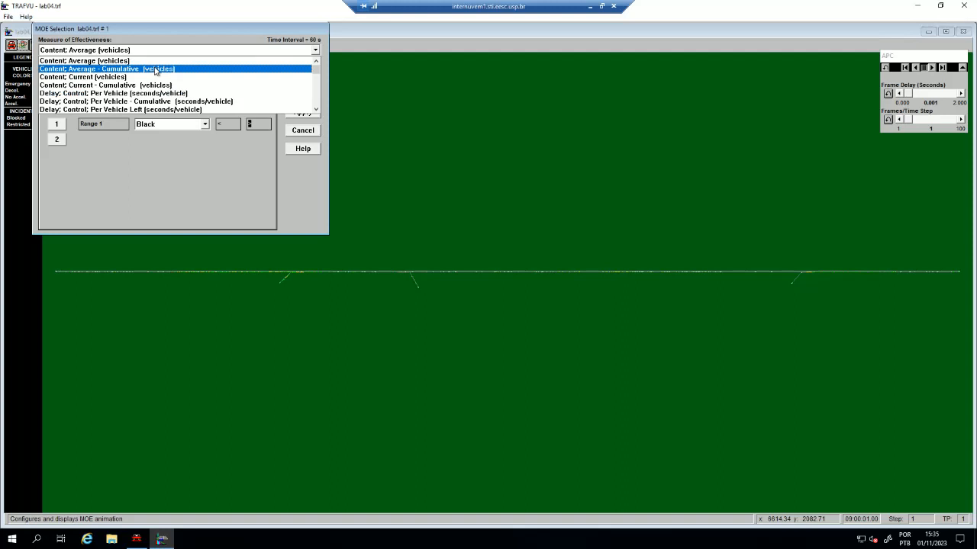
scroll(155, 70, "down", 8)
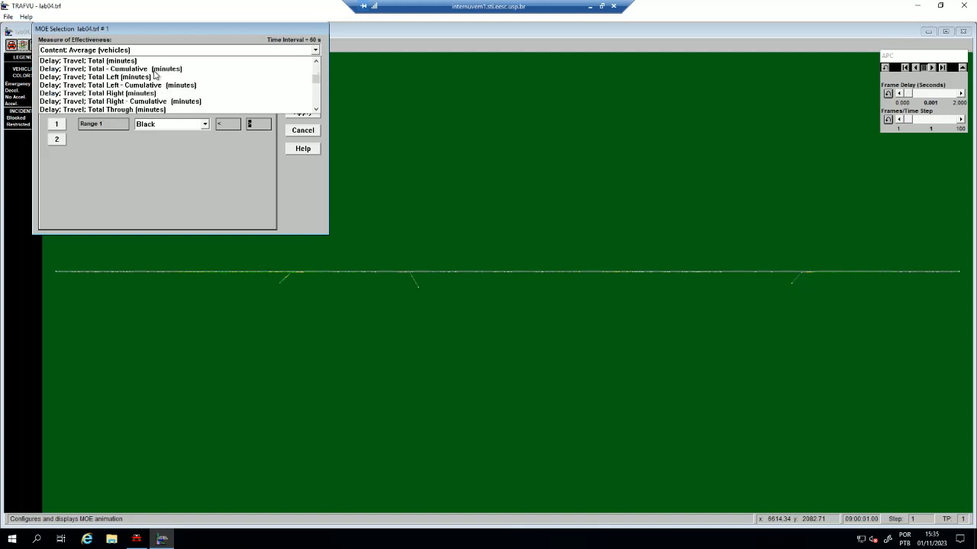
scroll(155, 74, "down", 3)
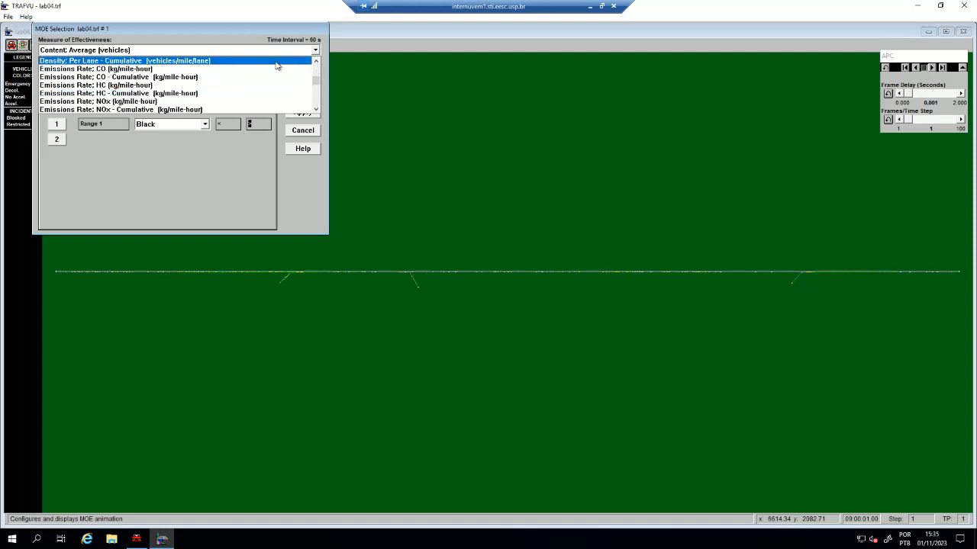
left_click(315, 61)
left_click(315, 61)
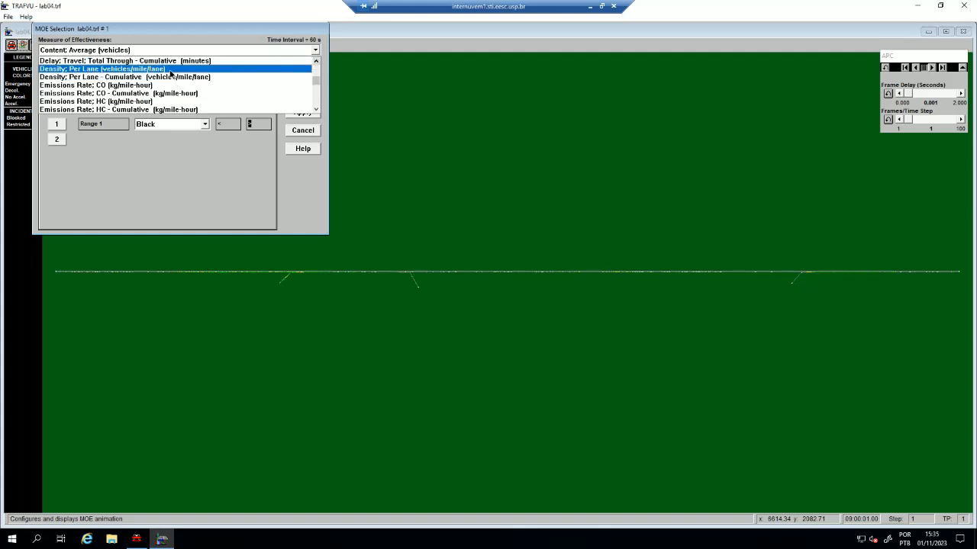
left_click(172, 69)
left_click(113, 128)
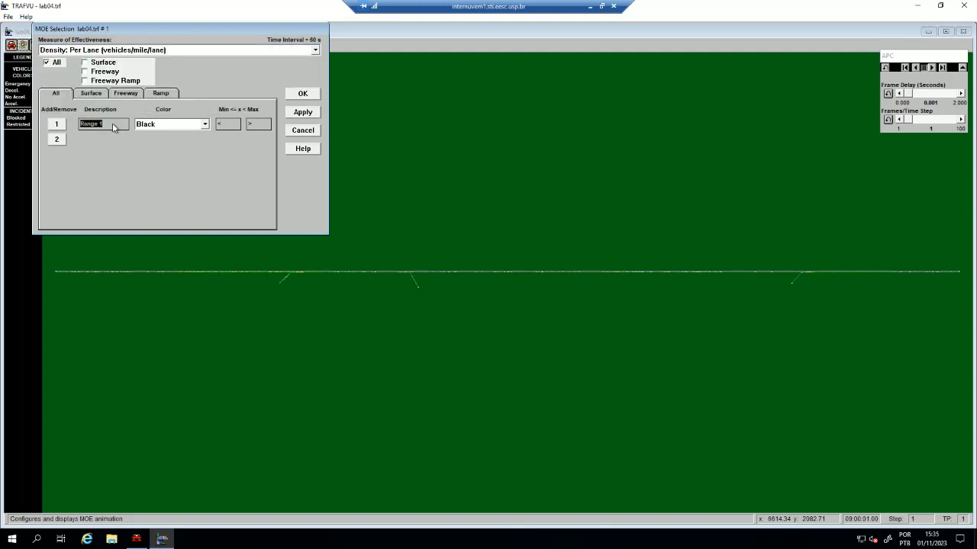
- Define the first density range as NSA in Bright Green, from 0 to 11
type("NSA")
left_click(189, 125)
scroll(172, 156, "down", 4)
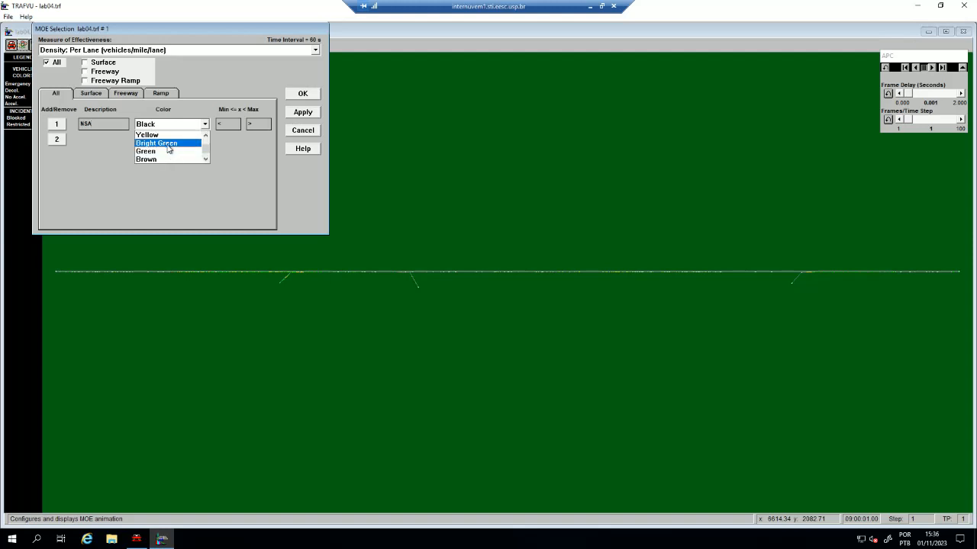
left_click(168, 145)
left_click(226, 126)
type("11")
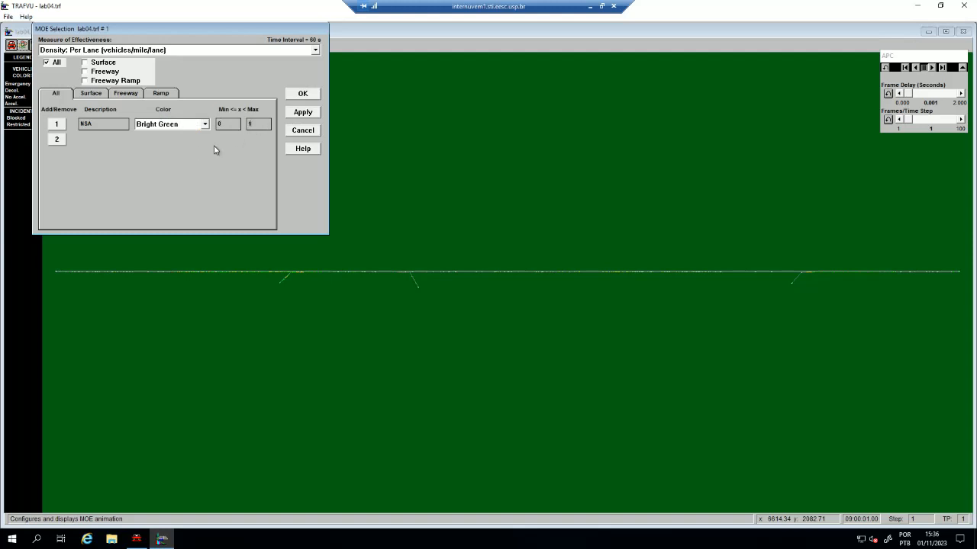
- Add a second density range named NSB in Green with a maximum of 18
left_click(57, 139)
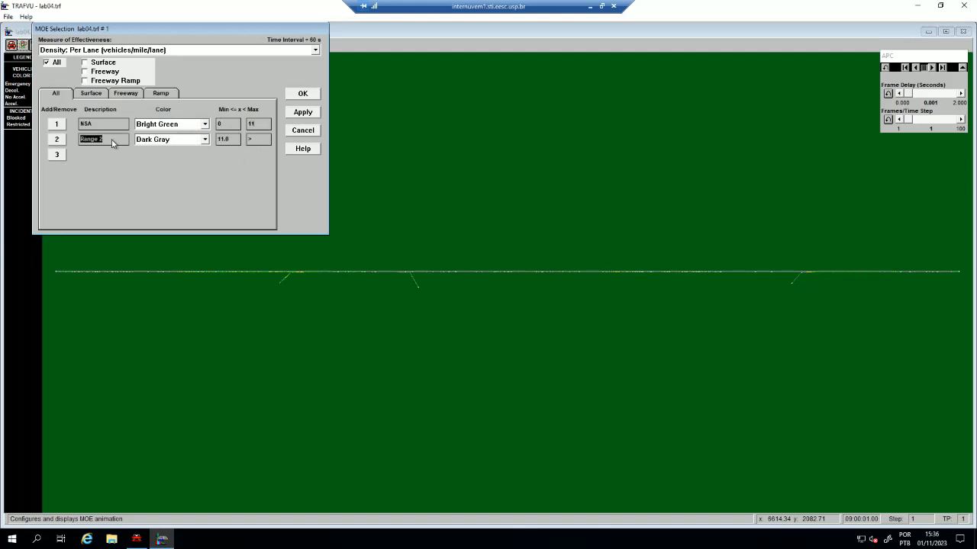
type("NSB")
left_click(168, 142)
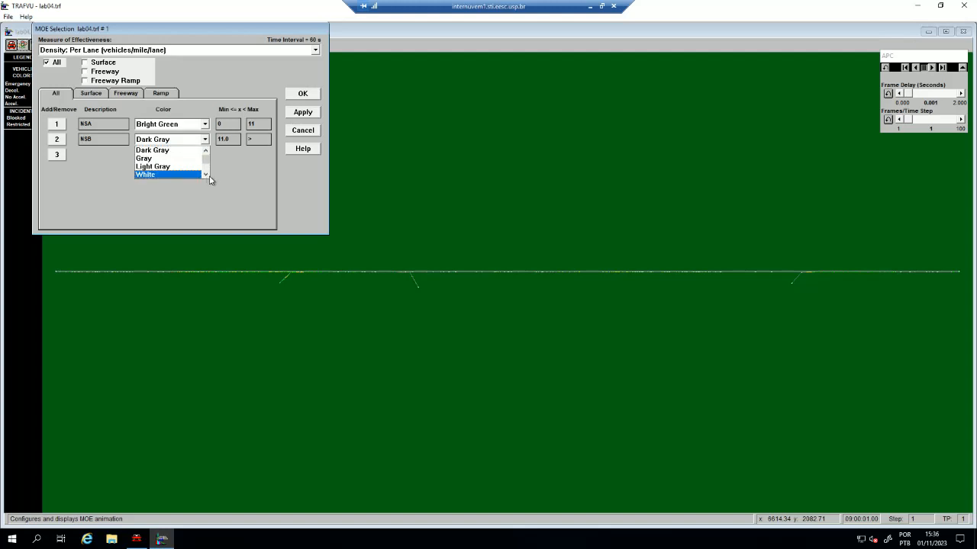
left_click(206, 174)
left_click(207, 176)
left_click(207, 175)
left_click(207, 175)
scroll(187, 172, "down", 2)
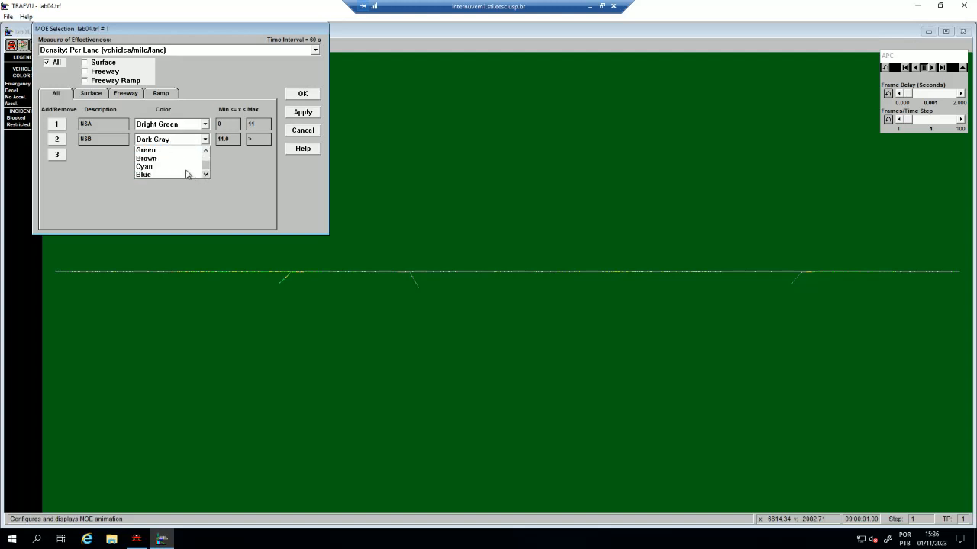
scroll(165, 158, "up", 1)
left_click(168, 174)
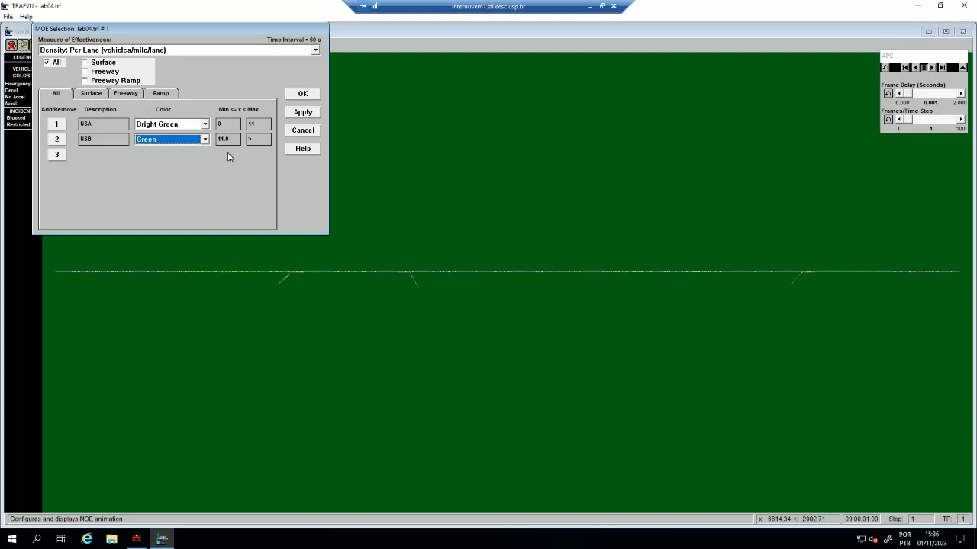
left_click(257, 141)
type("16")
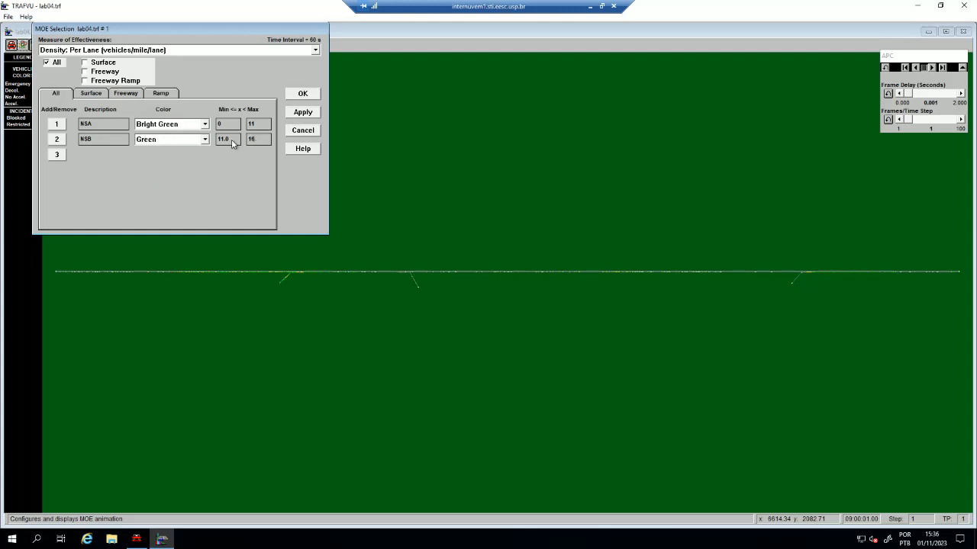
- Add a third density range named NSC with a maximum of 26
left_click(57, 155)
left_click(96, 156)
type("NSC")
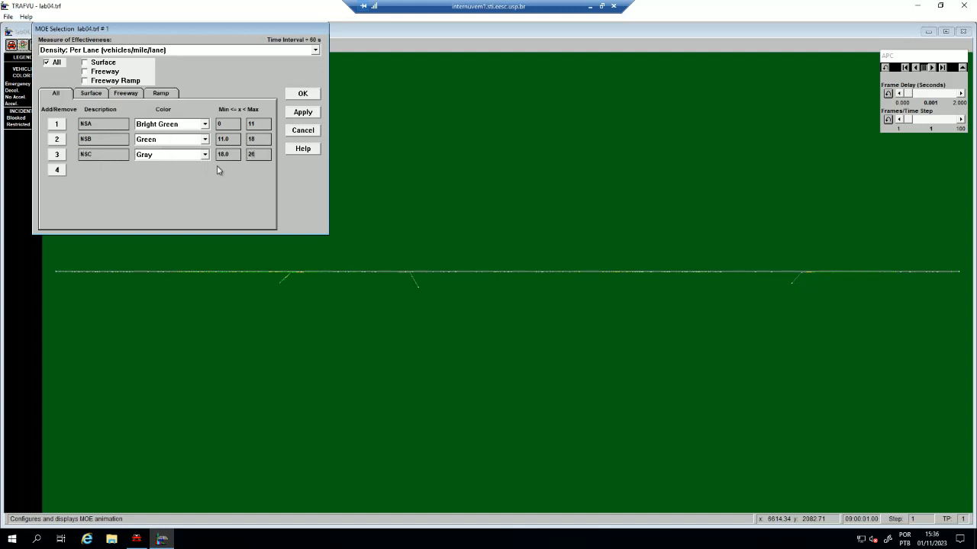
- Add a fourth density range named NSD in Red with a maximum of 35
left_click(56, 170)
left_click(105, 170)
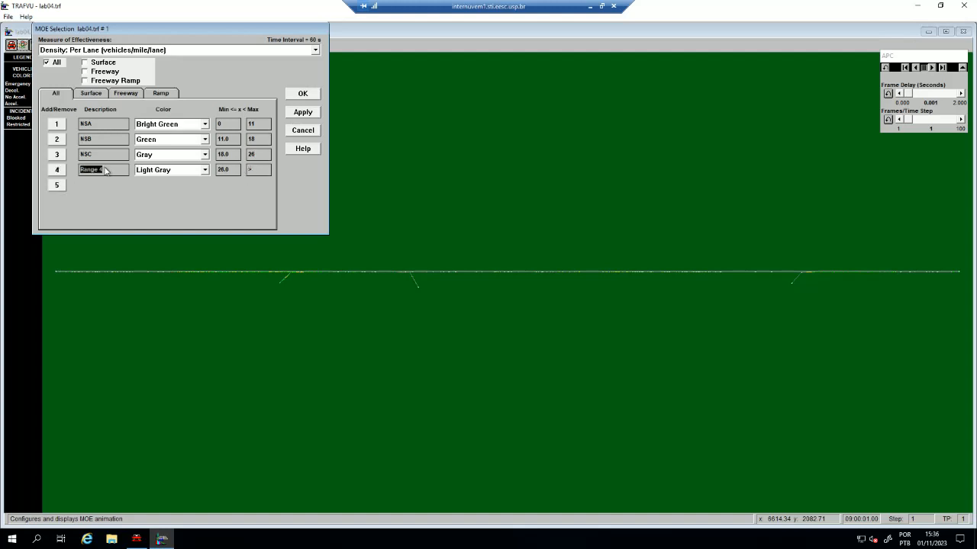
type("NSD")
left_click(177, 170)
left_click(179, 206)
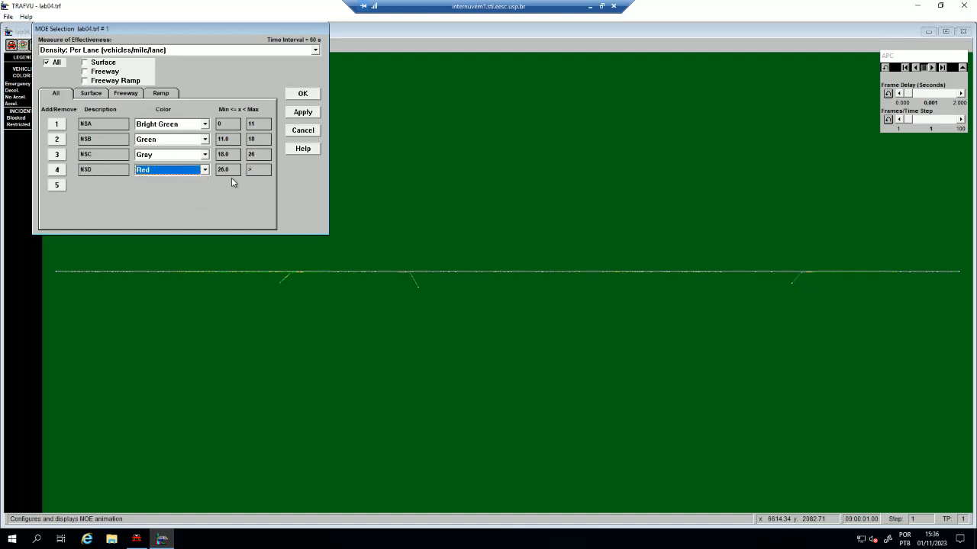
left_click(255, 170)
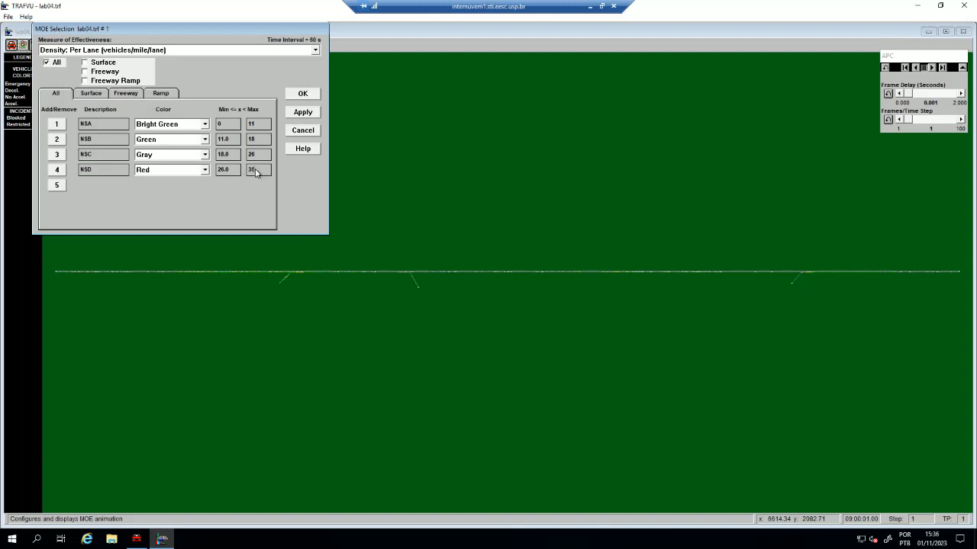
- Add a fifth, open-ended density range named NSE in Brick Red and apply the MOE settings to the animation
left_click(57, 185)
left_click(105, 186)
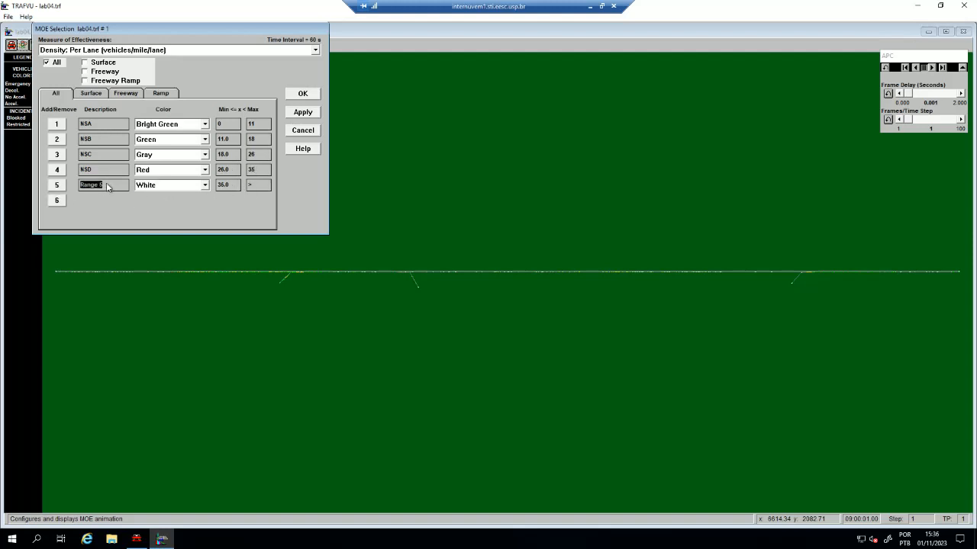
type("NSE")
left_click(176, 186)
left_click(177, 208)
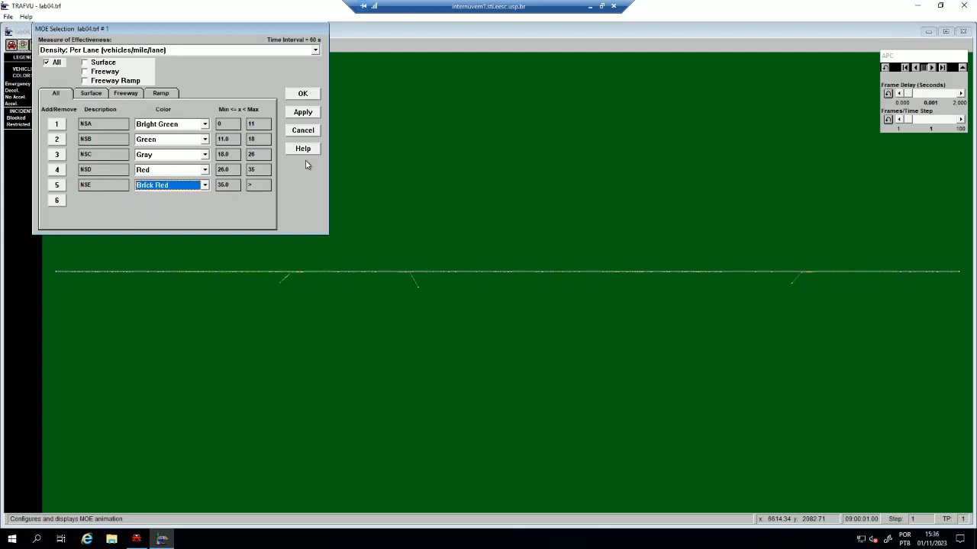
left_click(303, 113)
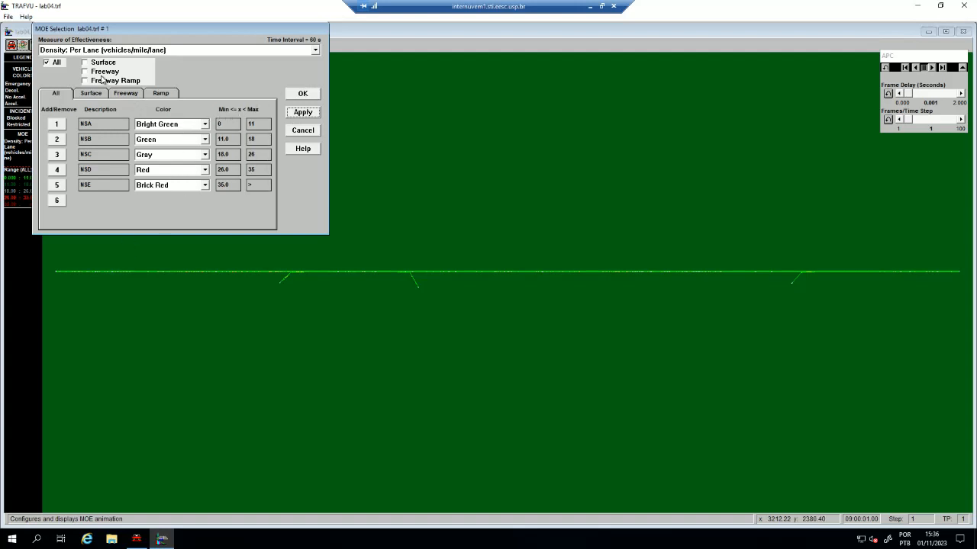
left_click(302, 93)
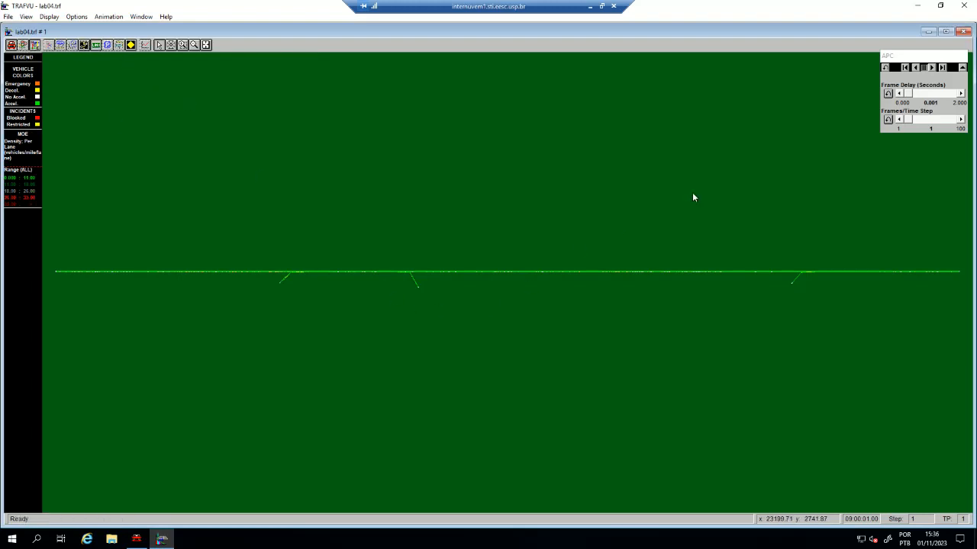
- Play the animation at 29 frames per time step and zoom in on the first on-ramp at node 2
left_click_drag(912, 125, 925, 124)
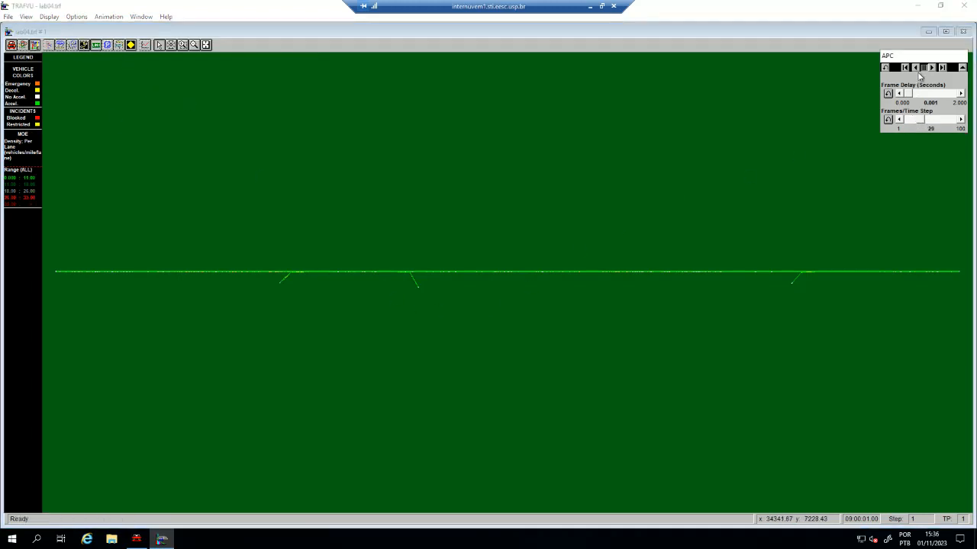
left_click(930, 68)
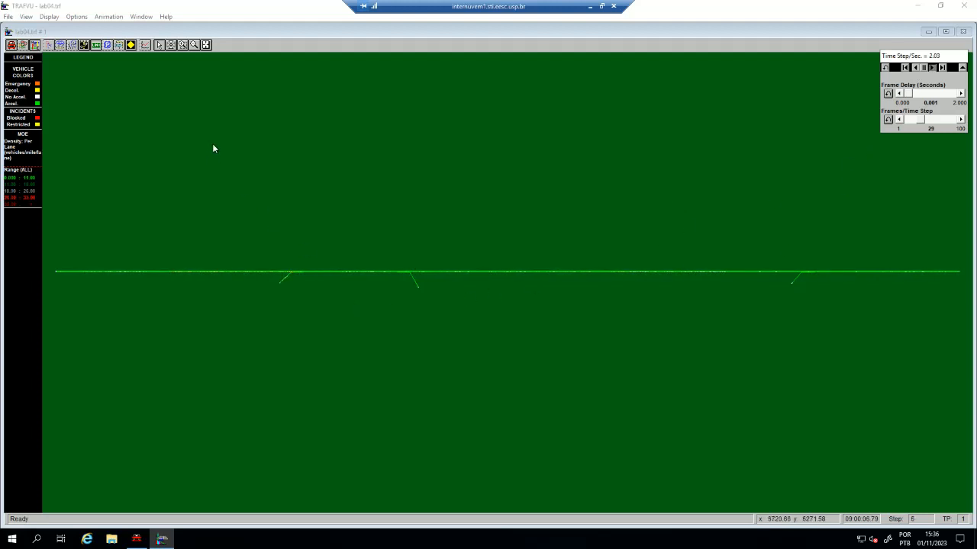
left_click(183, 45)
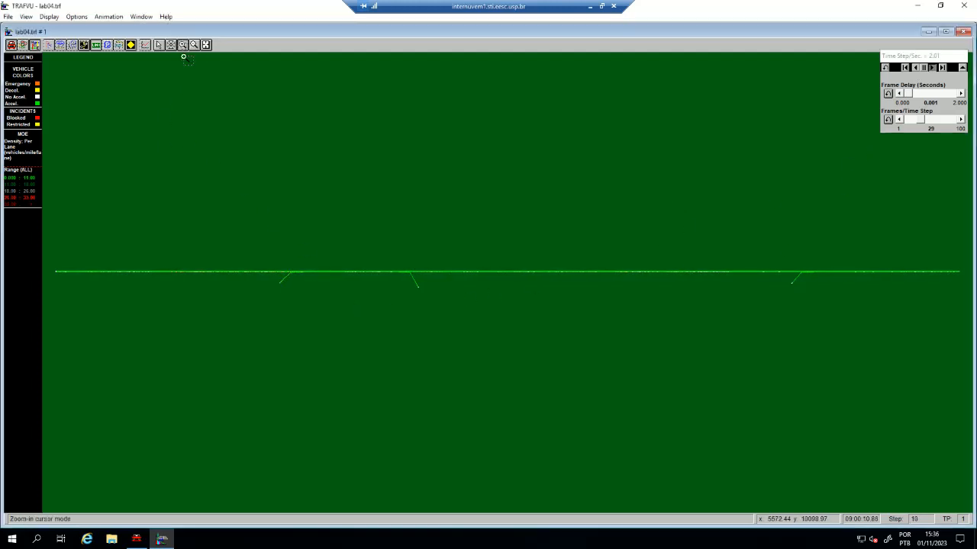
left_click_drag(253, 257, 324, 319)
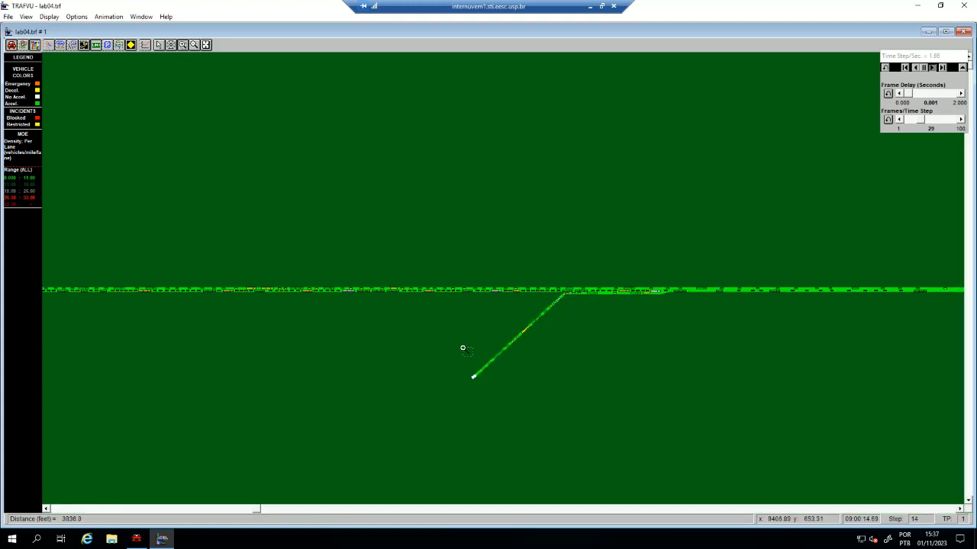
- View the cumulative output data of freeway link 1–2, then close the data window and link menu
right_click(407, 289)
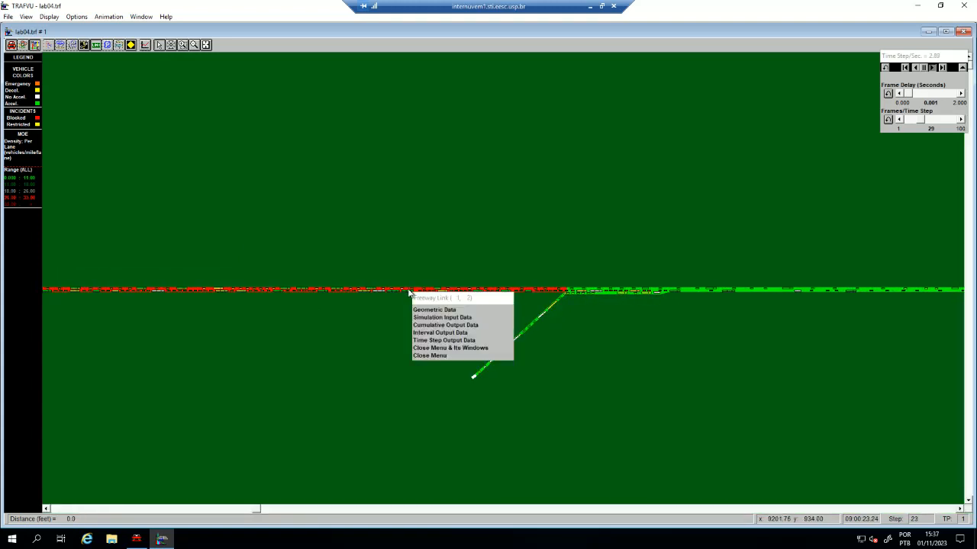
left_click(444, 325)
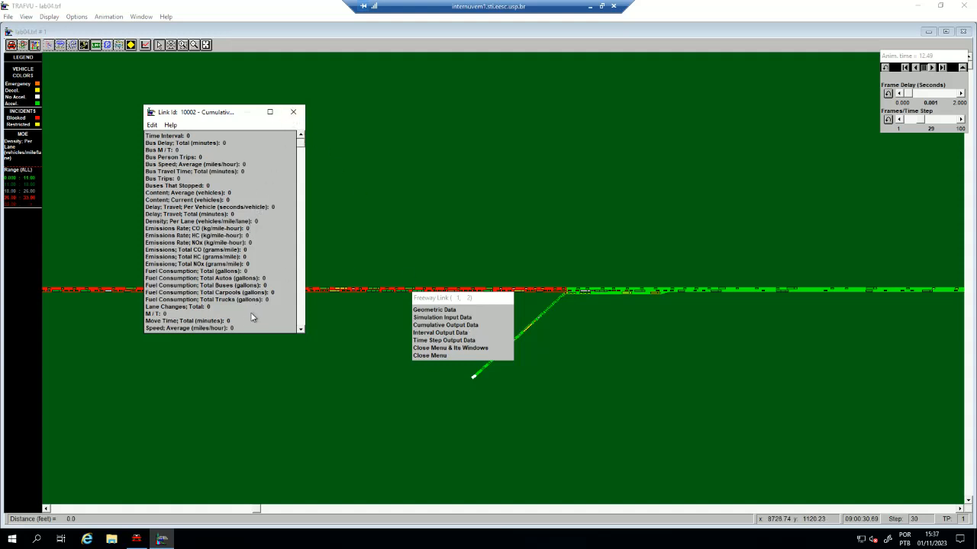
left_click(293, 112)
left_click(433, 355)
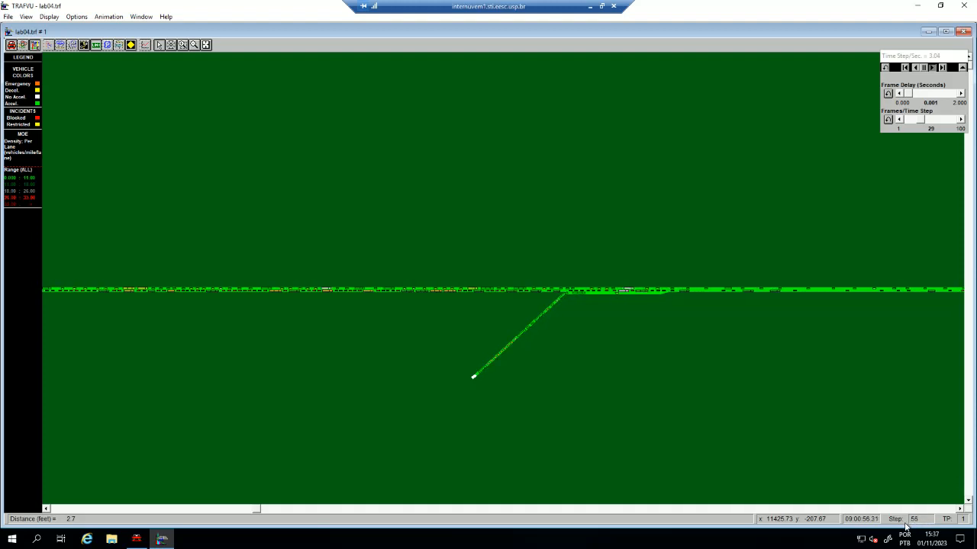
- Show the whole network, then zoom in closely on the on-ramp merge at node 2 to examine its lane density colors
left_click(206, 45)
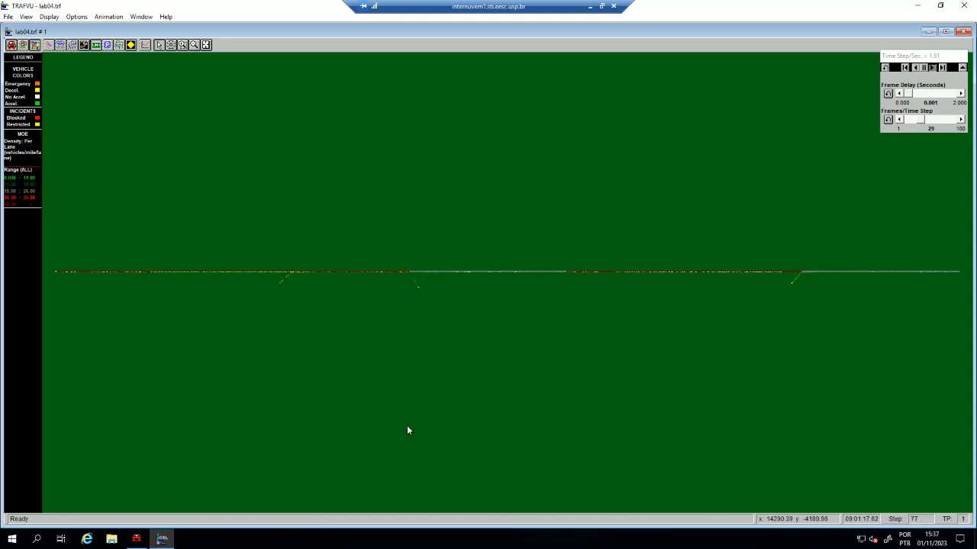
left_click(194, 45)
left_click(359, 312)
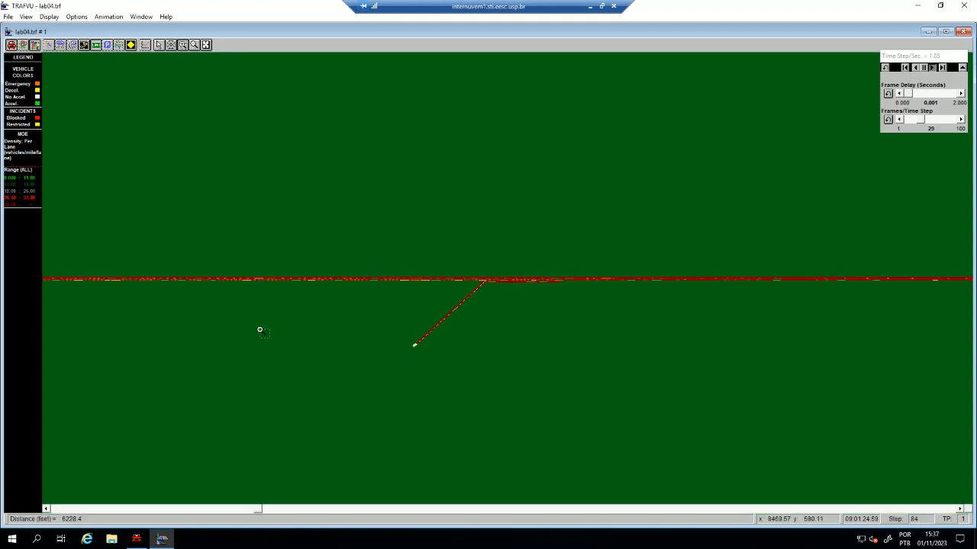
left_click(303, 279)
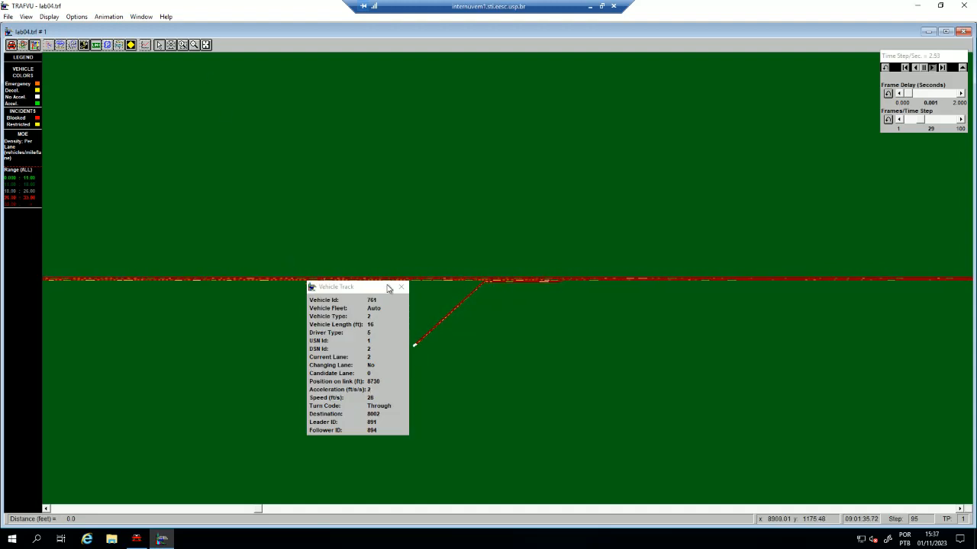
left_click(401, 287)
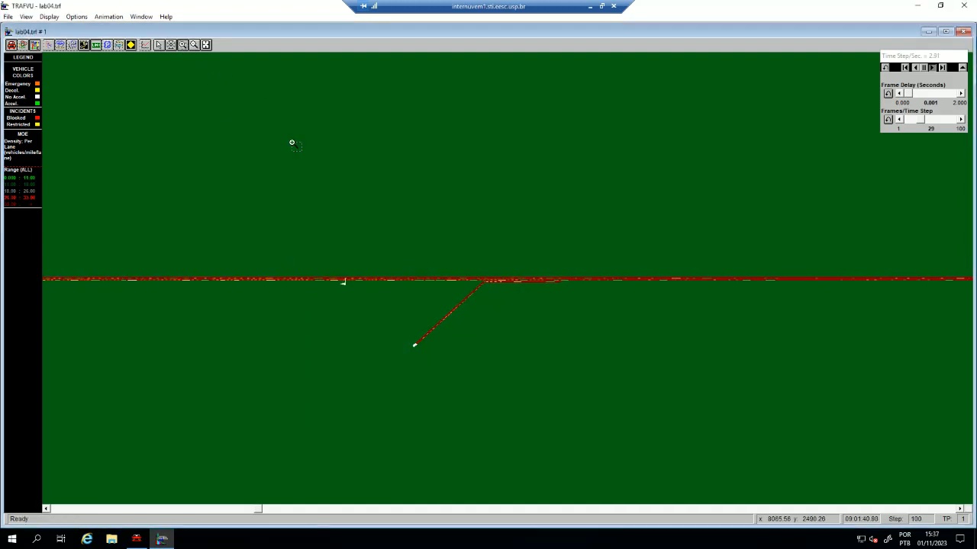
left_click_drag(349, 240, 485, 371)
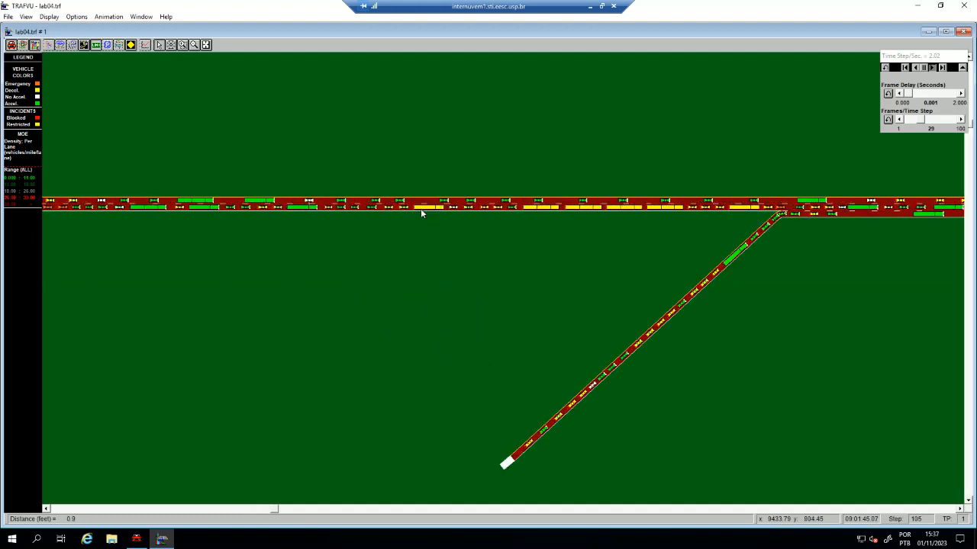
- Check the per-lane density in the cumulative output data of freeway link 1–2 while the lanes are congested
left_click(399, 205)
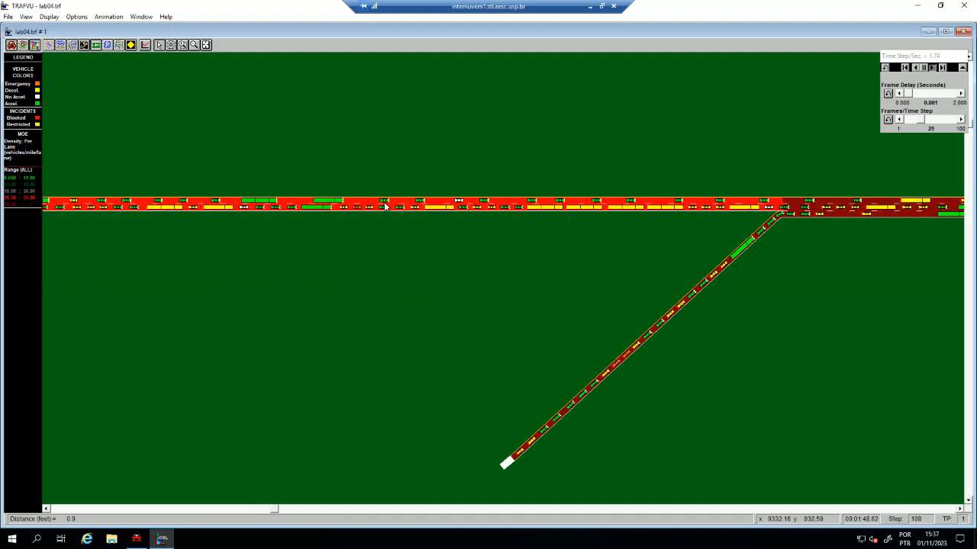
right_click(400, 205)
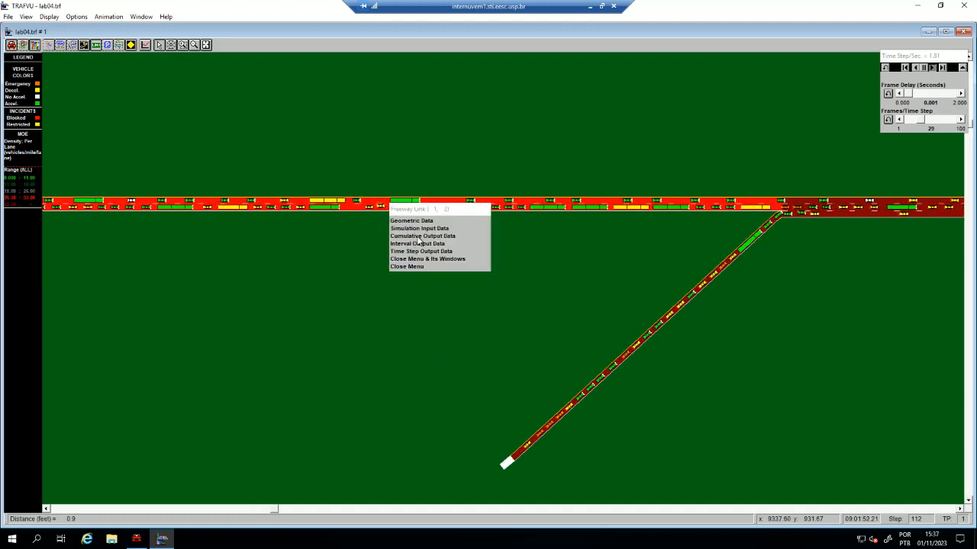
left_click(419, 236)
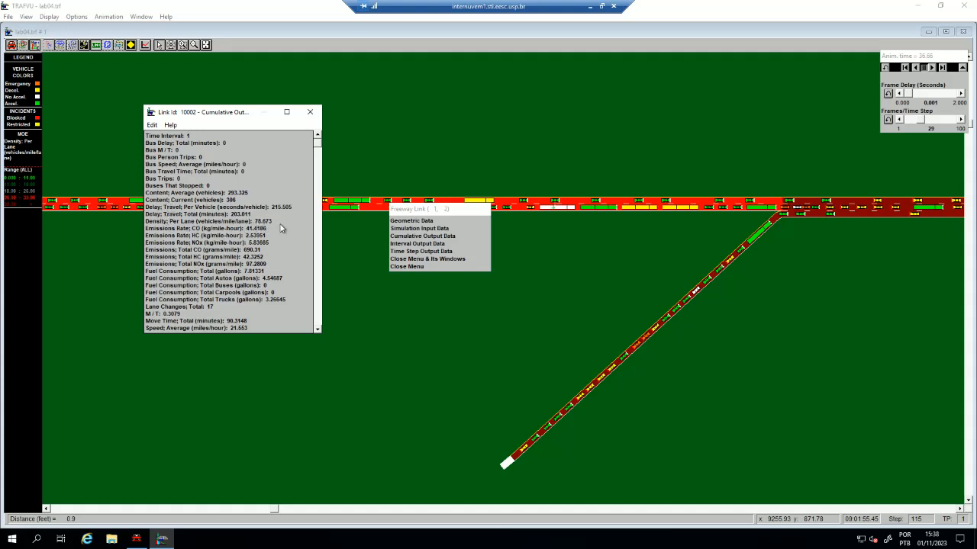
left_click(309, 112)
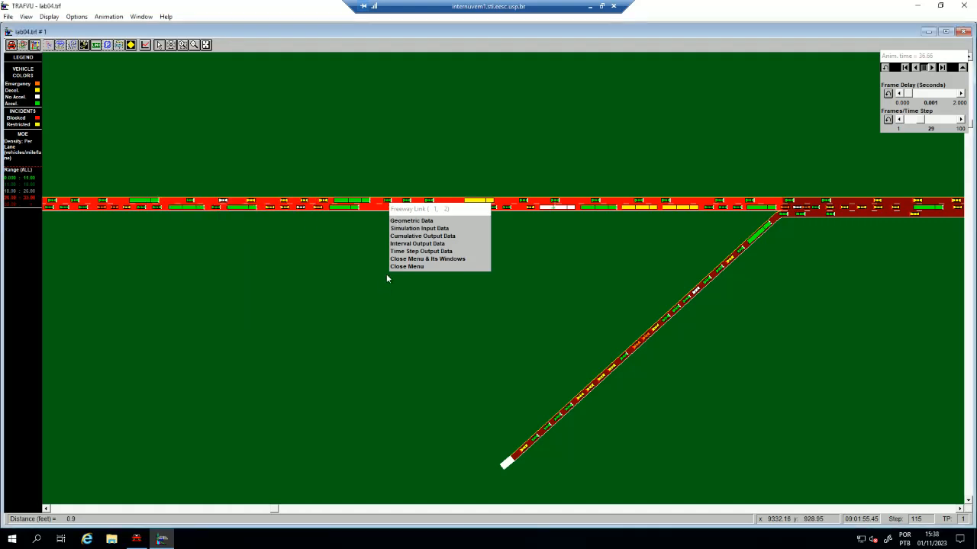
- Close the animation viewer and switch to the lab04-MatrizOD spreadsheet in the browser, showing its NS sheet
left_click(964, 6)
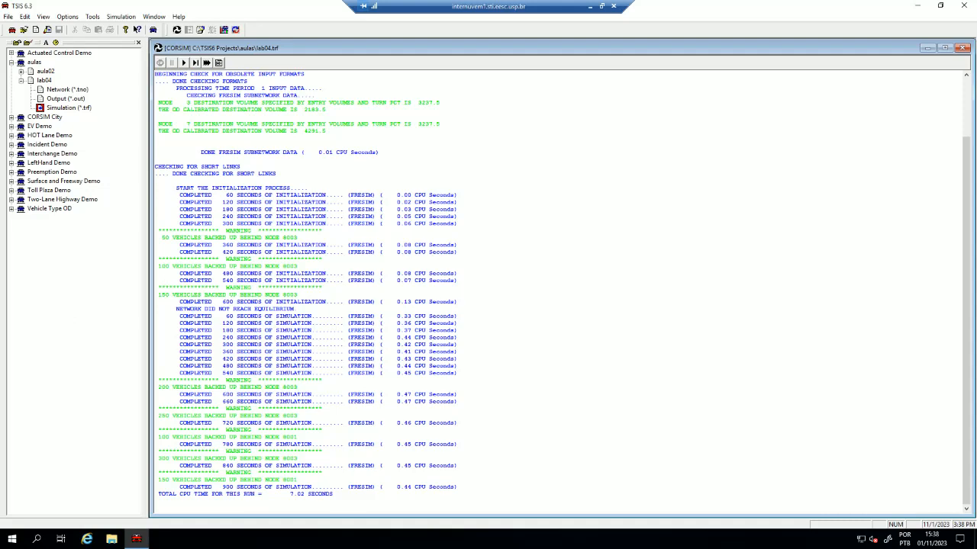
left_click_drag(0, 10, 338, 39)
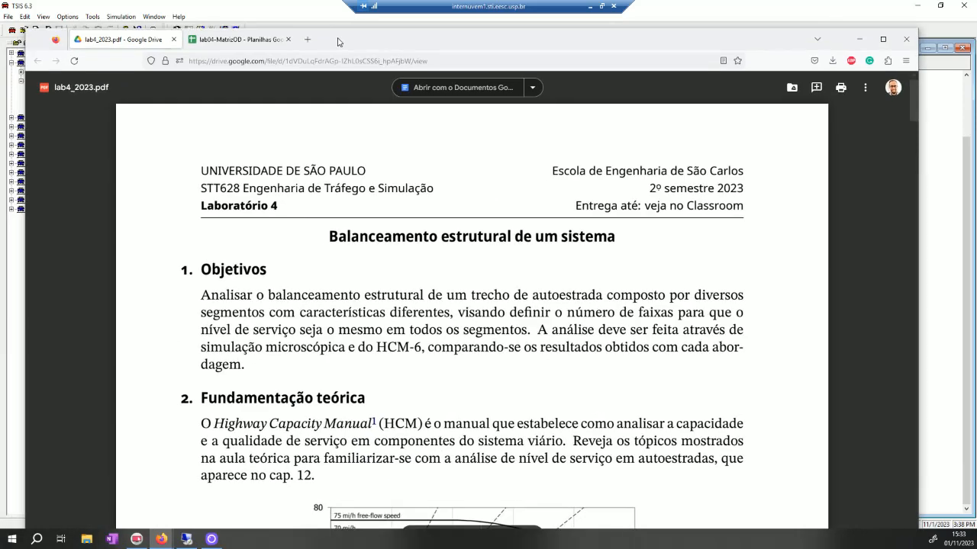
left_click(248, 40)
left_click(883, 39)
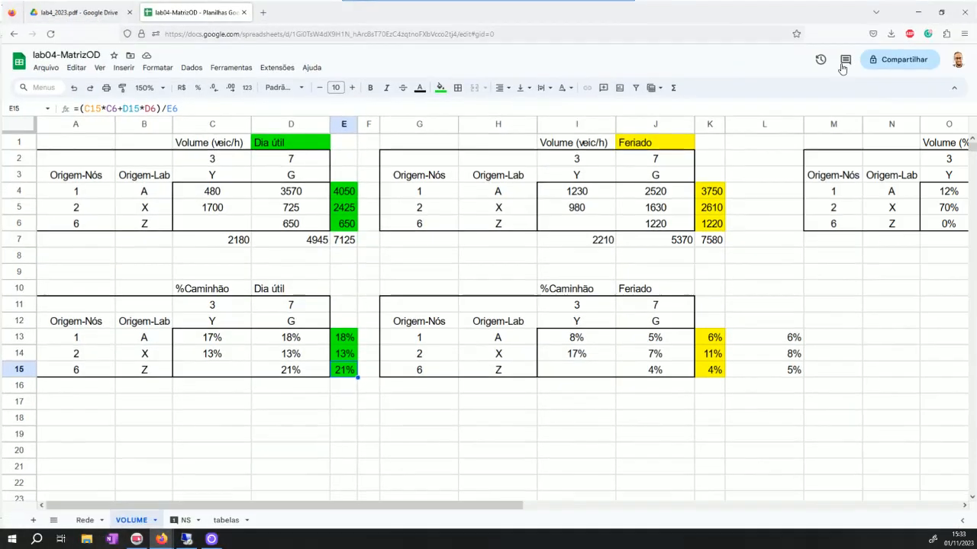
left_click(183, 519)
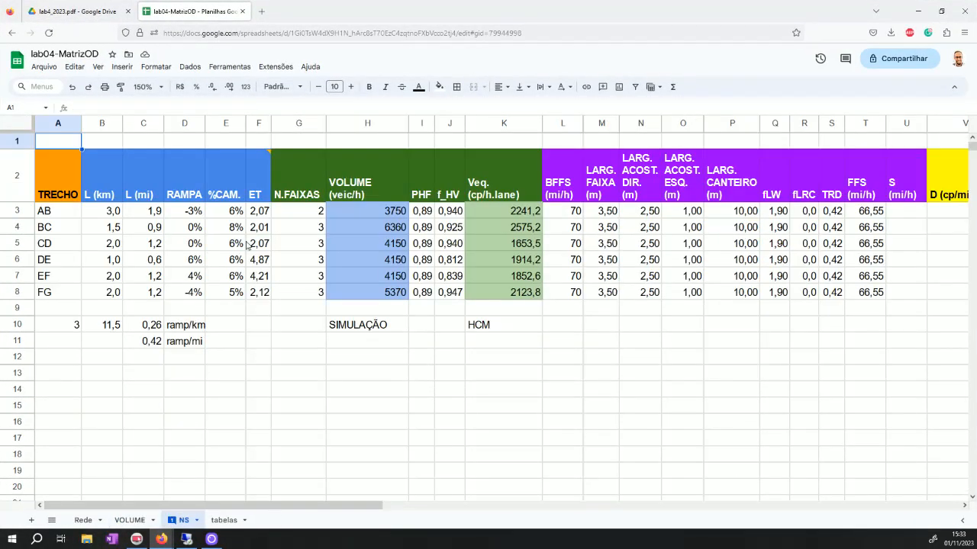
- Review the NS sheet's segment inputs: segment names, lengths in km and miles, grades, truck percentages and the ET of segment AB
left_click_drag(48, 210, 65, 276)
left_click_drag(106, 215, 112, 278)
left_click_drag(151, 214, 156, 279)
left_click_drag(183, 207, 197, 290)
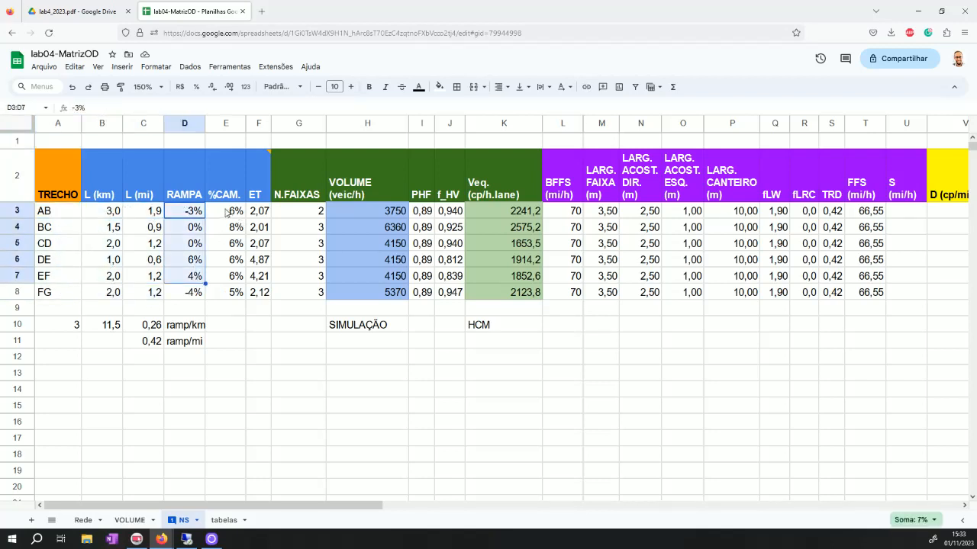
left_click_drag(229, 213, 225, 292)
left_click(239, 339)
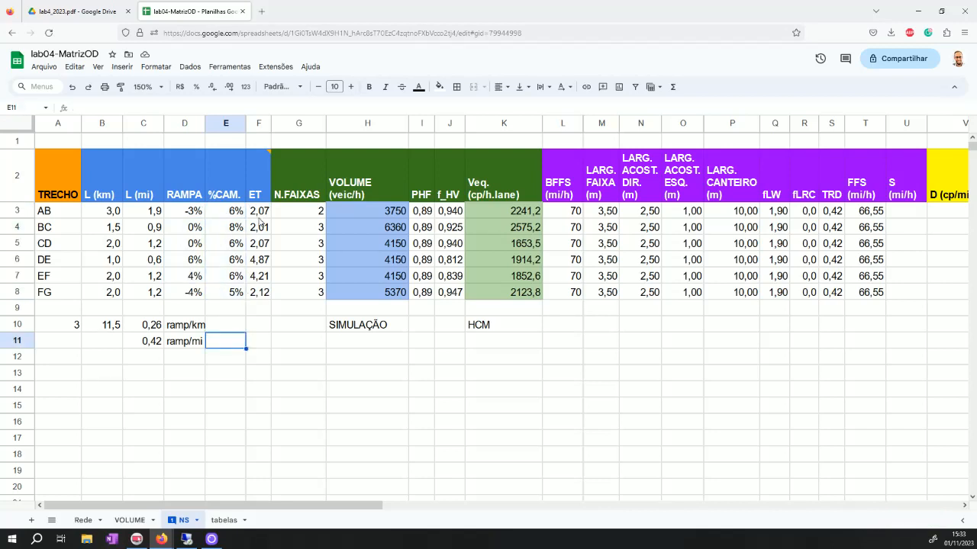
left_click(254, 213)
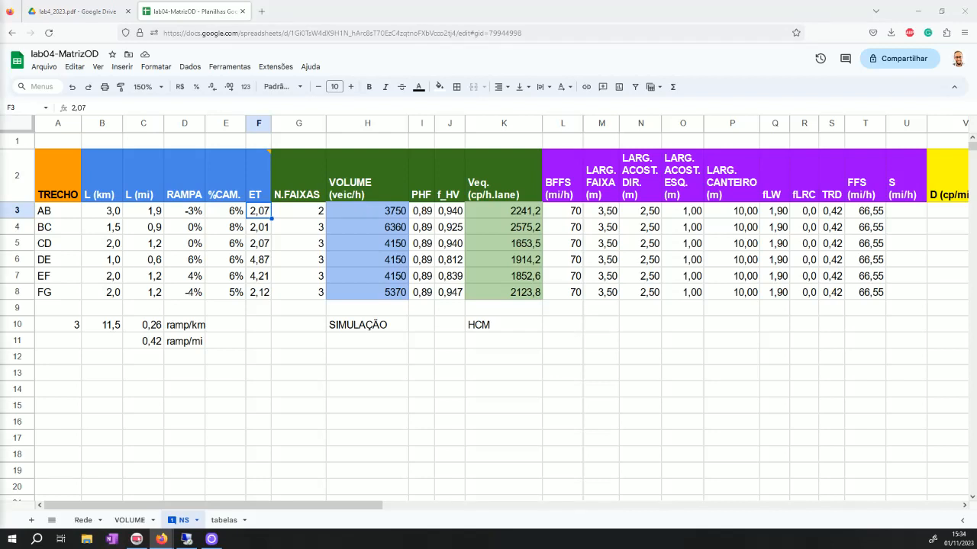
- Open HCM6-chap12-basic_freeway.pdf from the Laboratório 4 activity in Google Classroom and view its contents page
left_click_drag(269, 11, 312, 11)
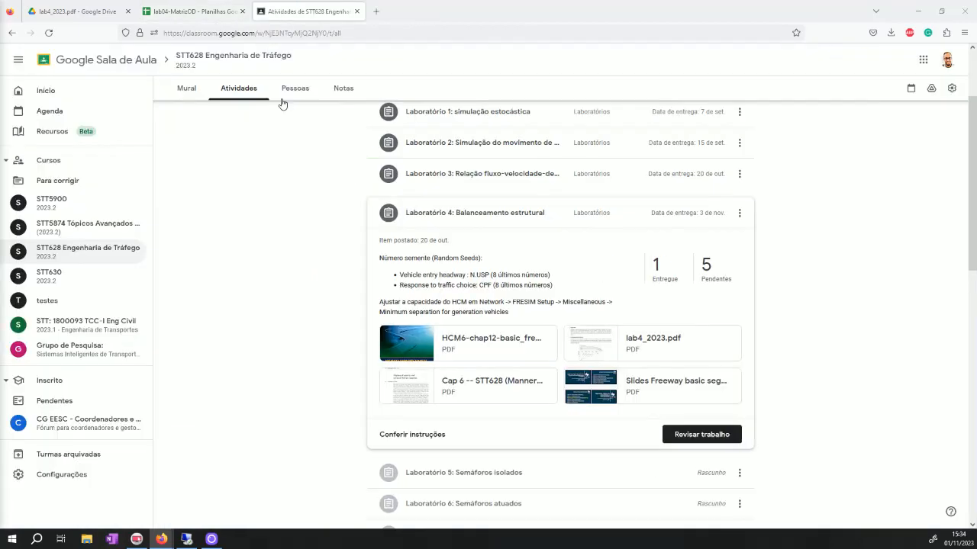
left_click(471, 345)
scroll(495, 370, "down", 9)
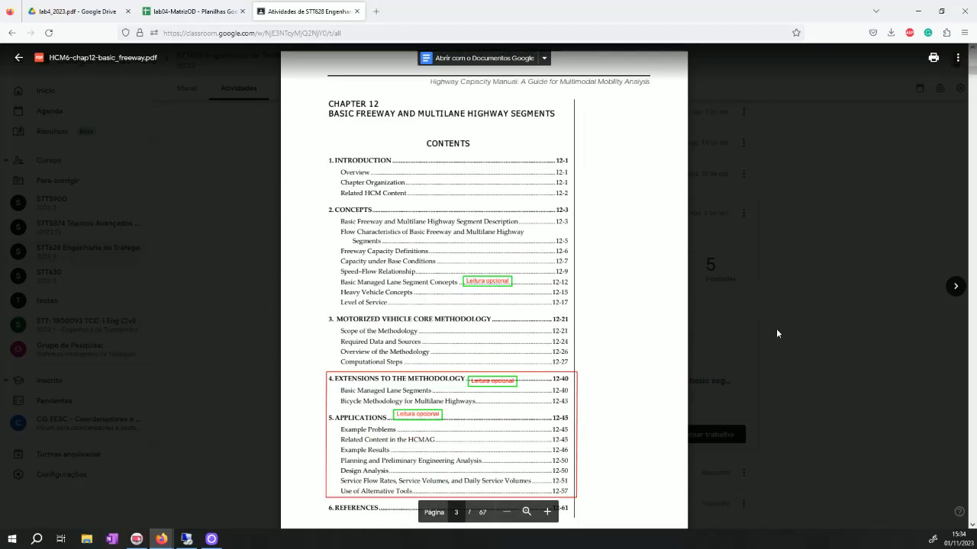
scroll(469, 241, "up", 4)
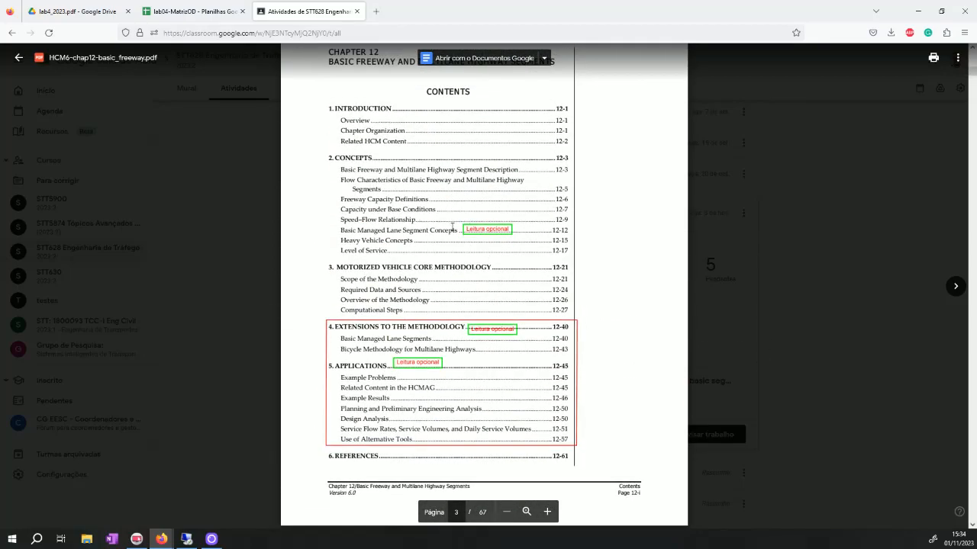
- Find the LOS Criteria section with Exhibit 12-15 in the HCM chapter and enlarge the page to read the density ranges
scroll(575, 286, "down", 20)
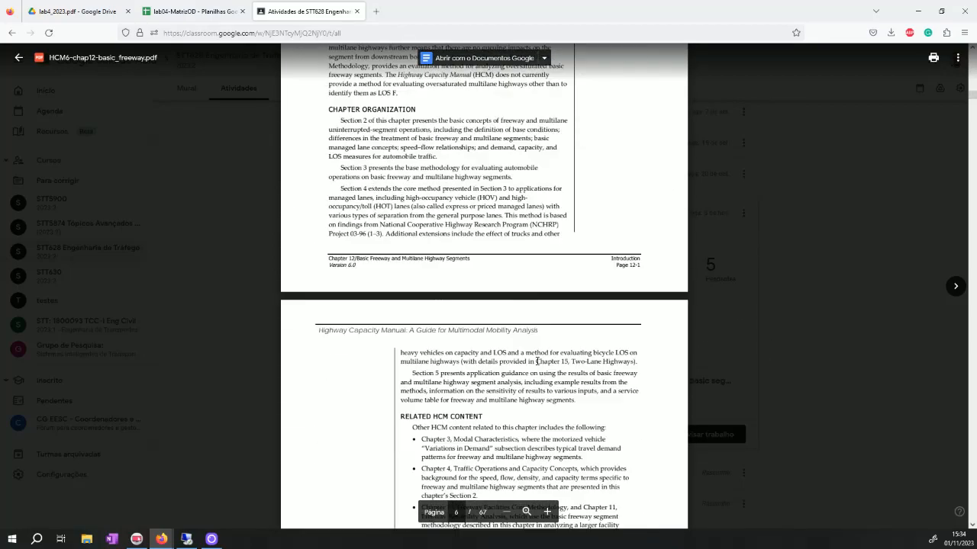
scroll(555, 366, "down", 20)
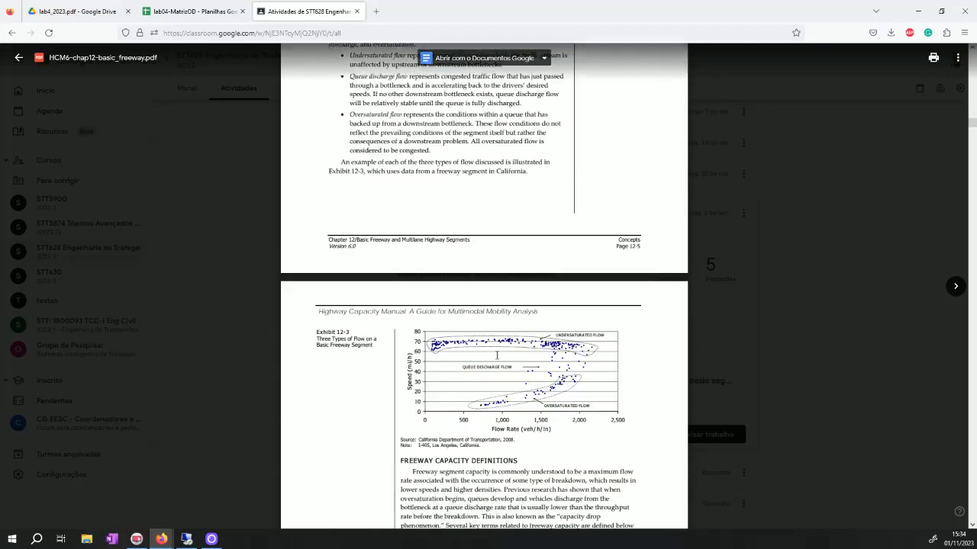
scroll(495, 357, "down", 20)
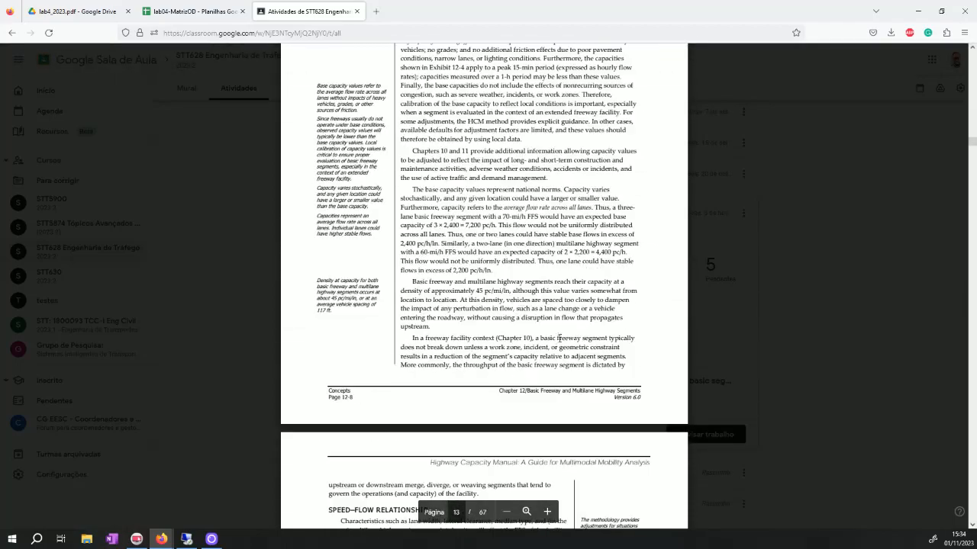
scroll(523, 363, "down", 15)
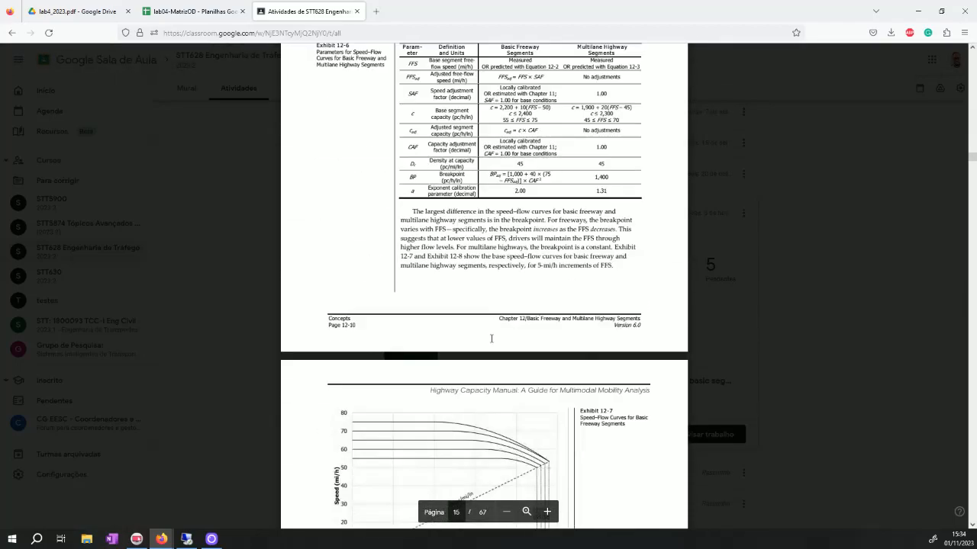
scroll(501, 397, "down", 20)
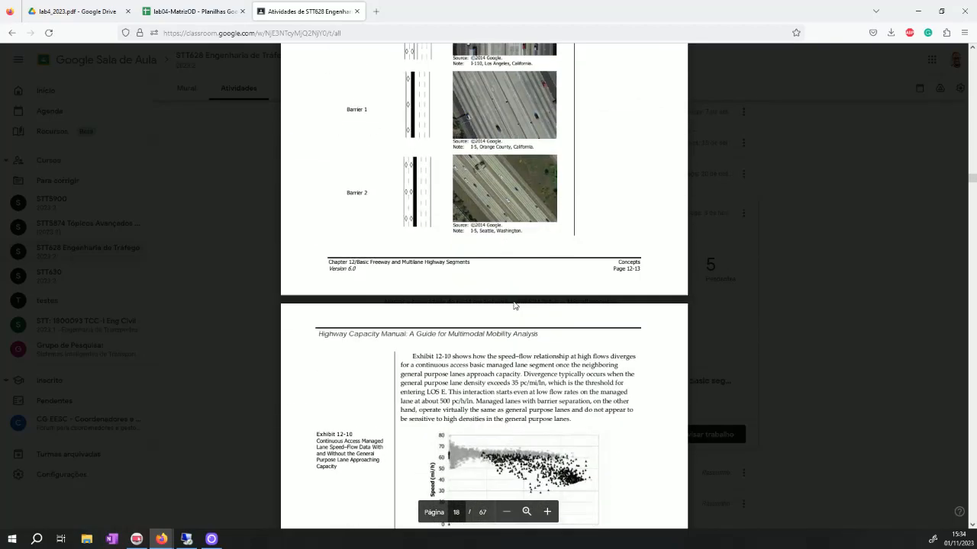
scroll(515, 318, "down", 5)
scroll(516, 315, "down", 20)
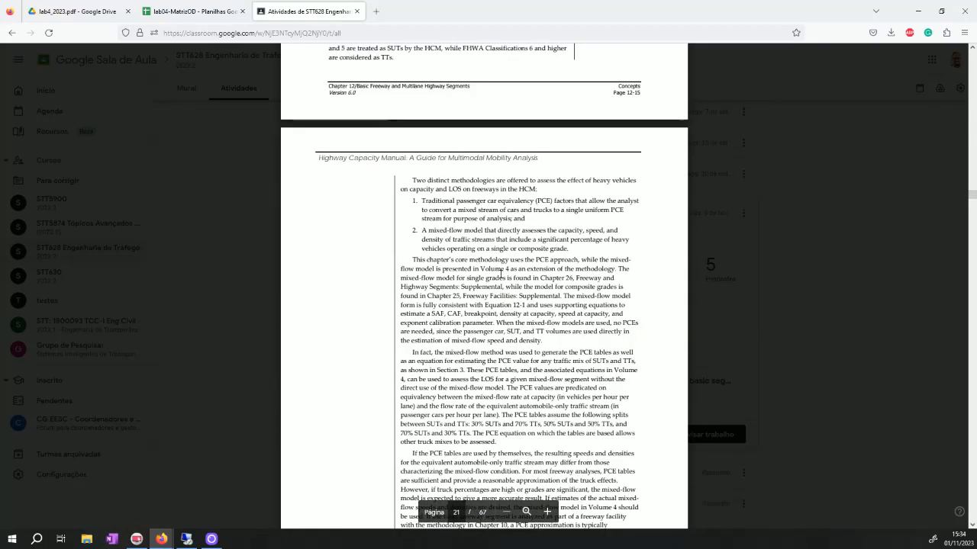
scroll(496, 298, "down", 10)
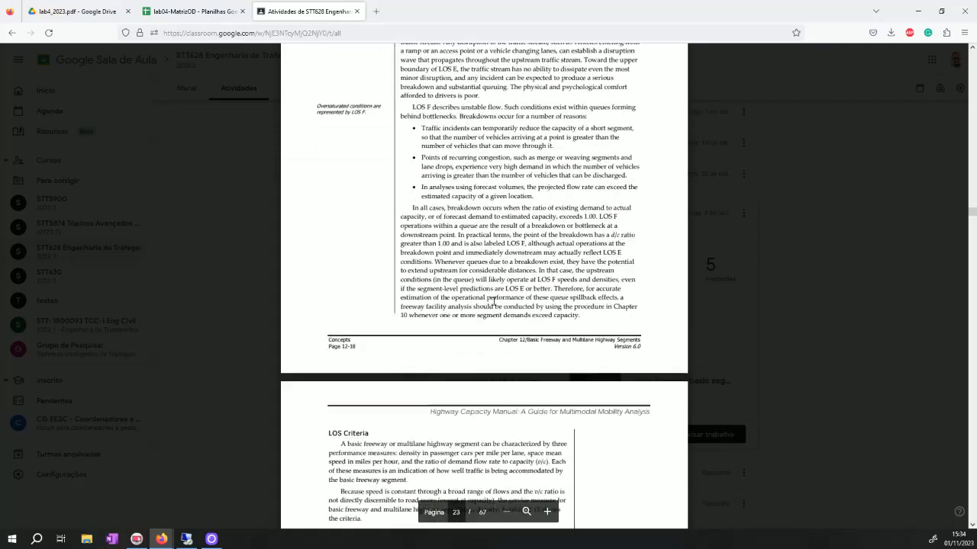
scroll(480, 251, "up", 1)
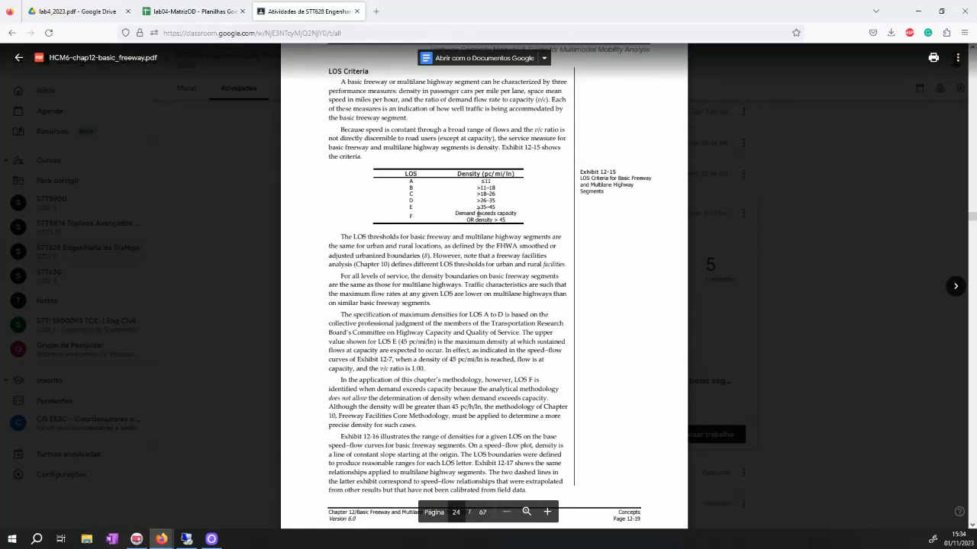
left_click(547, 513)
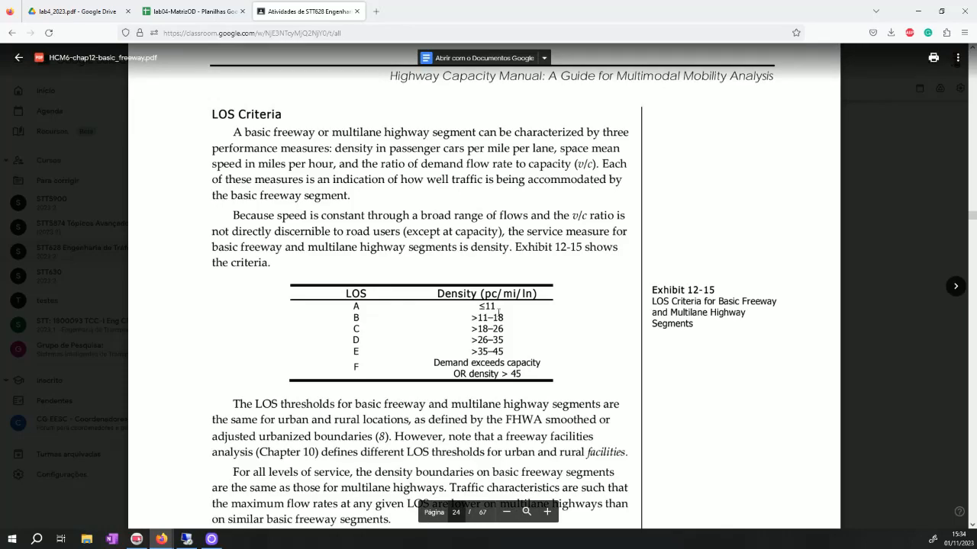
- Examine the LOS criteria and speed–flow curves for basic freeway segments in Exhibit 12-16
scroll(500, 320, "down", 3)
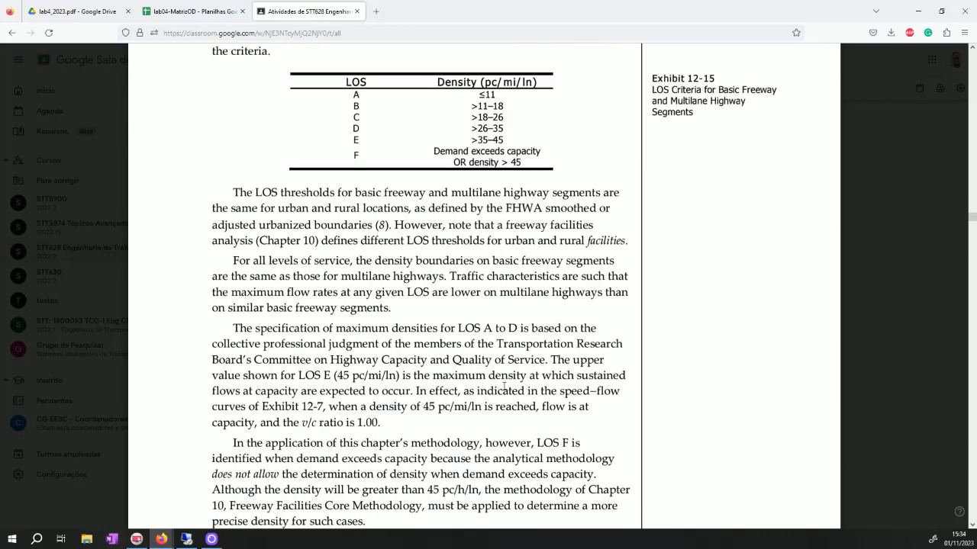
scroll(504, 387, "down", 10)
scroll(599, 285, "down", 15)
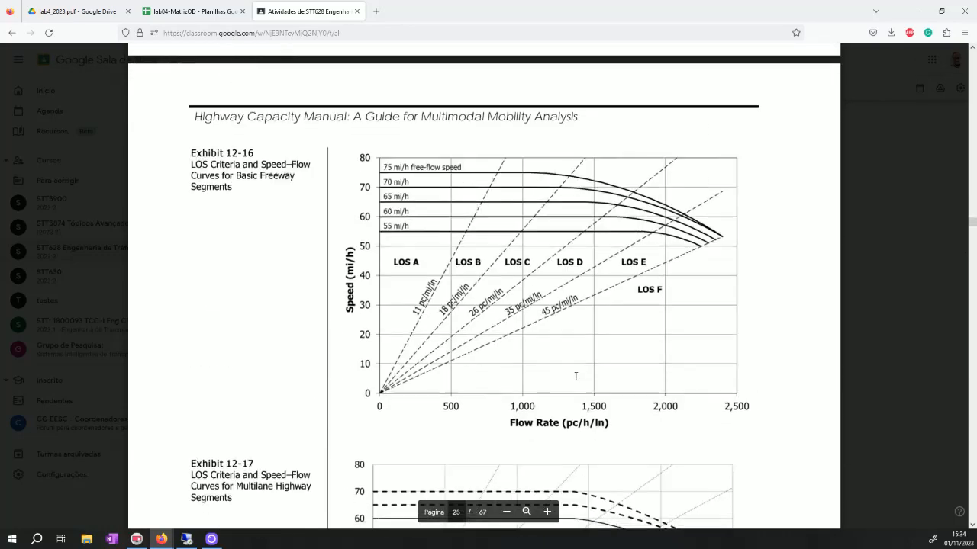
- Examine the methodology overview in Exhibit 12-19 and the free-flow speed estimate in Equation 12-2
scroll(567, 385, "down", 20)
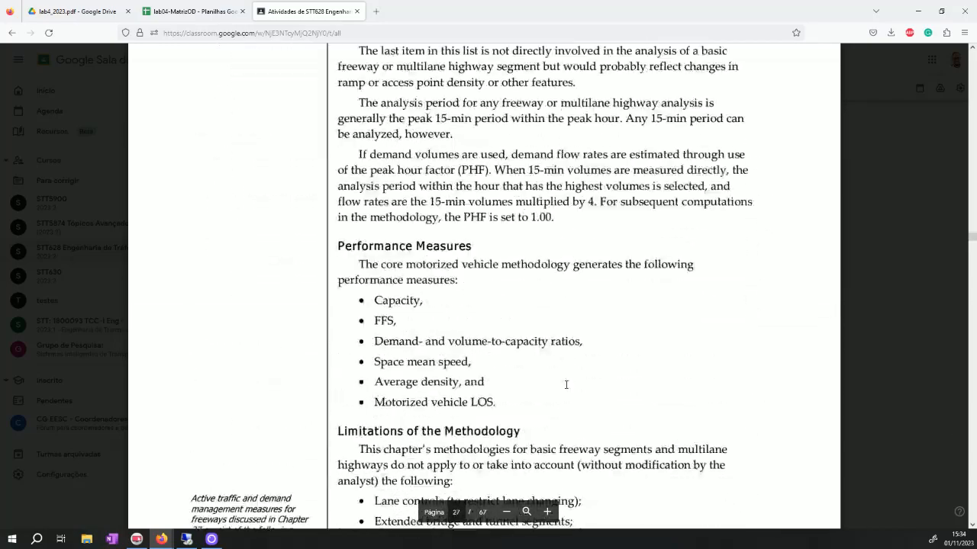
scroll(525, 369, "down", 20)
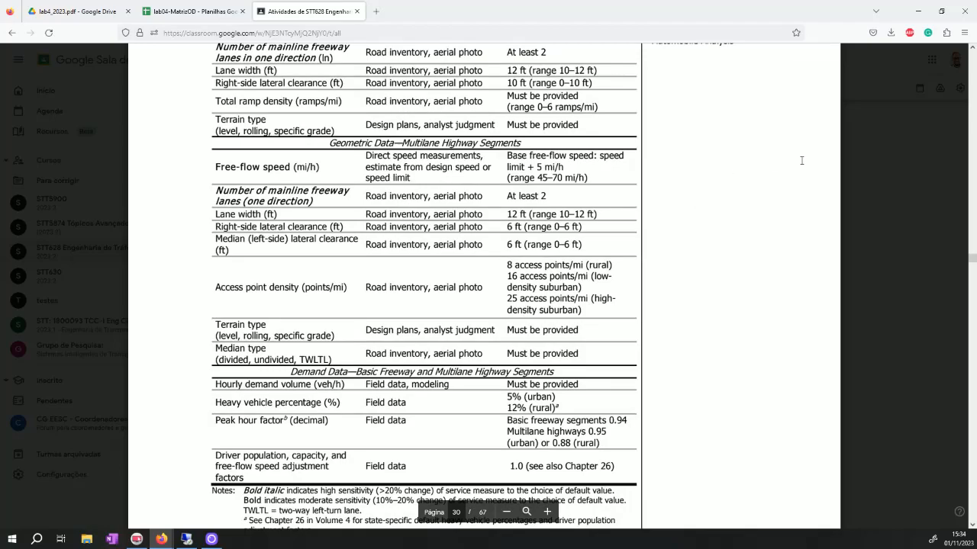
left_click_drag(972, 261, 973, 267)
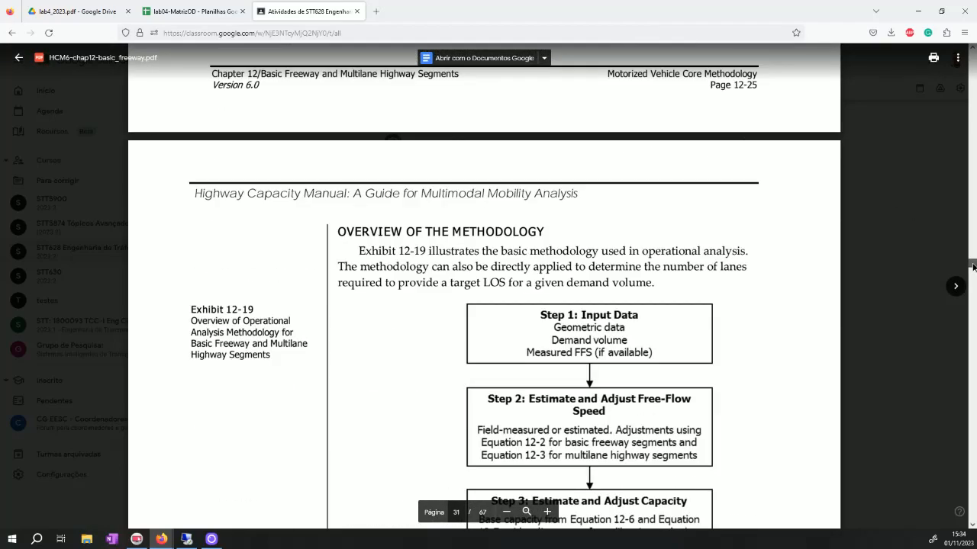
scroll(527, 252, "down", 20)
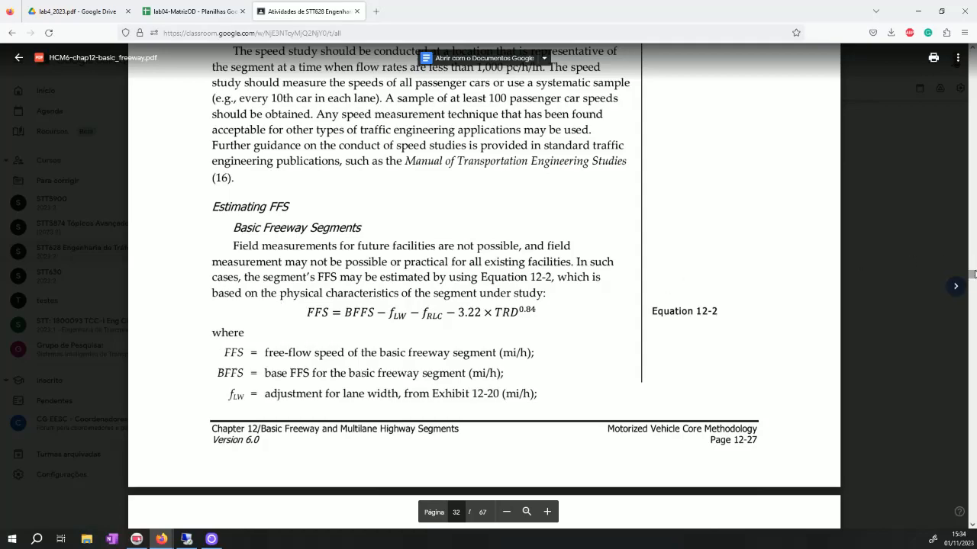
- Check the free-flow speed adjustments for lane width in Exhibit 12-20 and right-side lateral clearance in Exhibit 12-21
left_click_drag(972, 274, 972, 283)
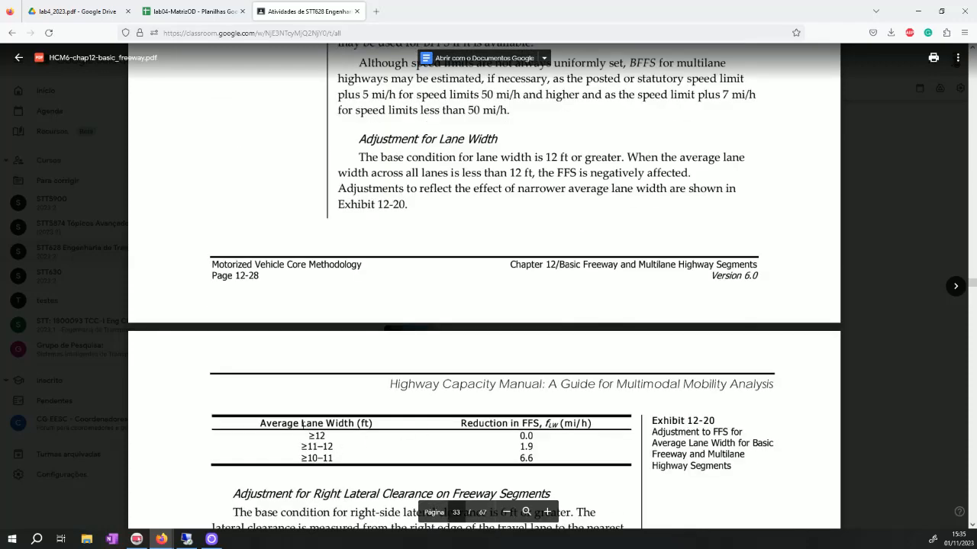
scroll(507, 347, "down", 4)
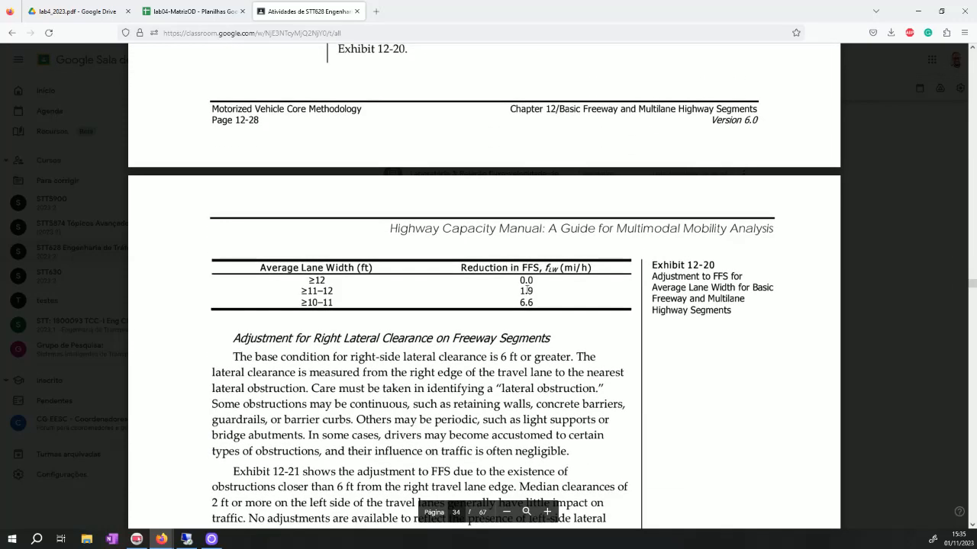
scroll(507, 347, "down", 2)
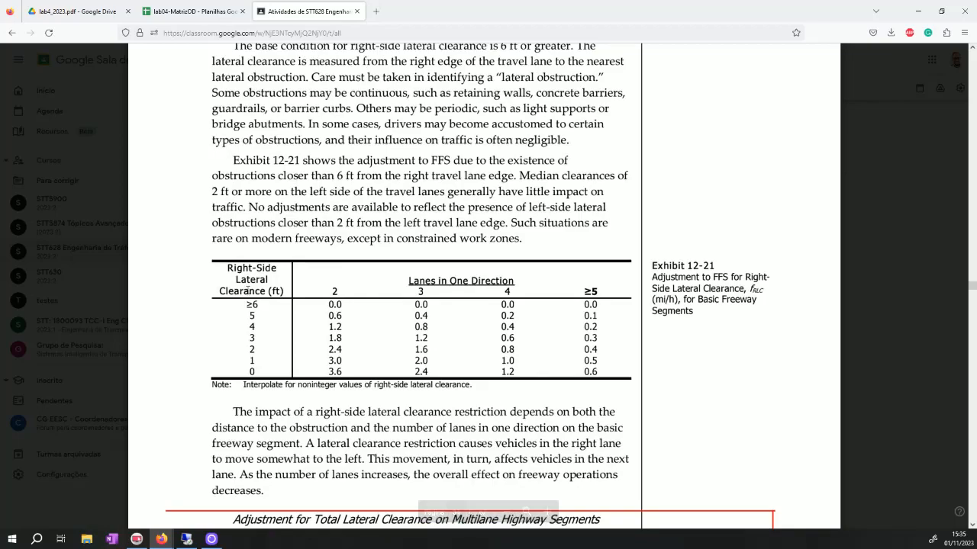
scroll(590, 336, "down", 16)
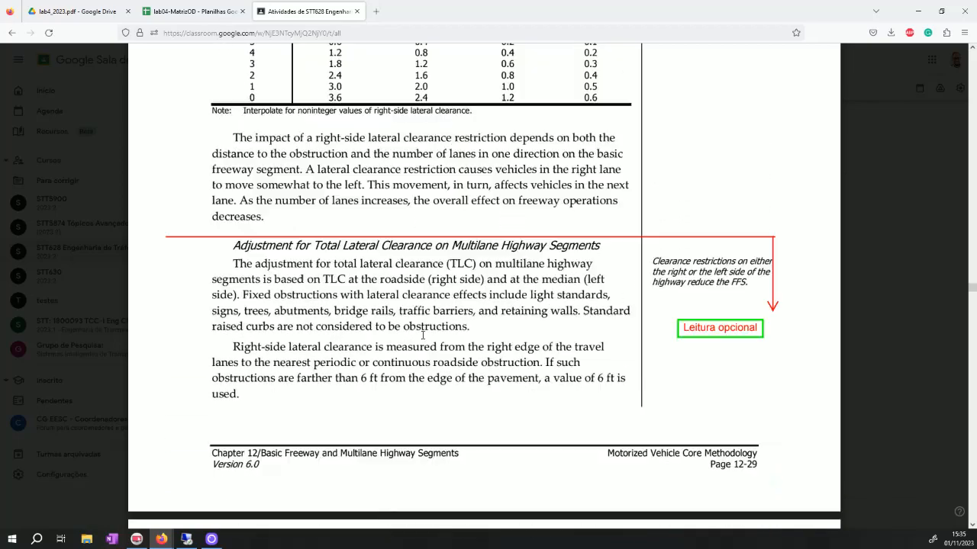
- Find Step 4: Adjust Demand Volume and highlight the terms of Equation 12-9
scroll(566, 361, "down", 20)
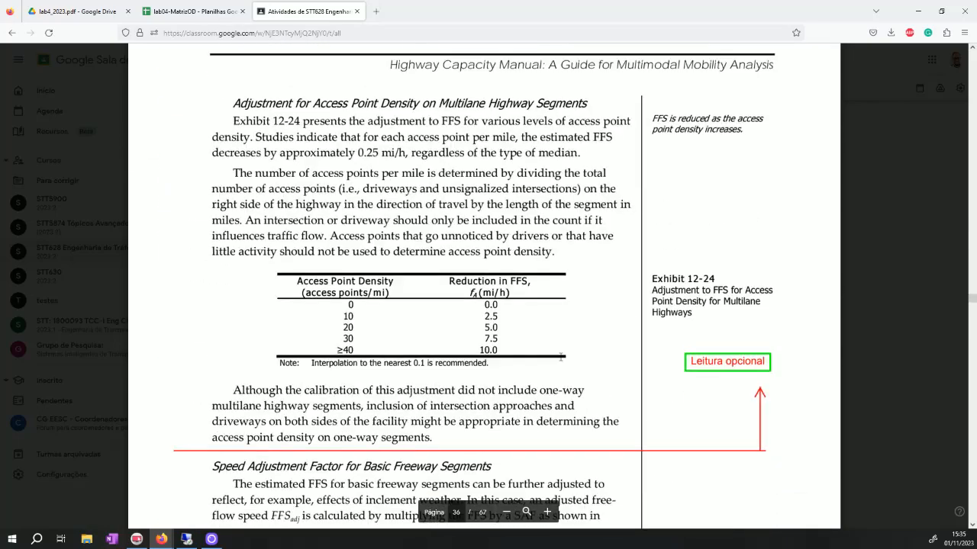
scroll(556, 361, "down", 20)
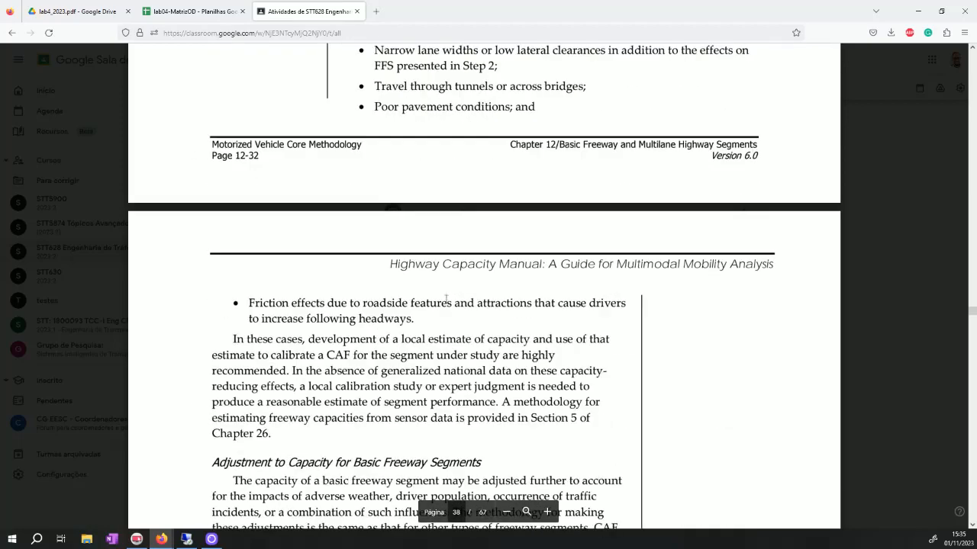
scroll(426, 334, "up", 3)
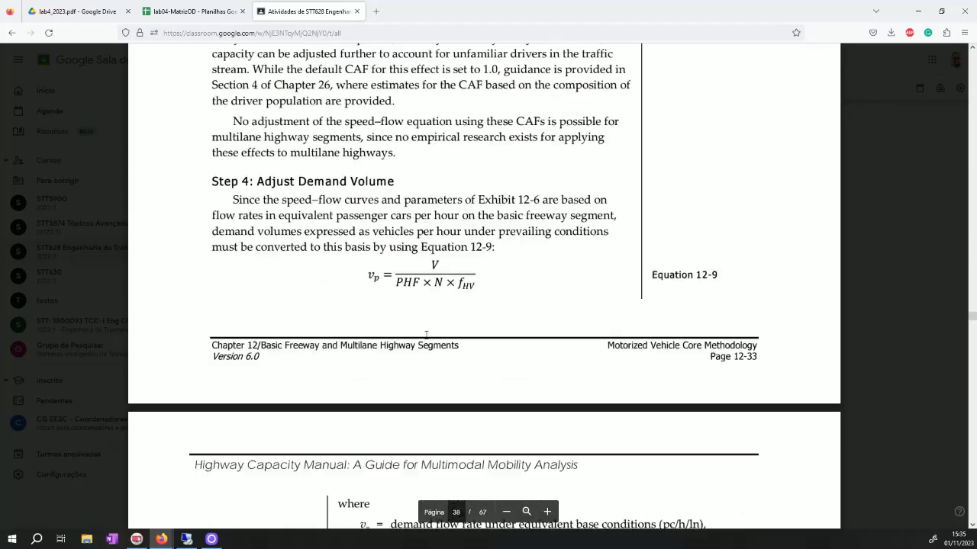
left_click_drag(428, 266, 474, 289)
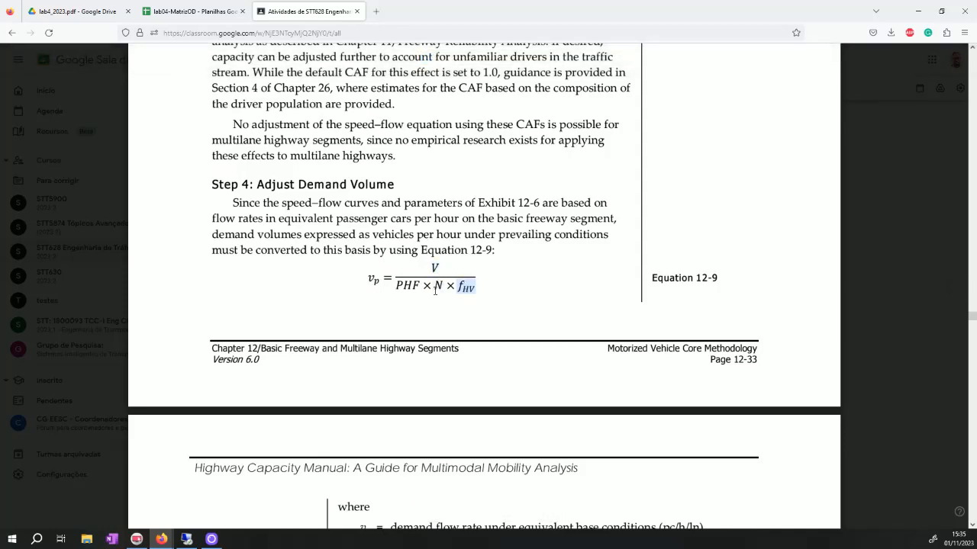
- Highlight Equation 12-10 for the heavy vehicle adjustment factor, examine its variable definitions, and clear the highlight
scroll(424, 306, "down", 8)
scroll(424, 305, "down", 3)
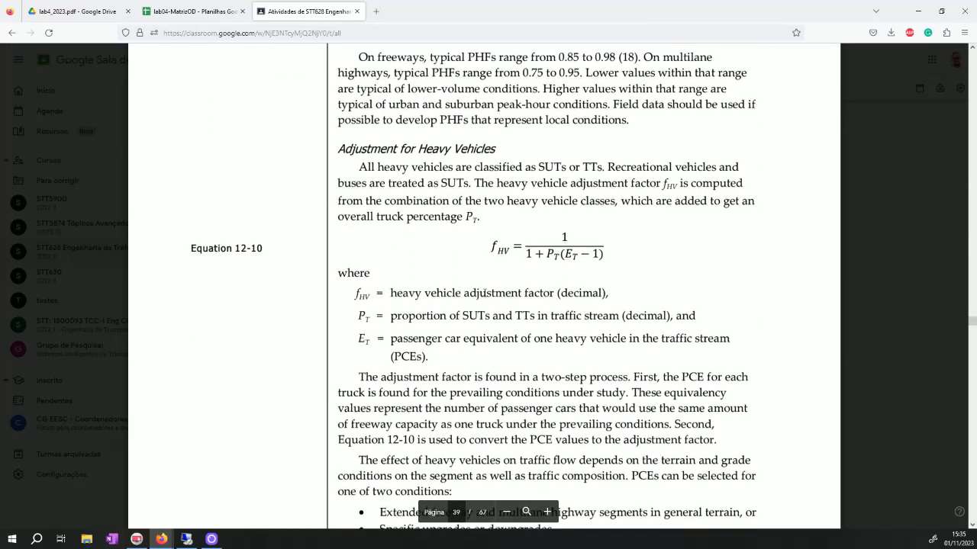
left_click_drag(460, 247, 608, 272)
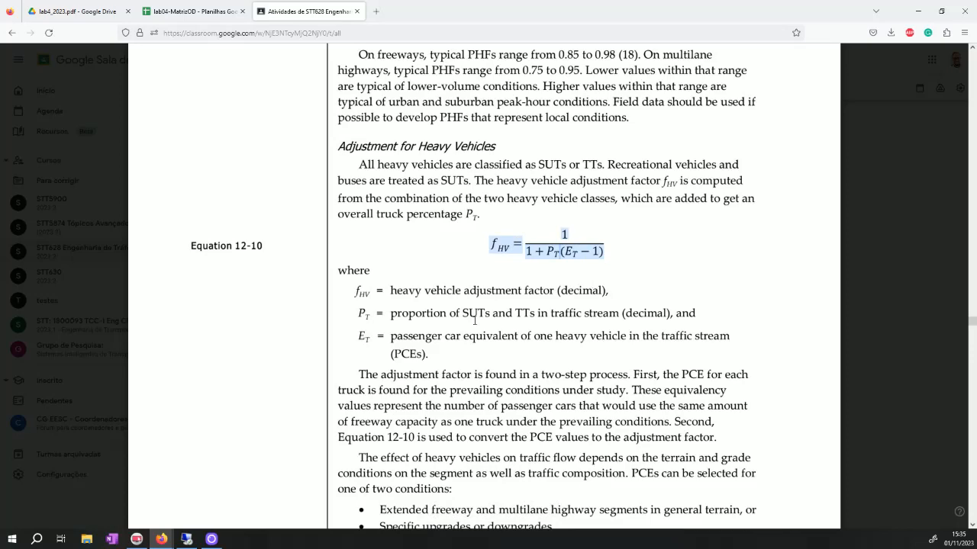
scroll(461, 315, "down", 8)
scroll(480, 283, "up", 8)
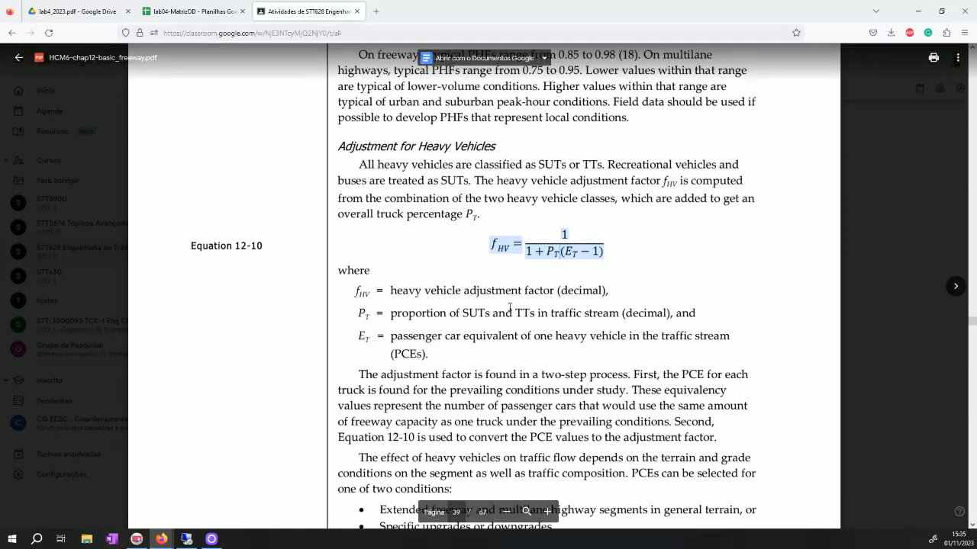
left_click(556, 252)
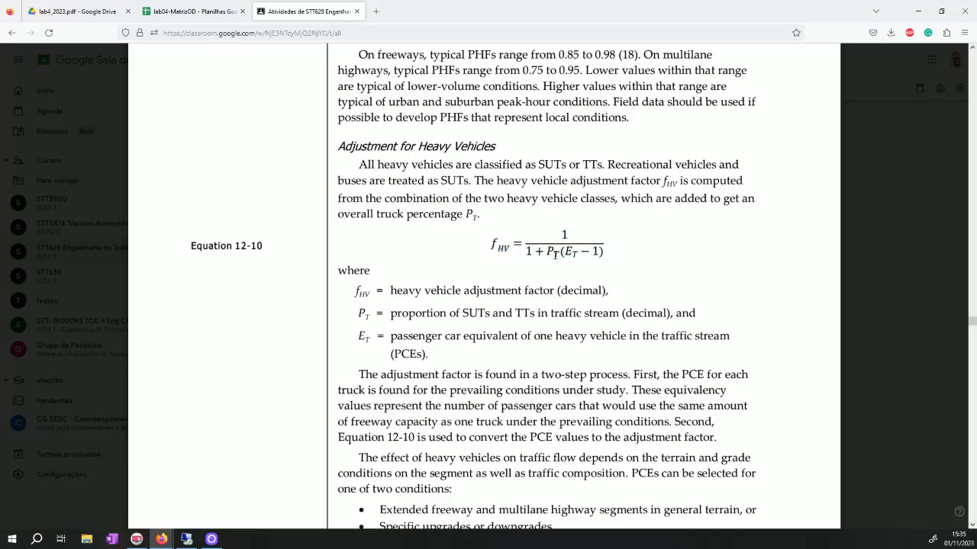
- Find Exhibit 12-26 with the PCE values for a mix of 30% SUTs and 70% TTs
scroll(402, 338, "down", 20)
scroll(402, 337, "down", 14)
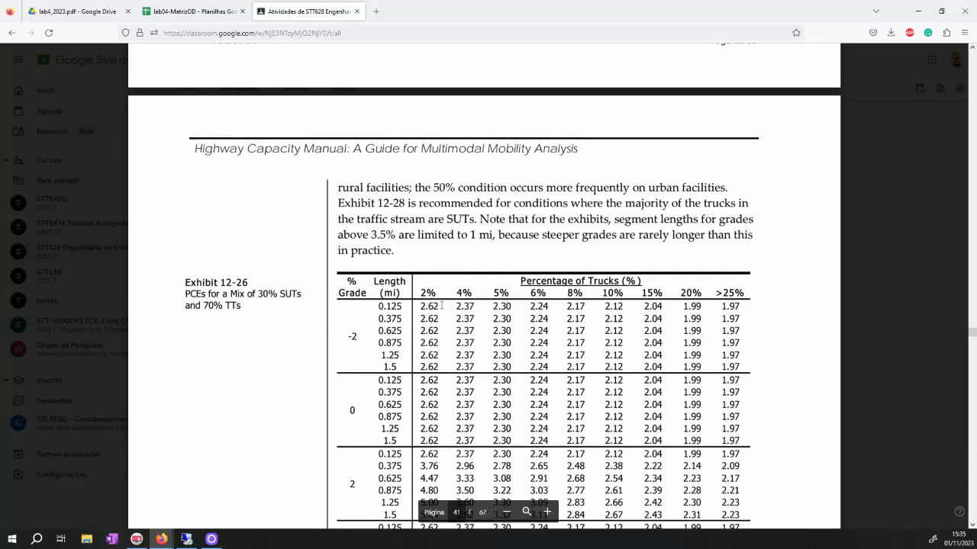
scroll(419, 313, "down", 3)
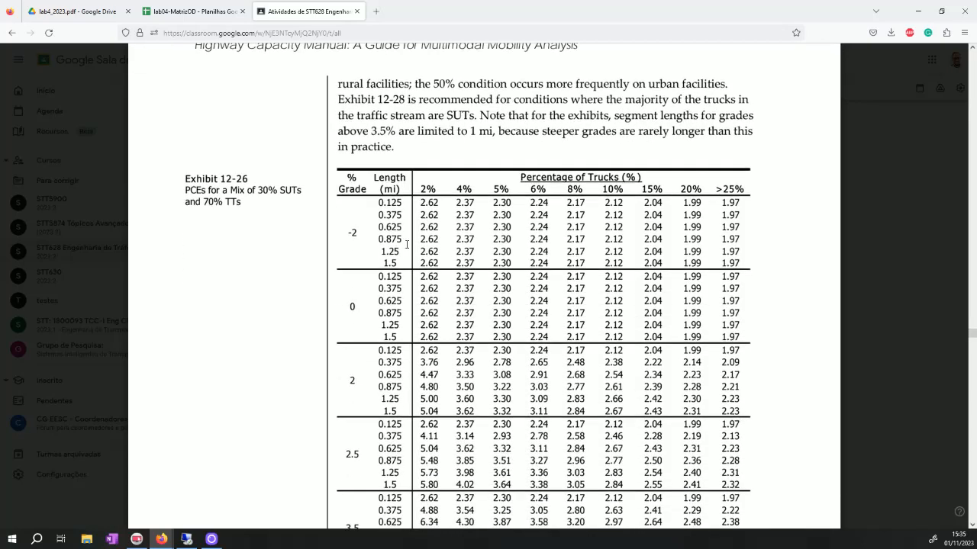
- Examine Exhibit 12-26's grade and truck-percentage headings and the vehicle mix in its caption, highlighting them in turn
left_click_drag(343, 232, 358, 231)
left_click_drag(339, 189, 750, 181)
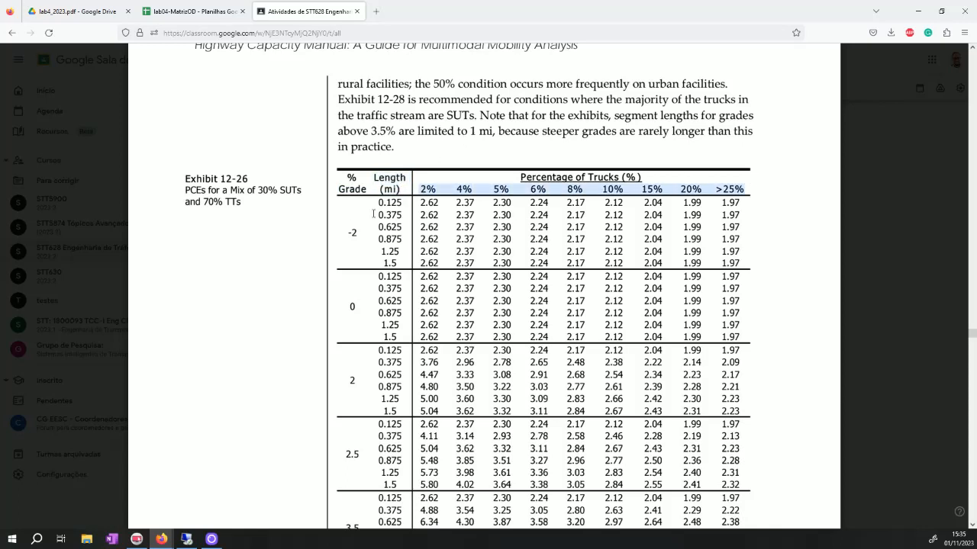
left_click(618, 167)
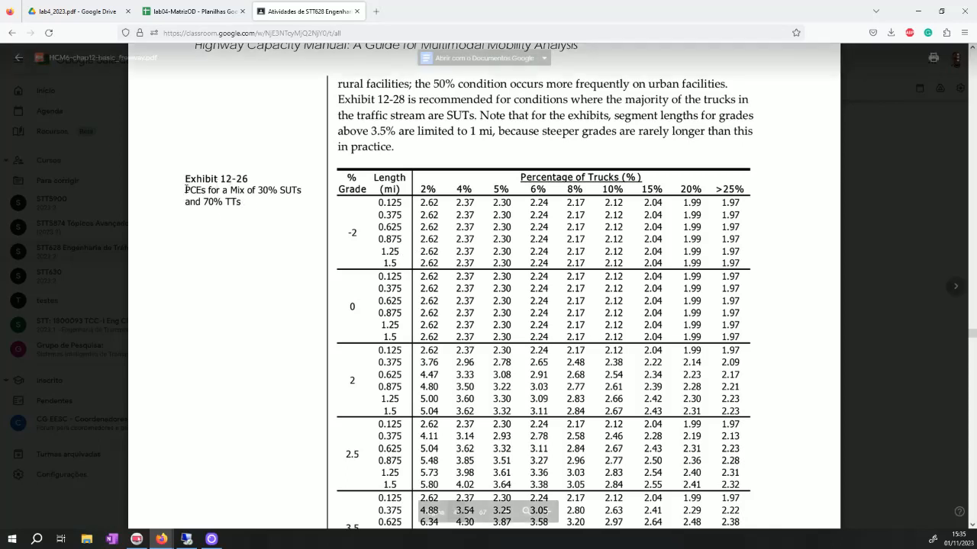
left_click_drag(184, 190, 260, 202)
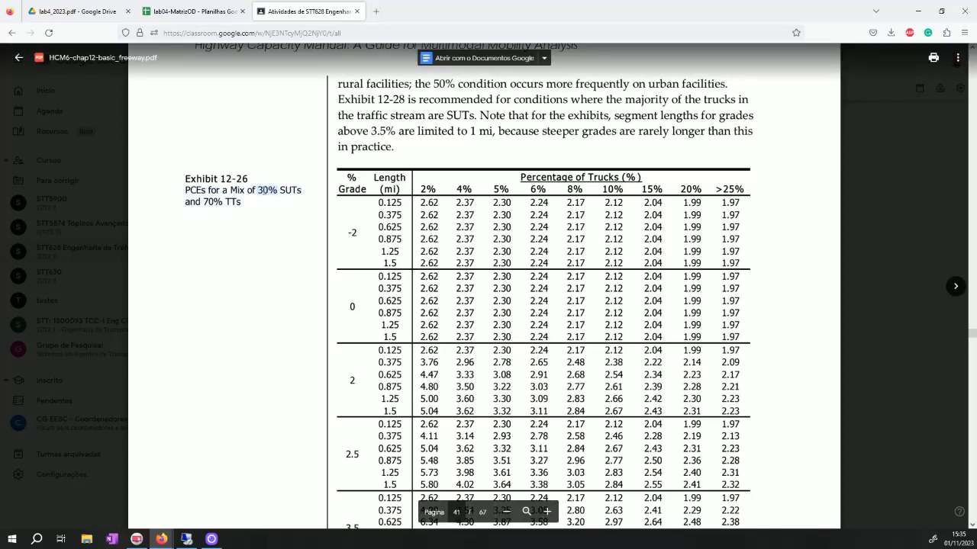
double_click(244, 192)
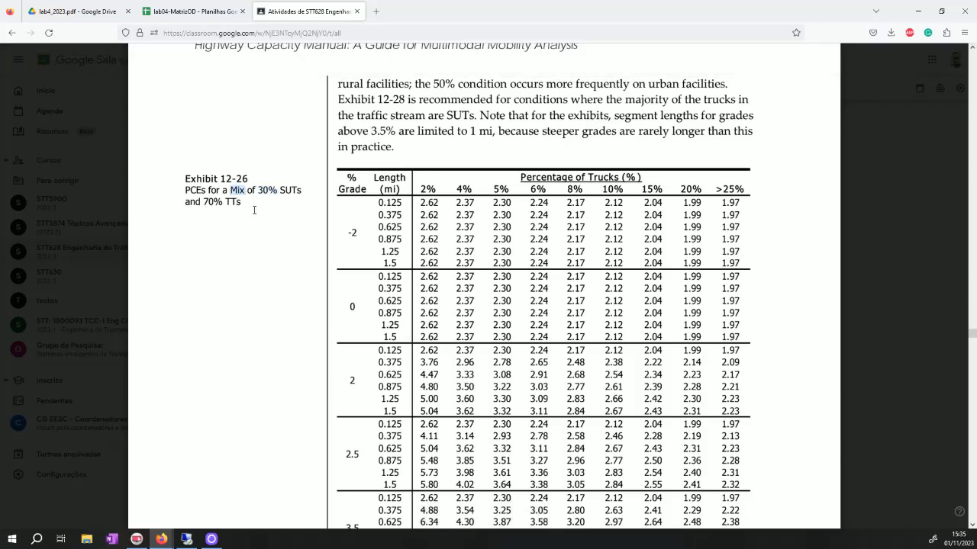
- Find Exhibit 12-27 for a mix of 50% SUTs and 50% TTs and highlight its caption and the -2% grade
scroll(254, 210, "down", 10)
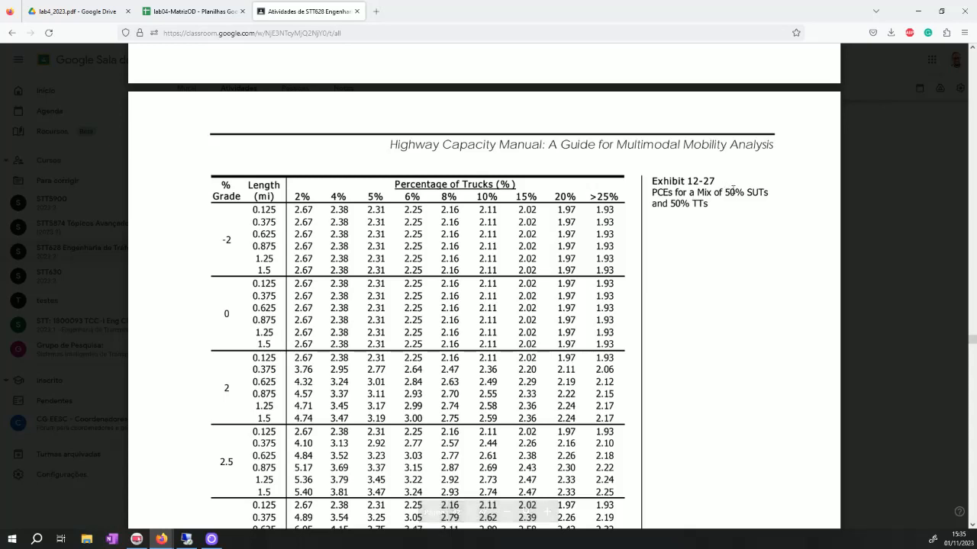
left_click_drag(710, 205, 642, 180)
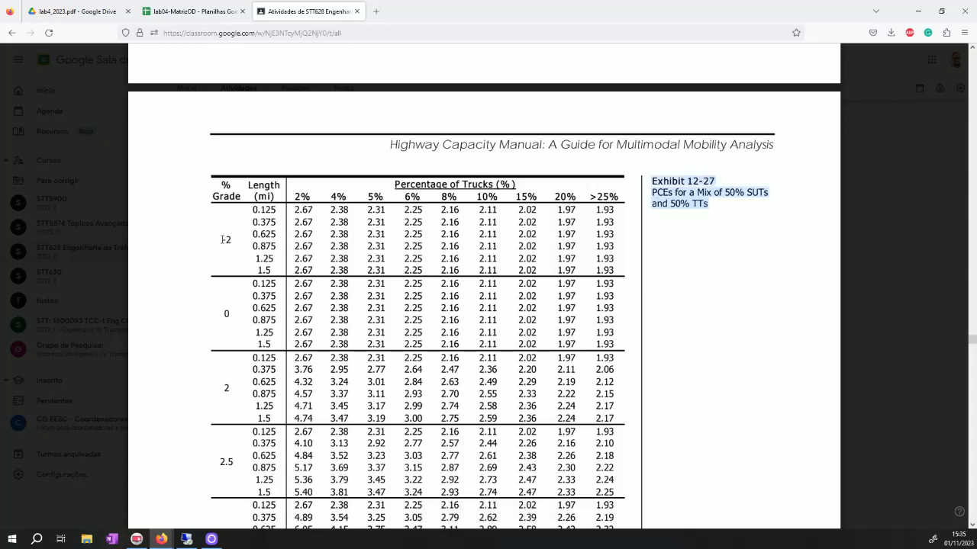
left_click_drag(222, 239, 251, 238)
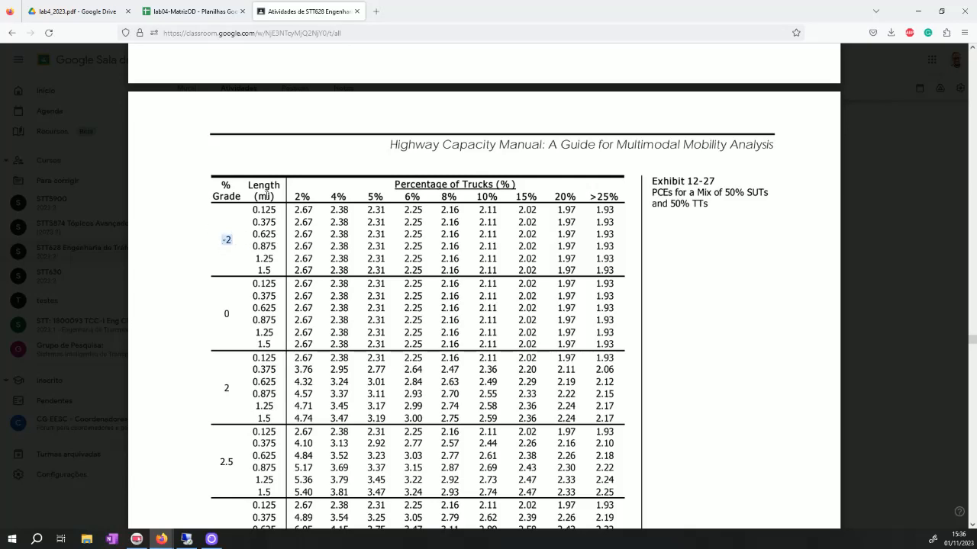
- Check segment AB's length in miles and grade on the NS sheet against the -2% grade, 1.5 mi row of Exhibit 12-27
left_click(189, 11)
left_click(61, 214)
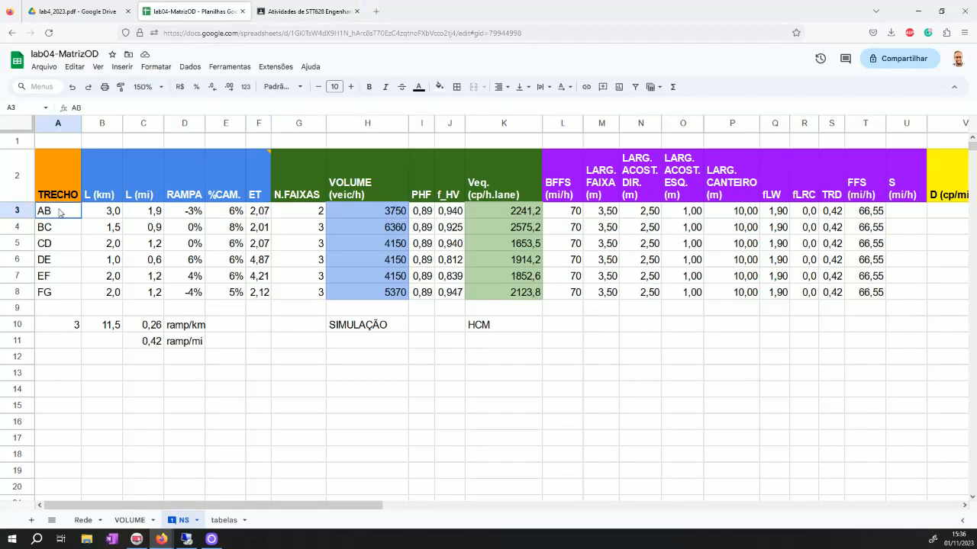
left_click(150, 211)
left_click(193, 213)
left_click(266, 13)
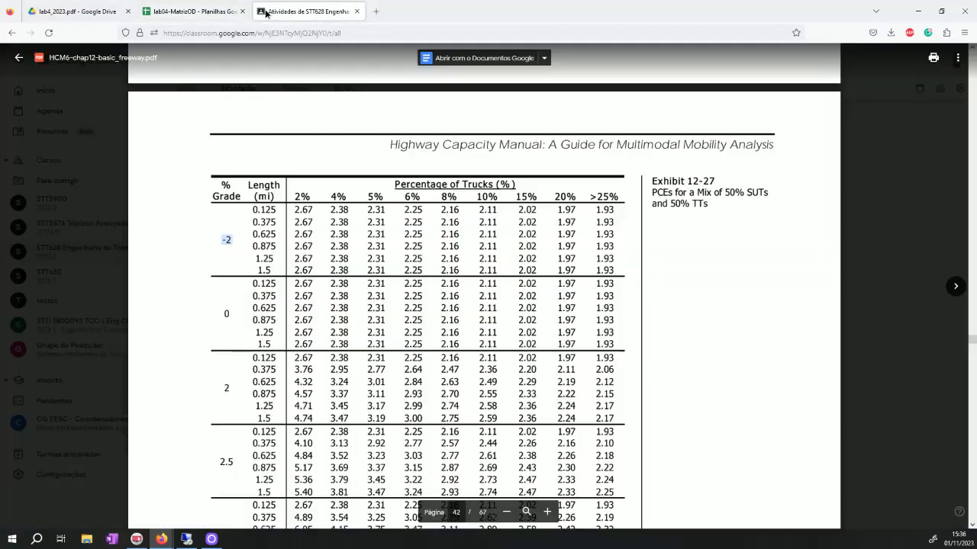
double_click(262, 270)
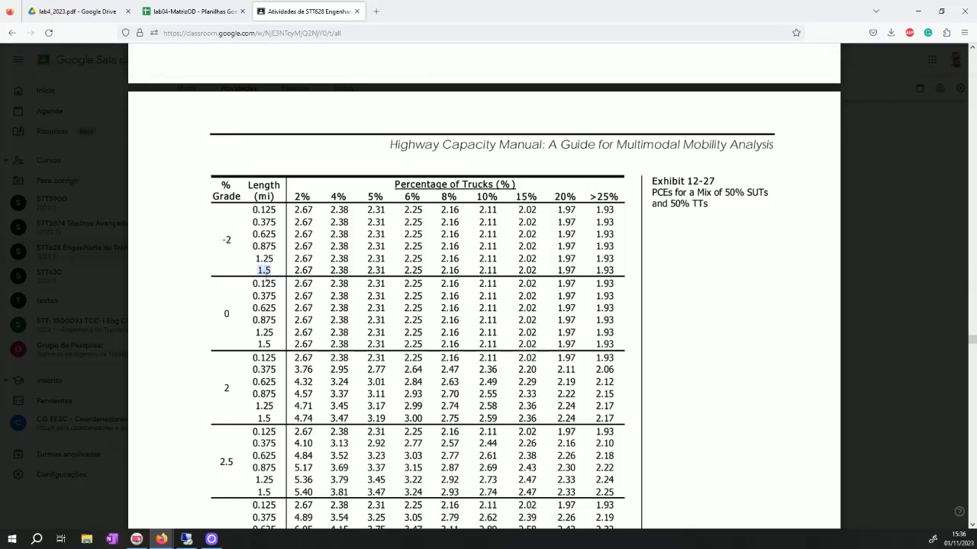
left_click_drag(224, 237, 246, 240)
left_click(260, 269)
- Check segment AB's truck percentage and highlight the 6% trucks PCE in Exhibit 12-27's -2% grade, 1.5 mi row
left_click(195, 12)
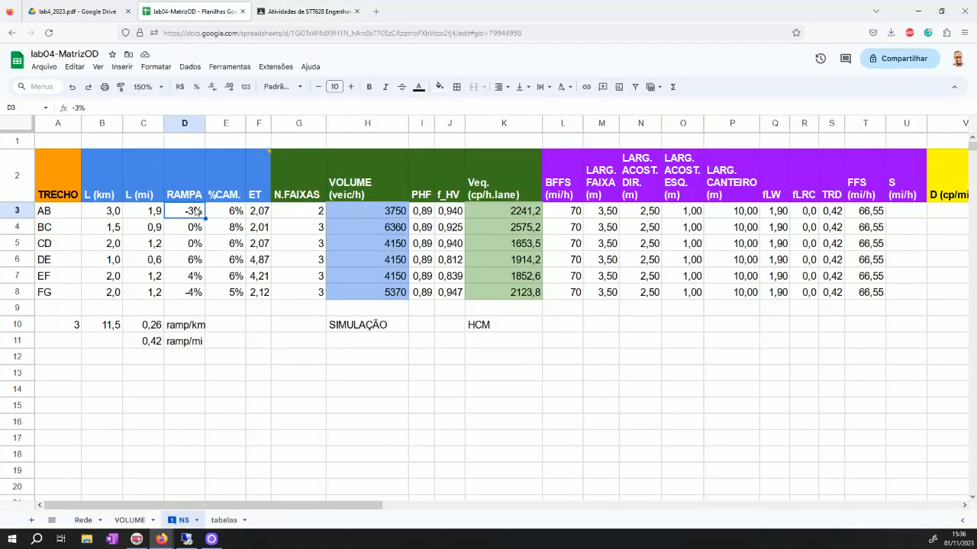
left_click(237, 213)
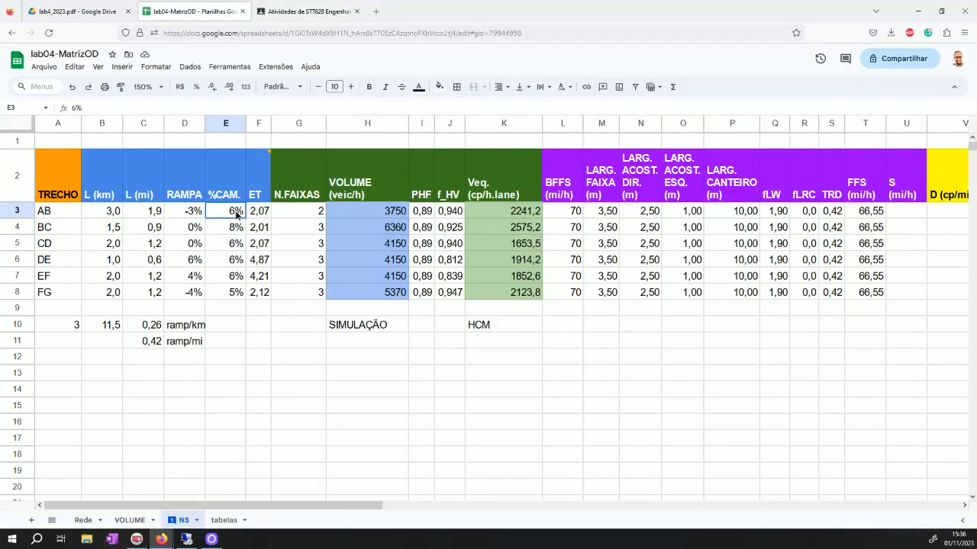
left_click(280, 12)
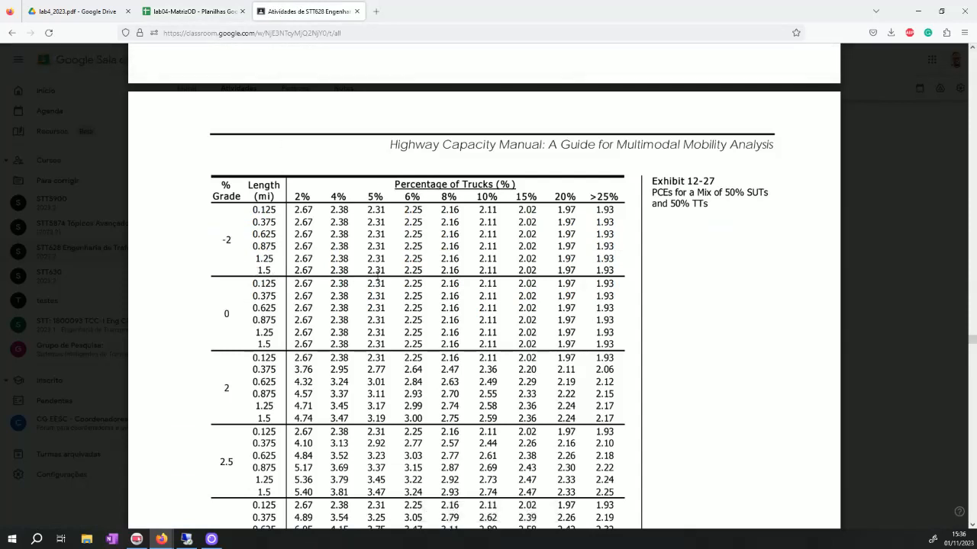
left_click_drag(406, 271, 427, 271)
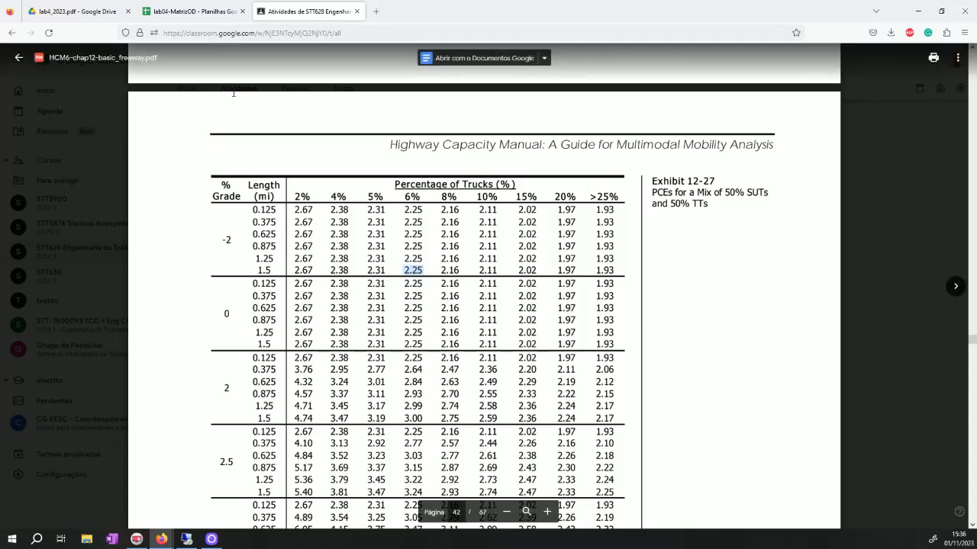
- Set the ET of segment AB on the NS sheet to 2,25
left_click(191, 12)
left_click_drag(261, 210, 262, 293)
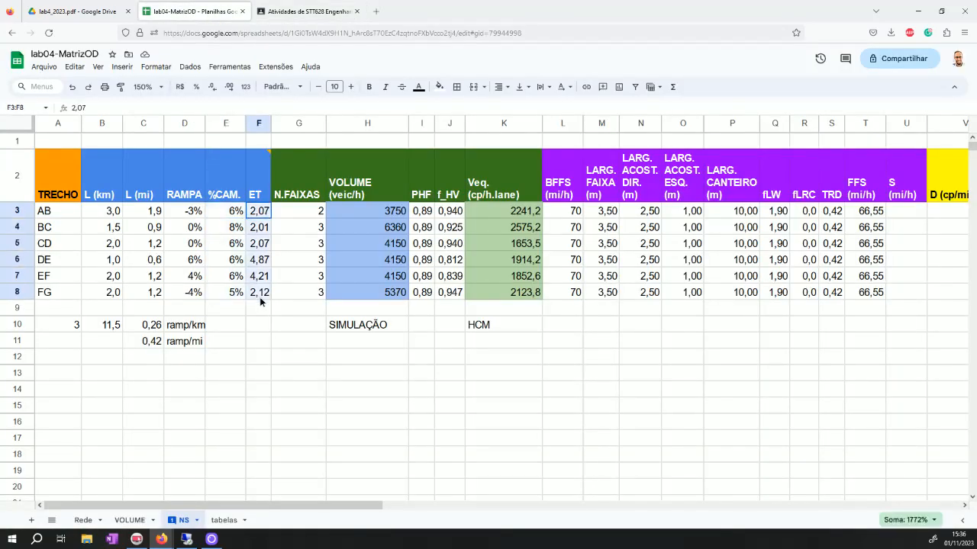
left_click(262, 343)
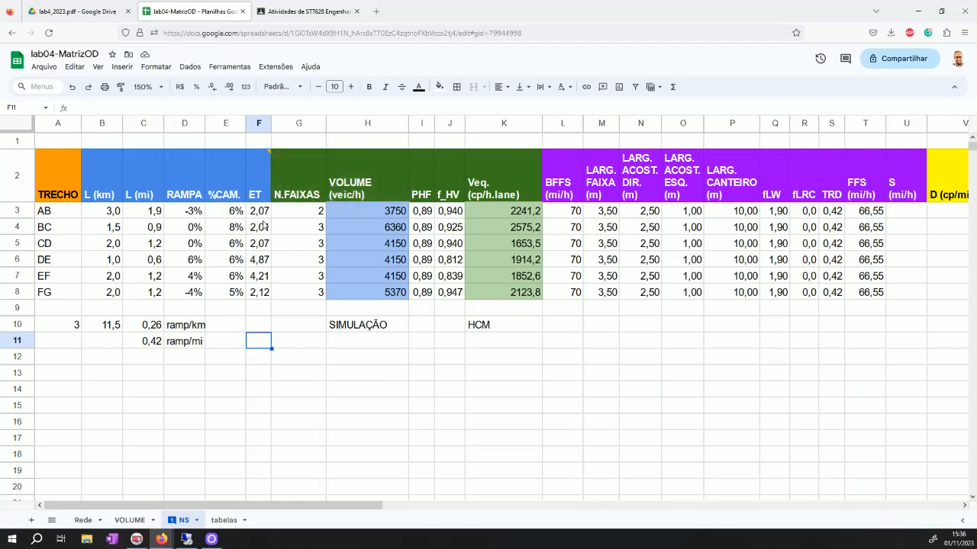
left_click(258, 214)
left_click(291, 319)
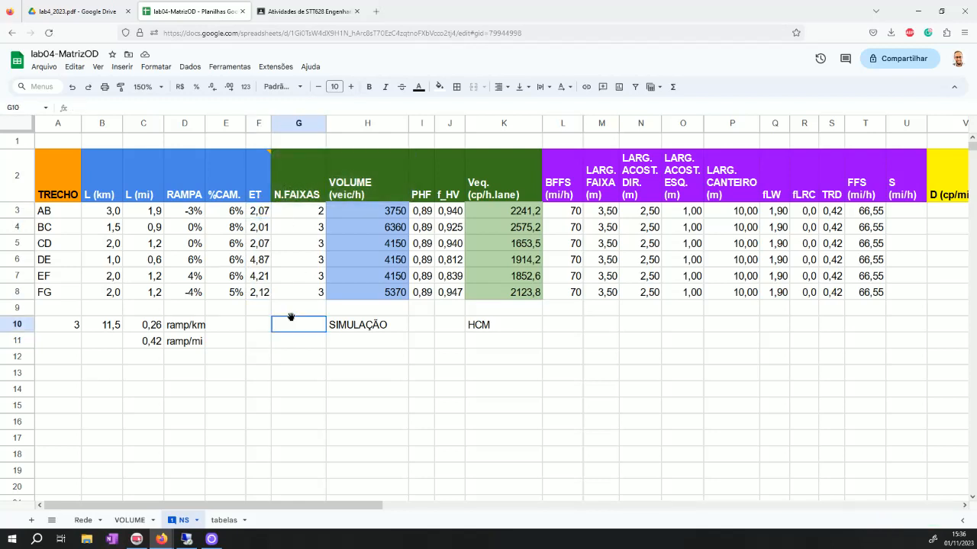
left_click_drag(312, 214, 304, 286)
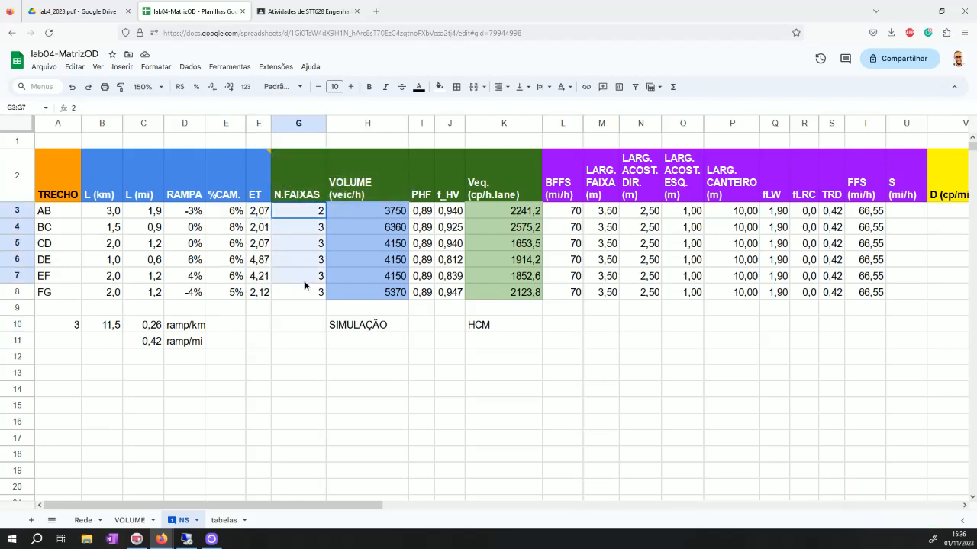
left_click(300, 217)
key("Left")
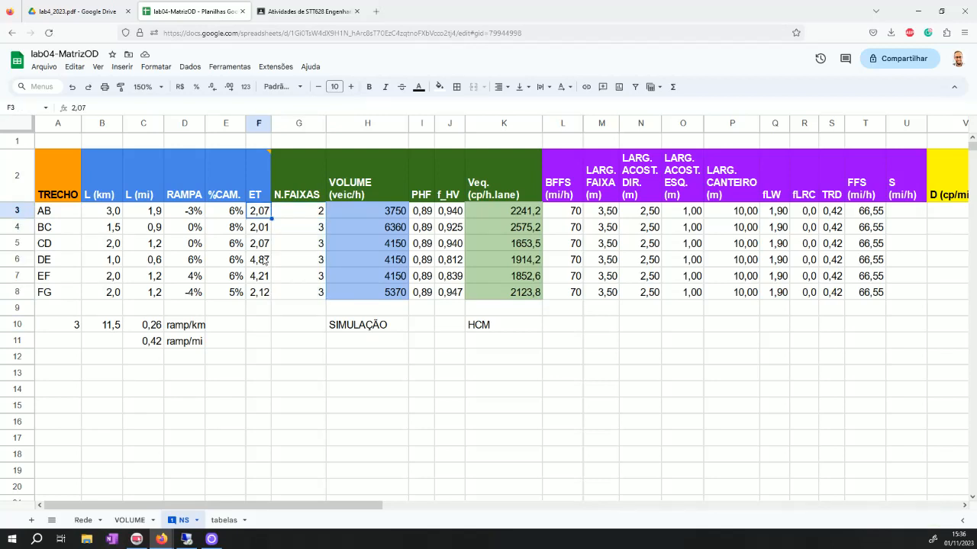
type("2,24")
key("BackSpace")
type("5")
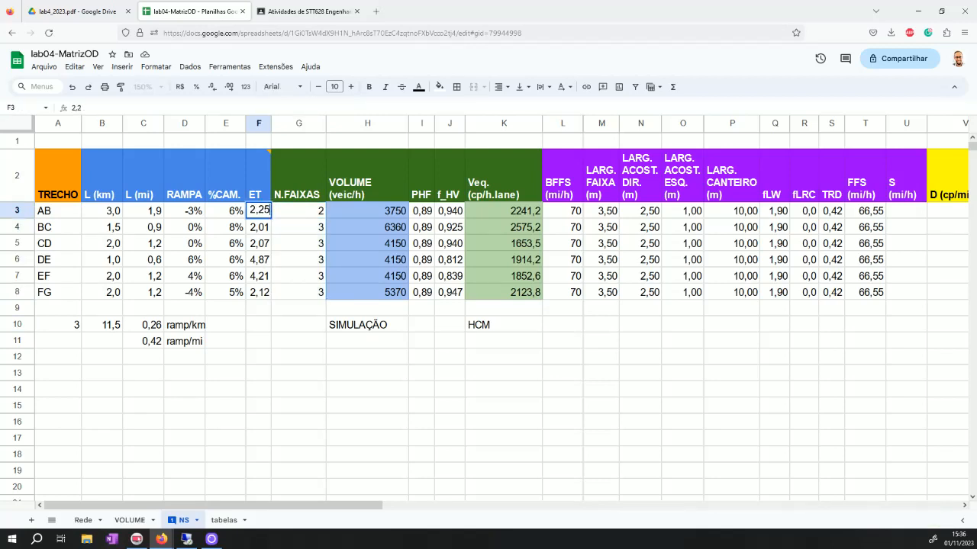
key("Return")
- Fill segment AB's lane count of 2 down the N.FAIXAS column through segment FG
key("Up")
key("Right")
key("shift+Down")
key("shift+Down")
key("shift+Down")
key("shift+Down")
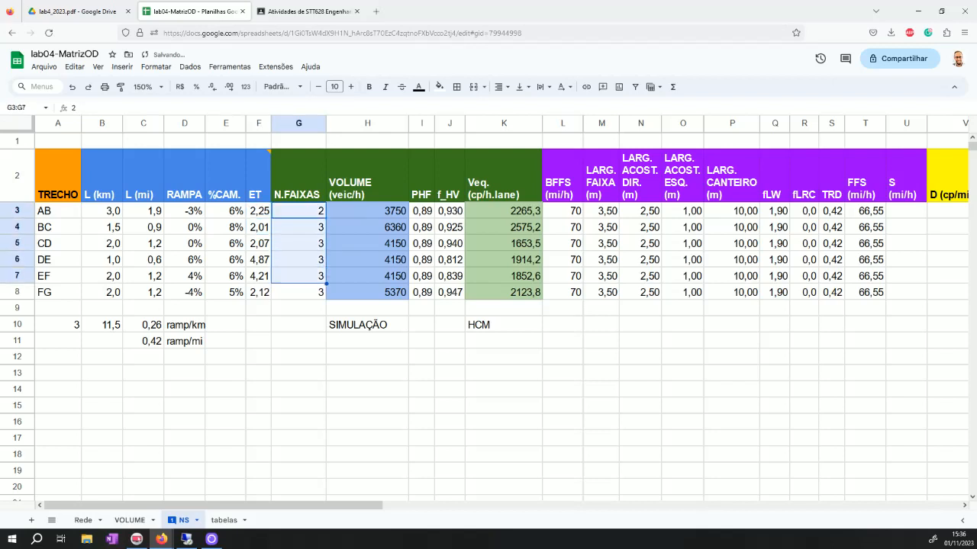
key("Up")
key("Down")
key("shift+Down")
key("shift+Down")
key("shift+Down")
key("shift+Down")
key("shift+Down")
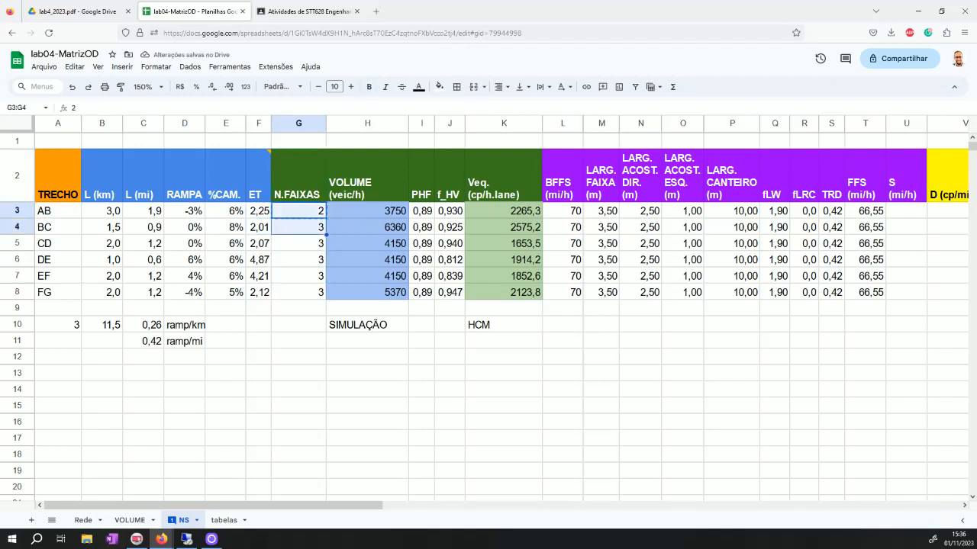
key("ctrl+d")
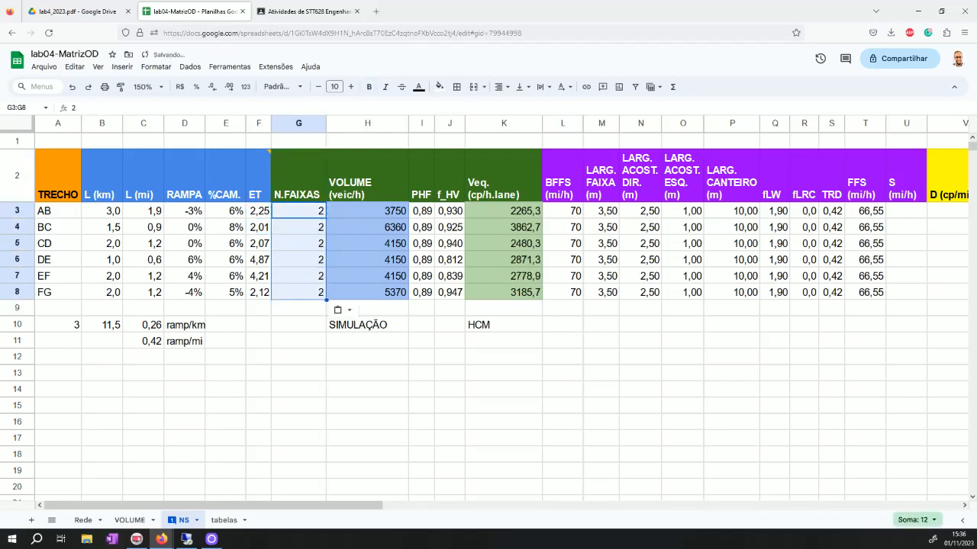
- Review the VOLUME and PHF columns for segments AB through FG
left_click(370, 213)
left_click_drag(378, 219, 395, 293)
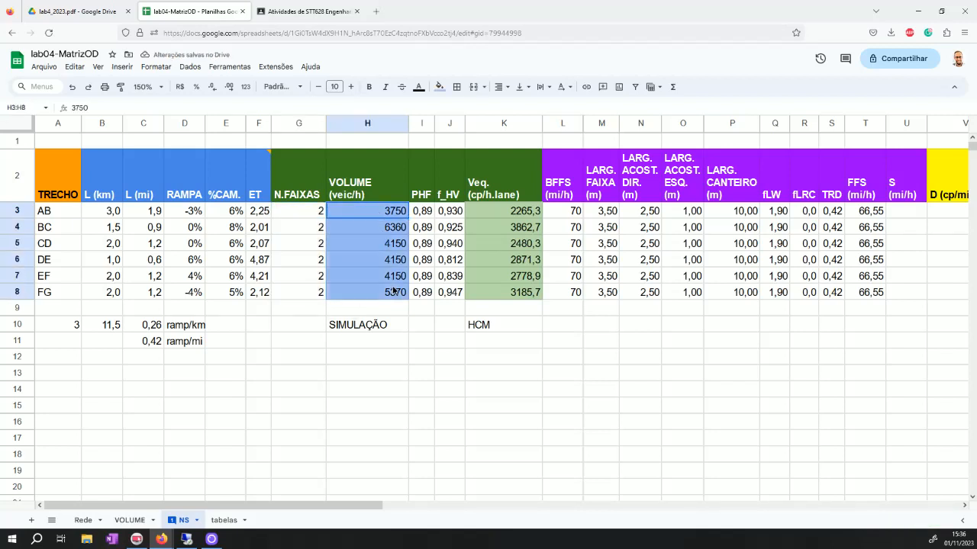
left_click_drag(430, 217, 428, 296)
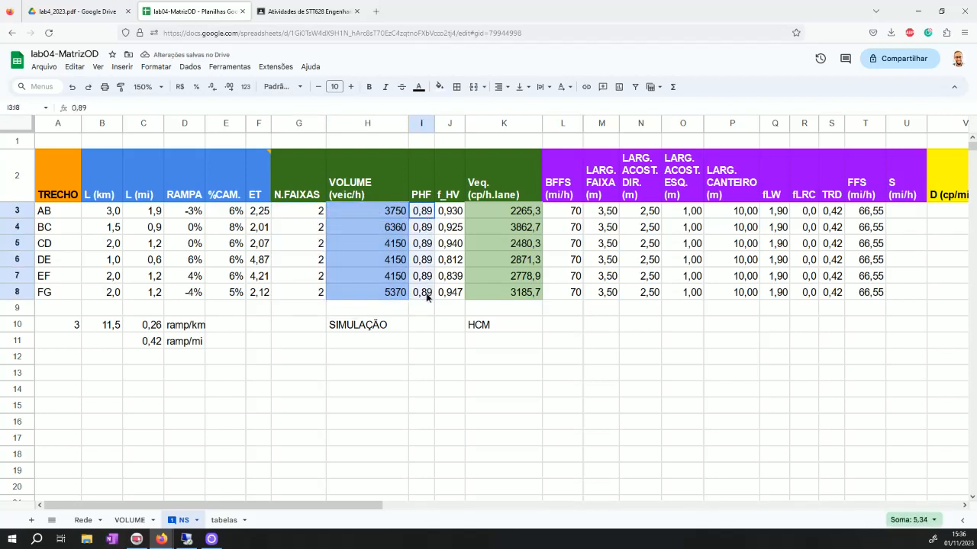
- Inspect the f_HV formula of segment AB, highlighting the denominator (1+PT*(ET-1)), and leave it unedited
left_click(452, 215)
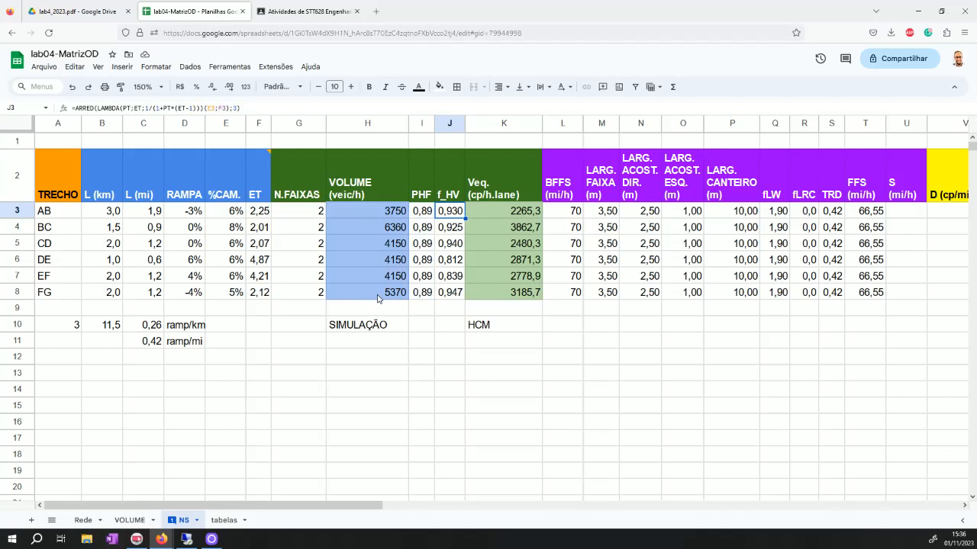
key("F2")
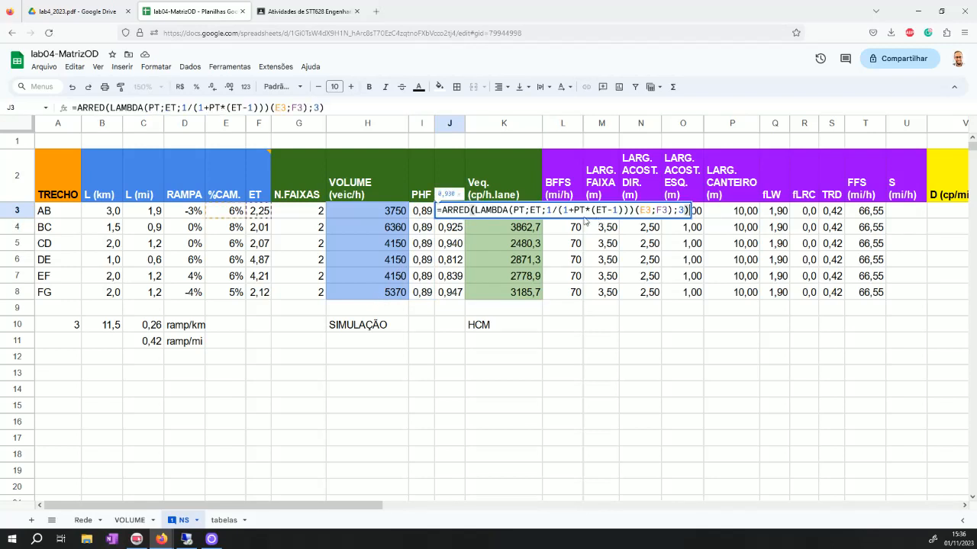
left_click_drag(558, 210, 623, 210)
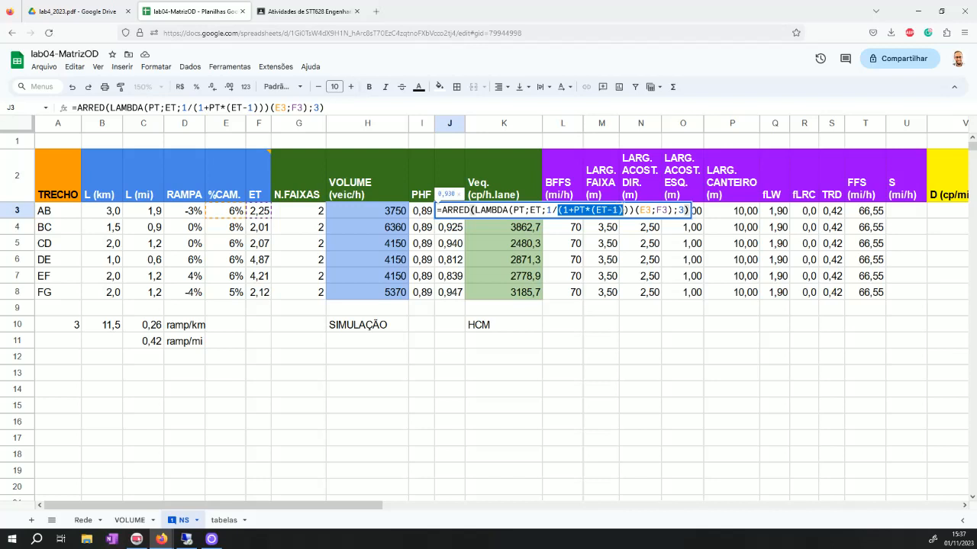
left_click(573, 337)
key("Escape")
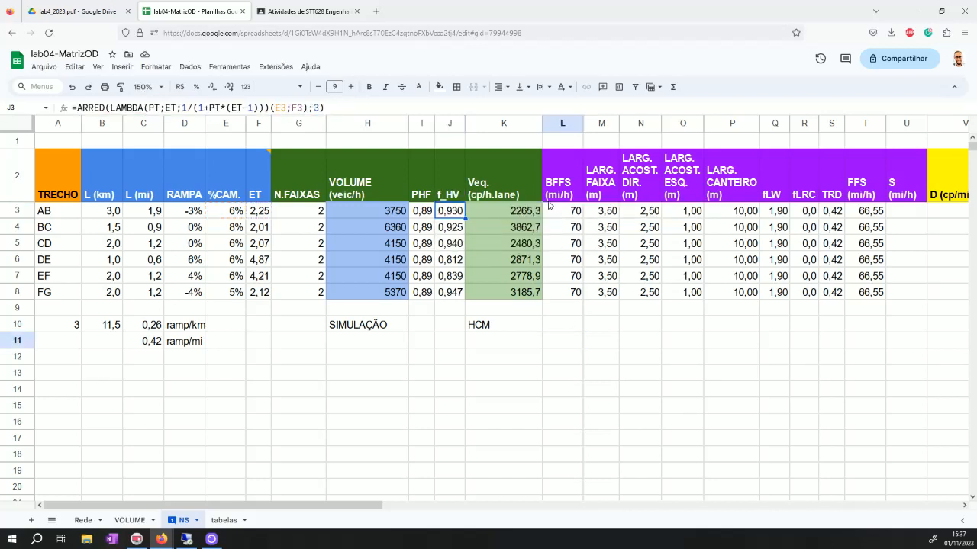
- Inspect the Veq. formula of segment AB, highlighting V/(PHF*N*fHV), and leave it unedited
left_click(496, 212)
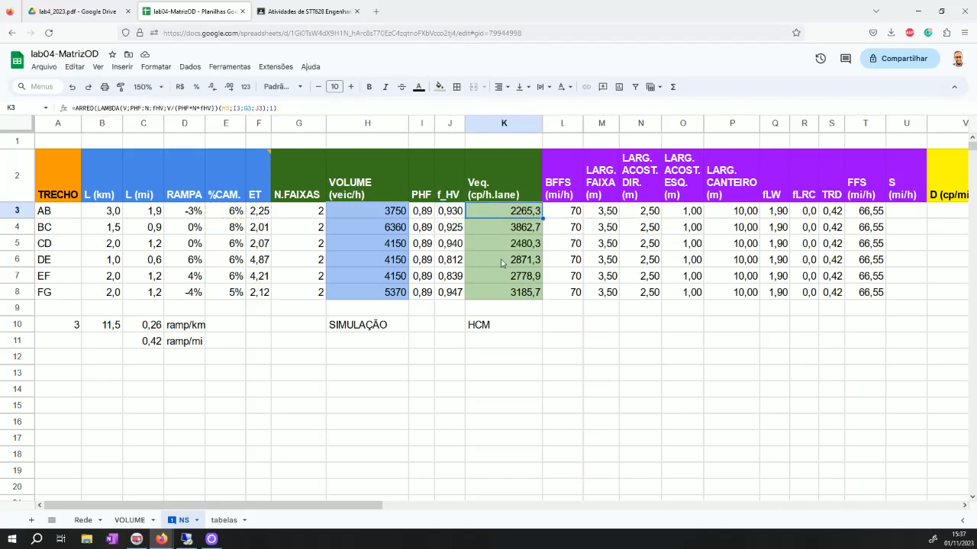
key("F2")
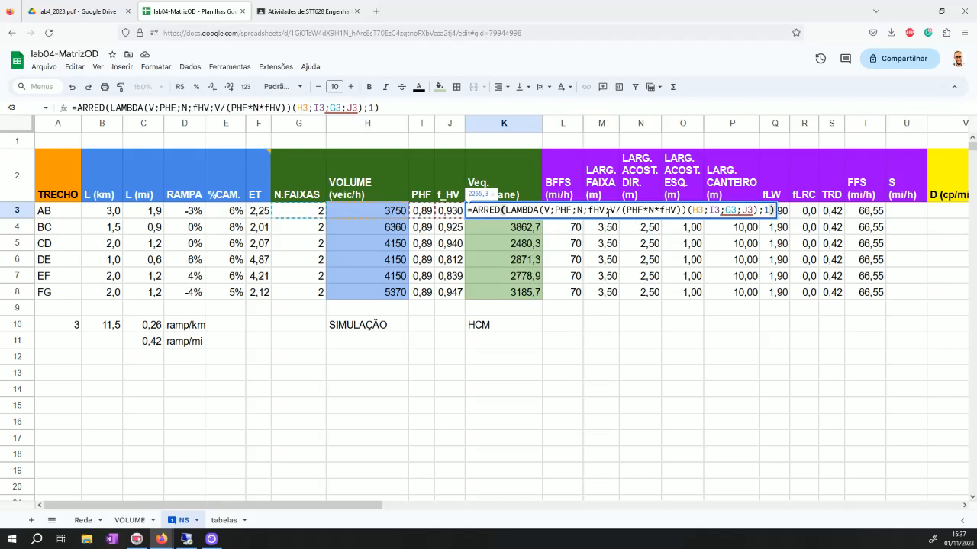
left_click_drag(610, 209, 683, 212)
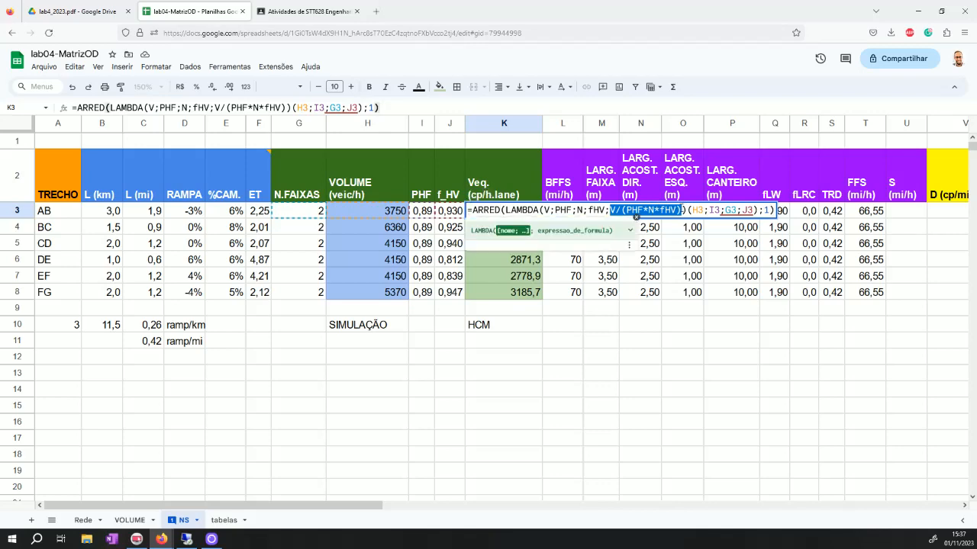
key("Escape")
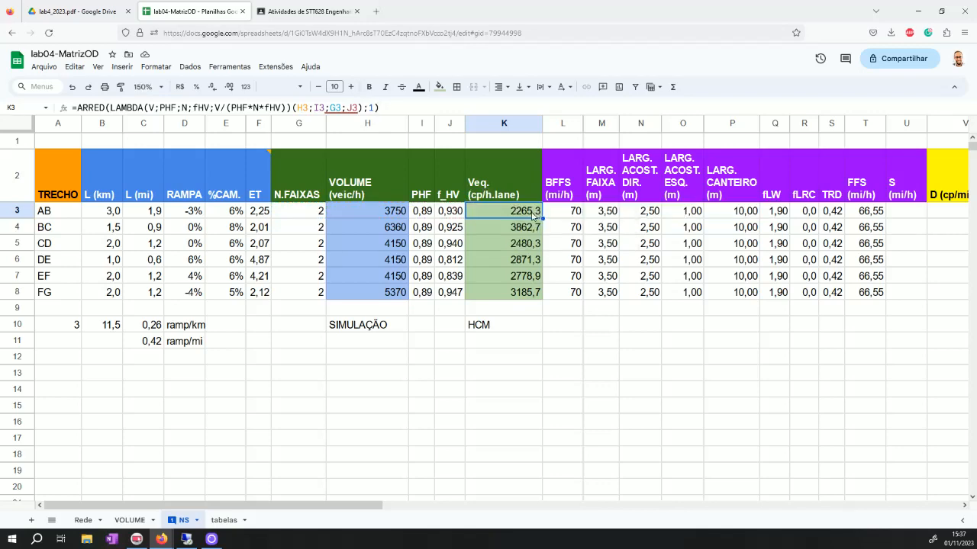
- Look up the flow-speed level-of-service chart in Figura 1 of lab4_2023.pdf and return to the NS sheet
left_click(86, 12)
scroll(452, 342, "down", 4)
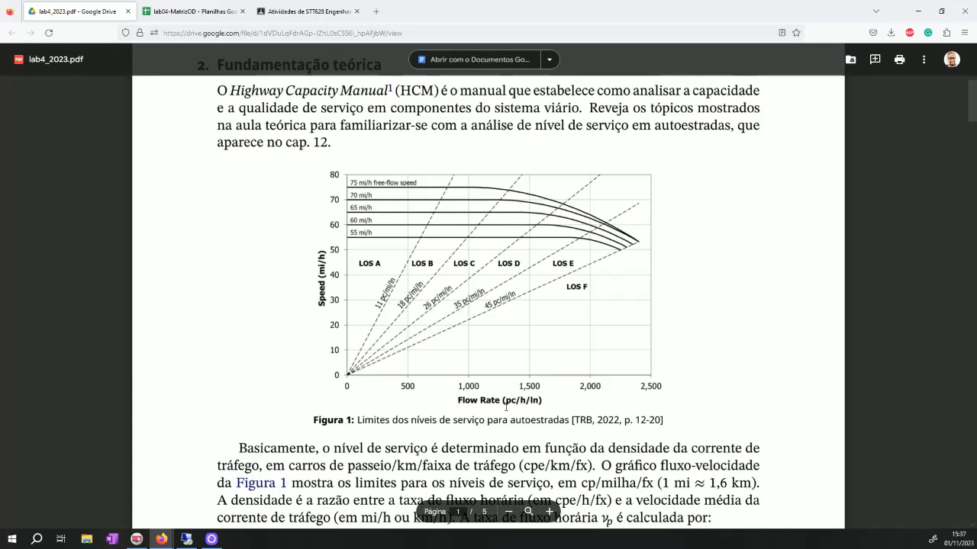
left_click(191, 11)
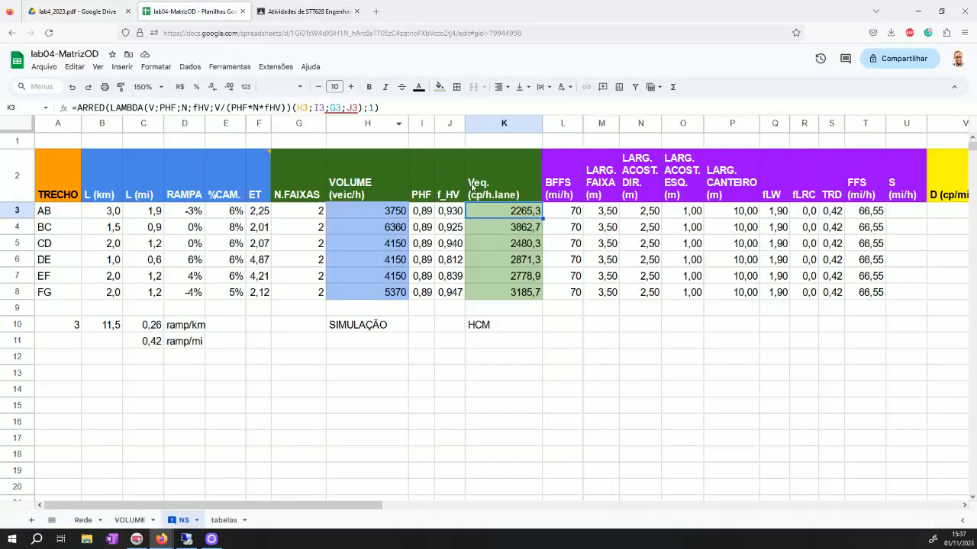
- Review the Veq. values of segments AB through FG with the current lane counts
left_click(520, 229)
left_click(517, 247)
left_click(515, 260)
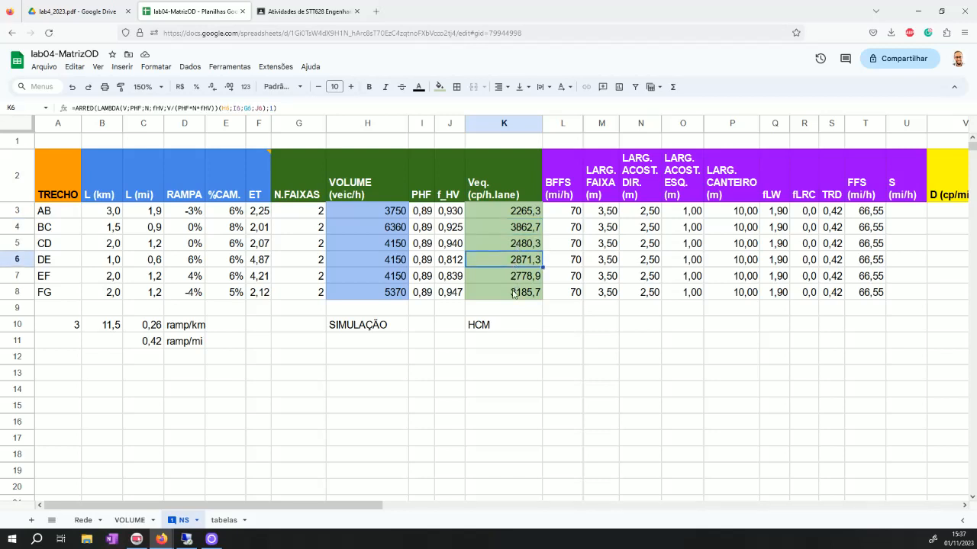
left_click_drag(505, 210, 512, 270)
left_click_drag(516, 294, 518, 296)
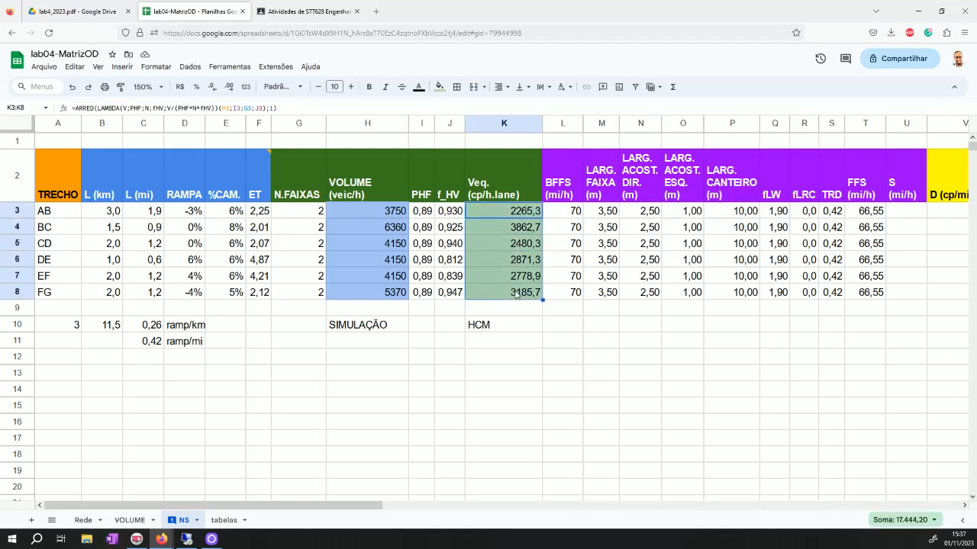
- Set N.FAIXAS to 3 for every segment from AB through FG
left_click(310, 214)
key("Down")
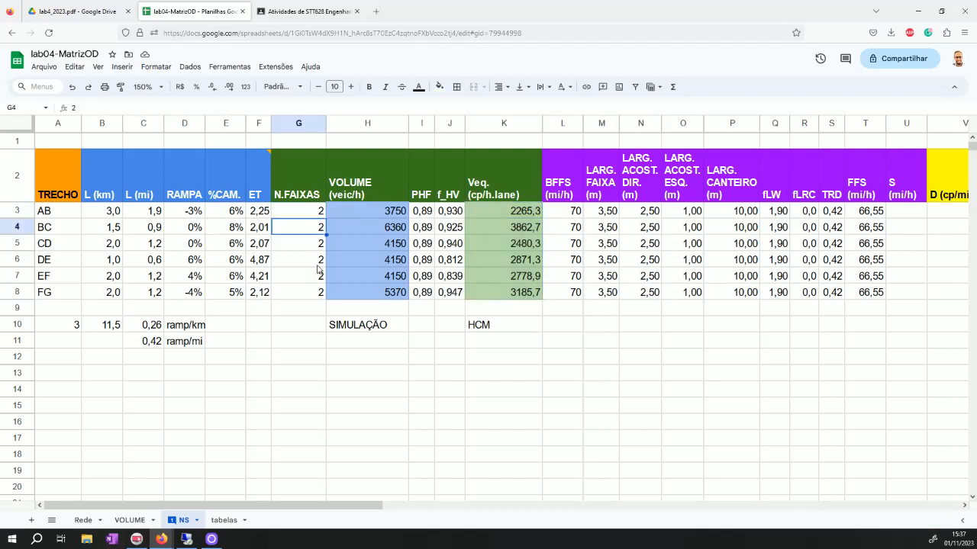
key("Up")
type("3")
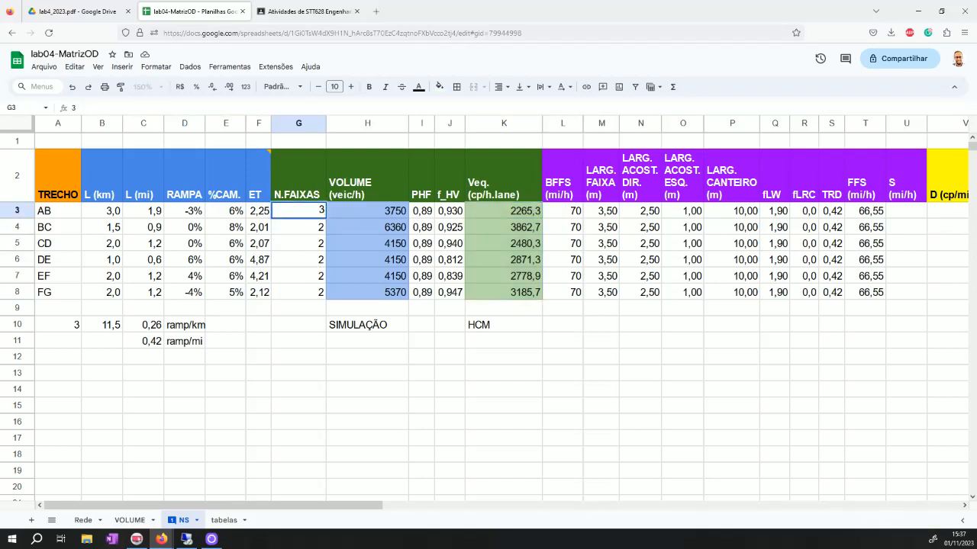
key("Return")
type("3")
key("Return")
type("3")
key("Return")
type("3")
key("Return")
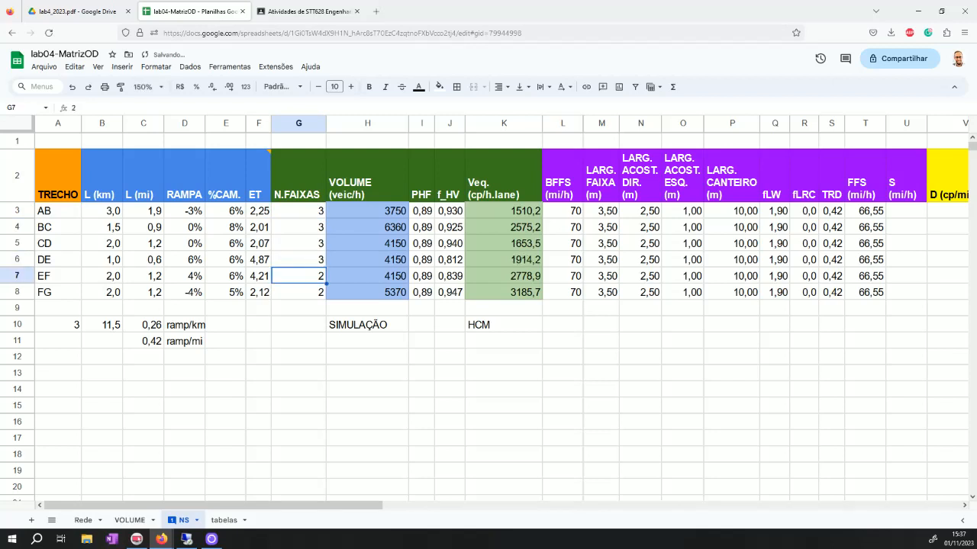
type("3")
key("Return")
type("3")
key("Return")
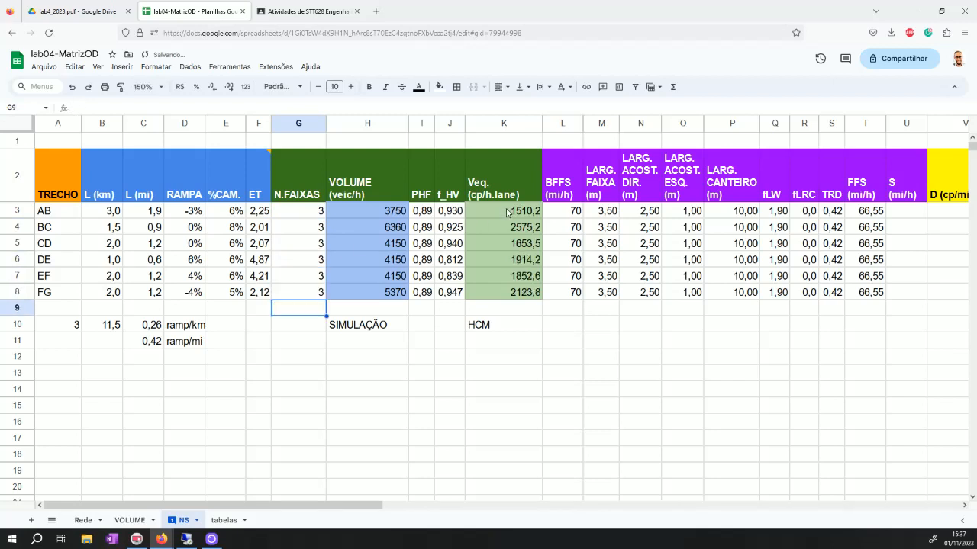
- Check the recalculated Veq. of each segment one by one, from FG back up to AB
left_click(525, 298)
left_click(517, 281)
left_click(521, 264)
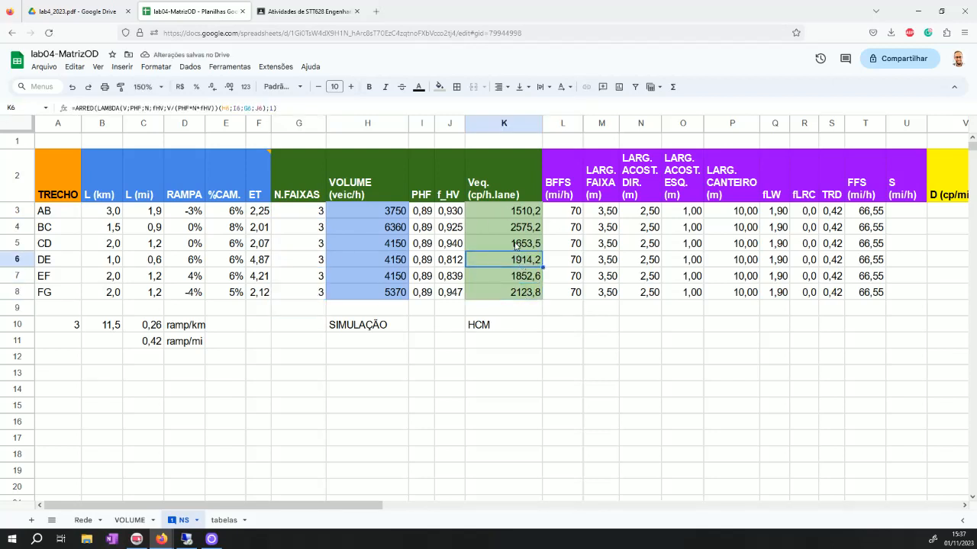
left_click(515, 244)
left_click(519, 228)
left_click(521, 214)
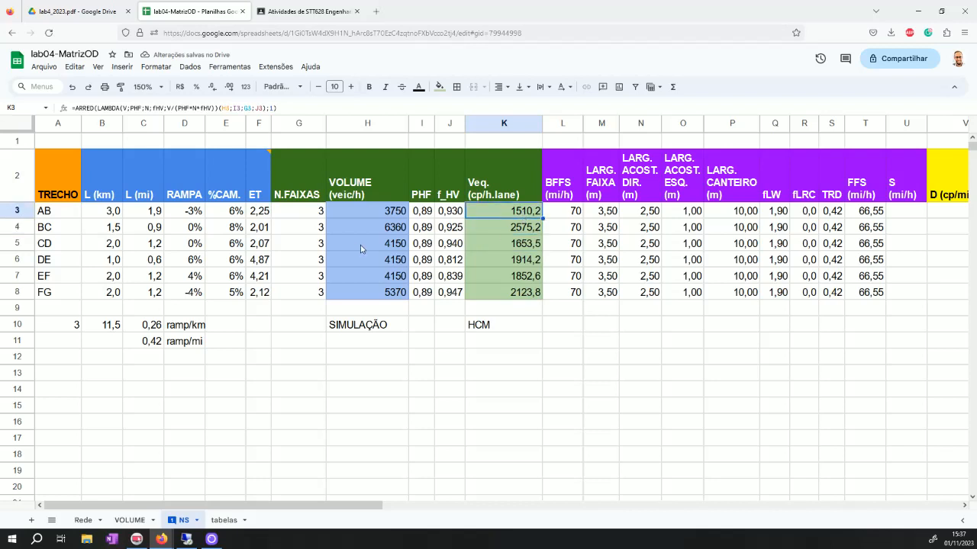
- Set N.FAIXAS of segment BC to 4 and review the Veq. column for all segments
left_click(318, 228)
type("4")
key("Return")
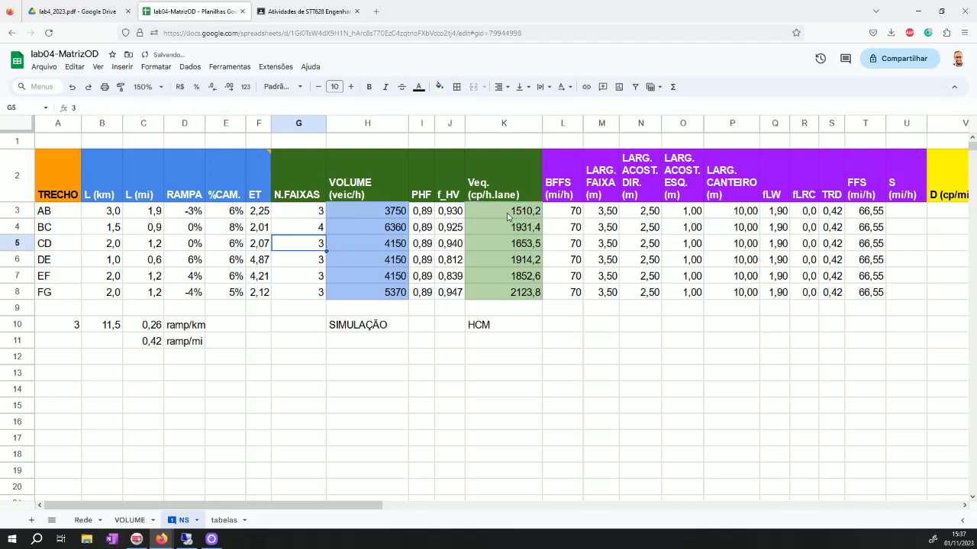
left_click_drag(507, 218, 517, 296)
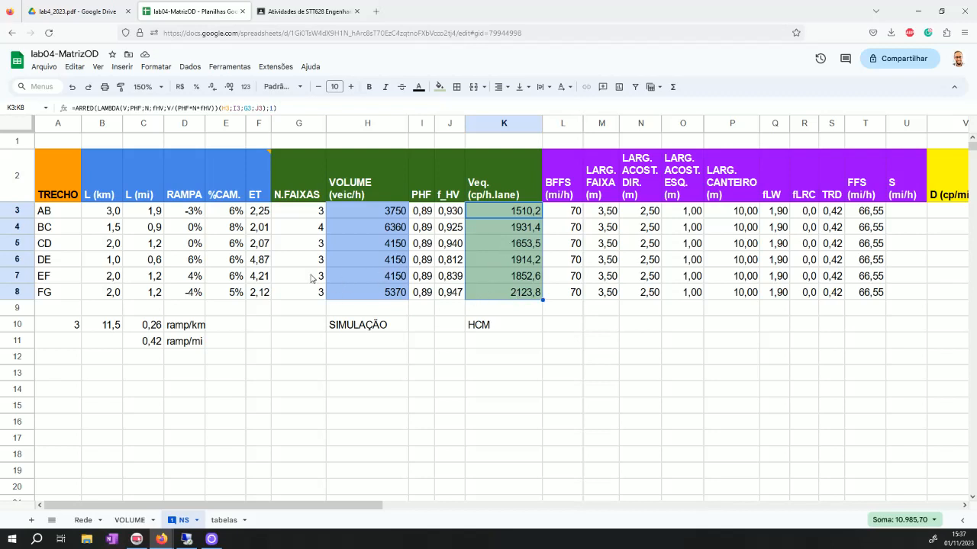
- Review the N.FAIXAS column, the lane, shoulder and median widths, and the fLW, fLRC and TRD columns for all segments
left_click_drag(311, 218, 319, 291)
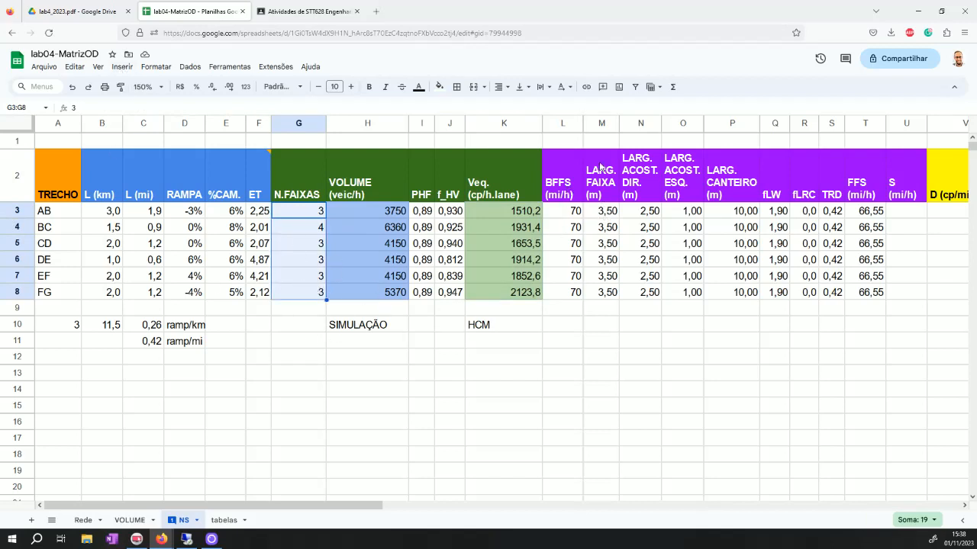
left_click_drag(601, 210, 744, 298)
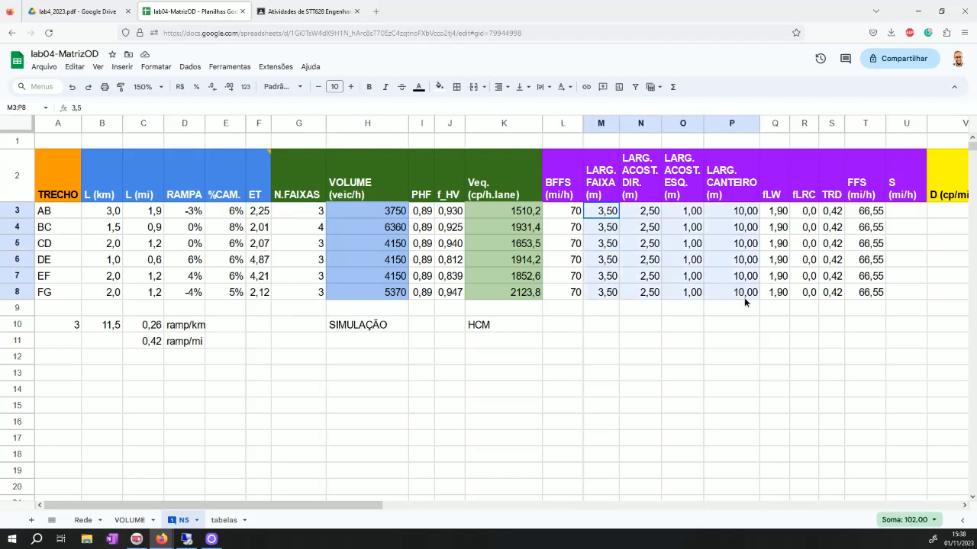
left_click(691, 323)
left_click_drag(771, 210, 831, 297)
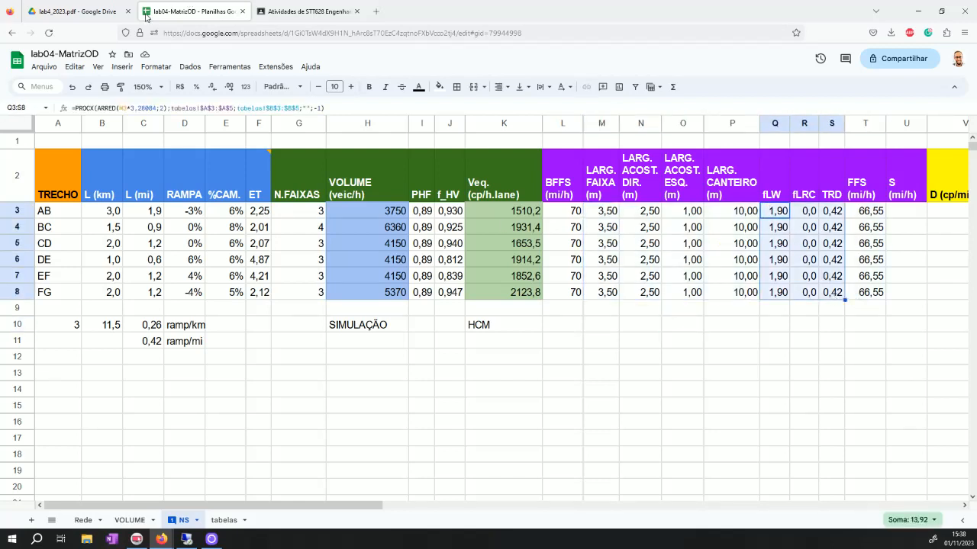
- Look up Equation 12-2 for FFS in HCM6-chap12-basic_freeway.pdf and highlight its BFFS, fLW, fRLC and 3.22×TRD^0.84 terms
left_click(305, 11)
scroll(481, 267, "up", 20)
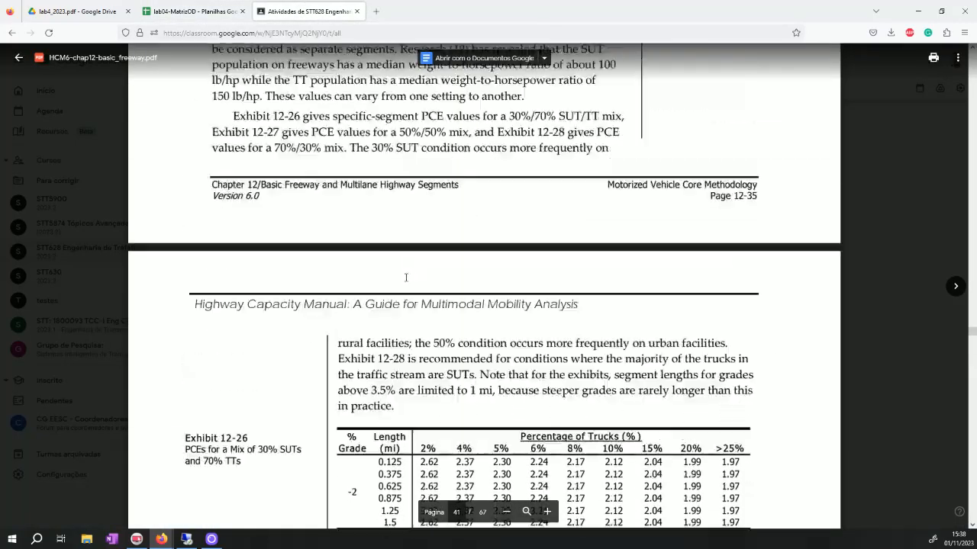
scroll(481, 267, "up", 15)
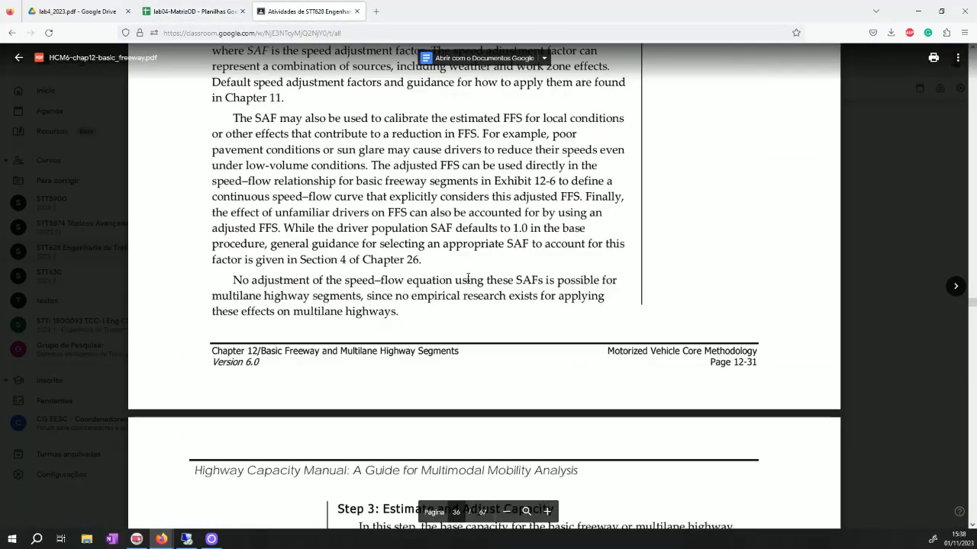
scroll(467, 280, "up", 10)
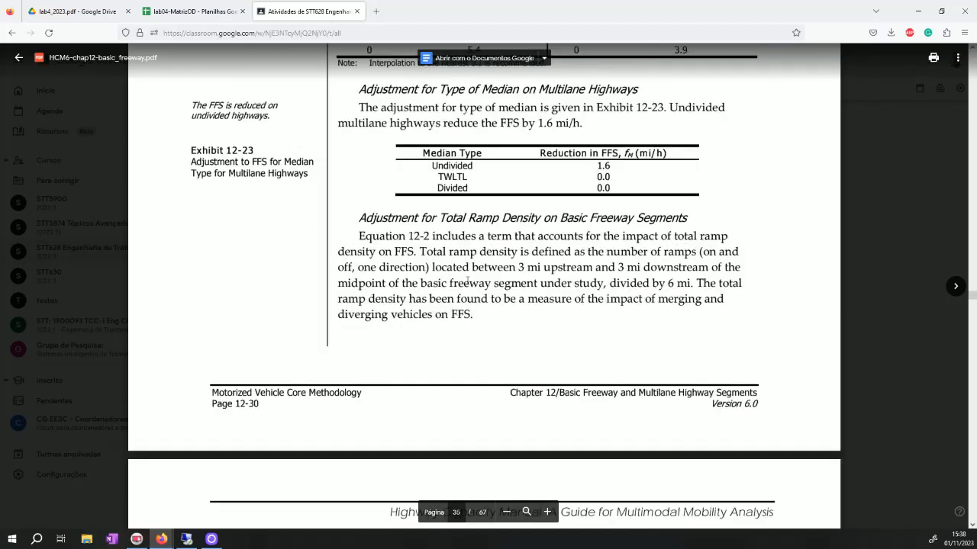
scroll(467, 281, "up", 15)
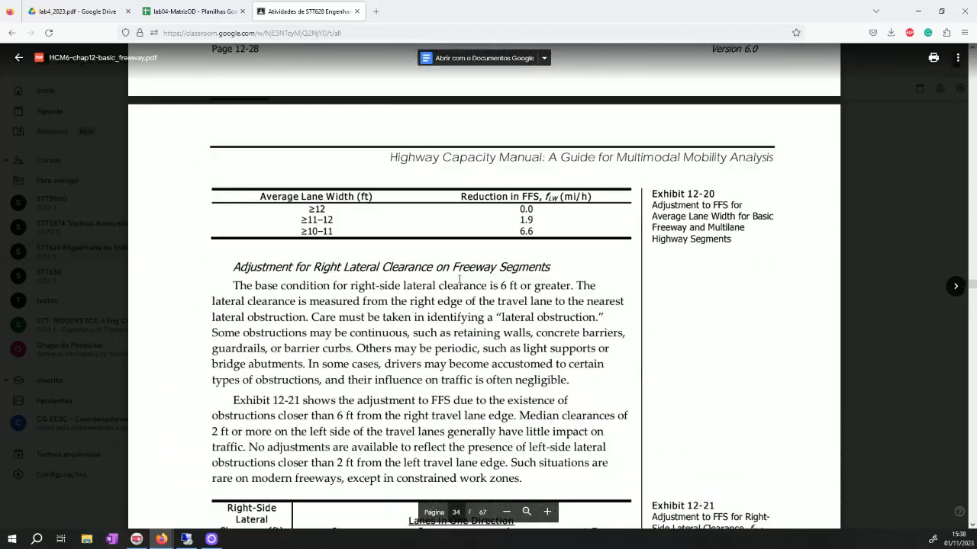
scroll(455, 279, "up", 10)
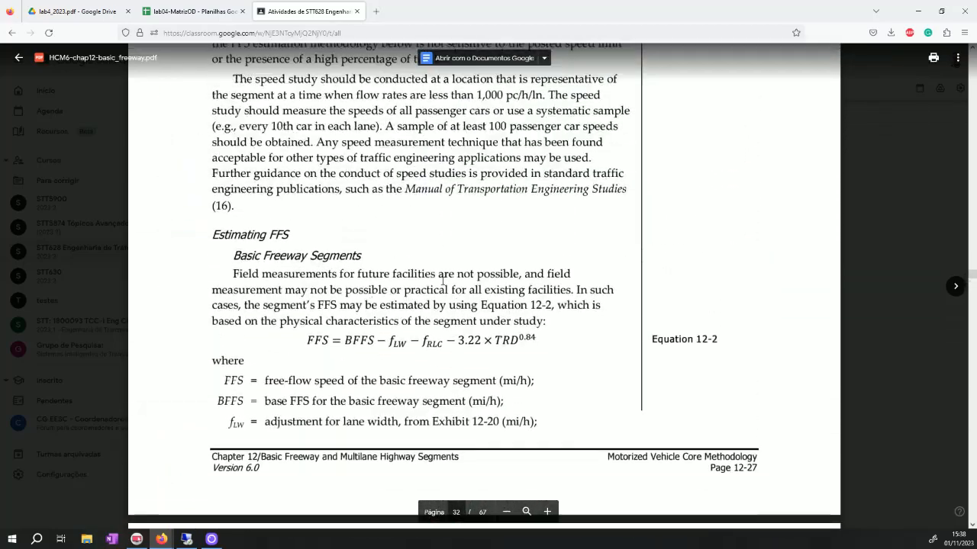
left_click_drag(342, 340, 377, 339)
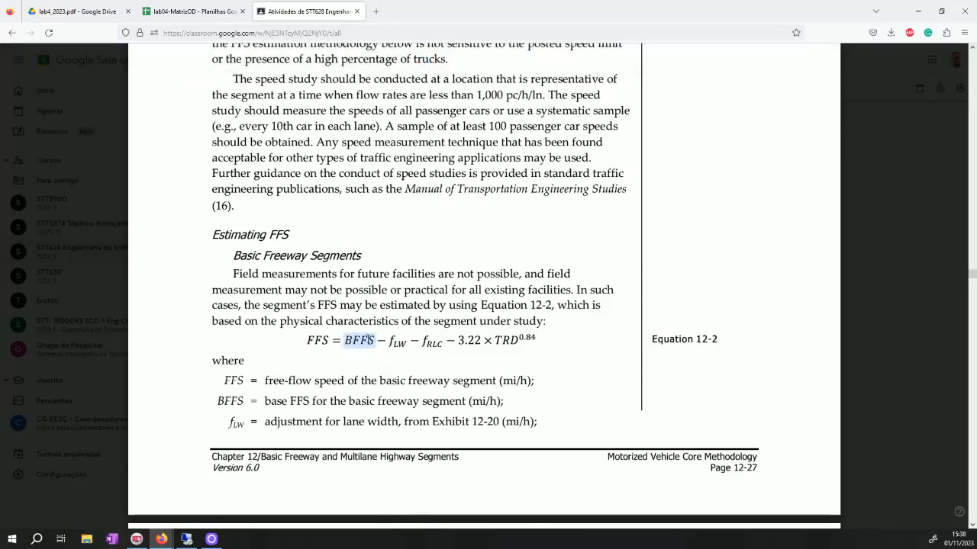
left_click_drag(377, 341, 408, 343)
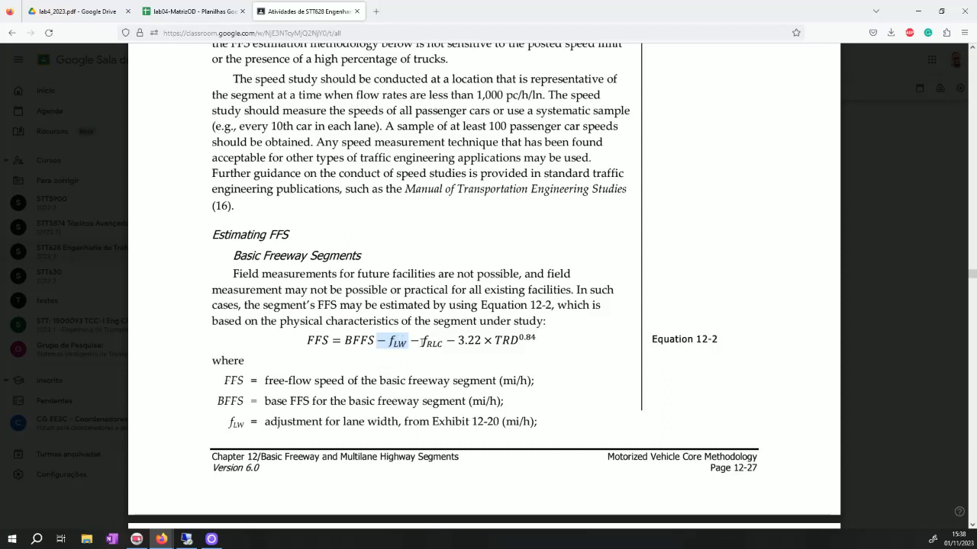
left_click_drag(411, 342, 443, 343)
left_click_drag(537, 340, 457, 341)
- Examine the lane-width adjustments in Exhibit 12-20 and the right-side lateral clearance adjustments in Exhibit 12-21
scroll(359, 328, "down", 5)
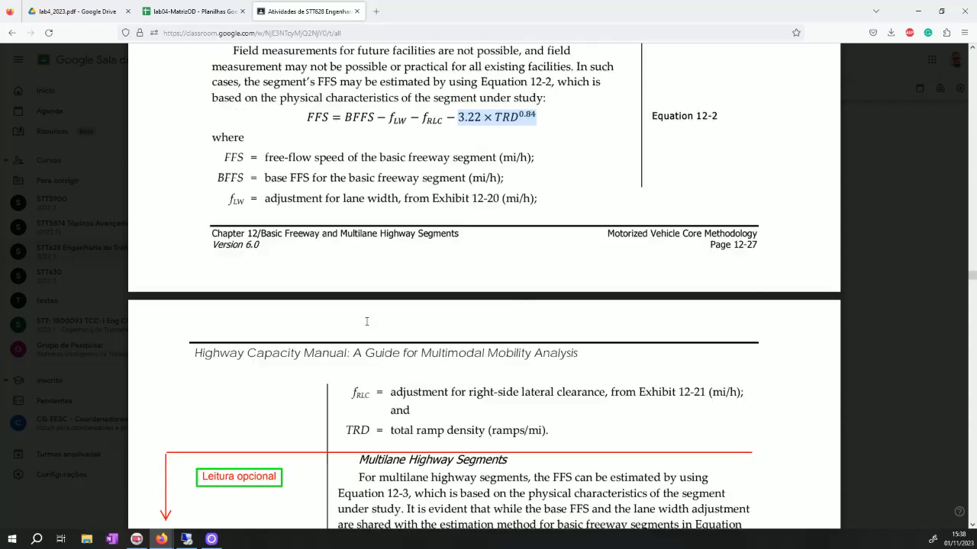
scroll(429, 325, "down", 5)
scroll(430, 326, "down", 8)
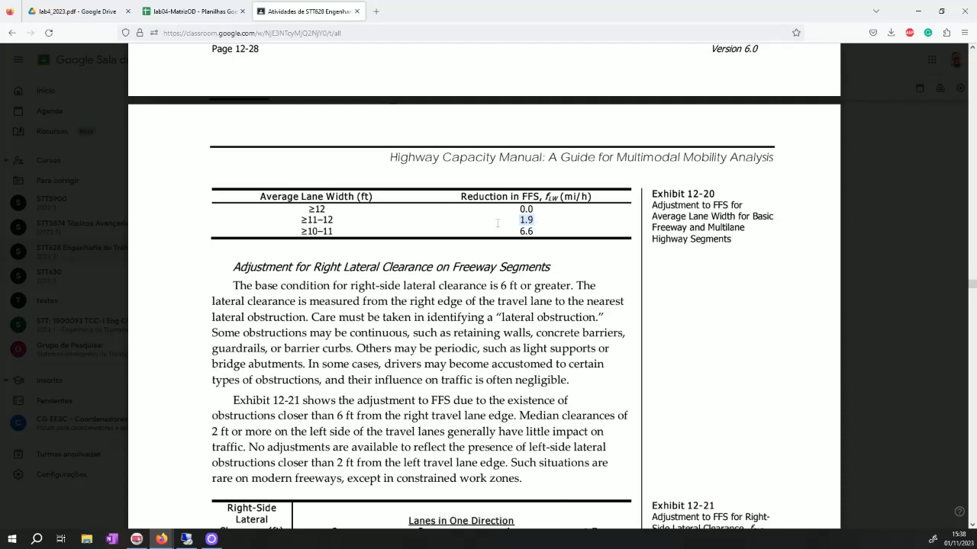
scroll(379, 278, "down", 4)
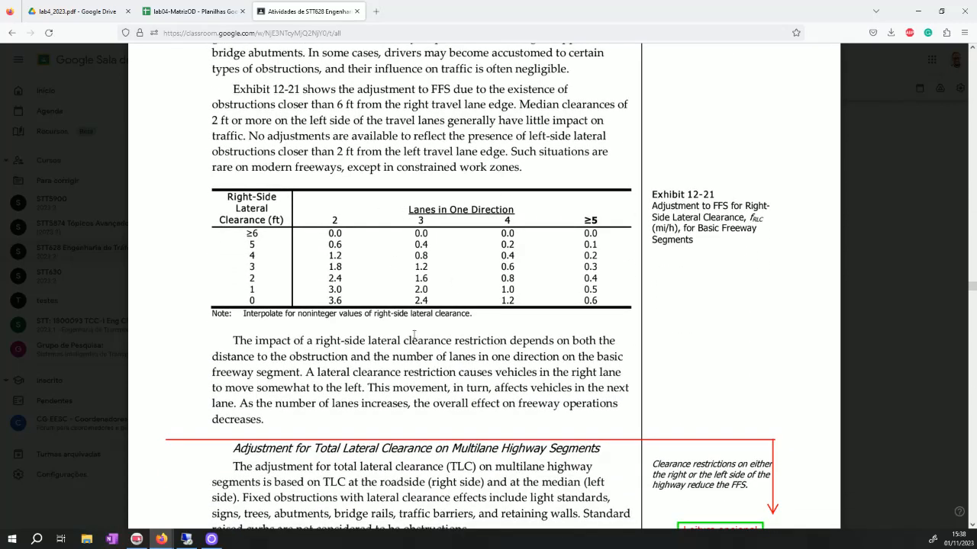
scroll(414, 334, "down", 10)
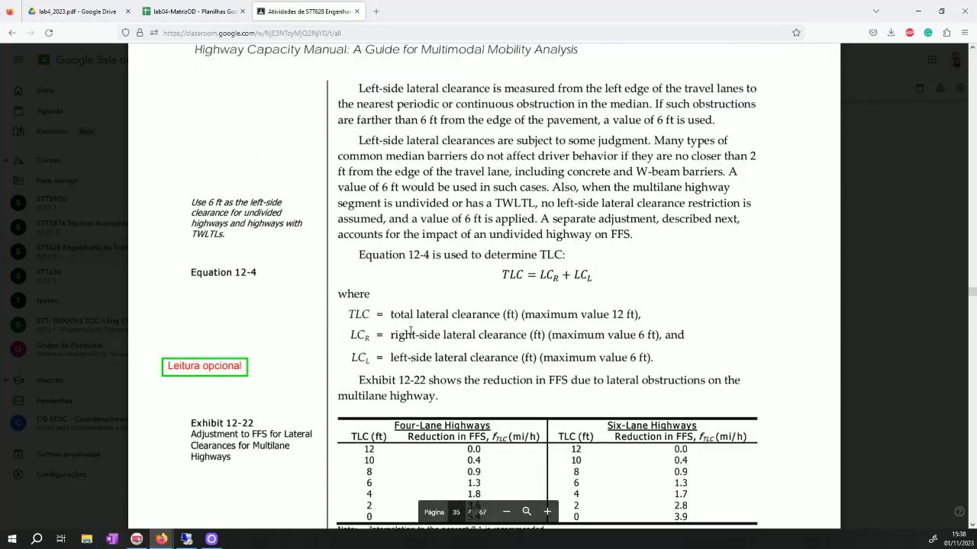
- Go back to Equation 12-2, highlight the TRD^0.84 term and the ramps/mi unit in the TRD definition, and return to the equation
scroll(410, 330, "up", 15)
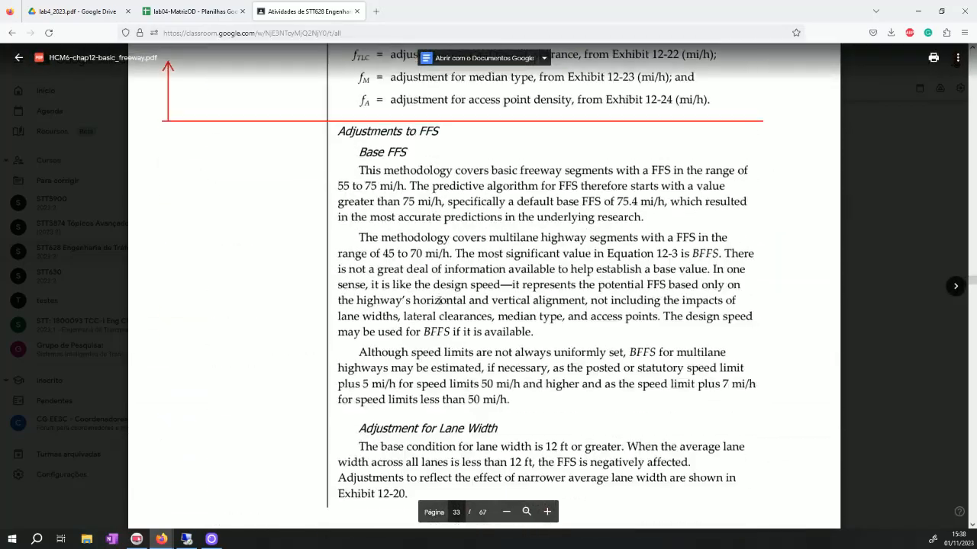
scroll(439, 299, "up", 12)
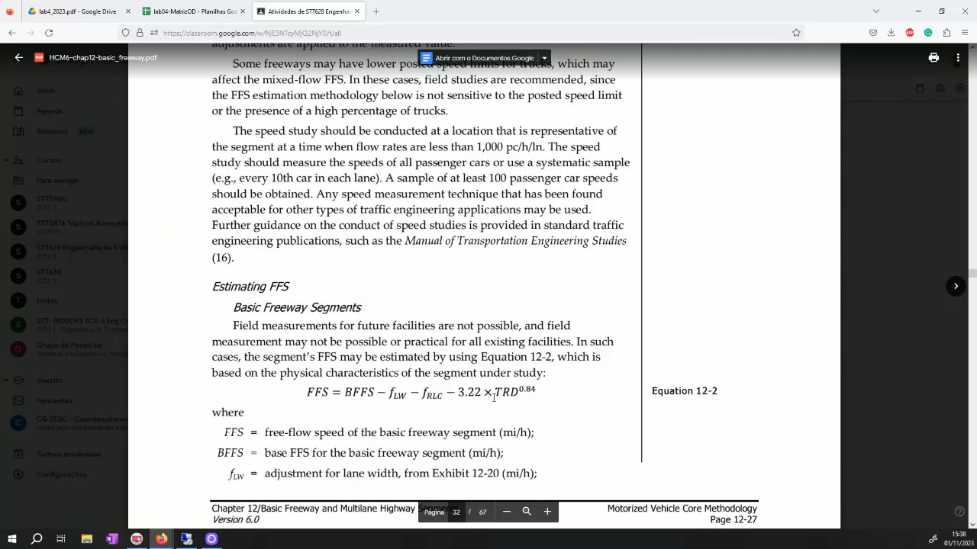
left_click_drag(493, 393, 537, 393)
scroll(320, 426, "down", 2)
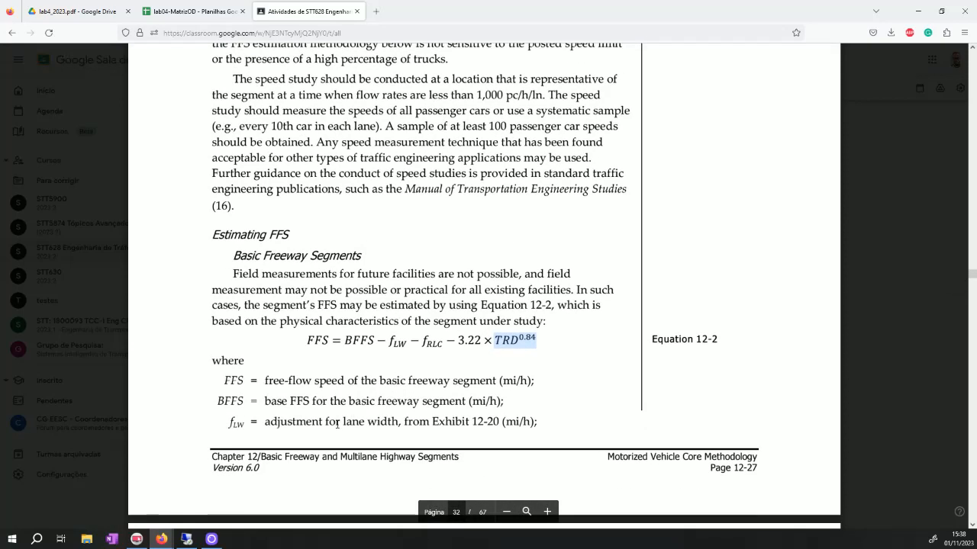
scroll(320, 426, "down", 3)
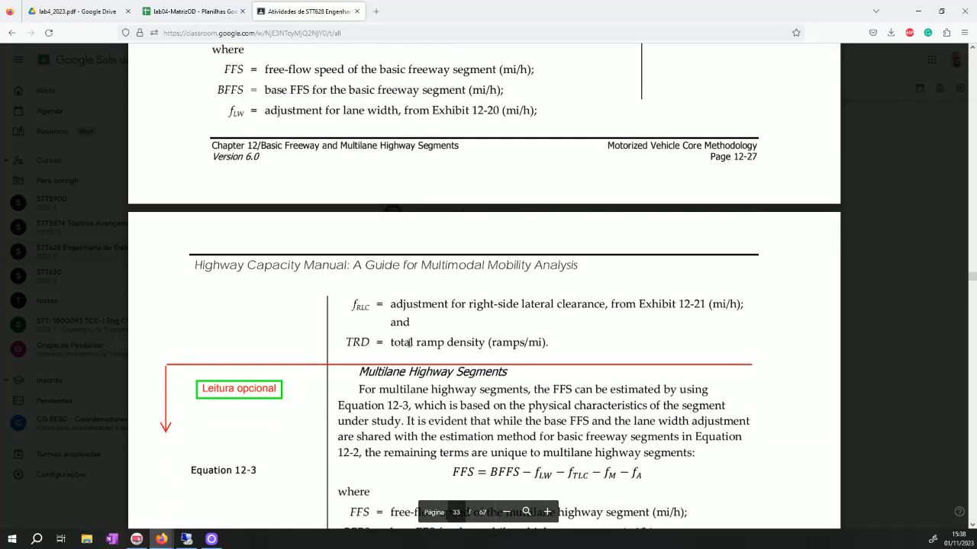
left_click_drag(494, 343, 543, 343)
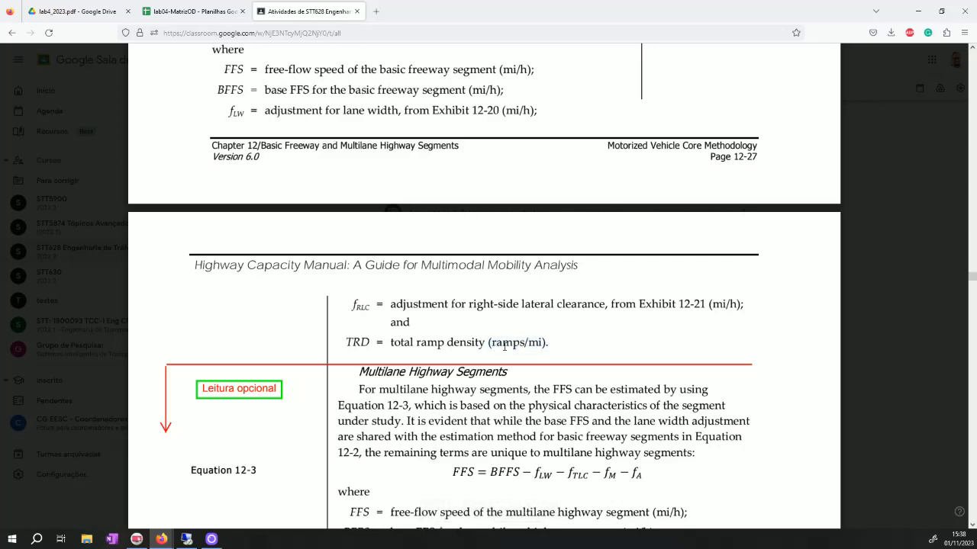
scroll(503, 346, "up", 4)
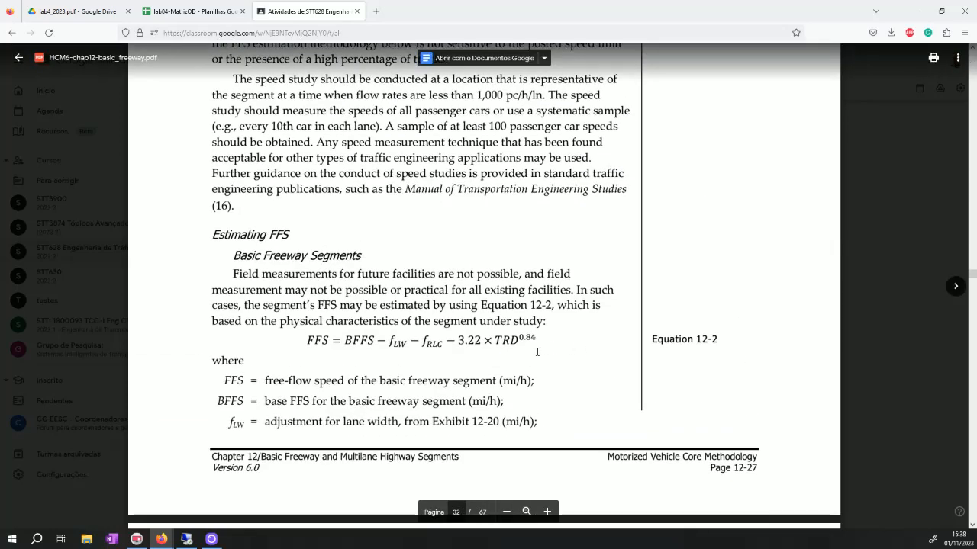
scroll(519, 350, "up", 1)
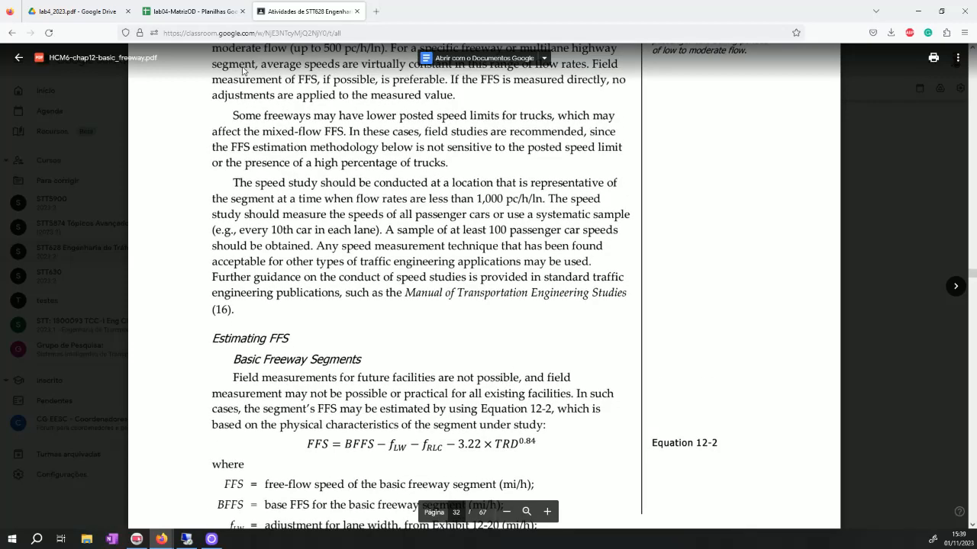